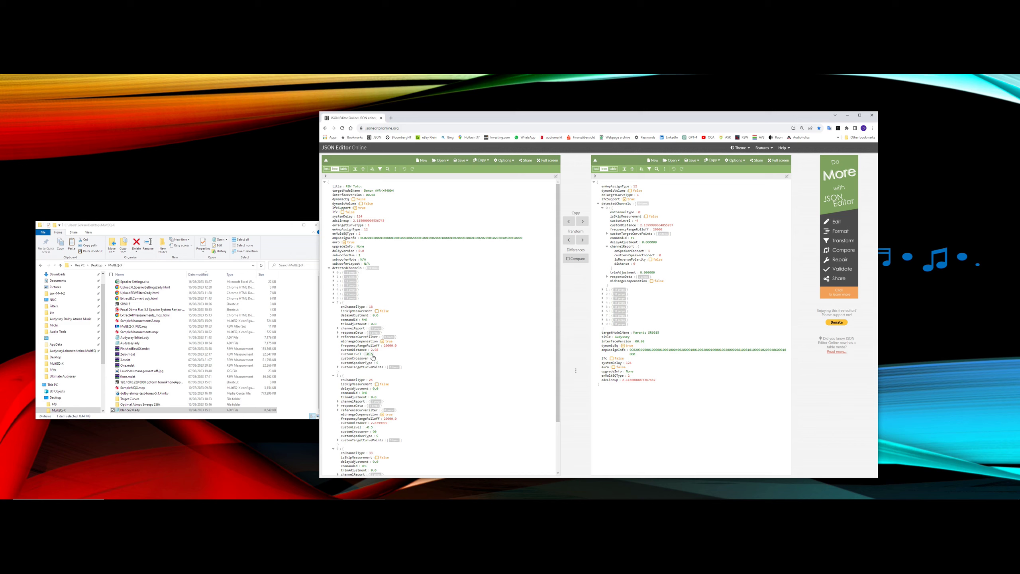
pyautogui.write('11')
pyautogui.click(374, 431)
pyautogui.click(475, 441)
pyautogui.hotkey('ctrl', 'z')
# Step: Set customCrossover to F and customSpeakerType to L for detected channel 8 in the left document
pyautogui.click(357, 434)
pyautogui.click(374, 431)
pyautogui.doubleClick(373, 431)
pyautogui.press('Return')
pyautogui.click(377, 435)
pyautogui.write('F')
pyautogui.press('Tab')
pyautogui.click(377, 436)
pyautogui.write('L')
pyautogui.hotkey('shift', 'Tab')
pyautogui.hotkey('shift', 'Tab')
pyautogui.write('F')
pyautogui.click(376, 435)
# Step: Finish editing channel 8's customLevel, expand the first detected channel, and switch the left document to text view
pyautogui.click(368, 427)
pyautogui.press('BackSpace')
pyautogui.press('Tab')
pyautogui.click(333, 273)
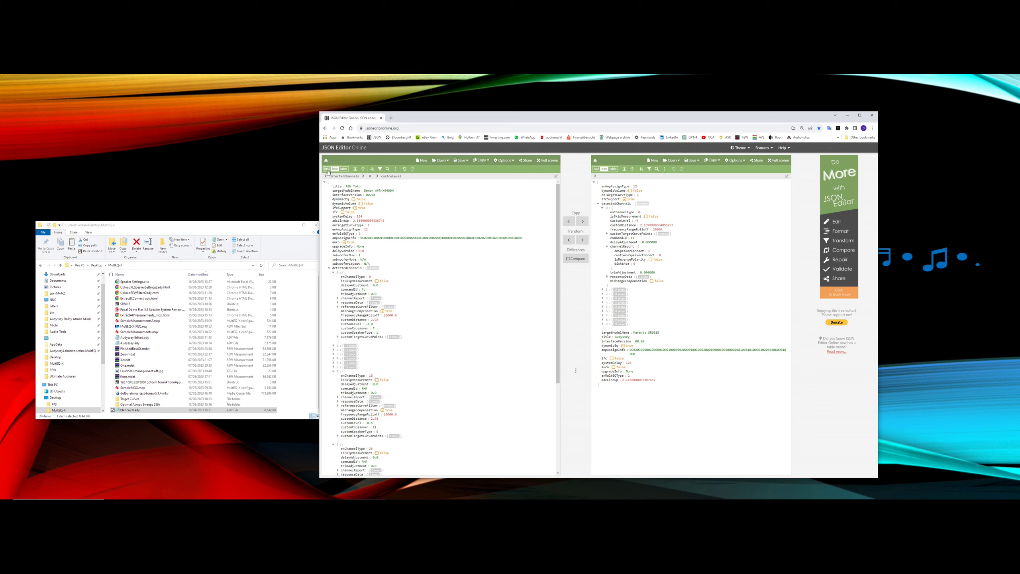
pyautogui.click(327, 169)
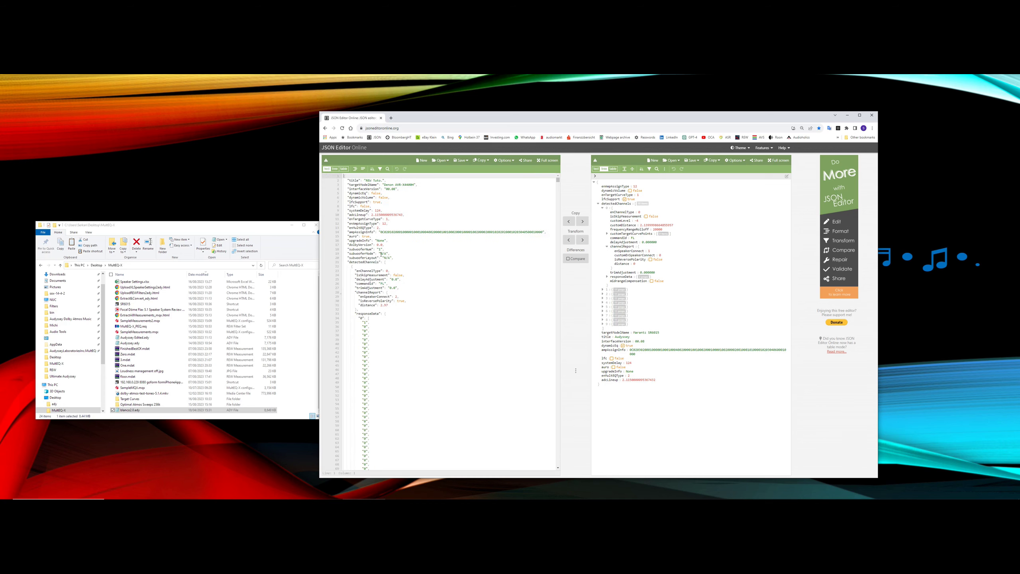
# Step: Enter 2 as the enSpeakerConnect value in the first detected channel's report
pyautogui.click(384, 305)
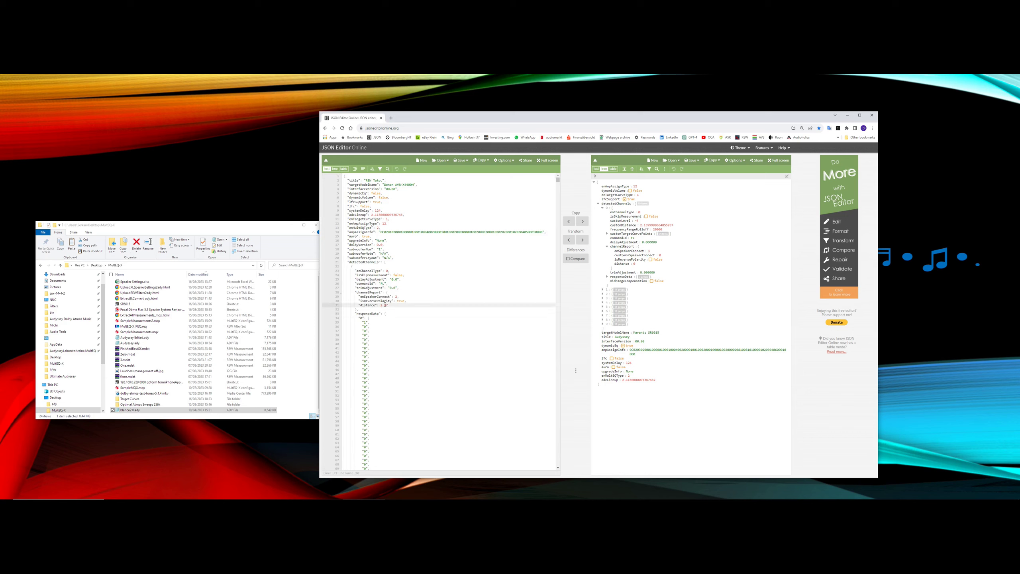
pyautogui.doubleClick(395, 296)
pyautogui.write('2')
pyautogui.click(389, 288)
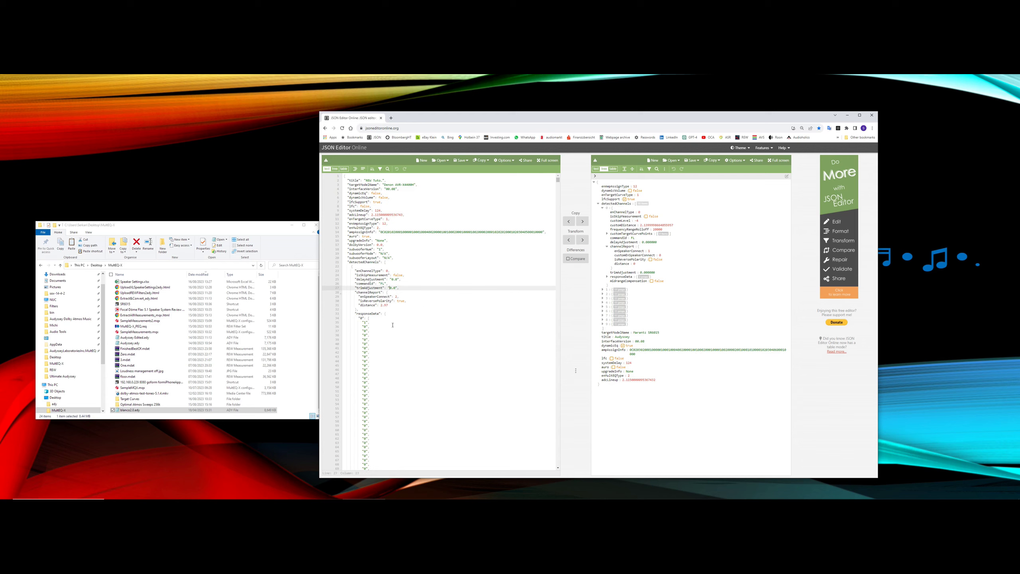
# Step: Replace the first detected channel's customCrossover value with 40, keeping the quotation marks valid
pyautogui.scroll(-20, 442, 342)
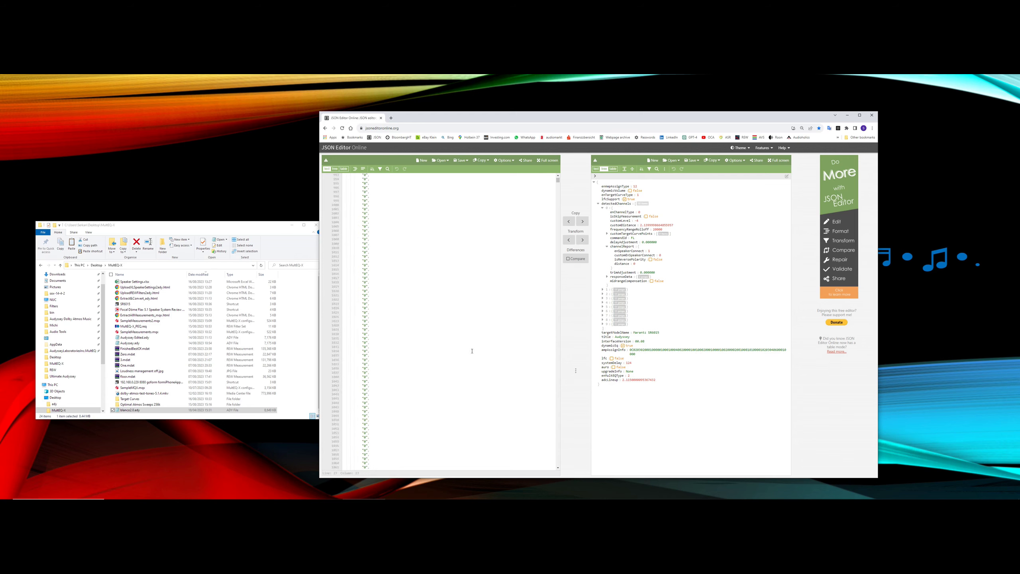
pyautogui.scroll(-20, 472, 351)
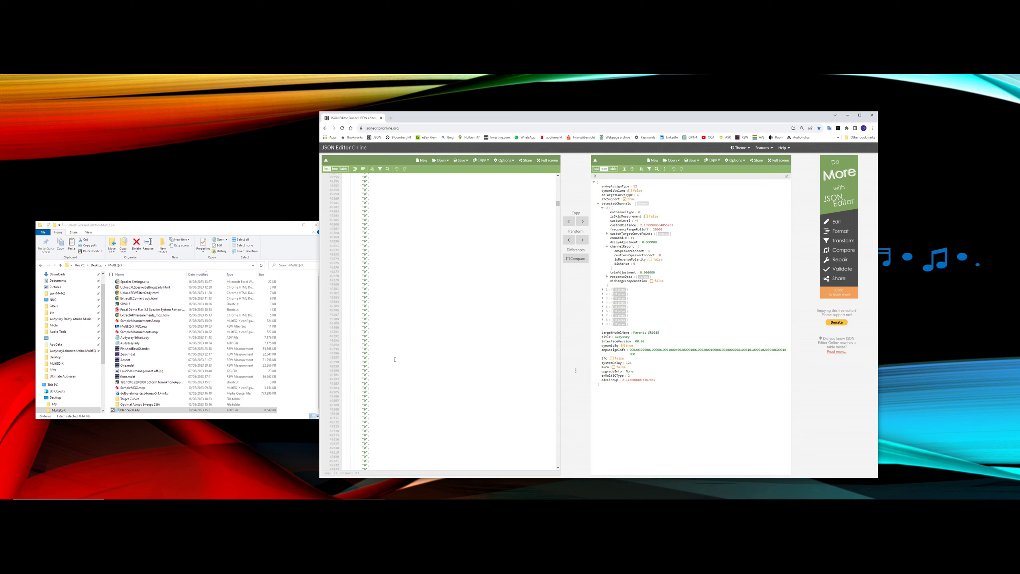
pyautogui.scroll(10, 394, 360)
pyautogui.click(403, 307)
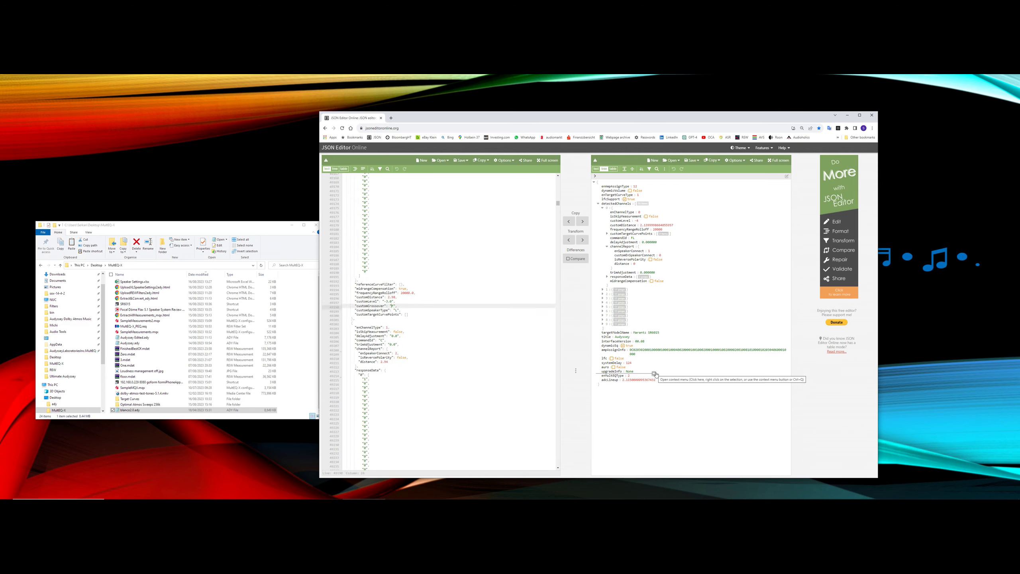
pyautogui.write('40')
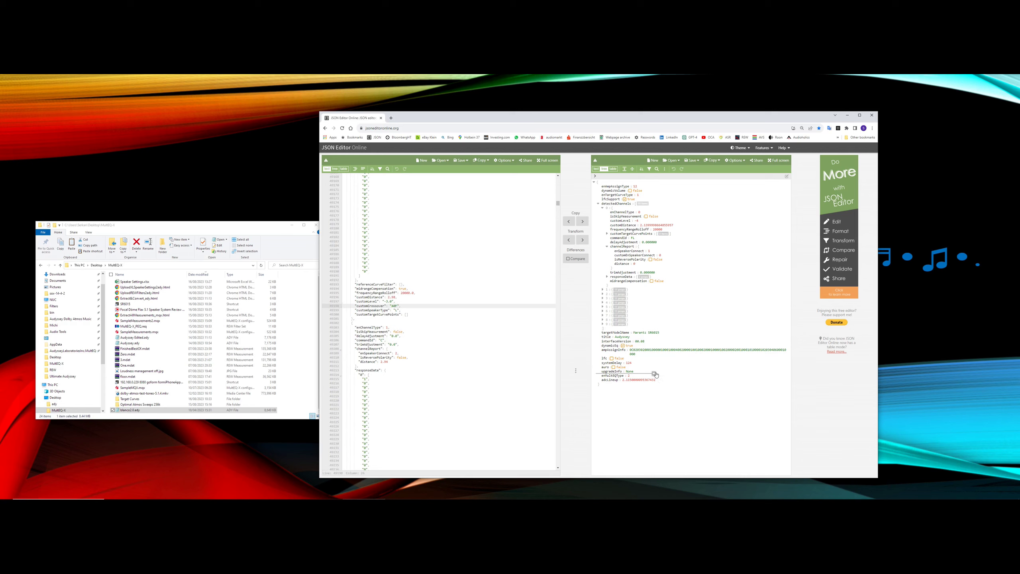
pyautogui.click(444, 272)
pyautogui.moveTo(389, 306); pyautogui.dragTo(397, 305)
pyautogui.write('40')
pyautogui.moveTo(390, 306); pyautogui.dragTo(397, 305)
pyautogui.press('Left')
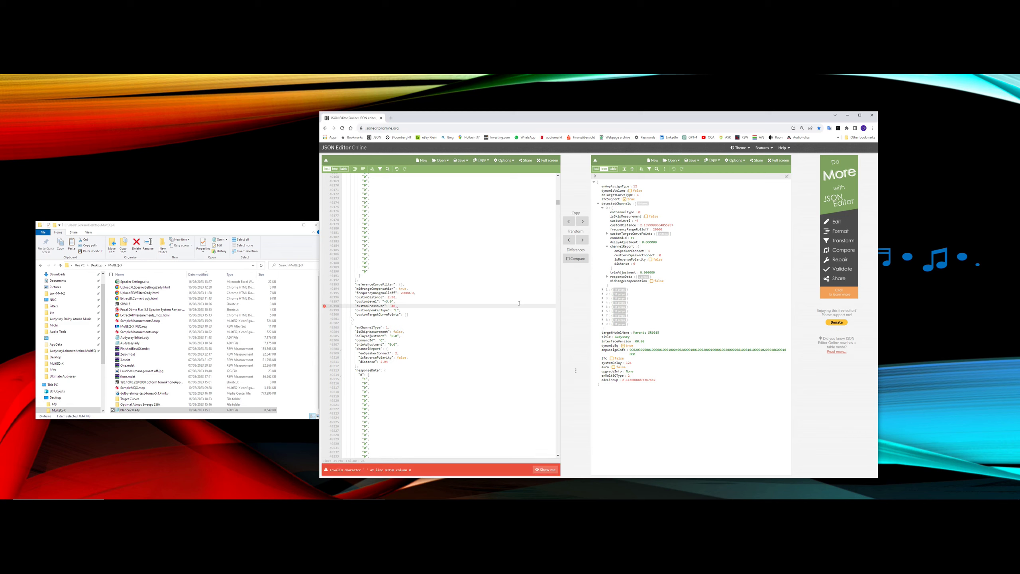
pyautogui.press('BackSpace')
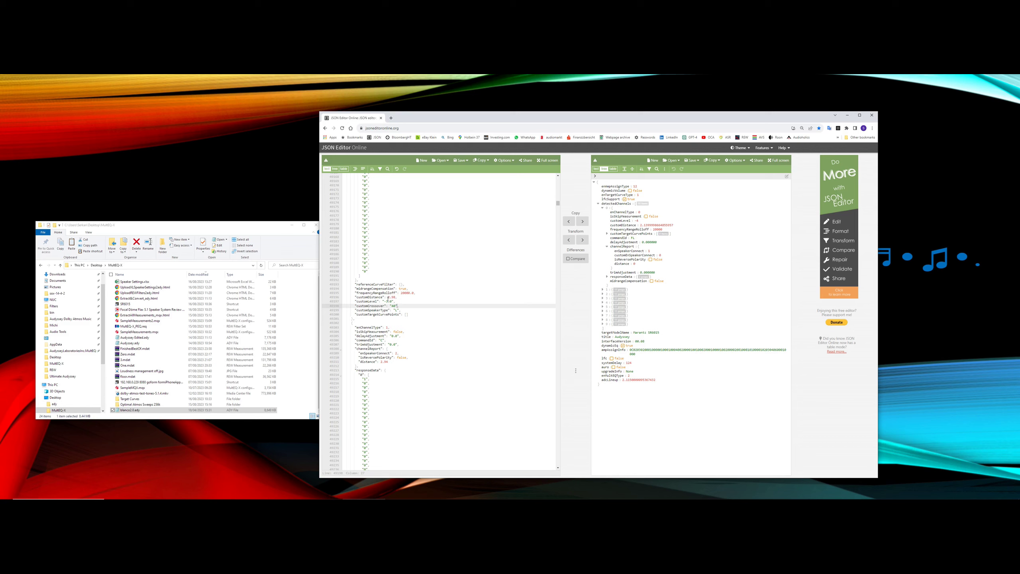
# Step: Replace the first detected channel's customLevel value with -3.0
pyautogui.moveTo(383, 300); pyautogui.dragTo(392, 302)
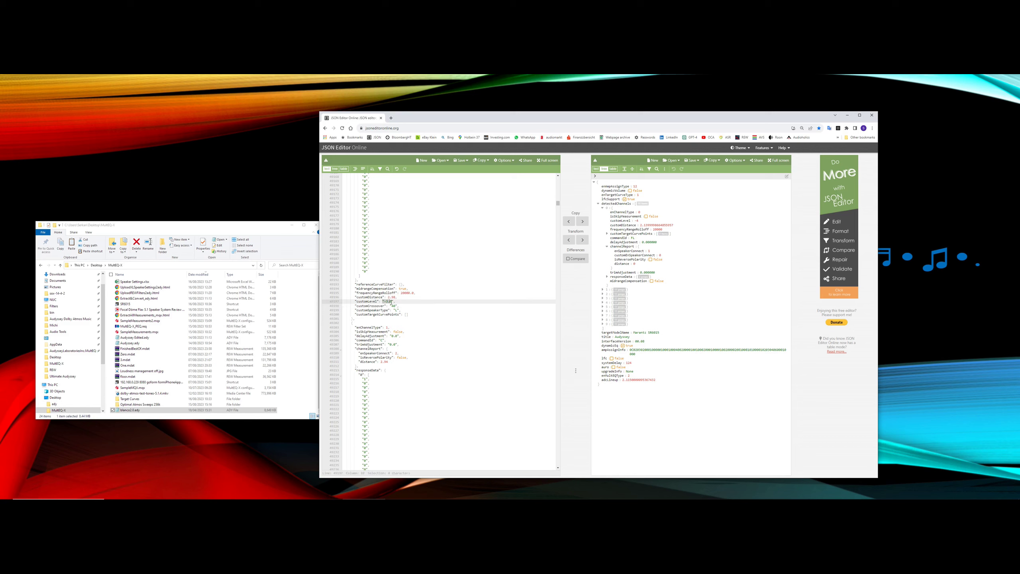
pyautogui.press('BackSpace')
pyautogui.write('-3.0')
pyautogui.click(427, 322)
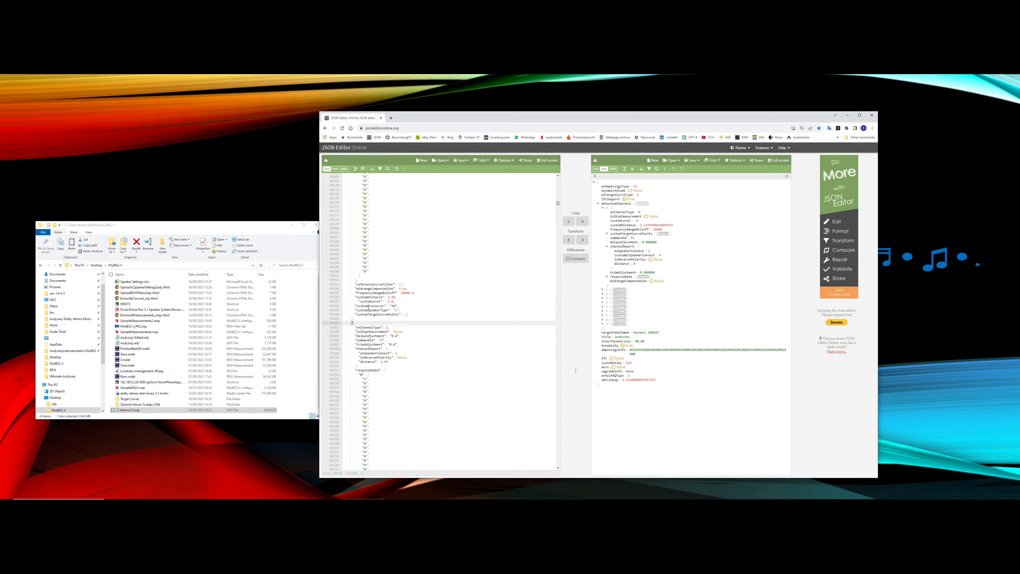
# Step: Return the left document to tree view and select its enTargetCurveType value
pyautogui.moveTo(357, 305); pyautogui.dragTo(399, 306)
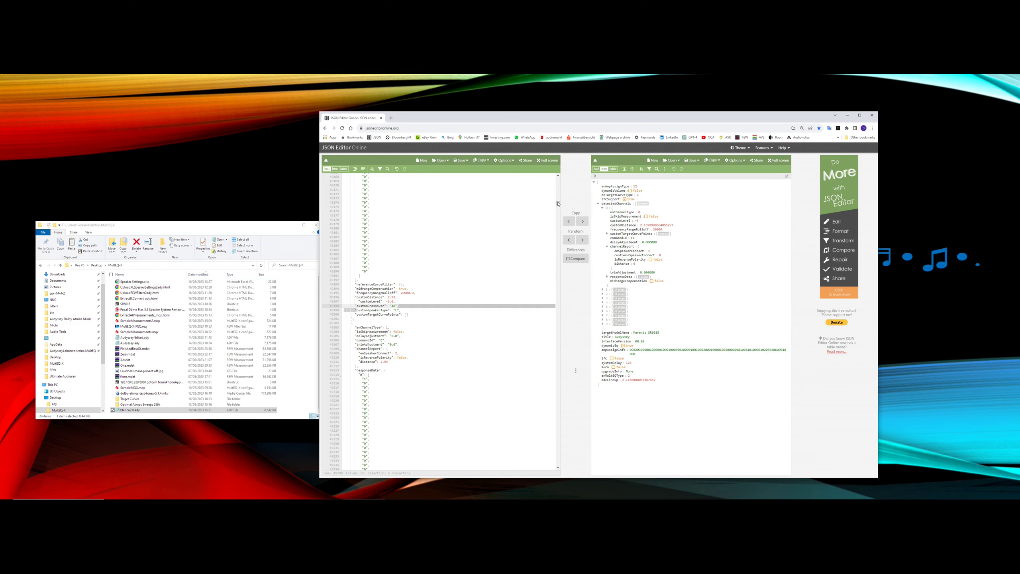
pyautogui.moveTo(558, 203); pyautogui.dragTo(544, 185)
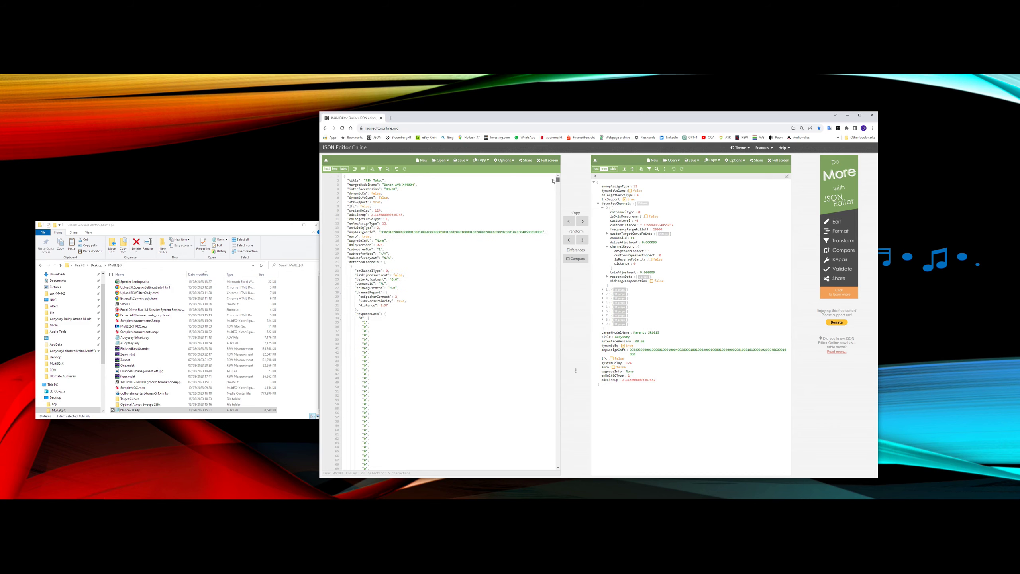
pyautogui.click(335, 169)
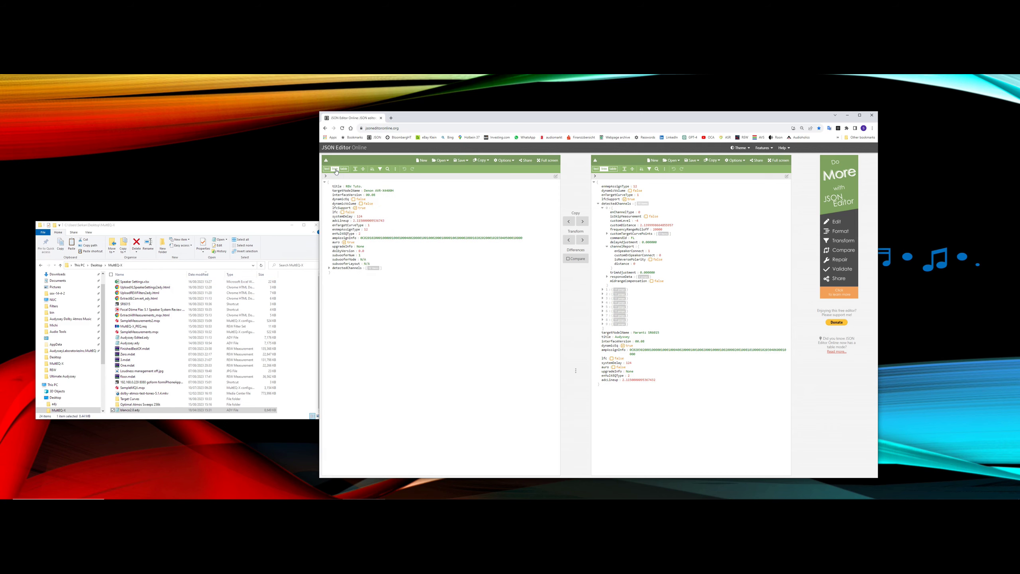
pyautogui.click(368, 227)
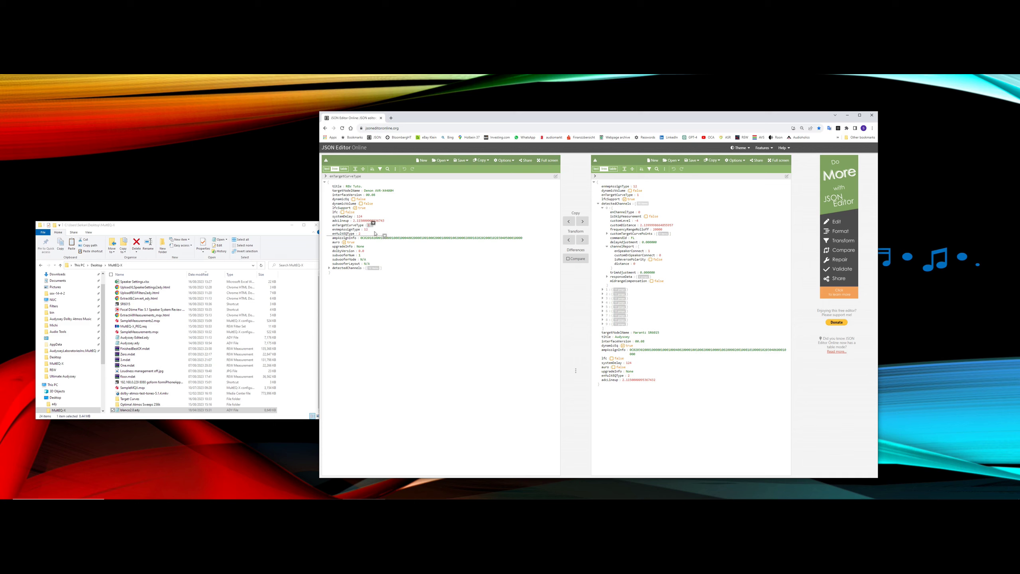
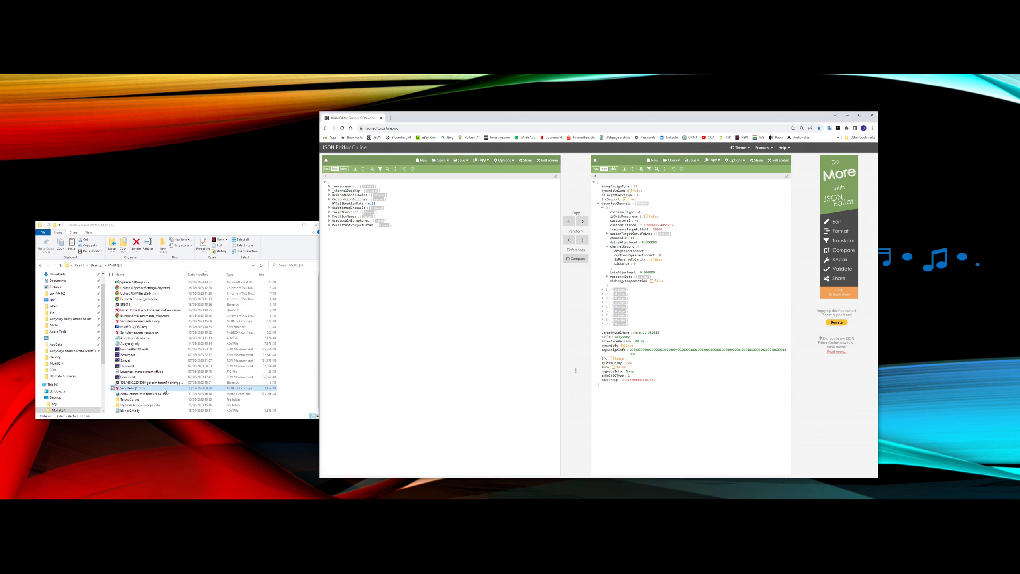
# Step: Expand _measurements and its first two entries, and examine their encoded data, speaker type, distance and channel identifiers
pyautogui.click(292, 225)
pyautogui.click(329, 186)
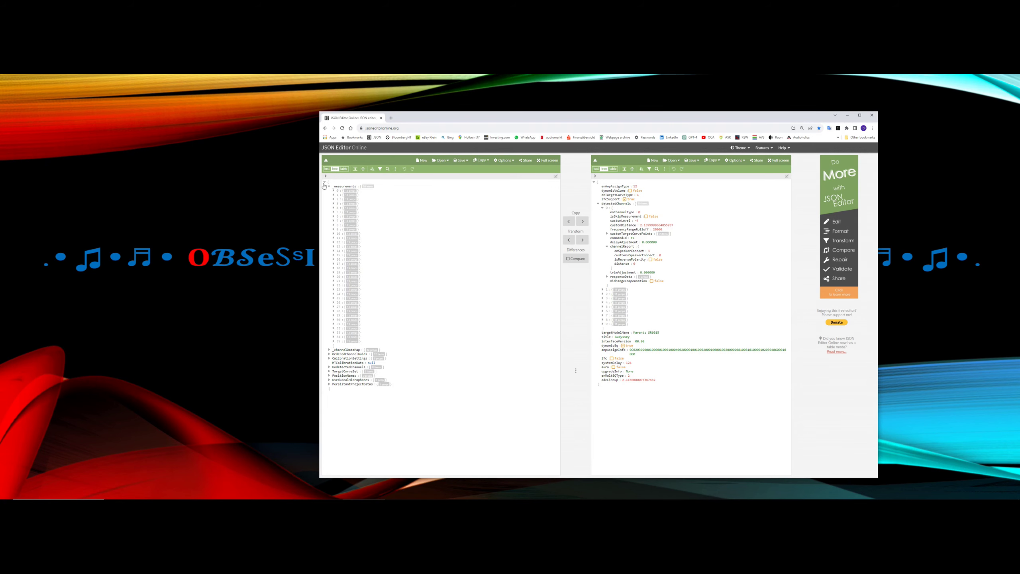
pyautogui.click(333, 191)
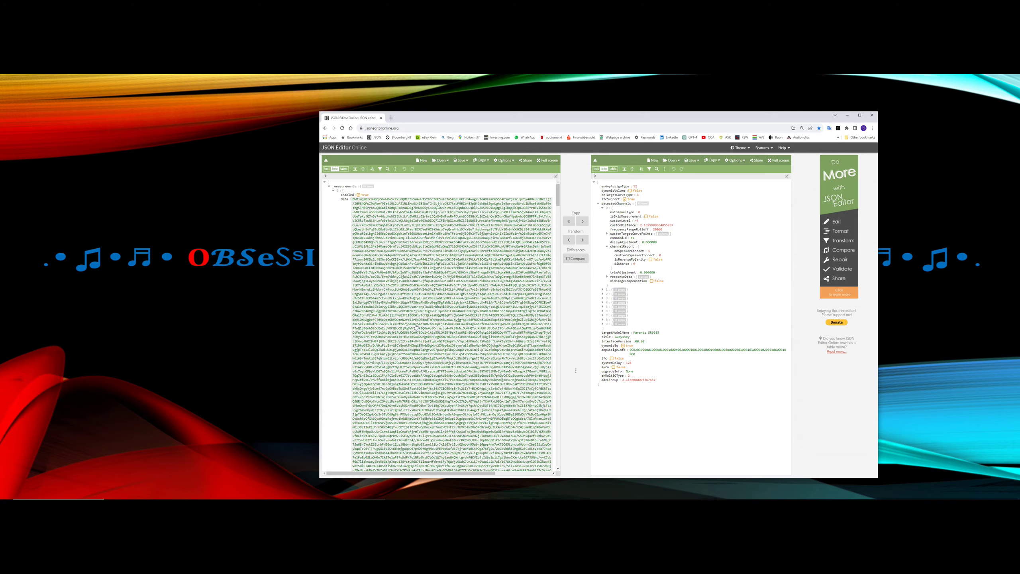
pyautogui.scroll(-15, 422, 318)
pyautogui.click(334, 275)
pyautogui.scroll(3, 426, 304)
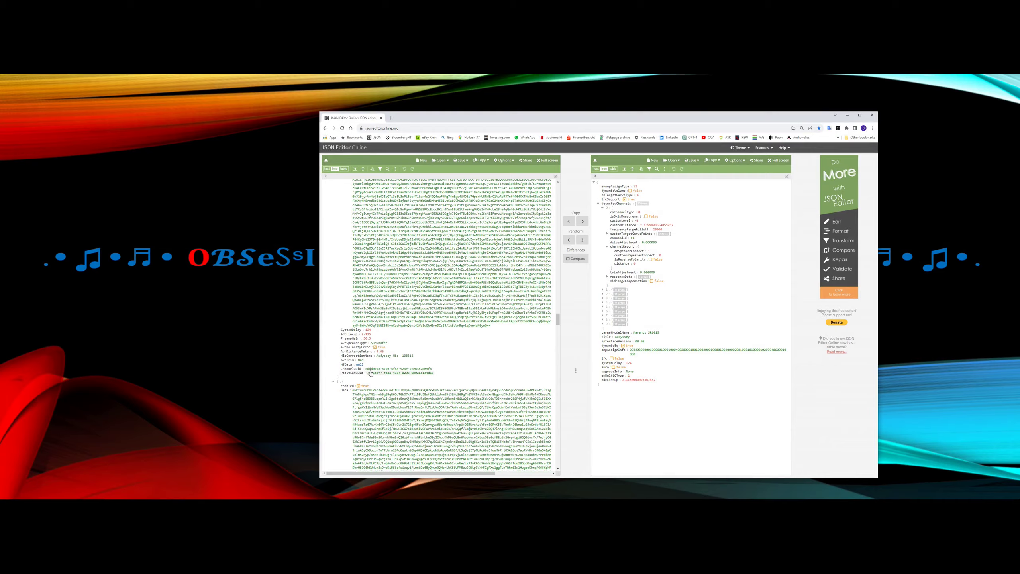
pyautogui.scroll(-8, 425, 371)
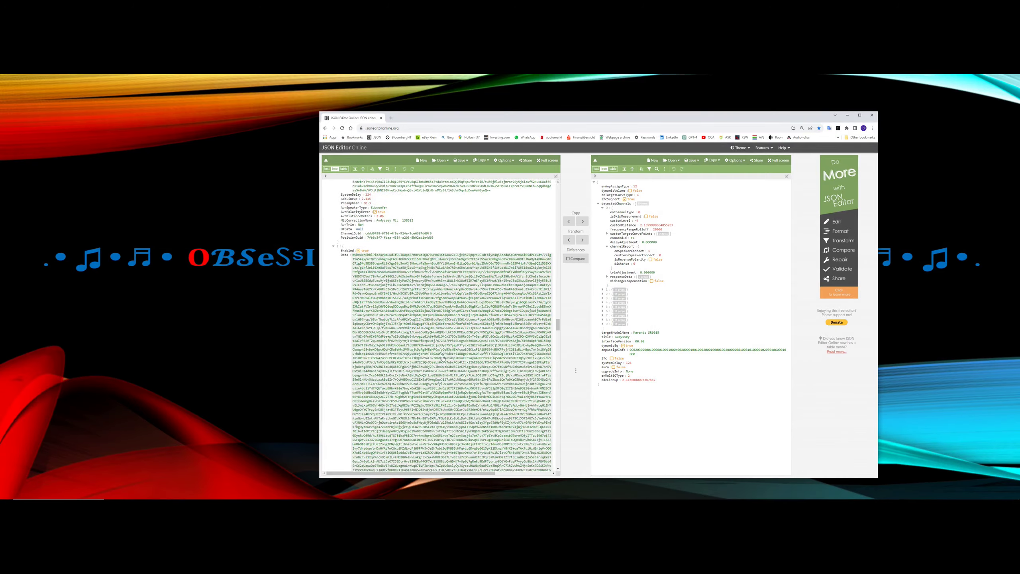
pyautogui.scroll(-10, 443, 357)
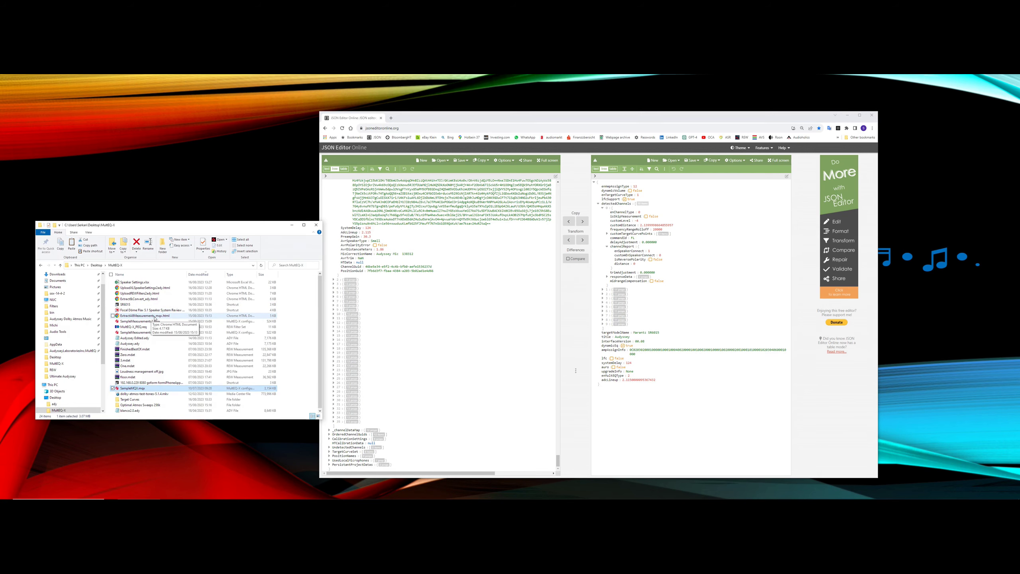
# Step: Open ExtractAllMeasurements_mqx.html from the MultEQ-X folder and choose SampleMQX.mqx as the file to upload
pyautogui.doubleClick(155, 317)
pyautogui.click(292, 225)
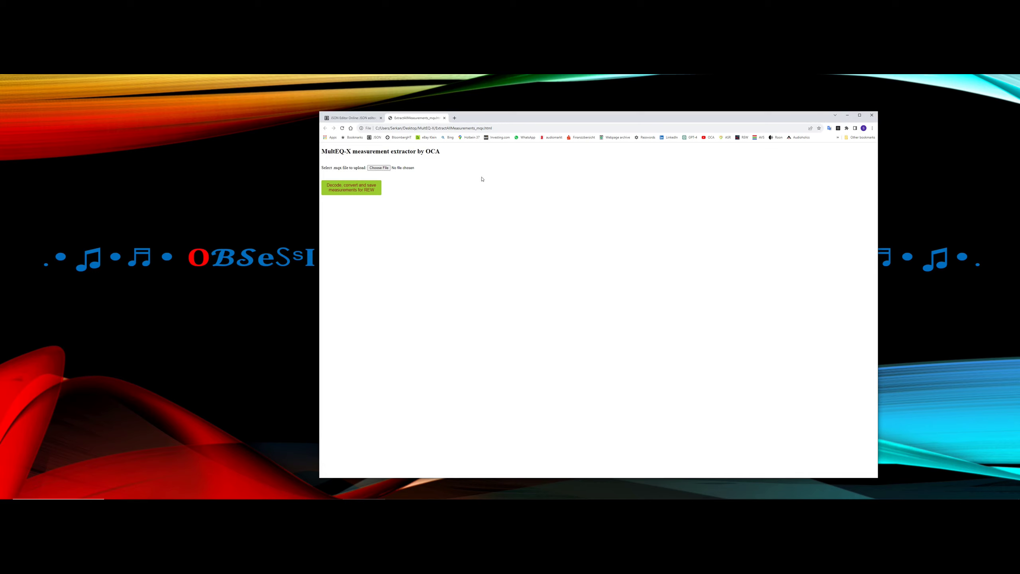
pyautogui.click(384, 169)
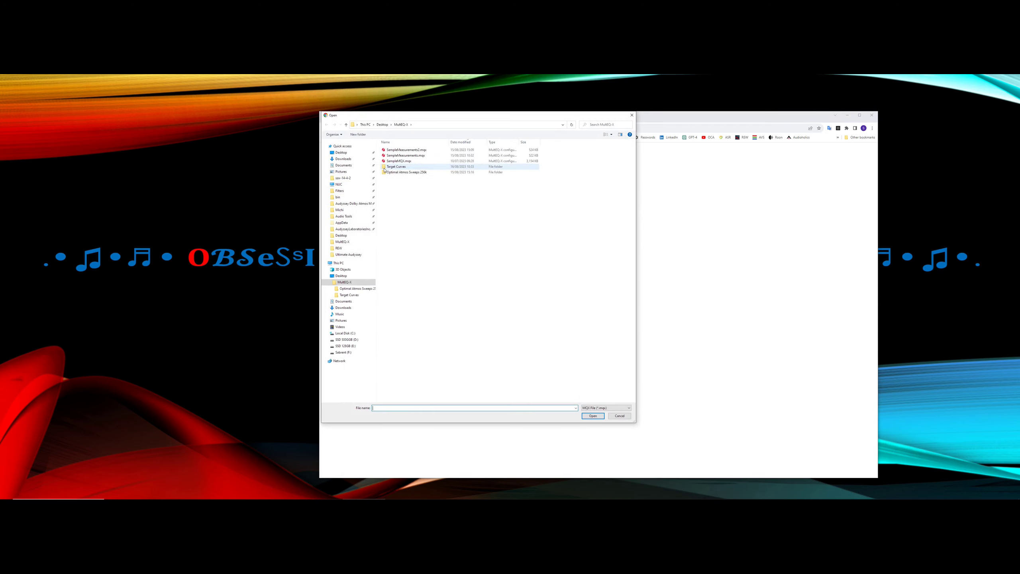
pyautogui.doubleClick(399, 160)
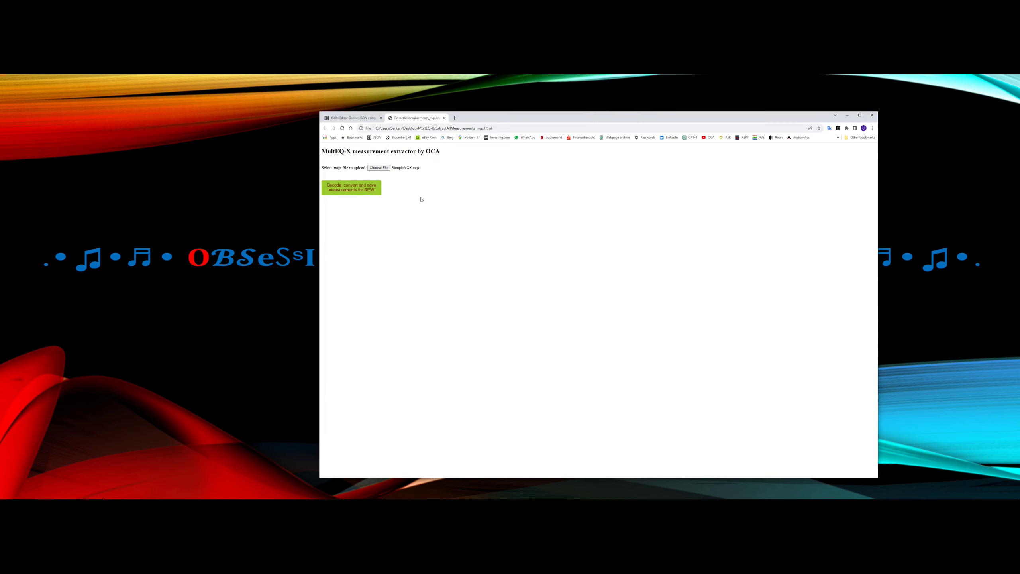
# Step: Decode and convert the measurements for REW, save them as REW_Measurements.zip, and open the archive
pyautogui.click(364, 193)
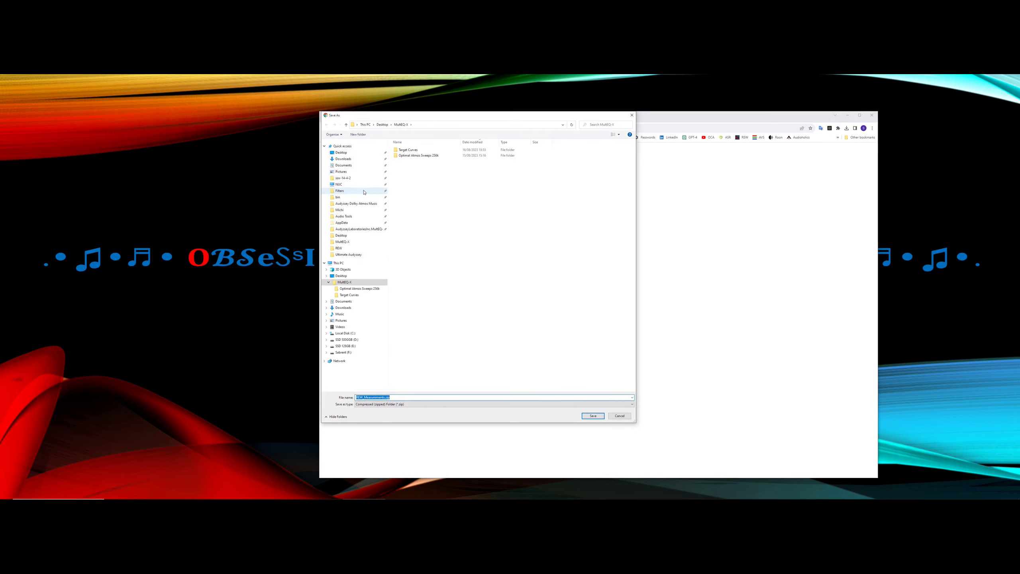
pyautogui.click(593, 416)
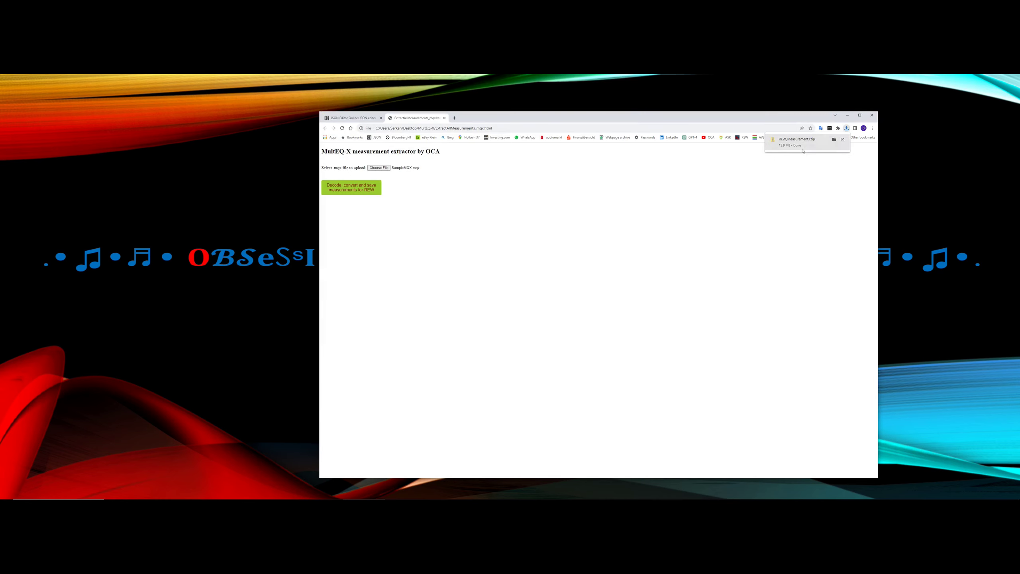
pyautogui.click(801, 143)
# Step: Resize the archive's folder window to be narrower and taller, and minimise the browser
pyautogui.moveTo(329, 338); pyautogui.dragTo(294, 338)
pyautogui.moveTo(177, 427); pyautogui.dragTo(176, 497)
pyautogui.moveTo(176, 229); pyautogui.dragTo(176, 157)
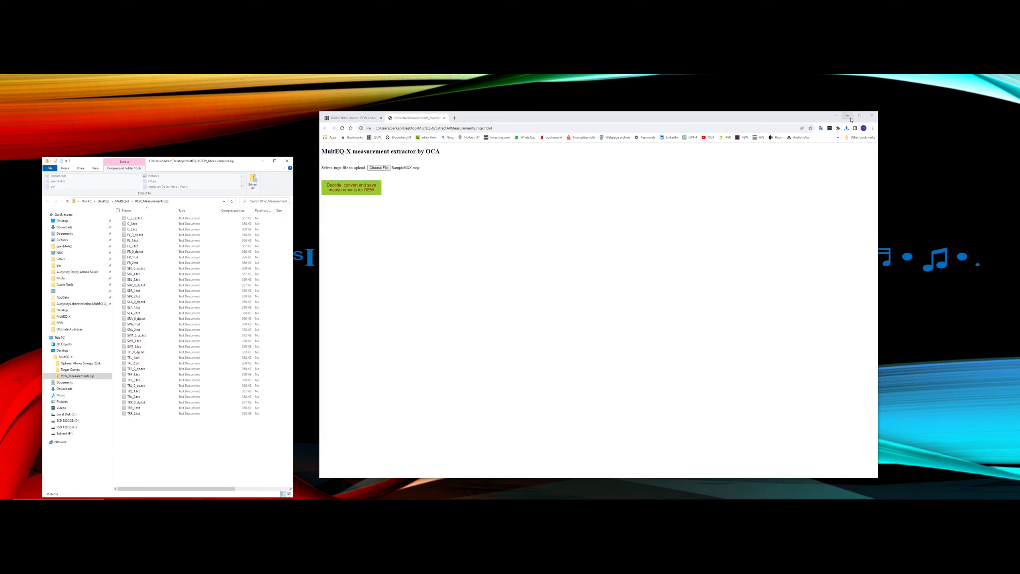
pyautogui.click(847, 116)
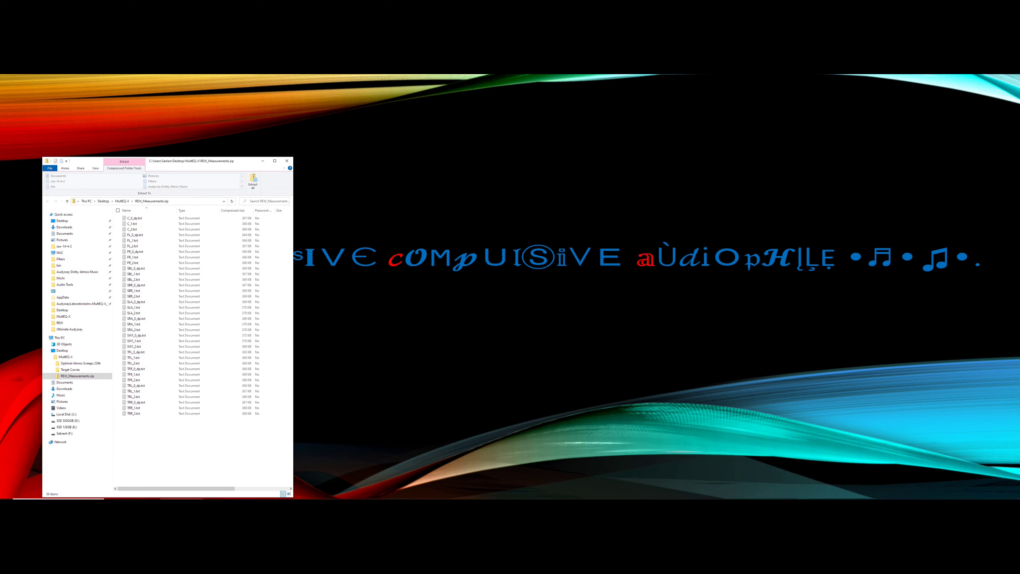
# Step: Switch to REW and import all the measurement text files from REW_Measurements.zip
pyautogui.moveTo(200, 498)
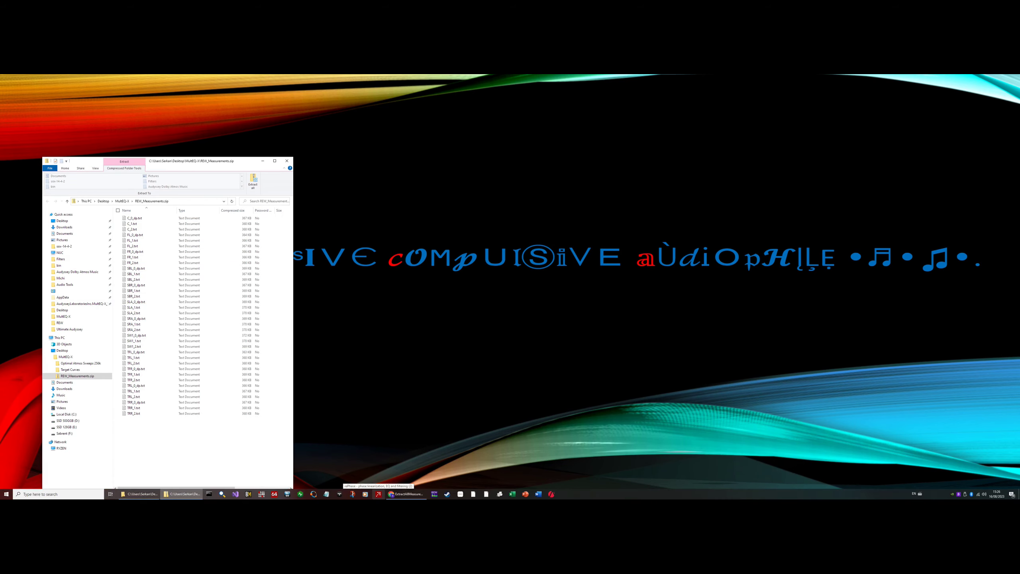
pyautogui.moveTo(415, 494)
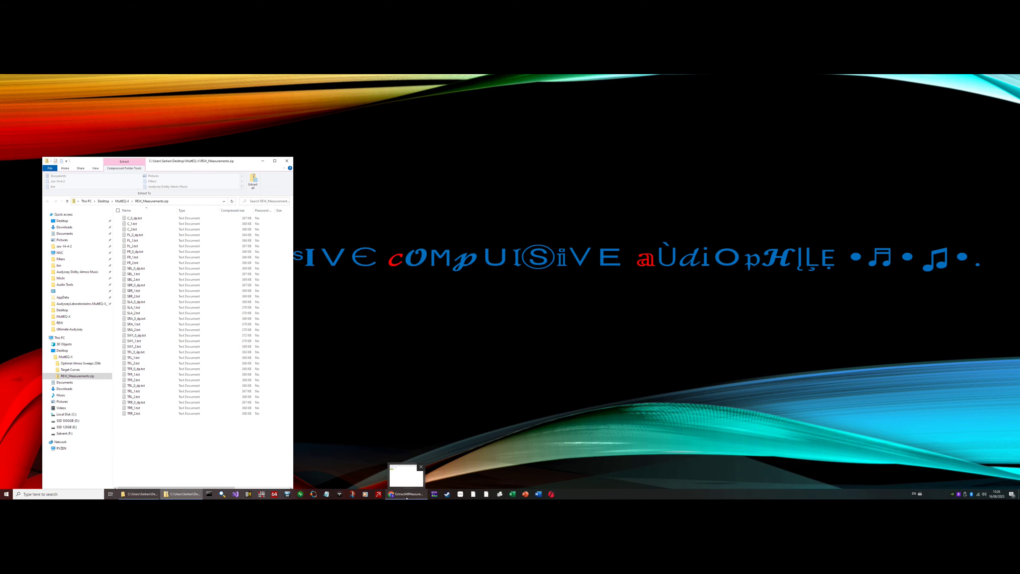
pyautogui.click(434, 494)
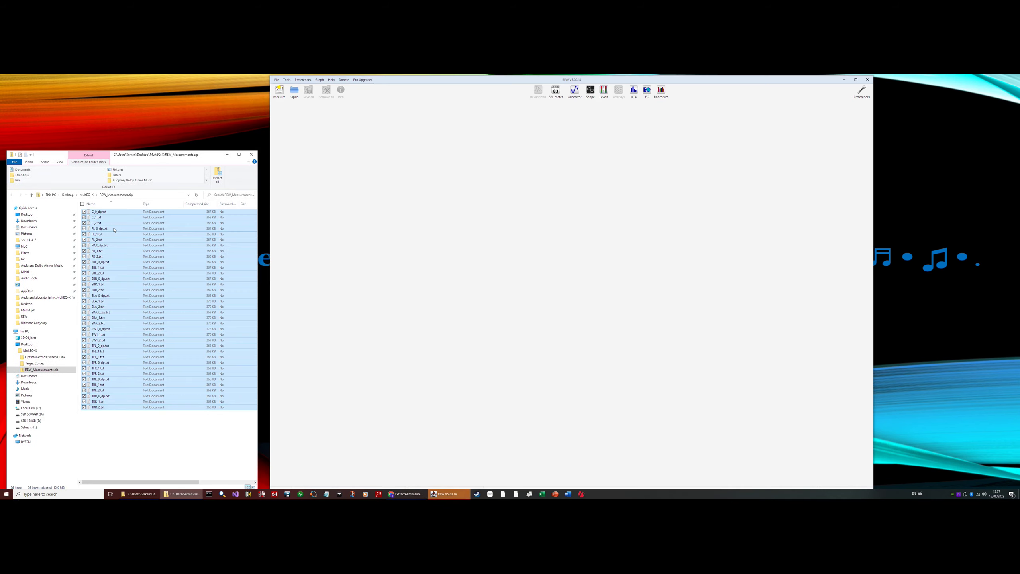
pyautogui.moveTo(114, 228); pyautogui.dragTo(496, 237)
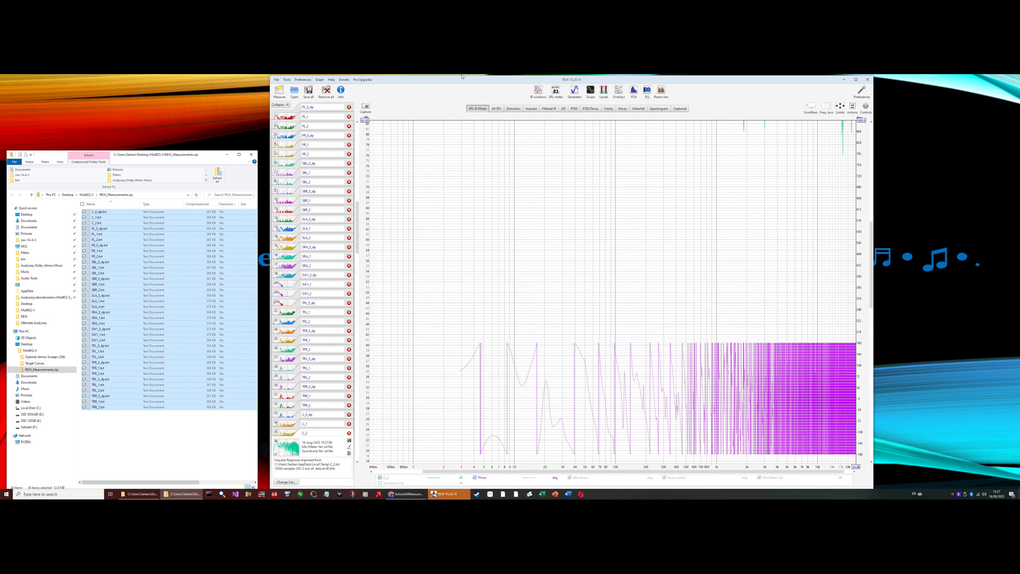
# Step: Show the imported measurements together in the All SPL graph and adjust the graph limits
pyautogui.click(494, 108)
pyautogui.click(839, 108)
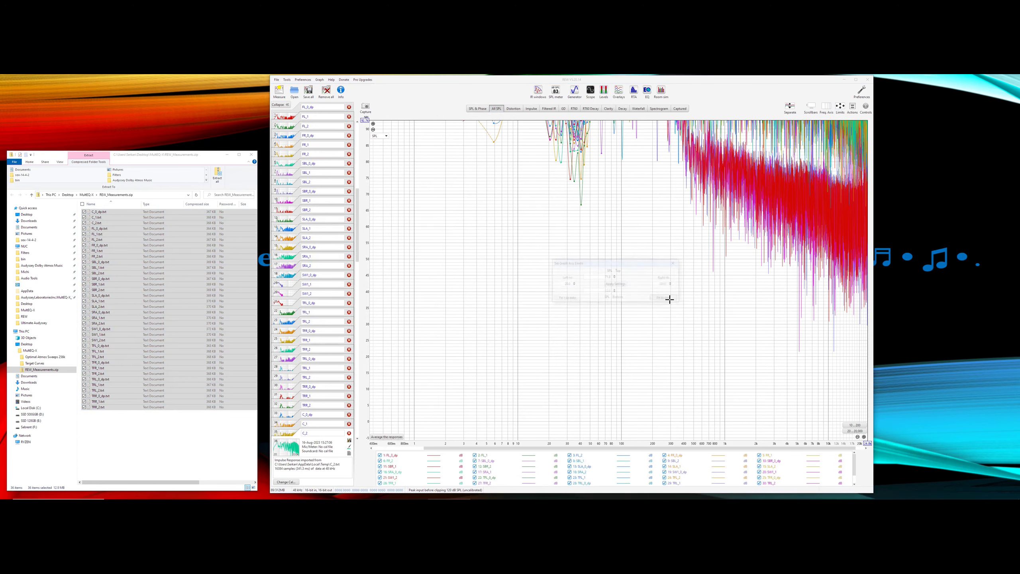
pyautogui.click(668, 298)
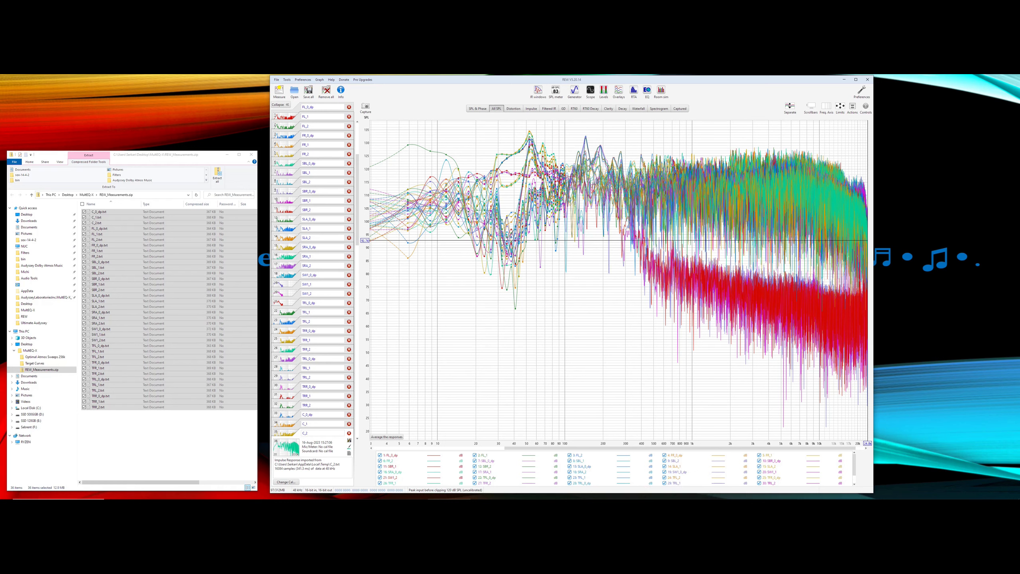
# Step: Open the Extract&Convert_ady.html page from the MultEQ-X folder and load Audyssey.ady into it
pyautogui.click(140, 494)
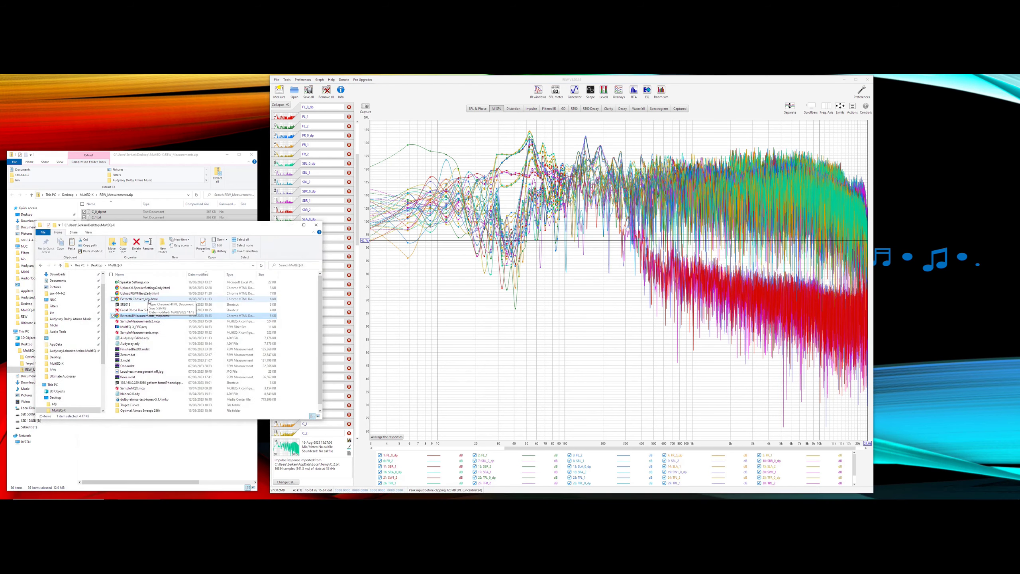
pyautogui.doubleClick(149, 300)
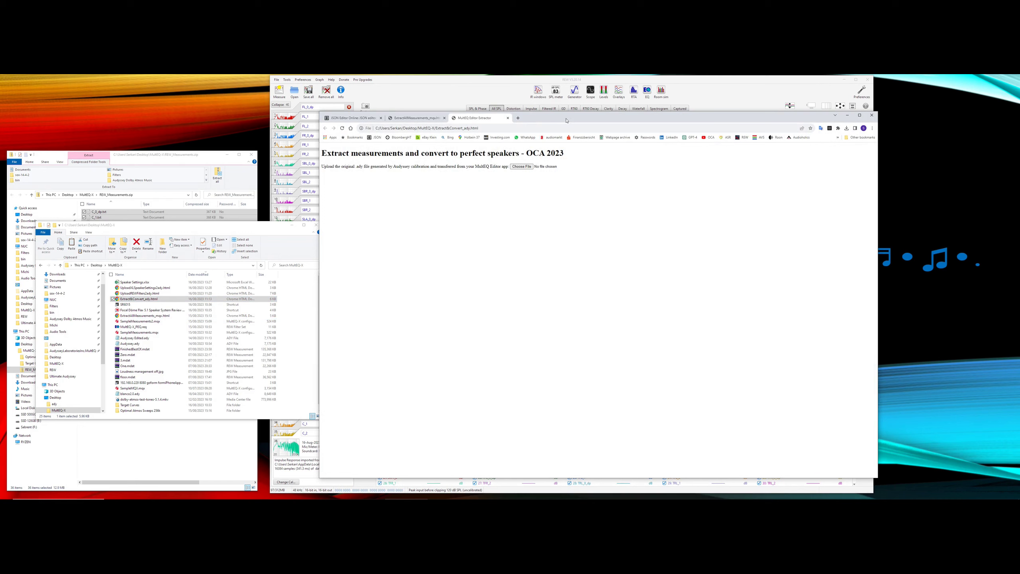
pyautogui.click(521, 166)
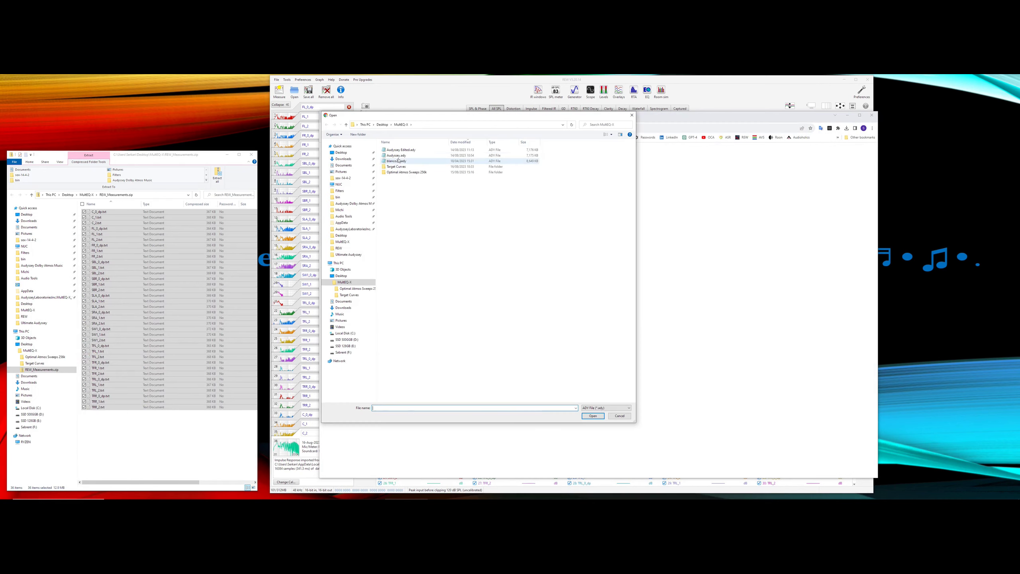
pyautogui.doubleClick(399, 156)
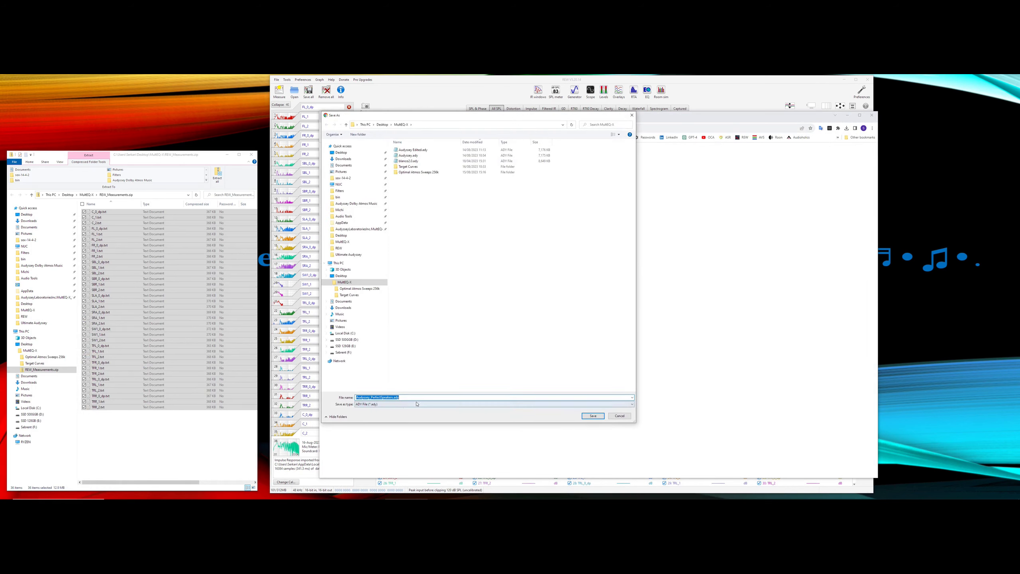
# Step: Save the converted Audyssey_PerfectSpeakers.ady and the extracted Audyssey_responses.zip in the MultEQ-X folder
pyautogui.click(592, 416)
pyautogui.click(410, 159)
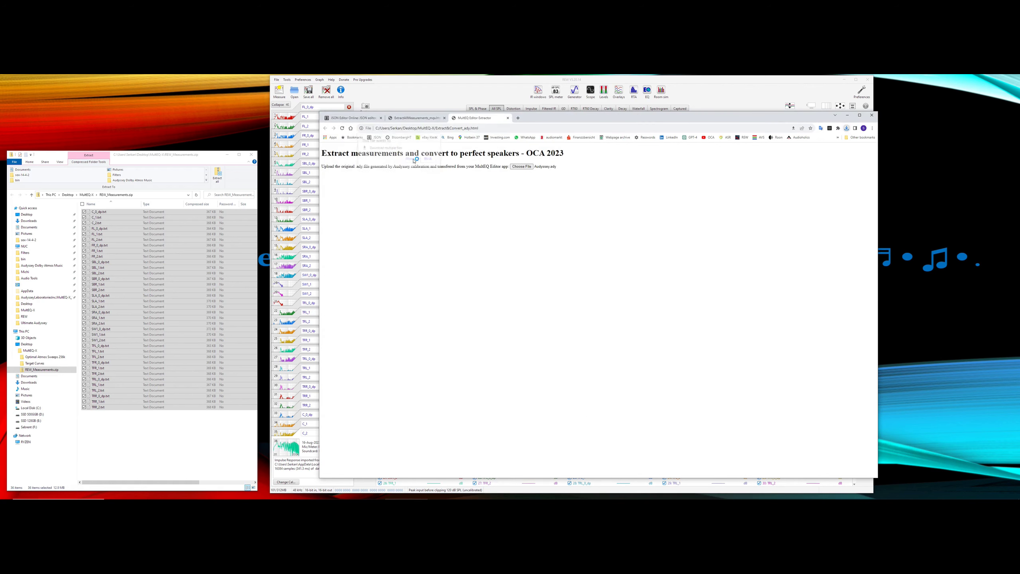
pyautogui.click(595, 417)
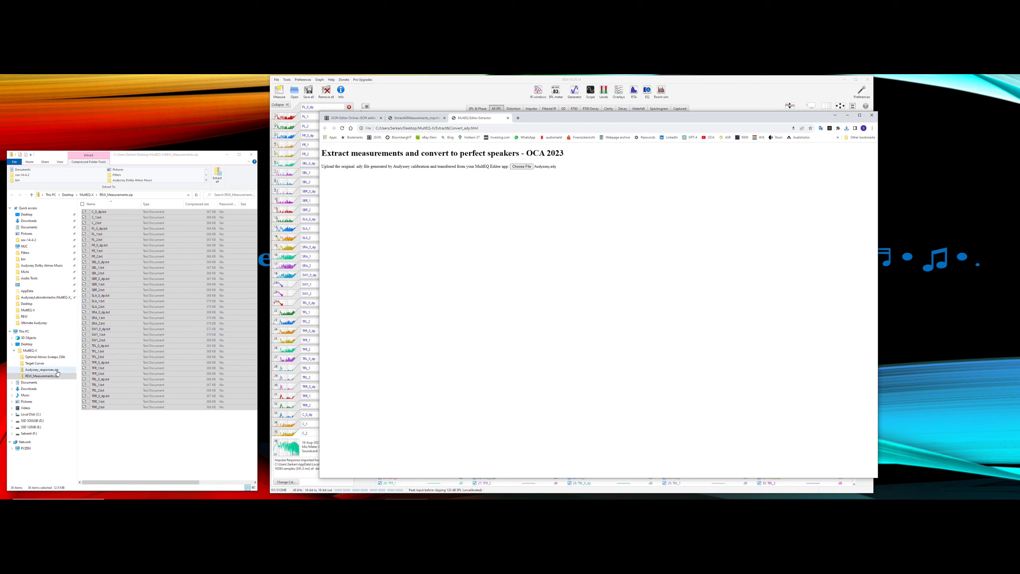
# Step: Open Audyssey_responses.zip in the file manager and select all the text files in it
pyautogui.click(57, 370)
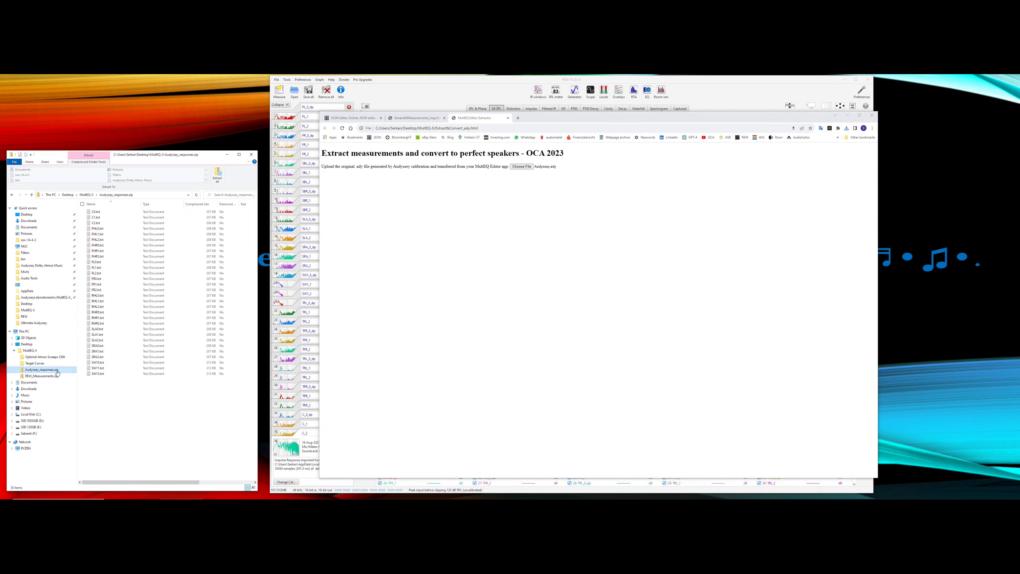
pyautogui.click(100, 212)
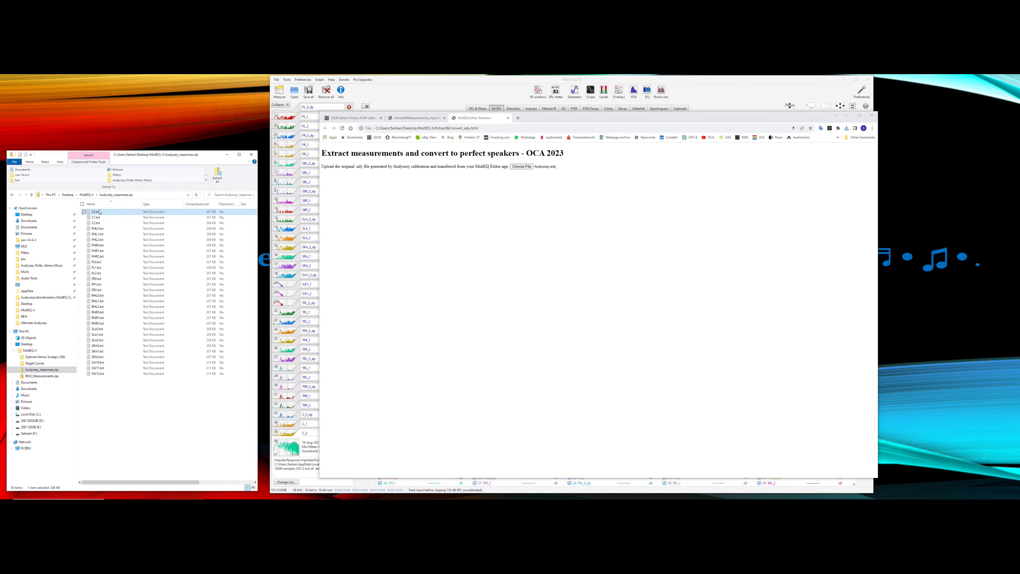
pyautogui.hotkey('ctrl', 'a')
# Step: Switch to REW, remove all existing measurements and import the selected response text files
pyautogui.click(846, 115)
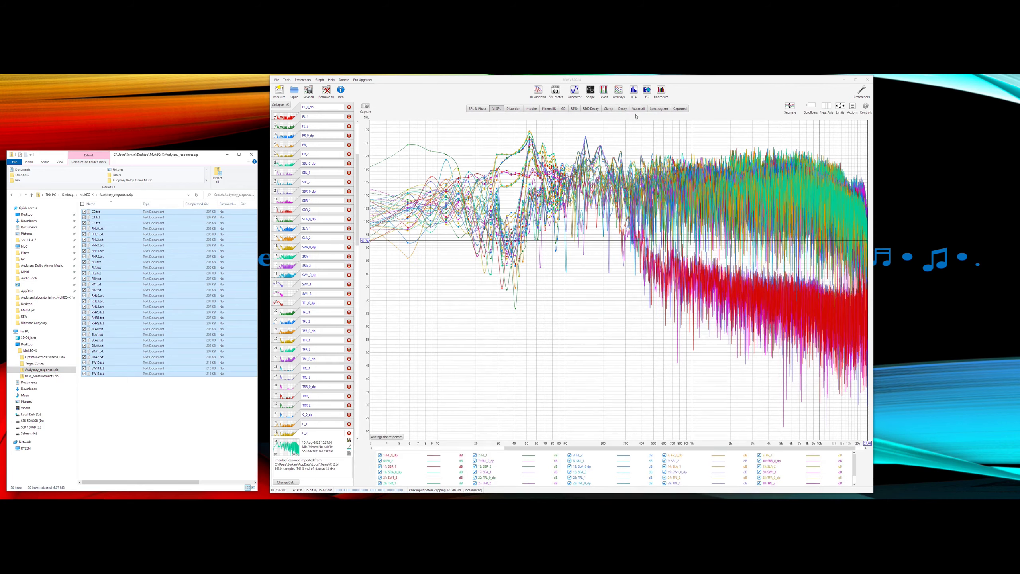
pyautogui.click(326, 95)
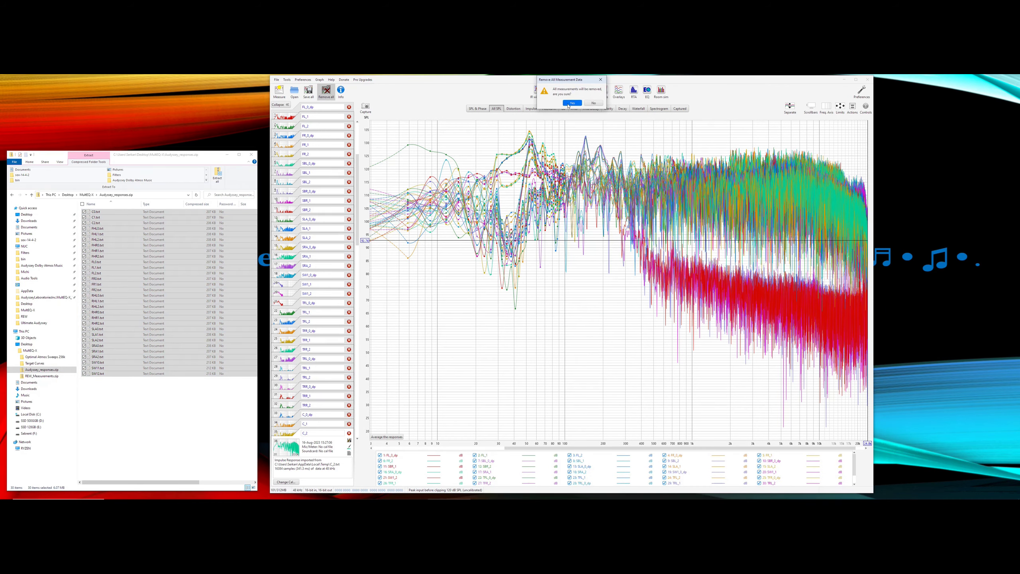
pyautogui.click(572, 103)
pyautogui.moveTo(105, 224); pyautogui.dragTo(428, 206)
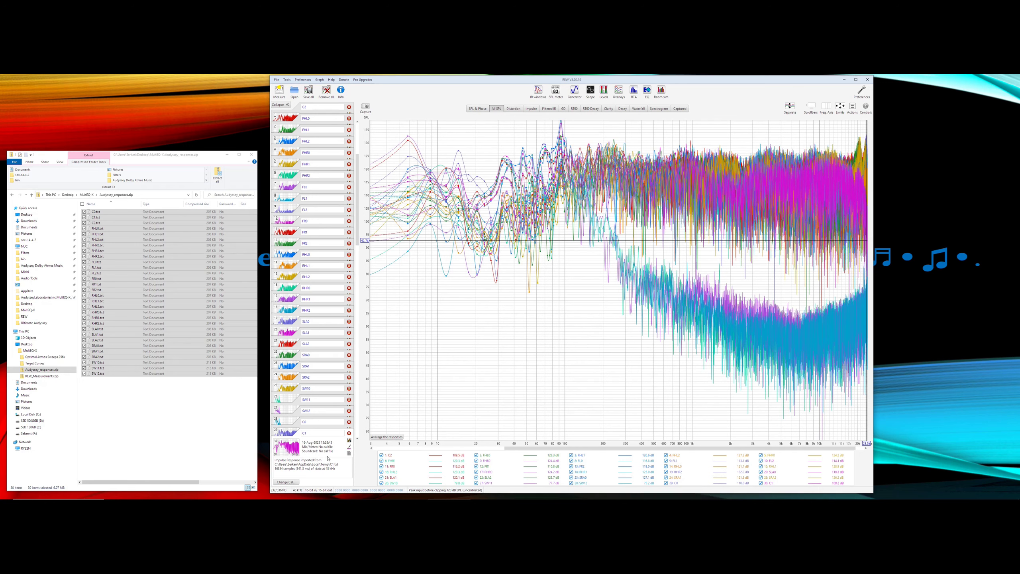
# Step: Return to JSON Editor Online and examine the last sections of the mqx file, including PositionNames, CalibrationSettings, OrderedChannelGuids and _channelDataMap
pyautogui.moveTo(326, 495)
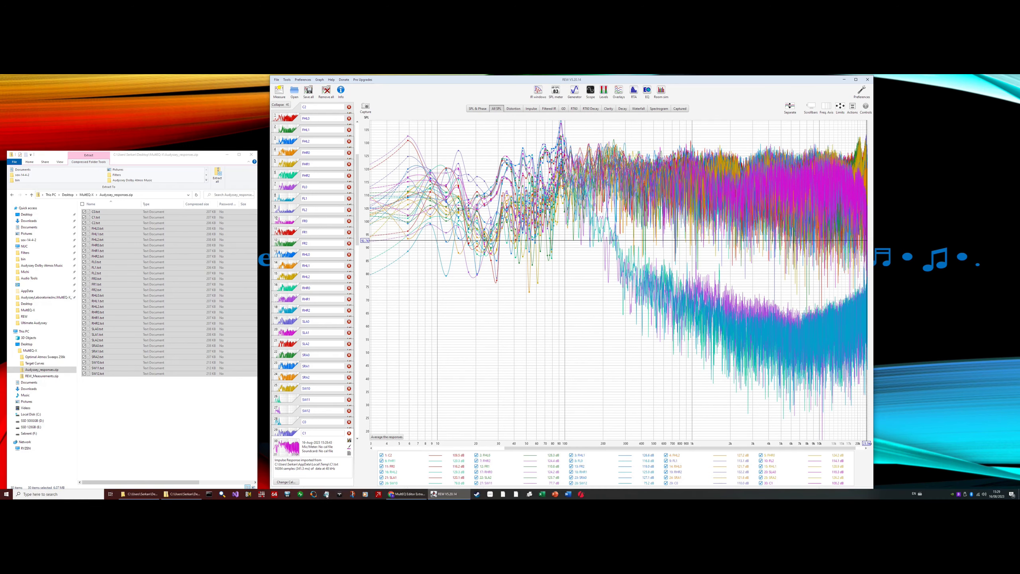
pyautogui.click(402, 496)
pyautogui.click(402, 496)
pyautogui.click(402, 496)
pyautogui.click(353, 118)
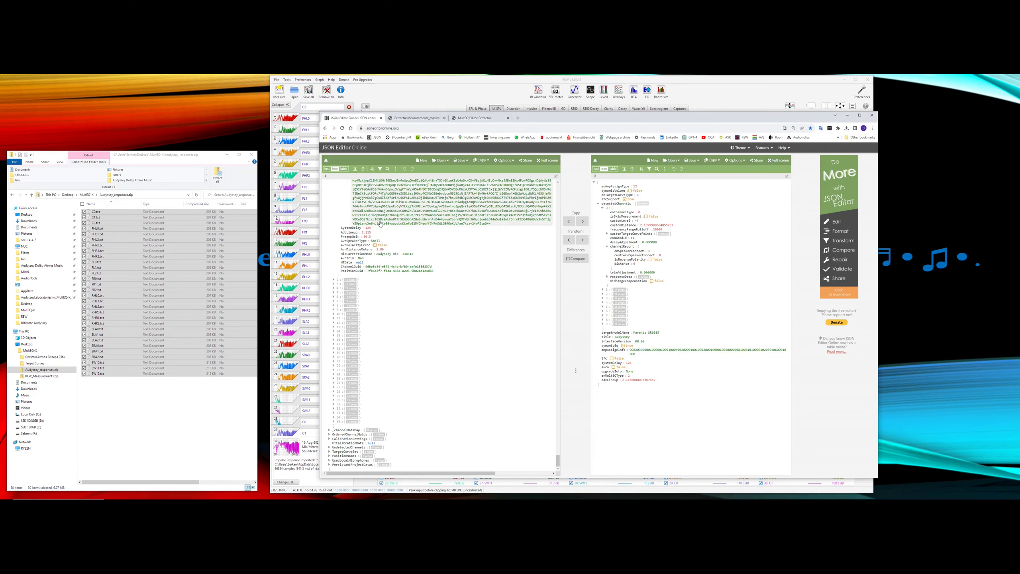
pyautogui.scroll(-1, 402, 362)
pyautogui.click(329, 451)
pyautogui.click(328, 447)
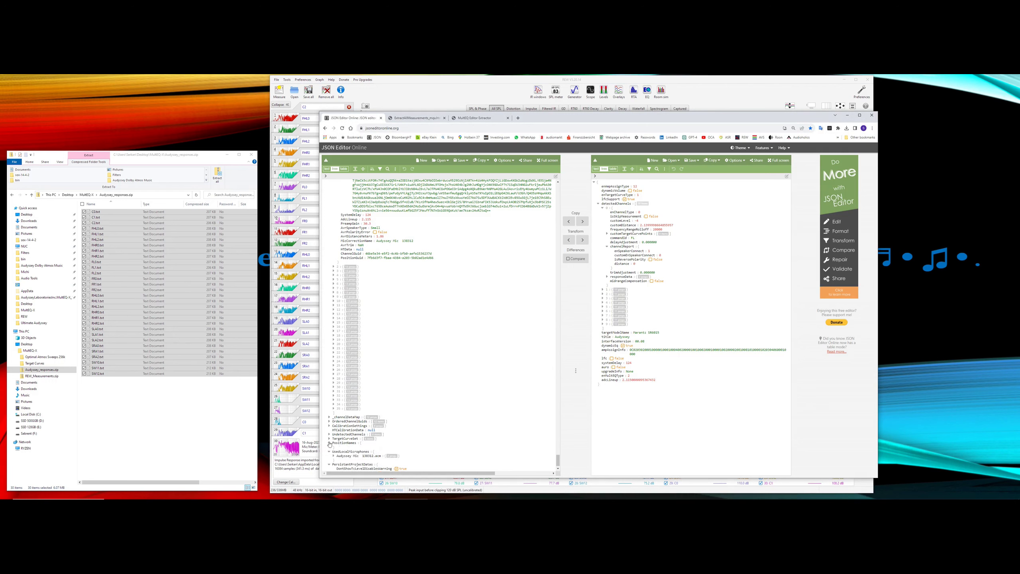
pyautogui.click(329, 443)
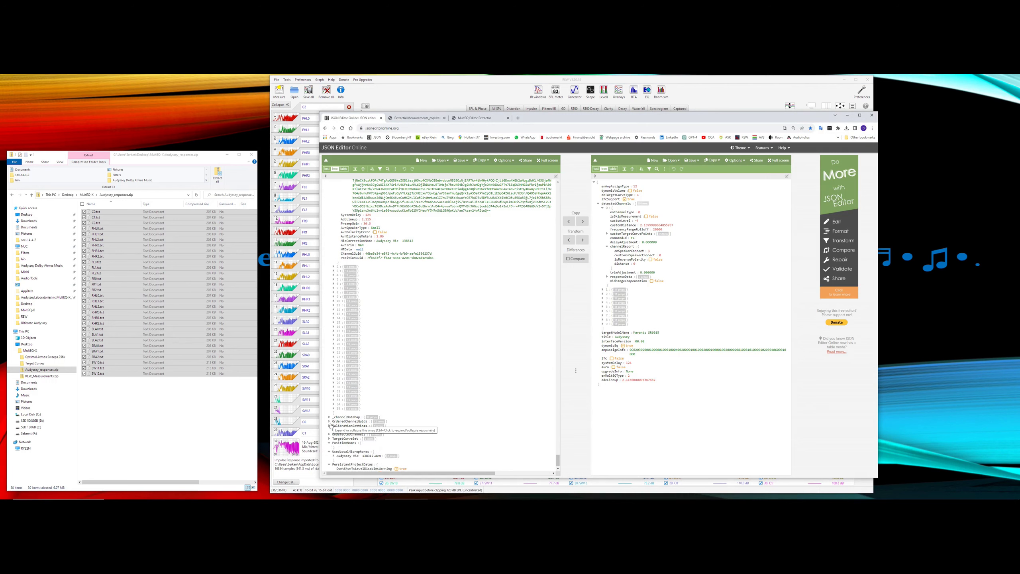
pyautogui.click(329, 425)
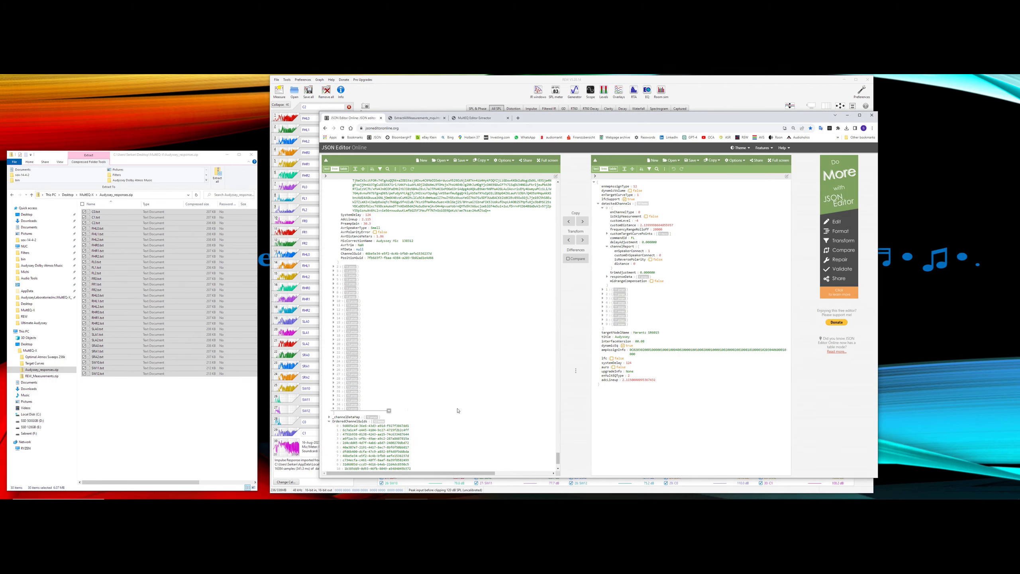
pyautogui.scroll(-1, 458, 411)
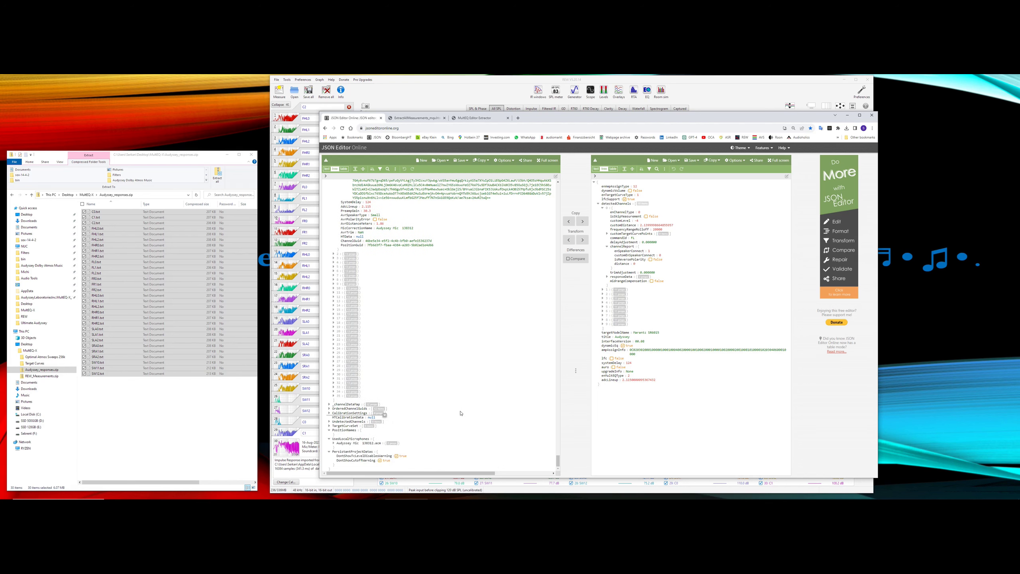
pyautogui.click(335, 254)
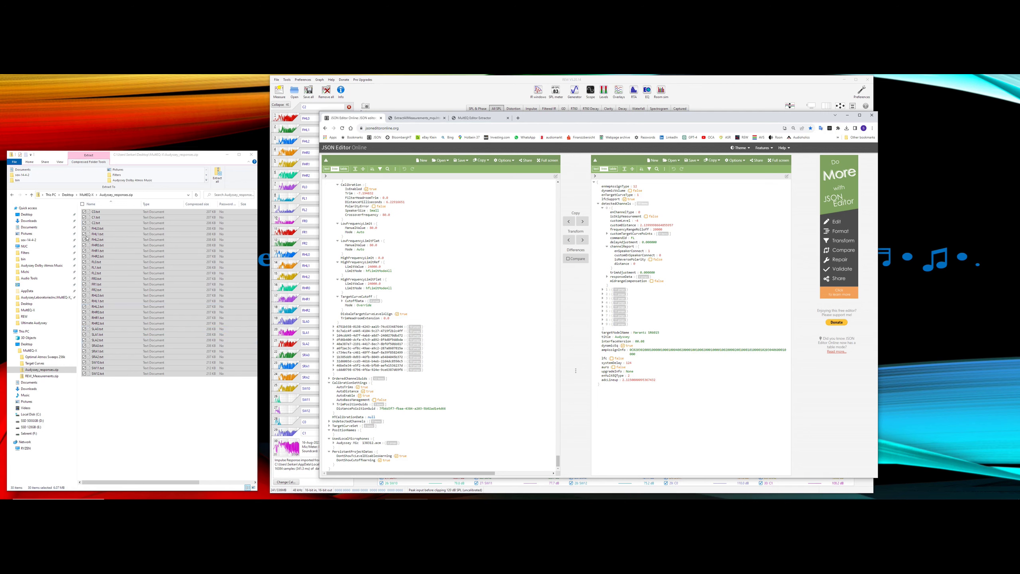
# Step: Open REW_Measurements.zip from the MultEQ-X folder and examine how its measurement text files are named, including the subwoofer file
pyautogui.click(84, 198)
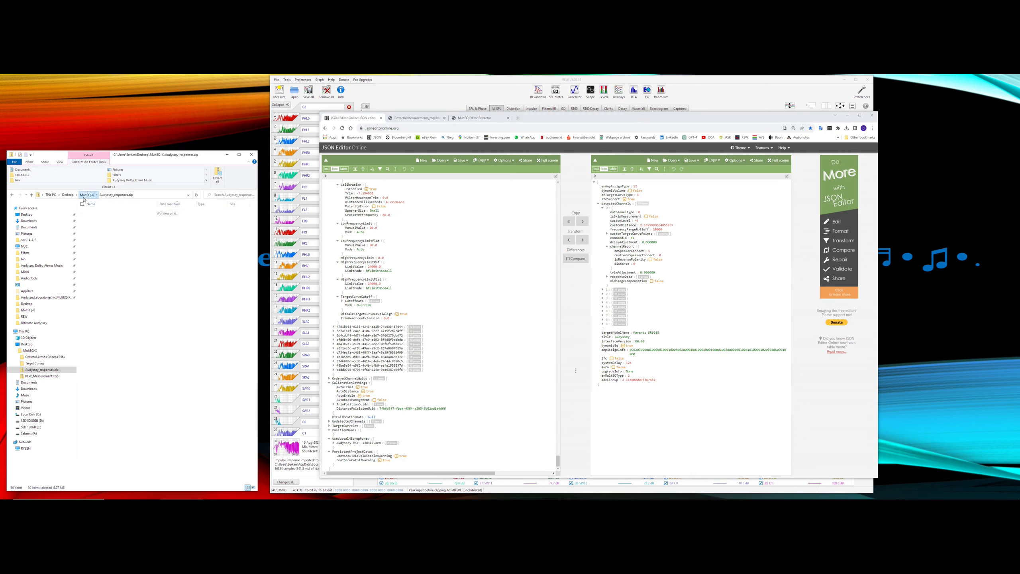
pyautogui.doubleClick(106, 223)
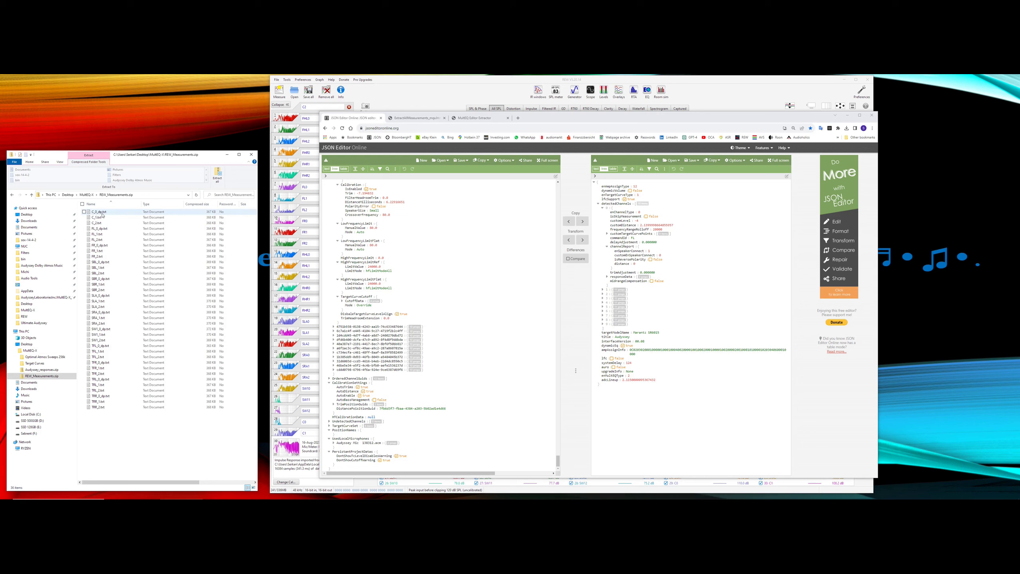
pyautogui.click(96, 297)
pyautogui.click(99, 245)
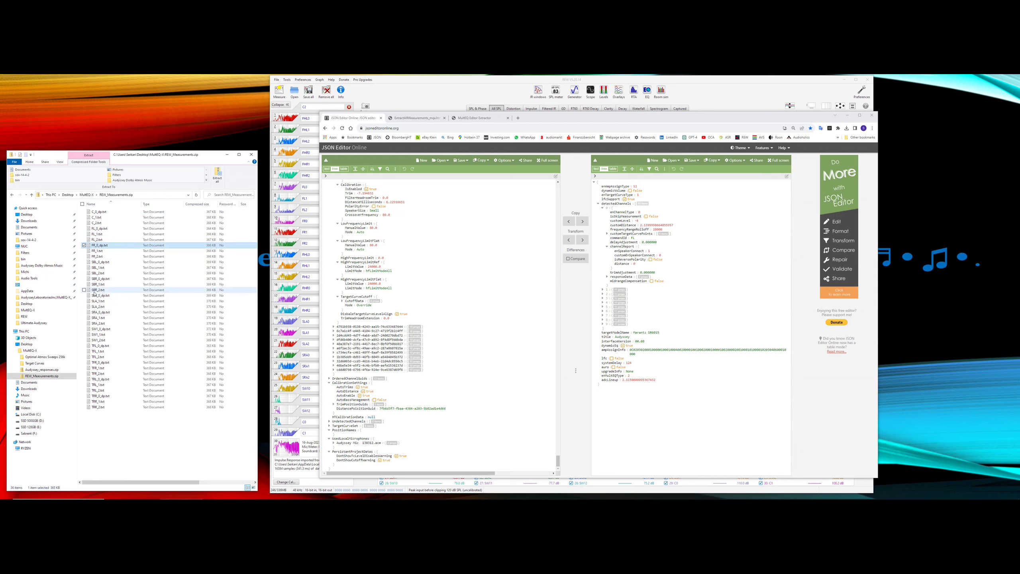
pyautogui.click(100, 279)
pyautogui.click(99, 245)
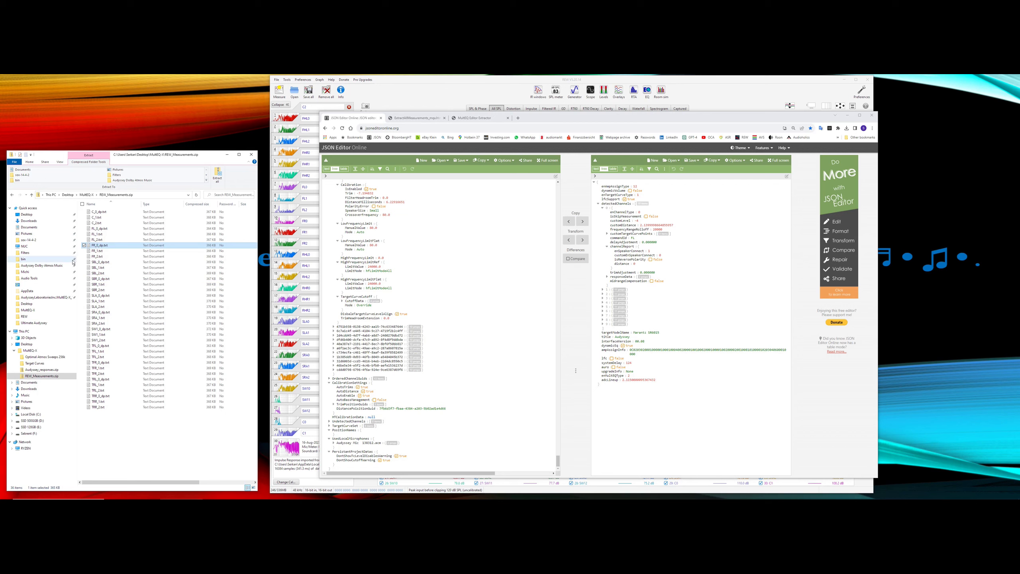
pyautogui.click(103, 331)
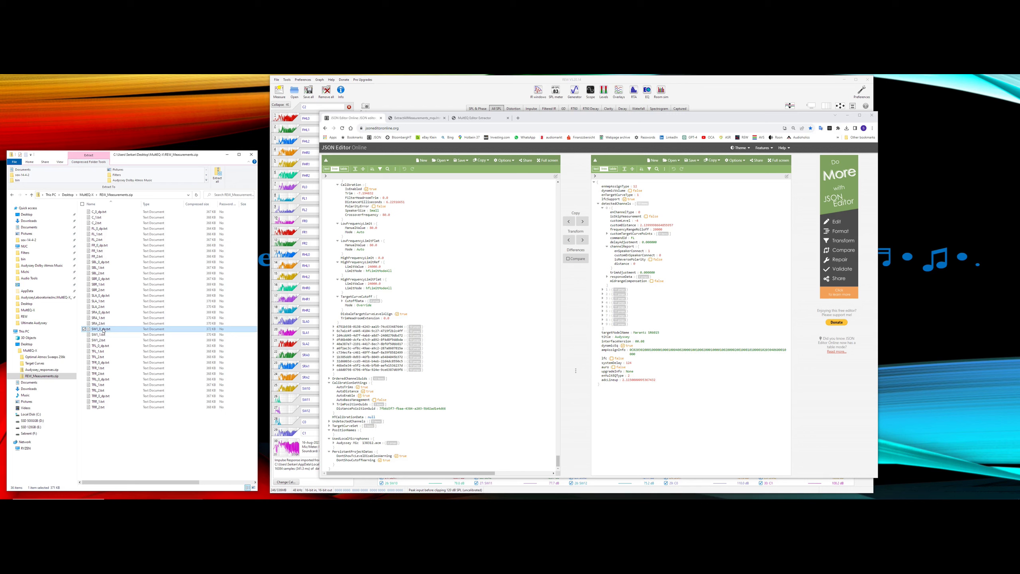
# Step: Close the browser, go back to the MultEQ-X folder and view the image Loudness management off.jpg
pyautogui.click(872, 116)
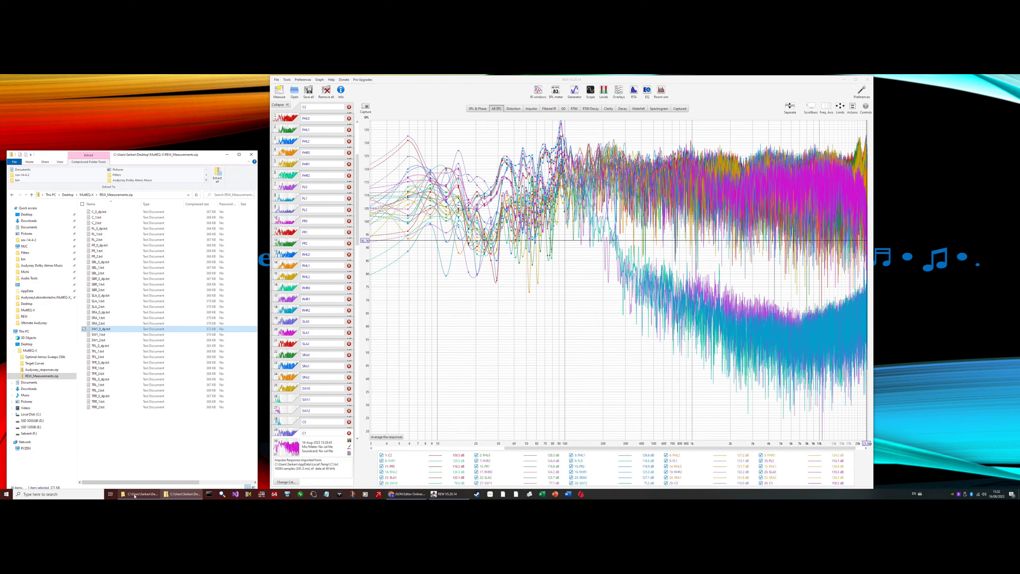
pyautogui.click(135, 495)
pyautogui.click(134, 495)
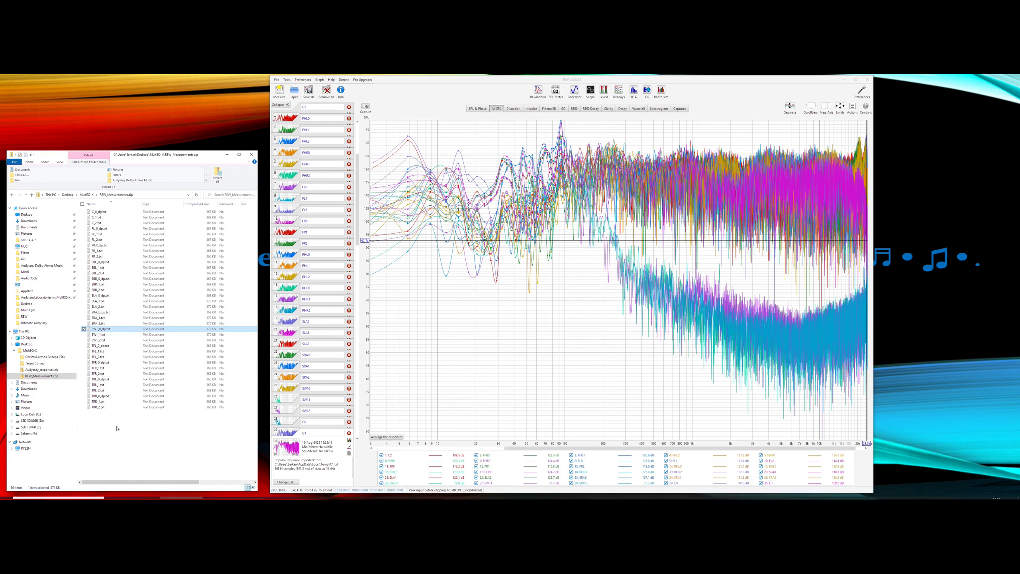
pyautogui.click(87, 195)
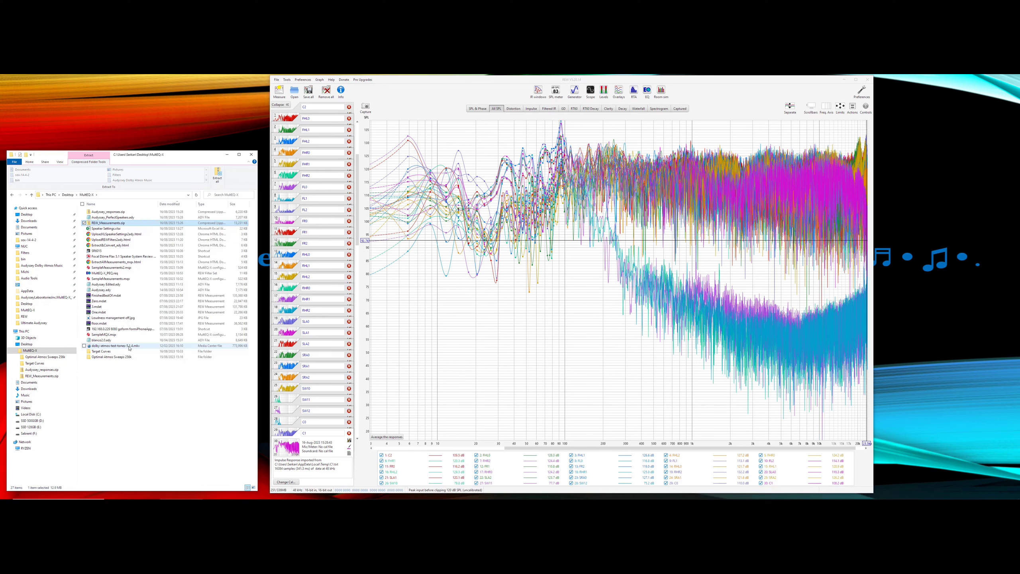
pyautogui.click(123, 318)
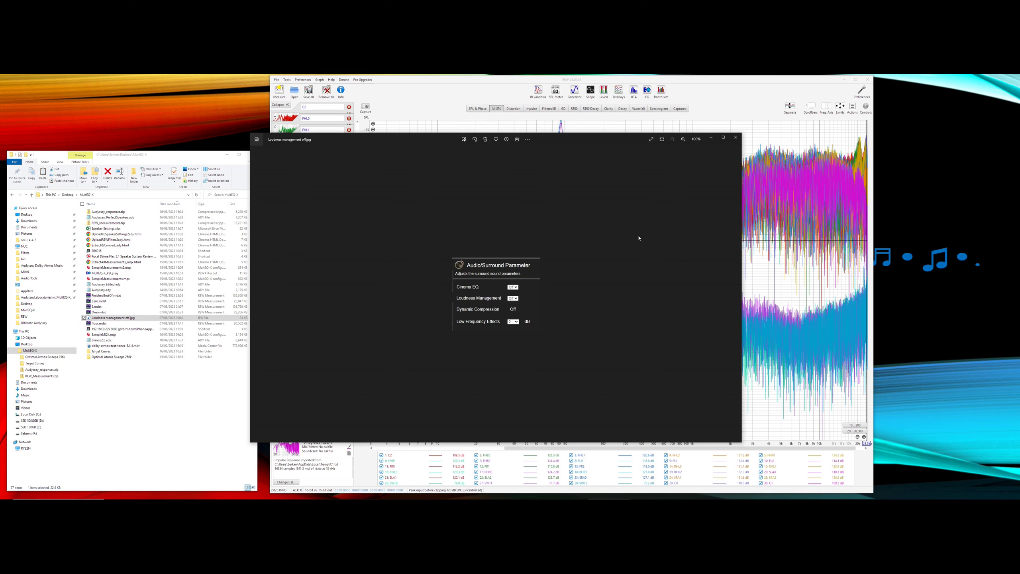
# Step: Show the desktop, start REW and move its window towards the middle of the desktop
pyautogui.press('super+d')
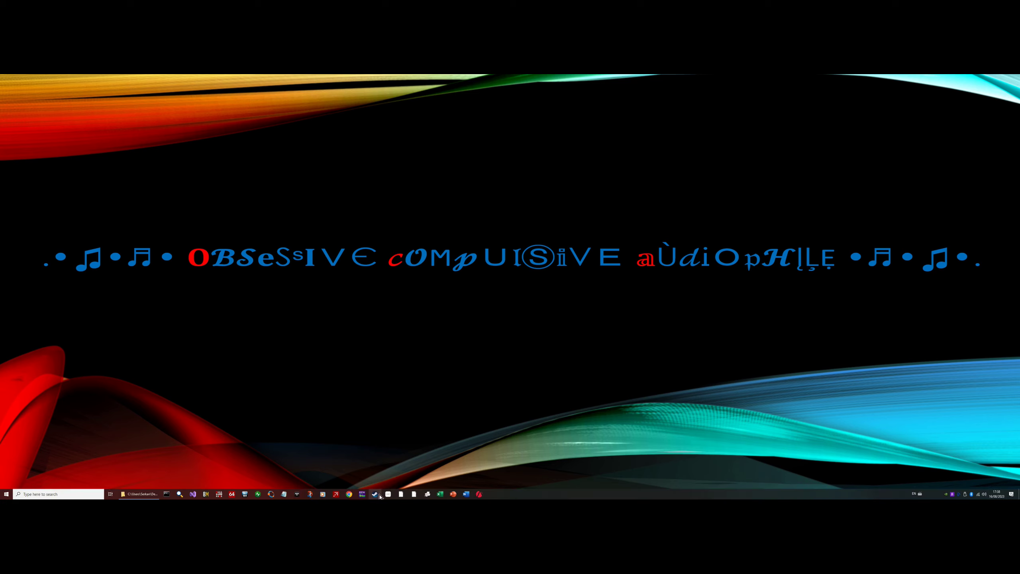
pyautogui.click(361, 494)
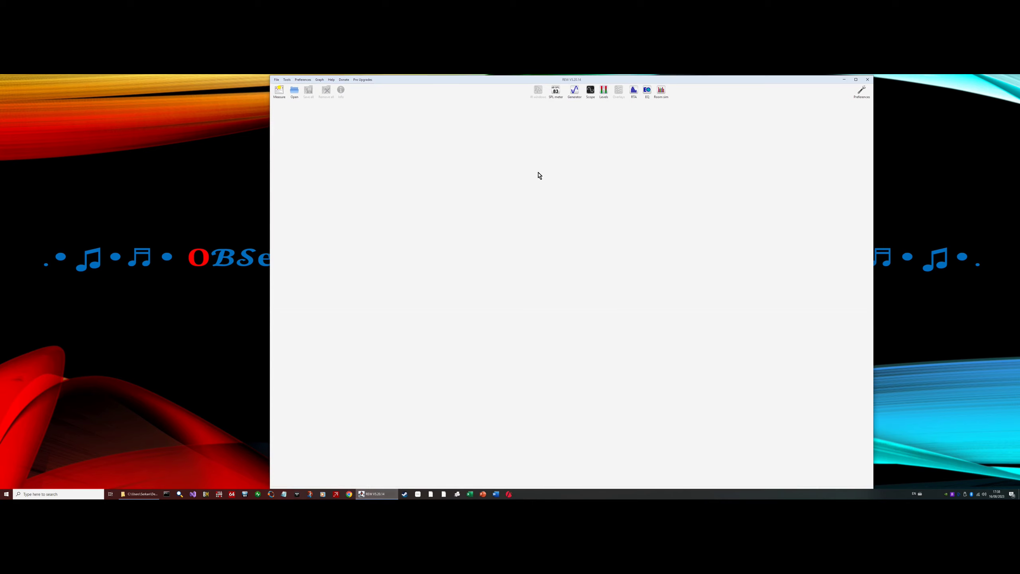
pyautogui.moveTo(627, 82); pyautogui.dragTo(551, 92)
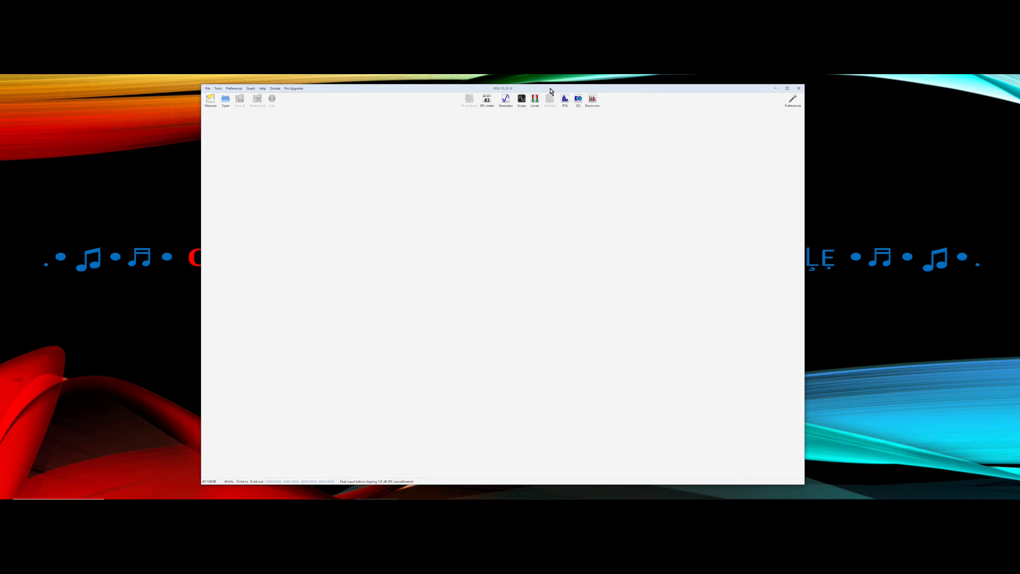
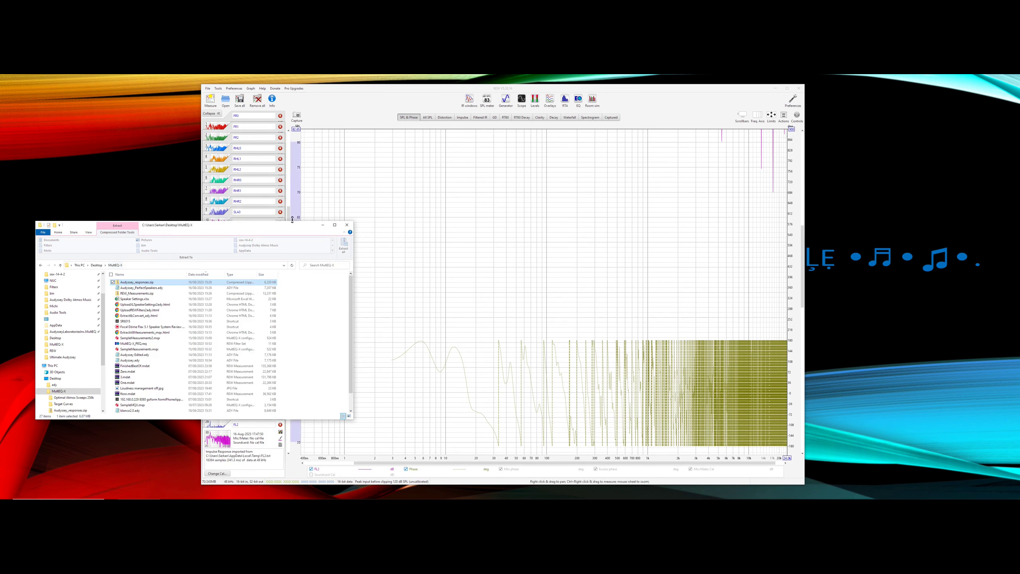
# Step: Adjust the All SPL graph limits for the imported measurements and clear all measurement selections
pyautogui.click(323, 225)
pyautogui.click(427, 117)
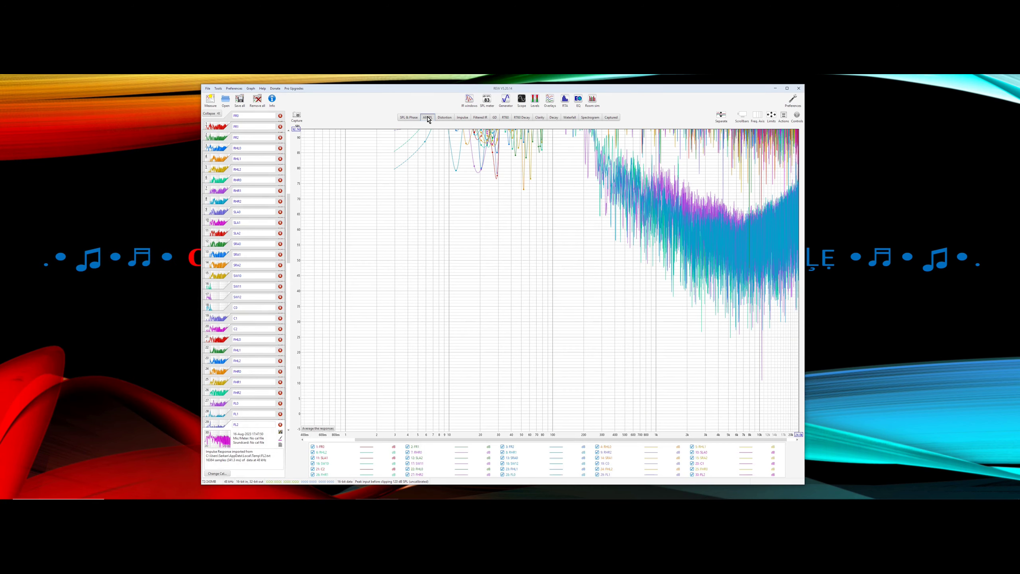
pyautogui.click(771, 116)
pyautogui.click(594, 299)
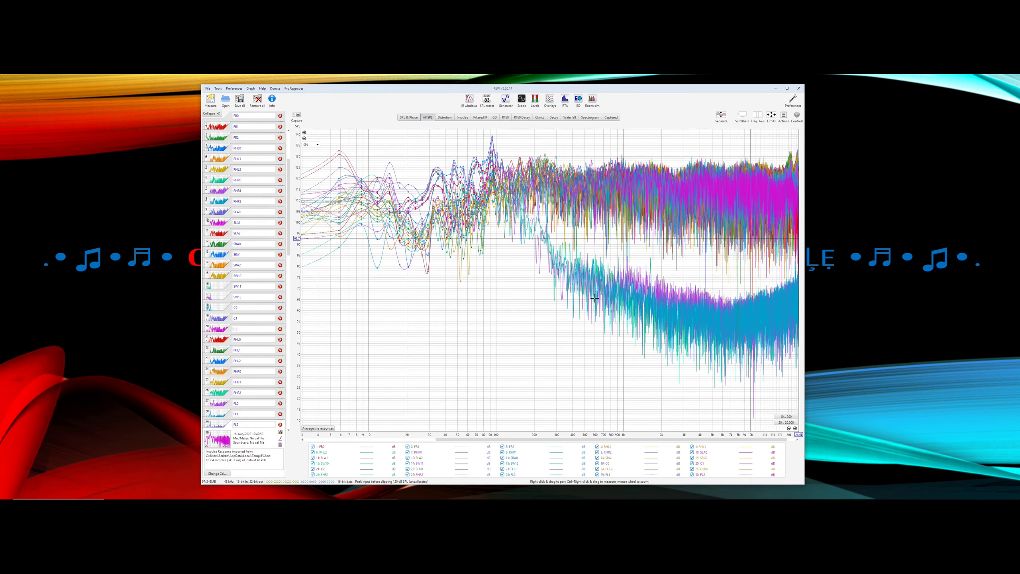
pyautogui.rightClick(534, 455)
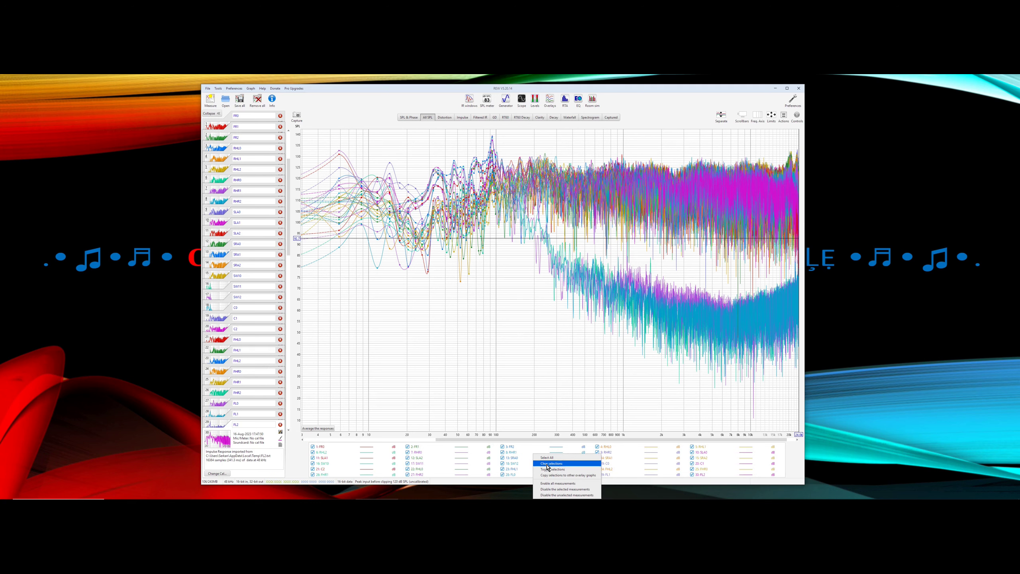
pyautogui.click(547, 464)
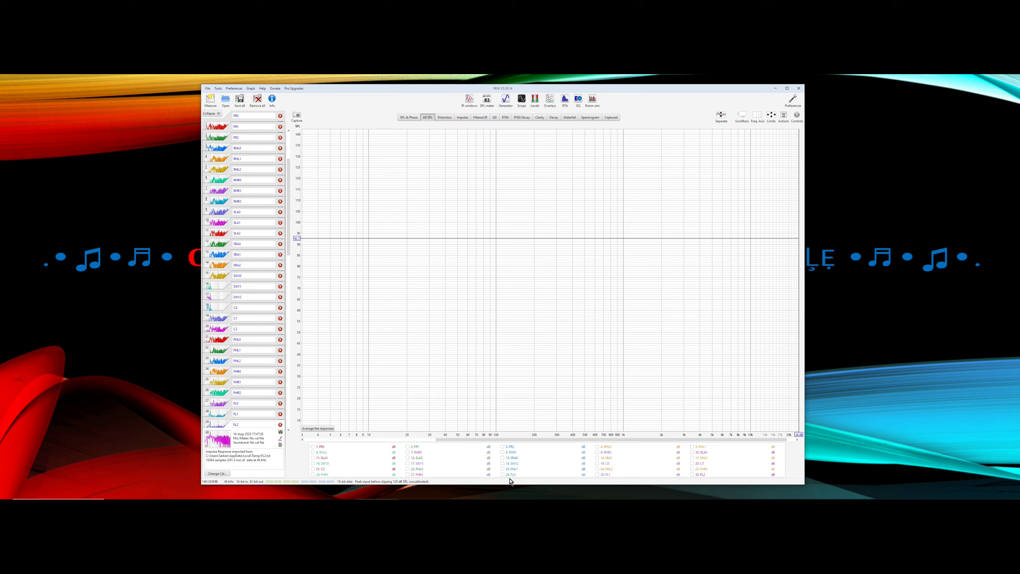
# Step: Examine the order of the FL0, FL1 and FL2 measurements in the measurement list
pyautogui.click(234, 402)
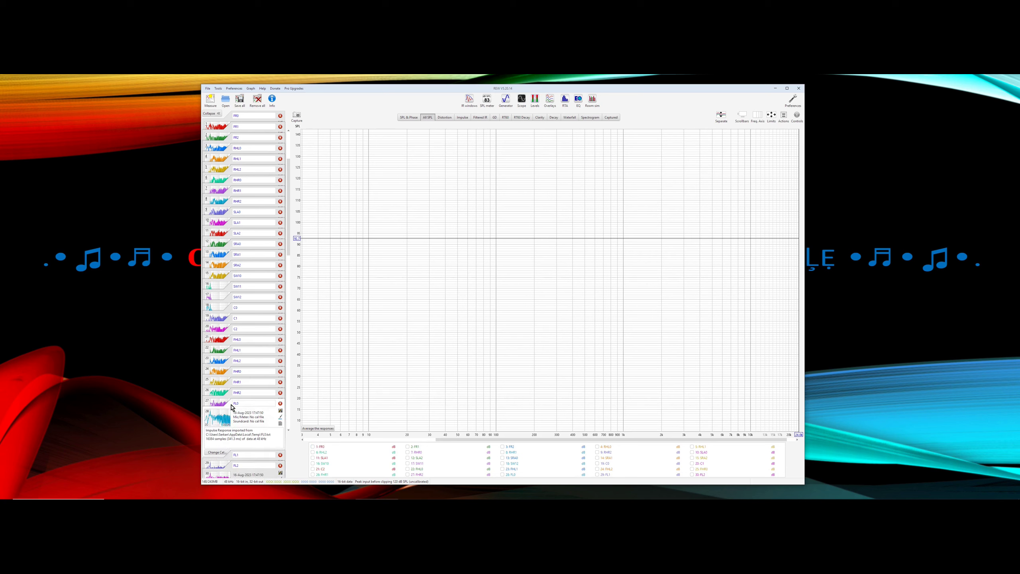
pyautogui.click(233, 459)
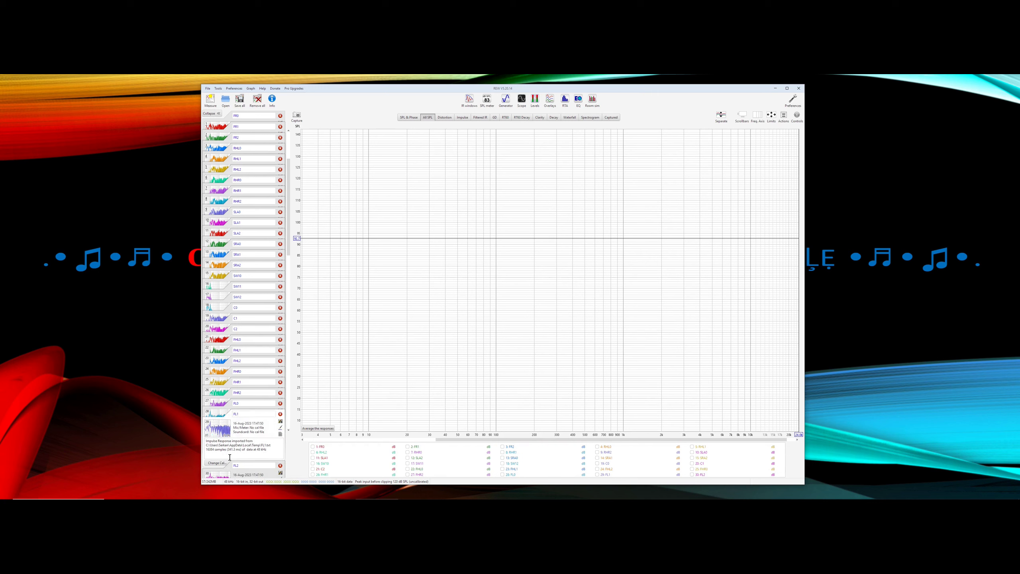
pyautogui.click(235, 472)
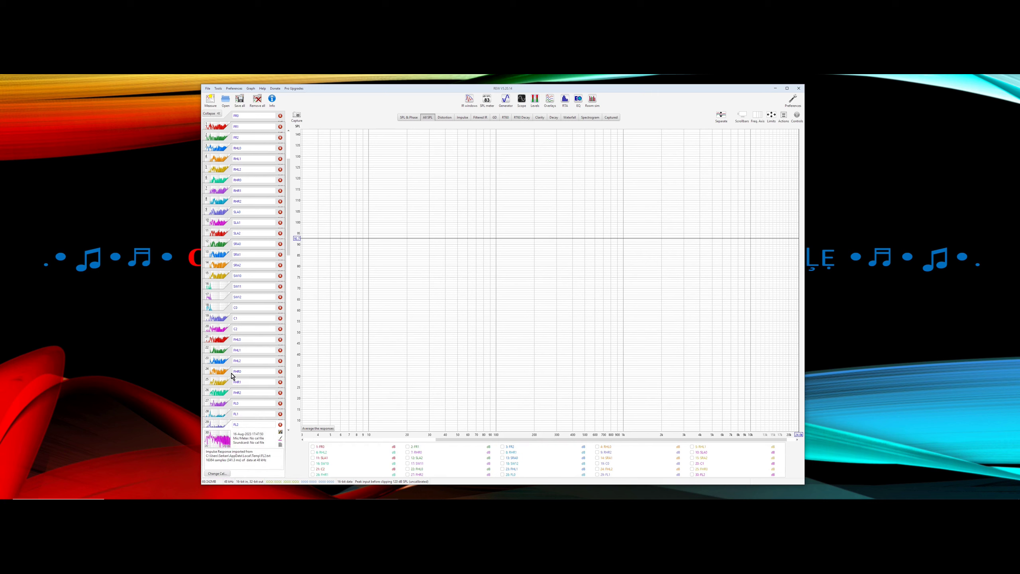
pyautogui.click(230, 128)
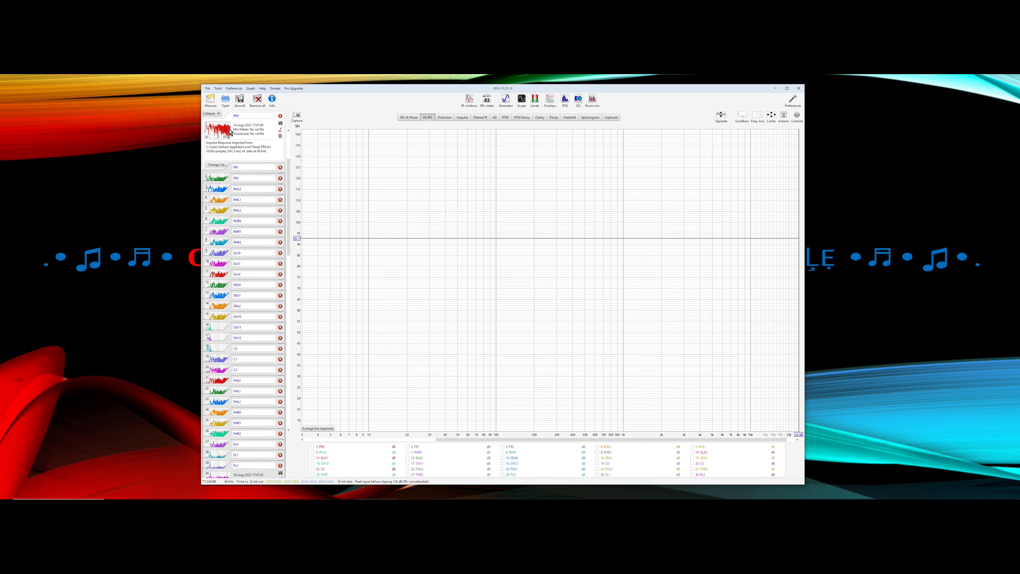
pyautogui.click(248, 466)
pyautogui.click(228, 409)
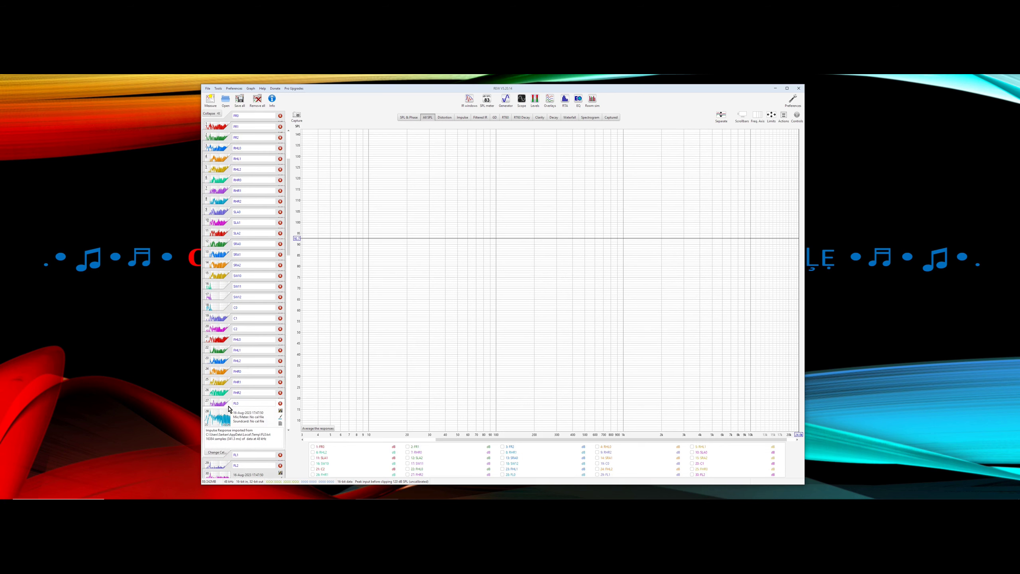
# Step: Move FL0 below FL1 in the measurement list and show all three FL measurements in the All SPL graph
pyautogui.moveTo(235, 418); pyautogui.dragTo(254, 434)
pyautogui.click(227, 405)
pyautogui.click(597, 474)
pyautogui.click(692, 474)
pyautogui.click(502, 475)
# Step: Open the actions for the All SPL graph and place their dialog beside the main window
pyautogui.click(783, 116)
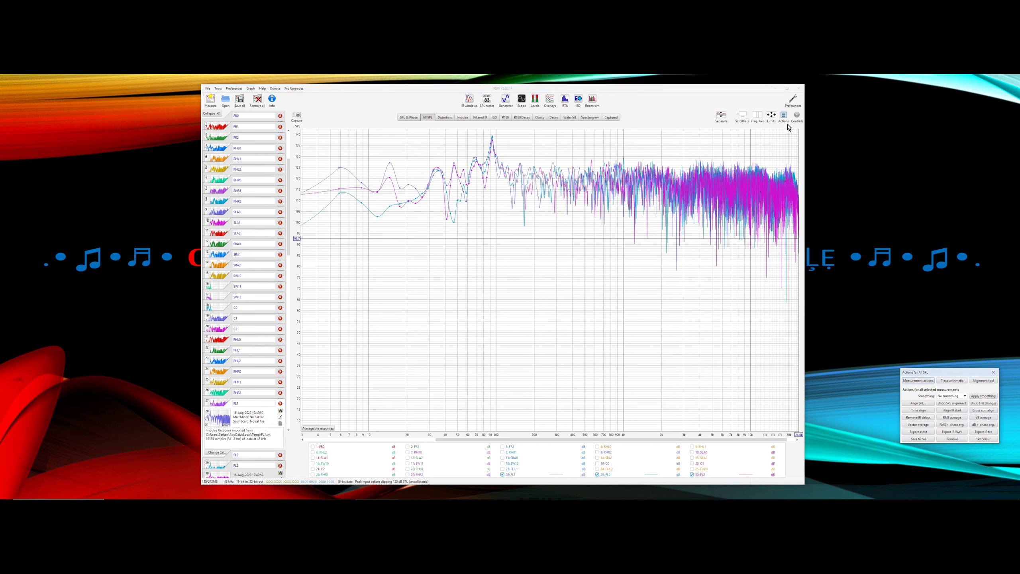
pyautogui.moveTo(940, 371); pyautogui.dragTo(865, 257)
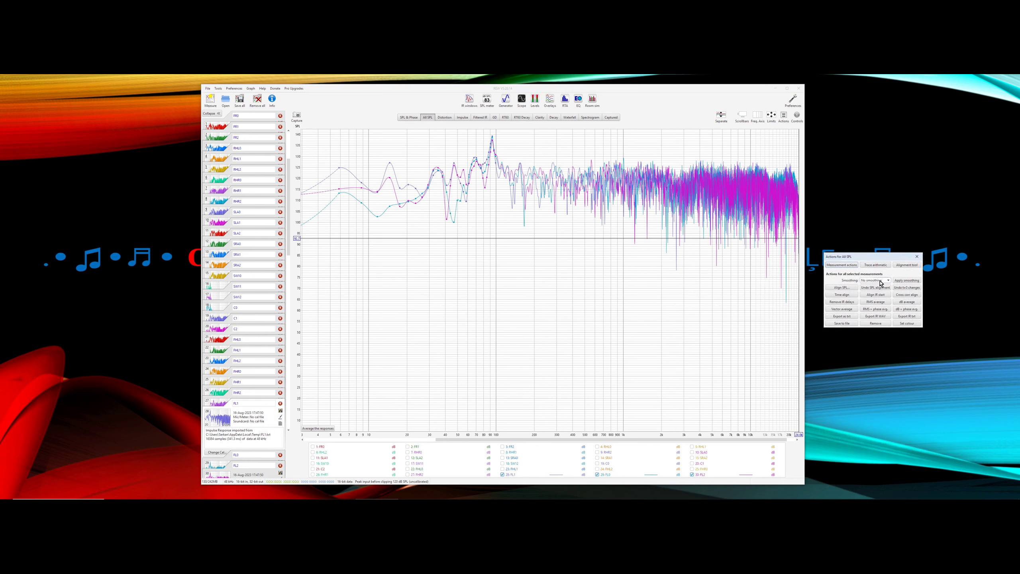
pyautogui.click(908, 295)
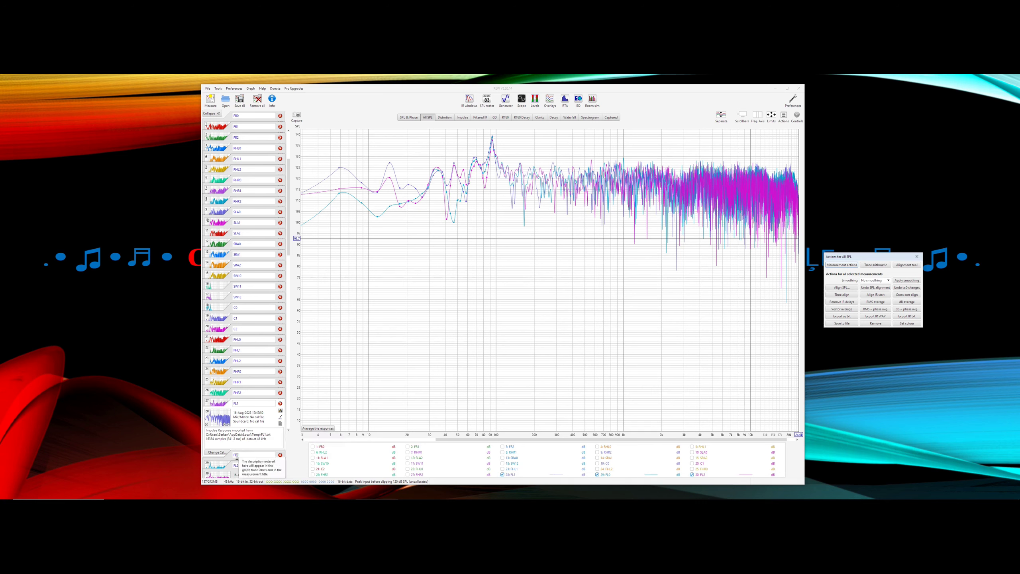
# Step: Restore the FL0, FL1, FL2 order in the measurement list and check the centre and FHL measurements
pyautogui.moveTo(224, 421); pyautogui.dragTo(253, 441)
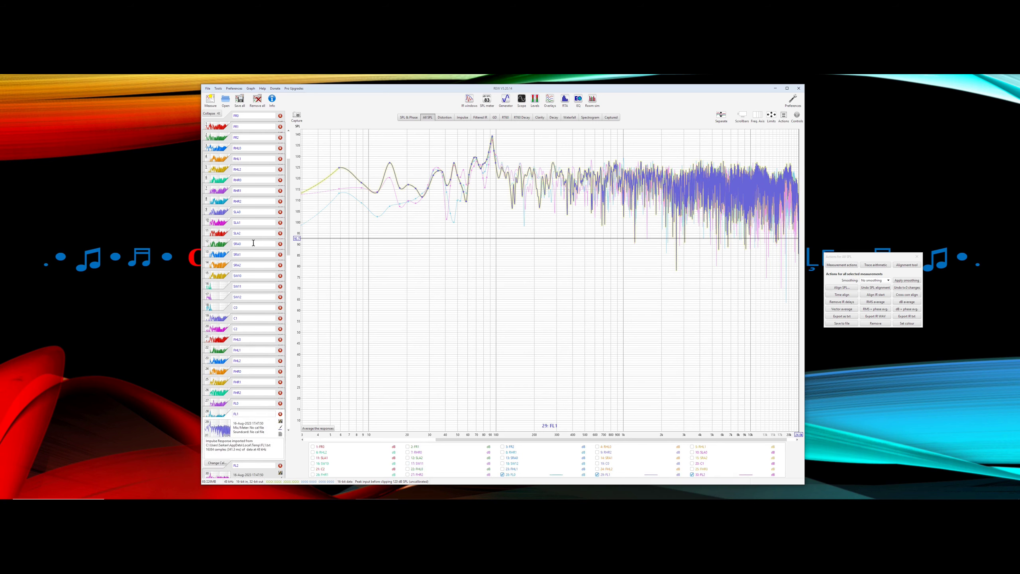
pyautogui.click(231, 405)
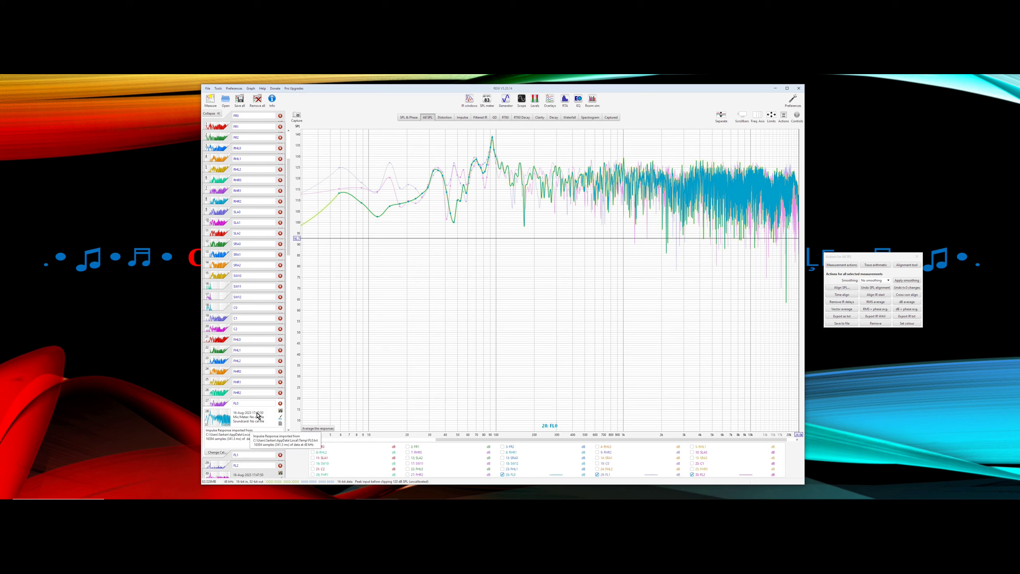
pyautogui.click(245, 307)
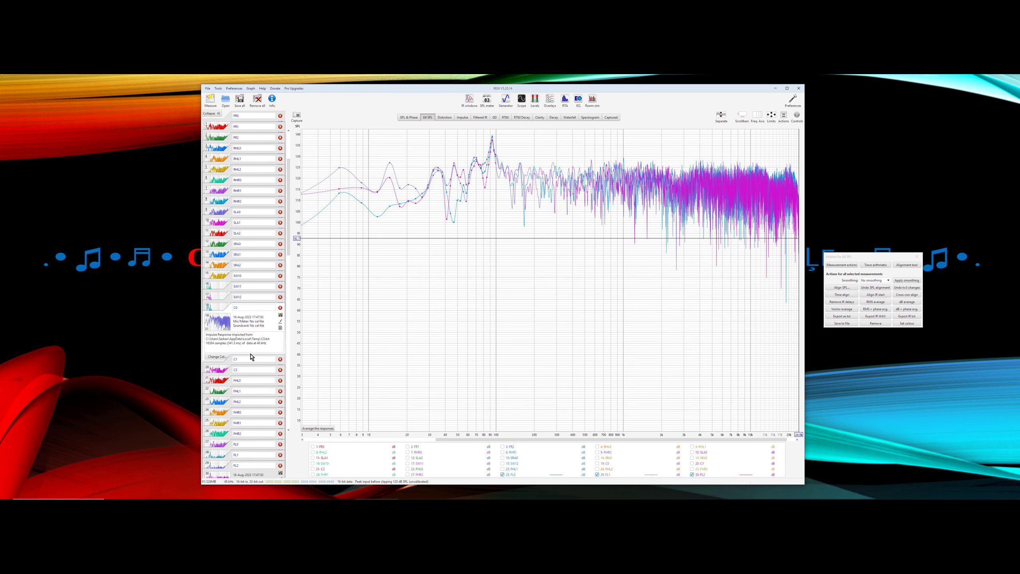
pyautogui.click(228, 381)
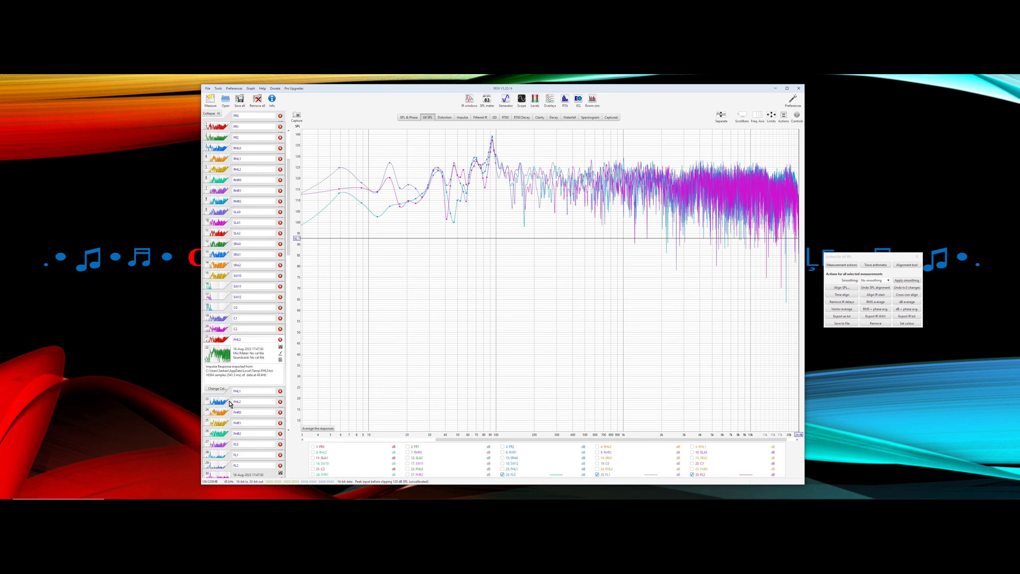
# Step: Clear the All SPL selections and show only the FR0, FR1 and FR2 measurements
pyautogui.rightClick(458, 466)
pyautogui.click(468, 471)
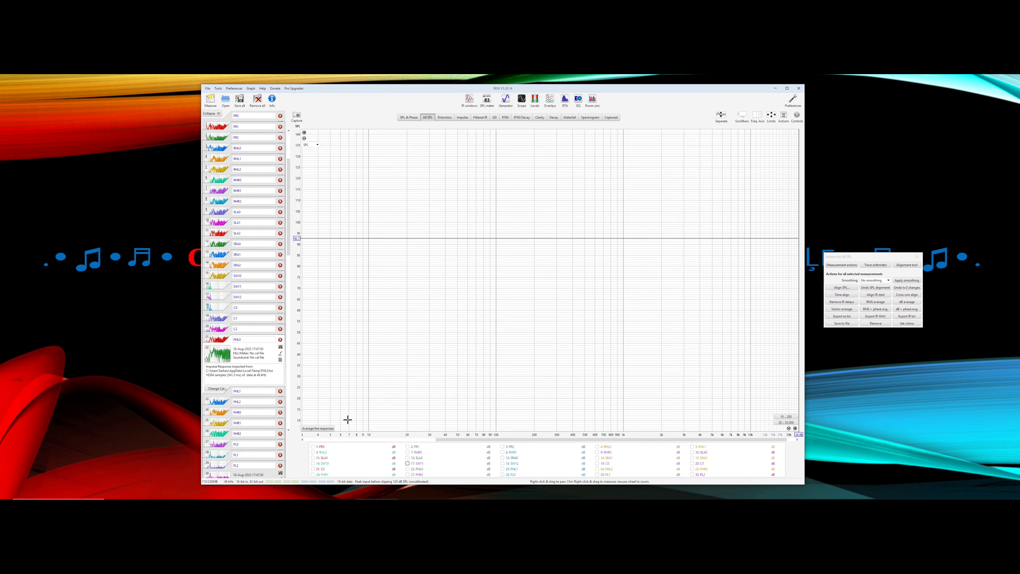
pyautogui.click(322, 447)
pyautogui.click(414, 447)
pyautogui.click(502, 446)
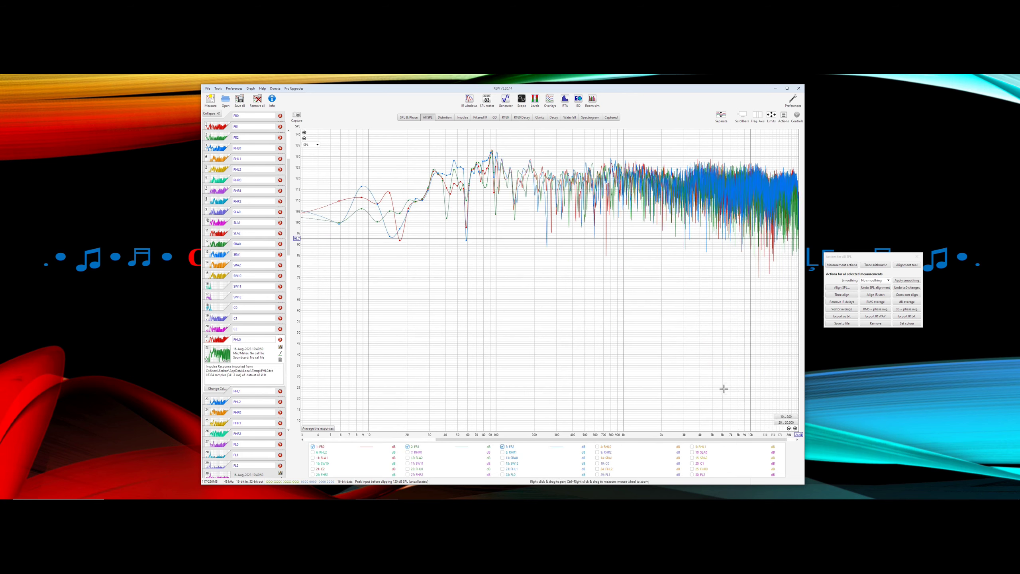
# Step: Open the Overlays window and move the main REW window beside it so both are visible
pyautogui.click(549, 99)
pyautogui.doubleClick(415, 88)
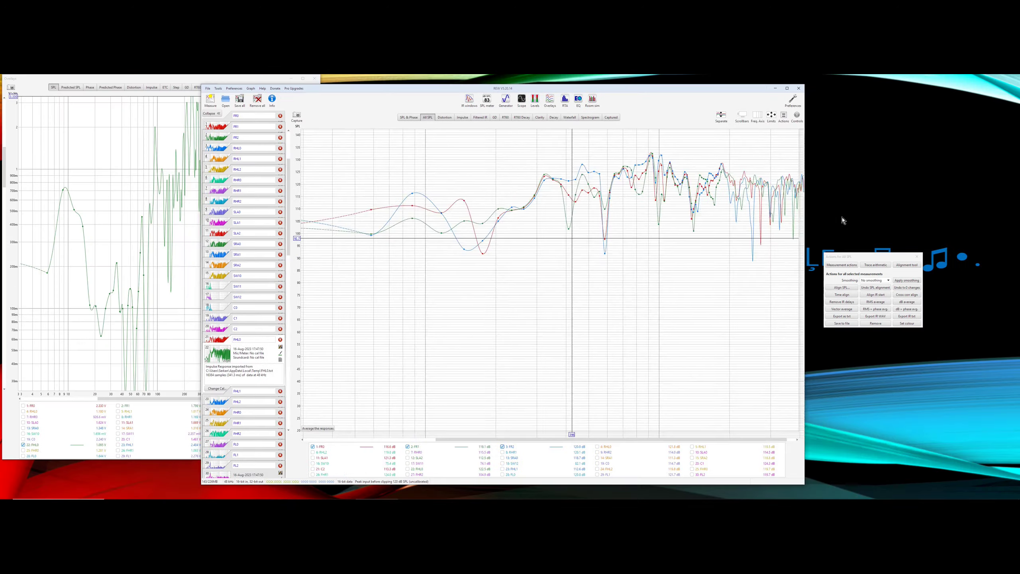
pyautogui.click(1003, 78)
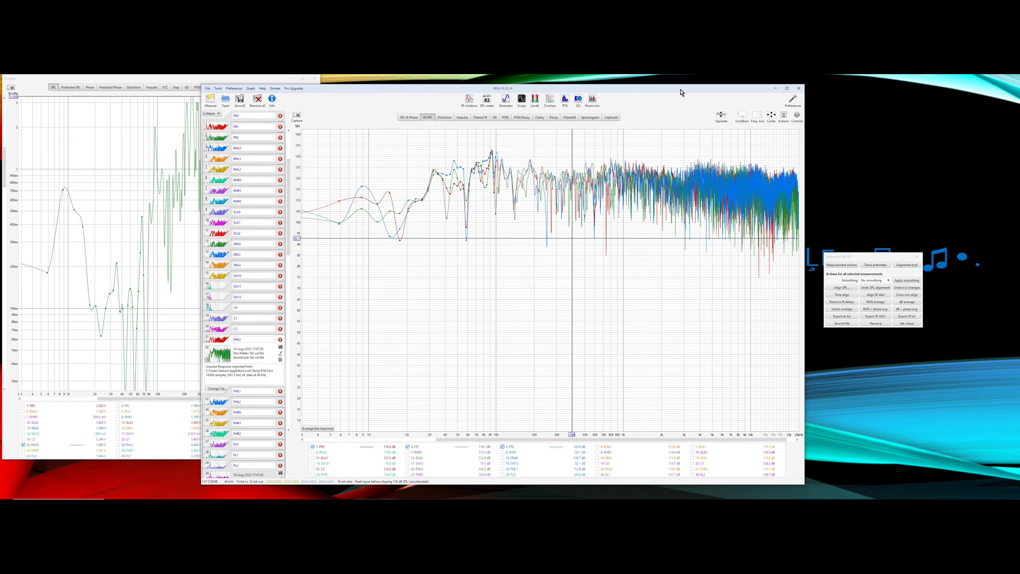
pyautogui.moveTo(680, 92); pyautogui.dragTo(778, 84)
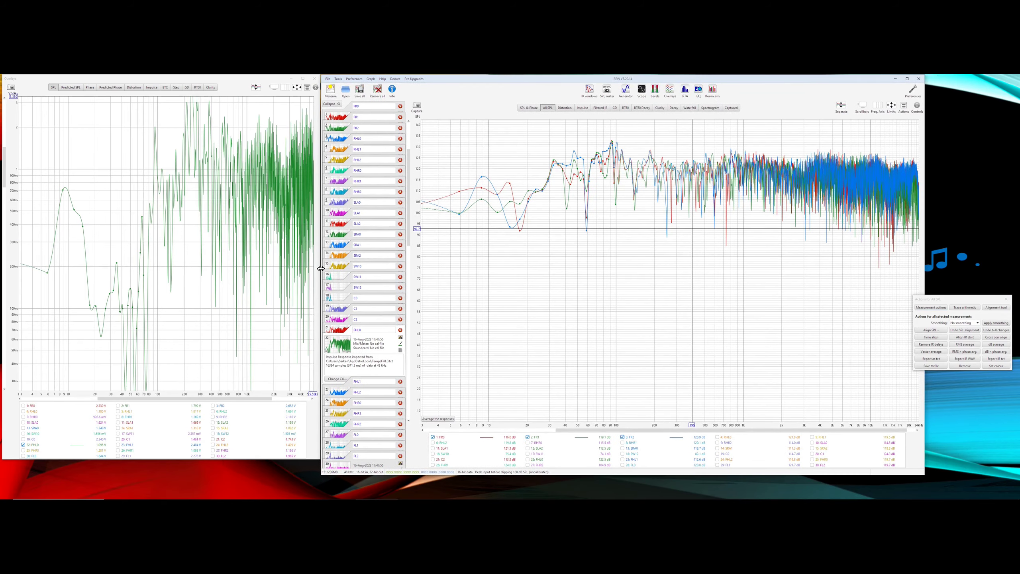
# Step: Switch the Overlays window to the impulse graph and resize both windows to sit side by side down to the screen's edge
pyautogui.moveTo(321, 269); pyautogui.dragTo(291, 308)
pyautogui.click(137, 88)
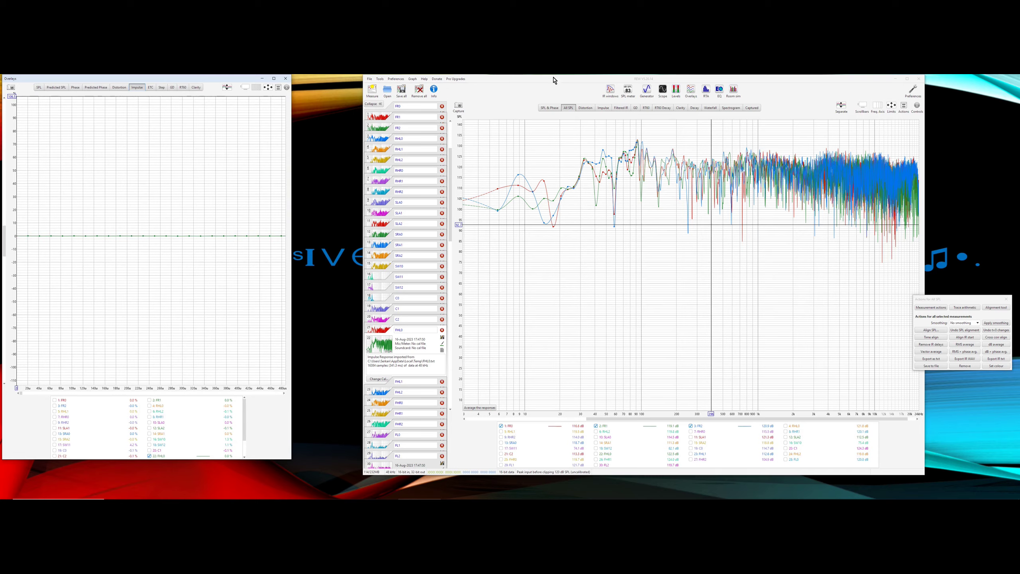
pyautogui.moveTo(553, 80); pyautogui.dragTo(482, 80)
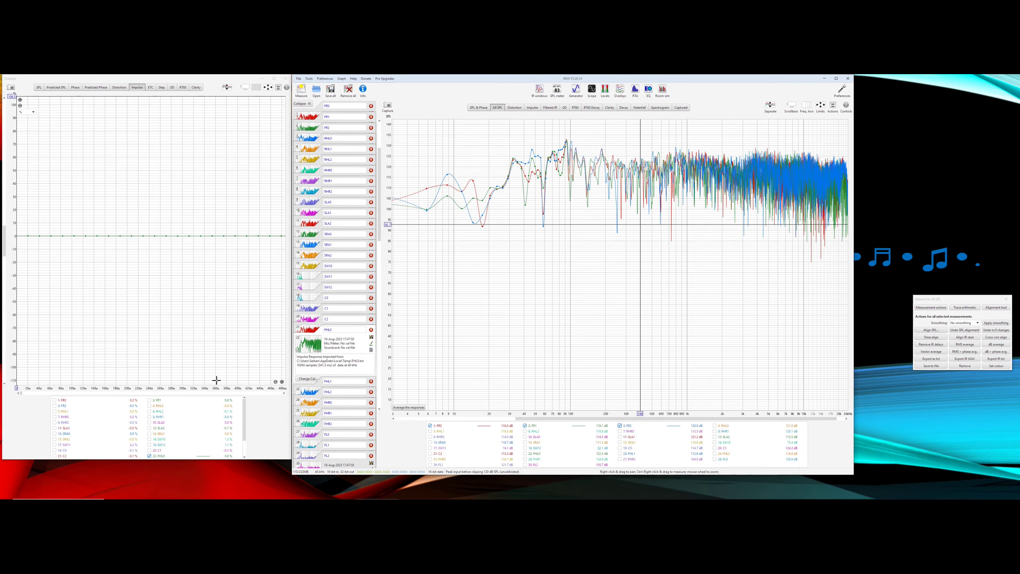
pyautogui.moveTo(217, 459); pyautogui.dragTo(209, 488)
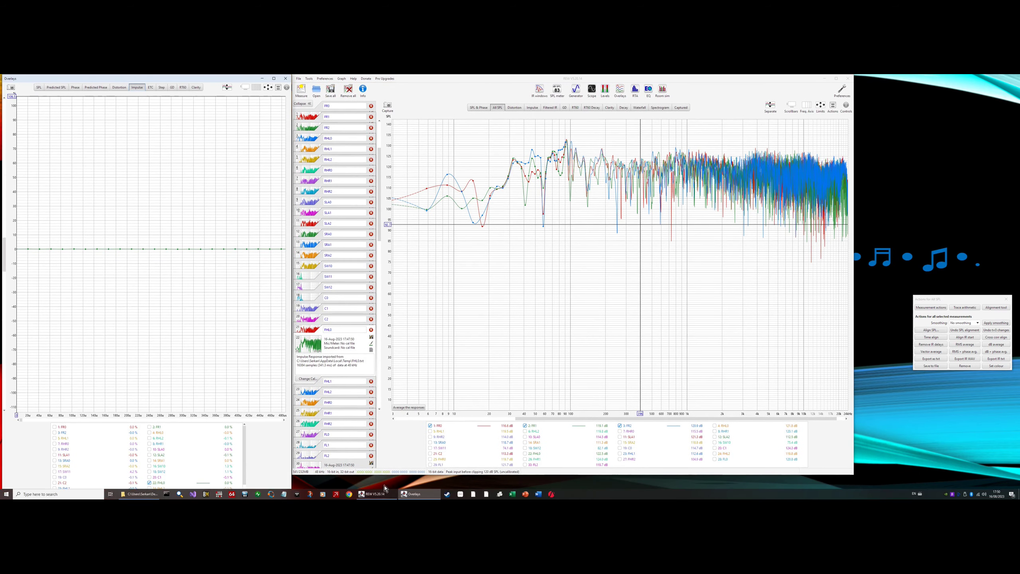
pyautogui.moveTo(385, 475); pyautogui.dragTo(384, 499)
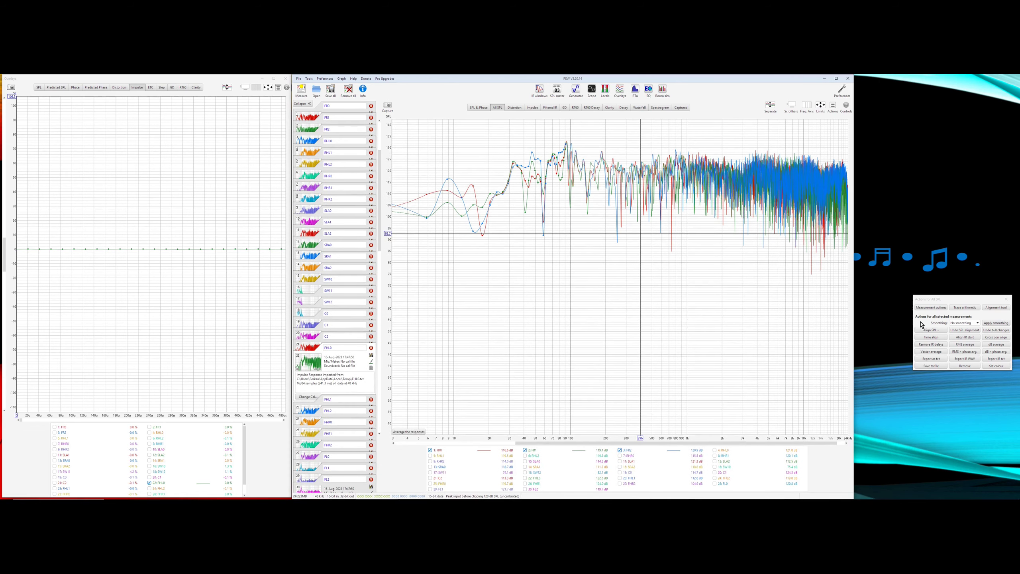
# Step: Open the measurement actions and trace arithmetic dialogs and stack them with the All SPL actions beside the main window
pyautogui.click(931, 307)
pyautogui.click(964, 307)
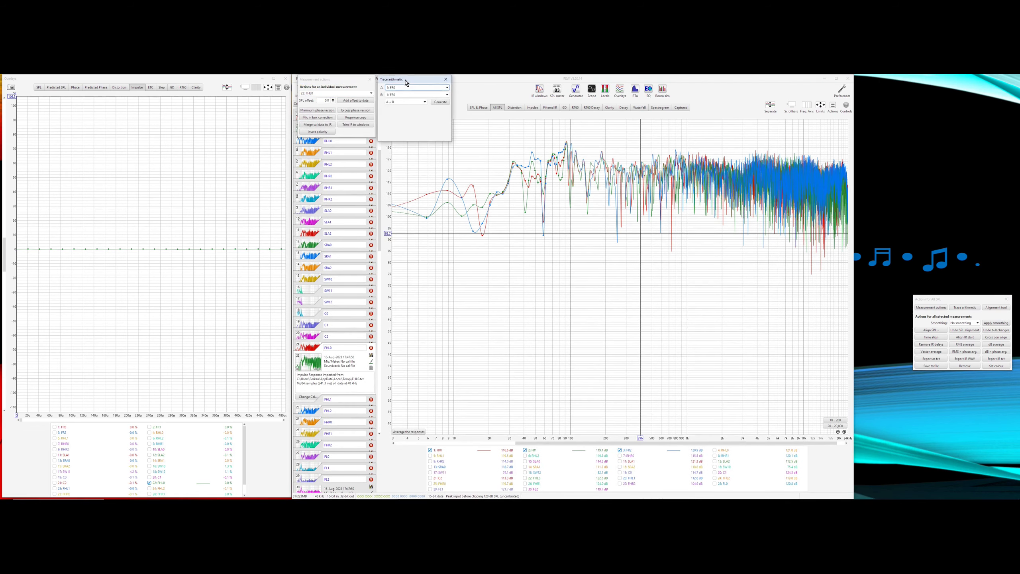
pyautogui.moveTo(406, 83); pyautogui.dragTo(909, 380)
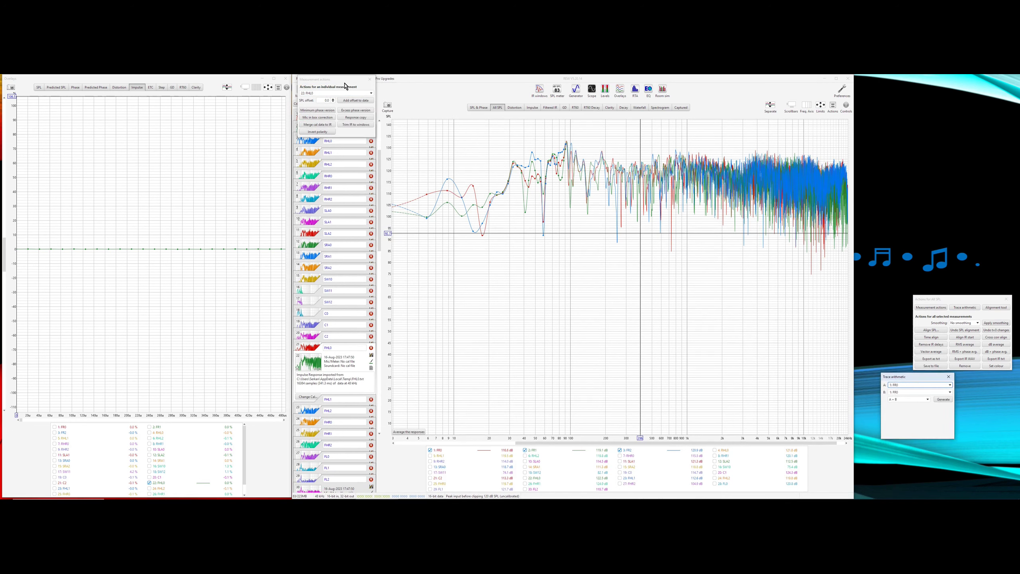
pyautogui.moveTo(341, 82); pyautogui.dragTo(984, 440)
pyautogui.moveTo(941, 374); pyautogui.dragTo(997, 372)
pyautogui.moveTo(965, 301)
pyautogui.mouseDown()
pyautogui.moveTo(923, 295)
pyautogui.moveTo(967, 298)
pyautogui.mouseUp()
# Step: Open the IR windows settings beside the main window and display the selected measurement's info
pyautogui.click(540, 90)
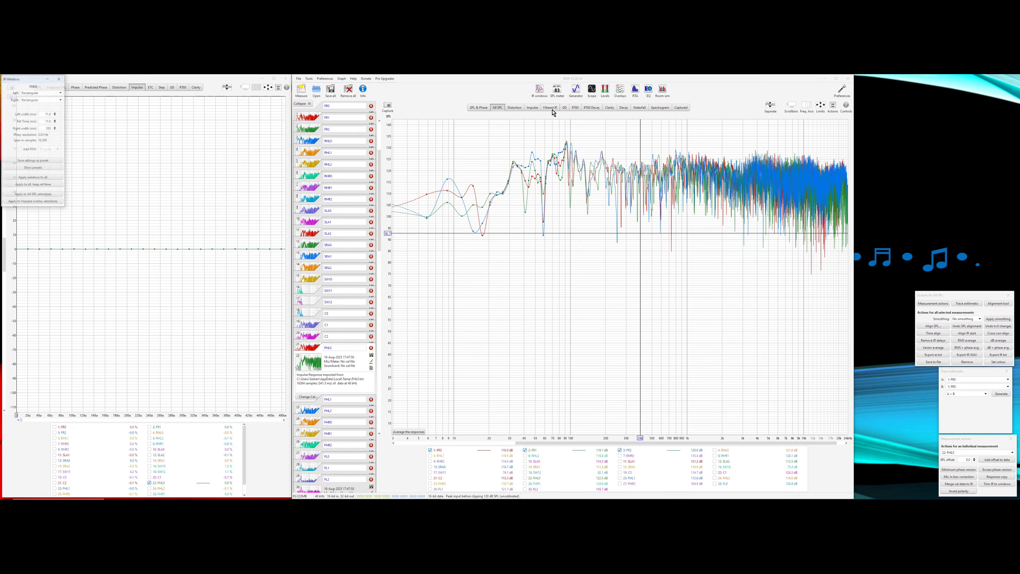
pyautogui.moveTo(41, 79); pyautogui.dragTo(954, 161)
pyautogui.click(362, 89)
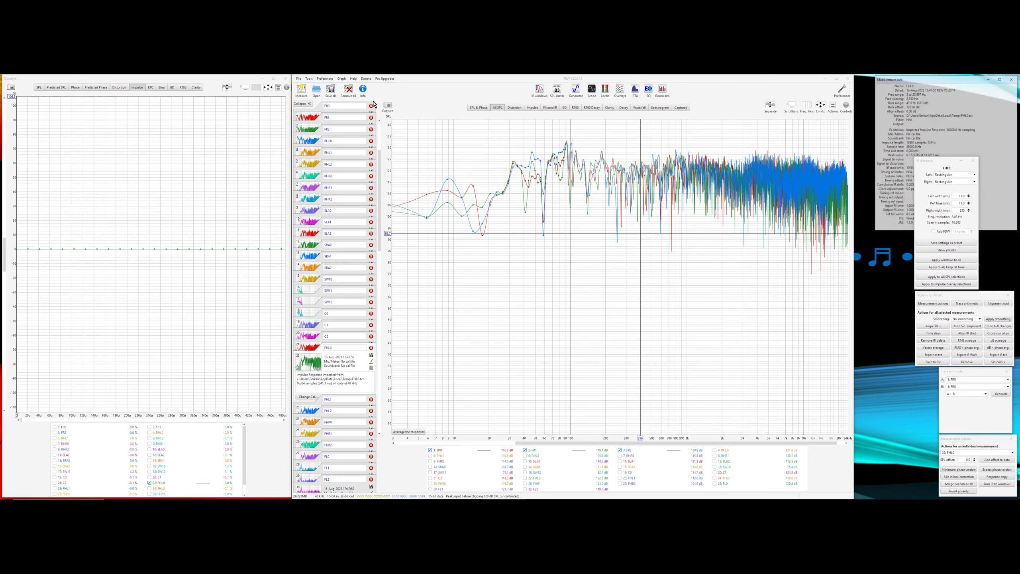
# Step: Arrange the IR windows, actions, trace arithmetic and measurement actions dialogs below the measurement info, and widen the main window up to them
pyautogui.moveTo(947, 164); pyautogui.dragTo(907, 239)
pyautogui.moveTo(978, 295); pyautogui.dragTo(980, 239)
pyautogui.click(915, 239)
pyautogui.moveTo(916, 239); pyautogui.dragTo(919, 319)
pyautogui.click(963, 370)
pyautogui.moveTo(962, 369); pyautogui.dragTo(965, 315)
pyautogui.click(977, 441)
pyautogui.moveTo(978, 441); pyautogui.dragTo(980, 388)
pyautogui.moveTo(915, 316); pyautogui.dragTo(911, 316)
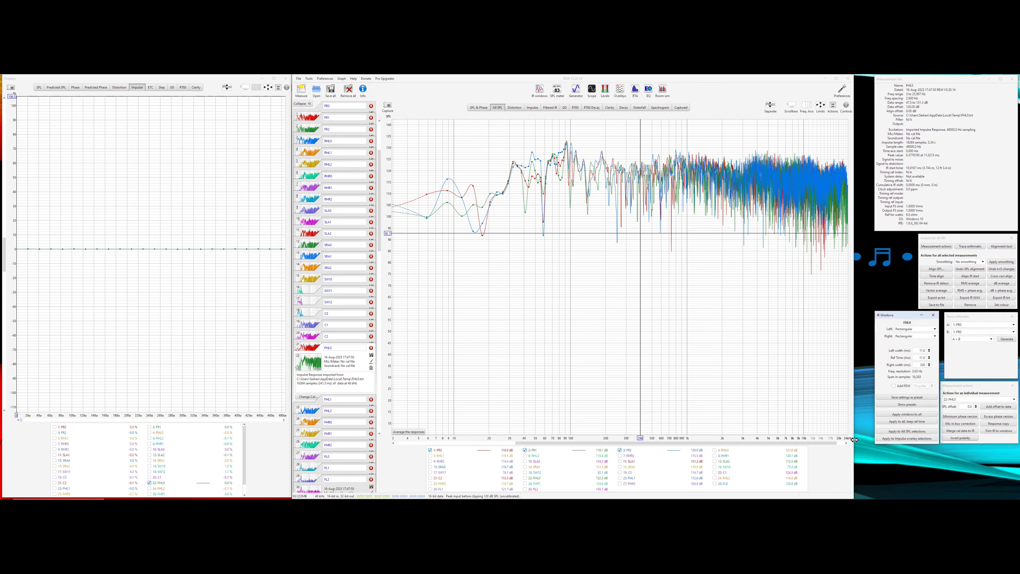
pyautogui.moveTo(852, 440); pyautogui.dragTo(875, 441)
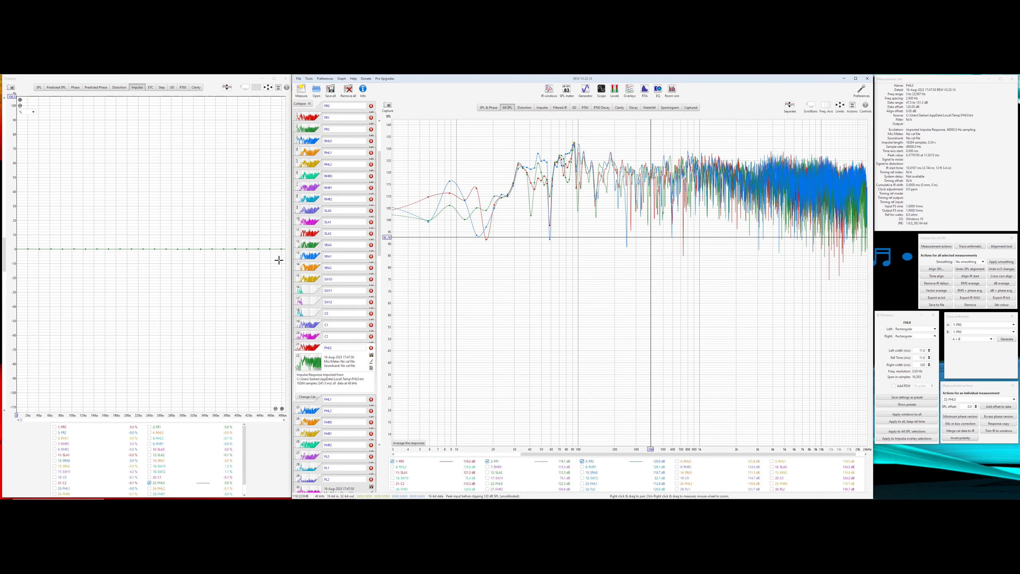
# Step: Copy the All SPL selections to the other overlay graphs and fit the impulse overlay's limits to its traces
pyautogui.rightClick(623, 455)
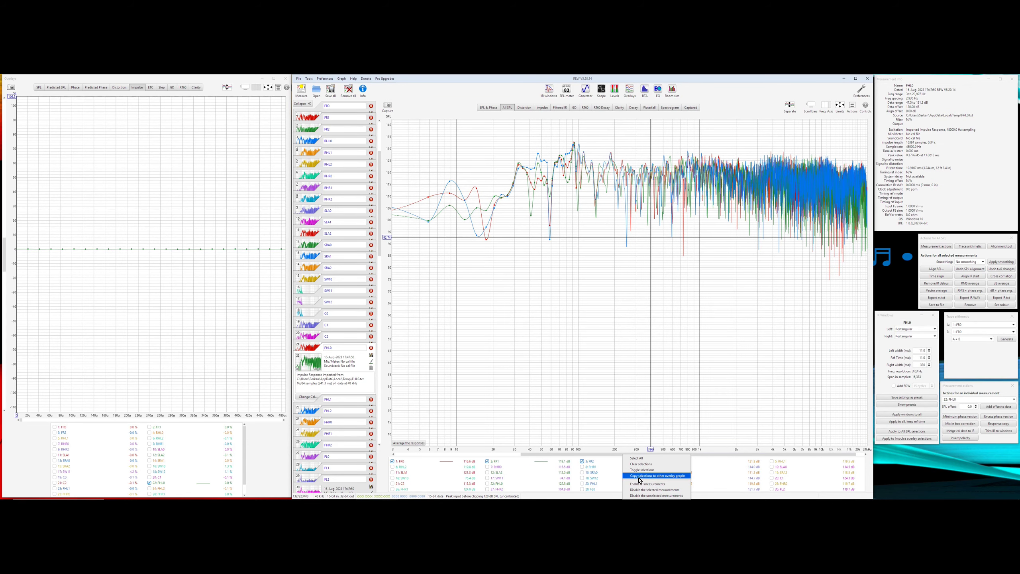
pyautogui.click(642, 476)
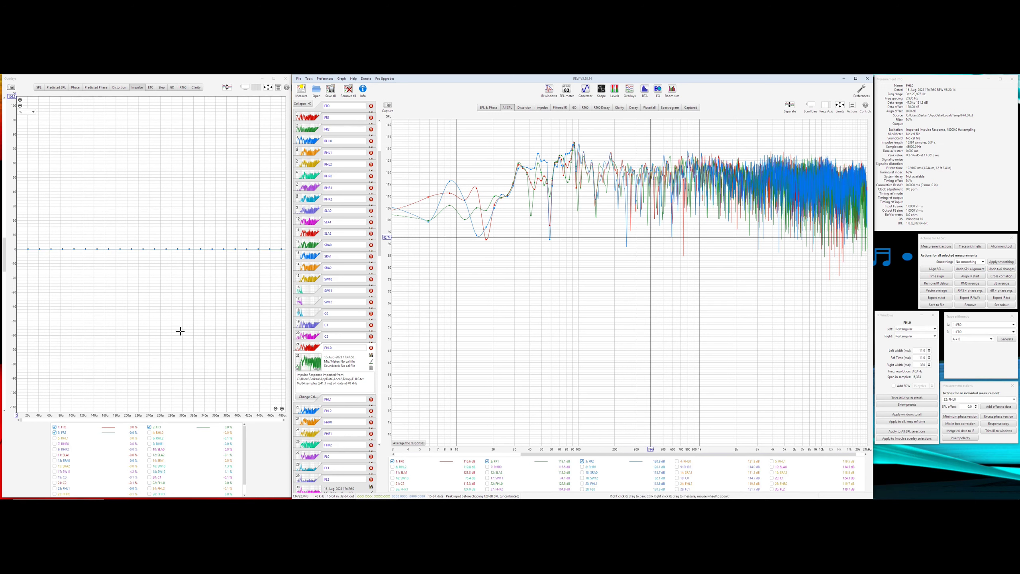
pyautogui.click(267, 87)
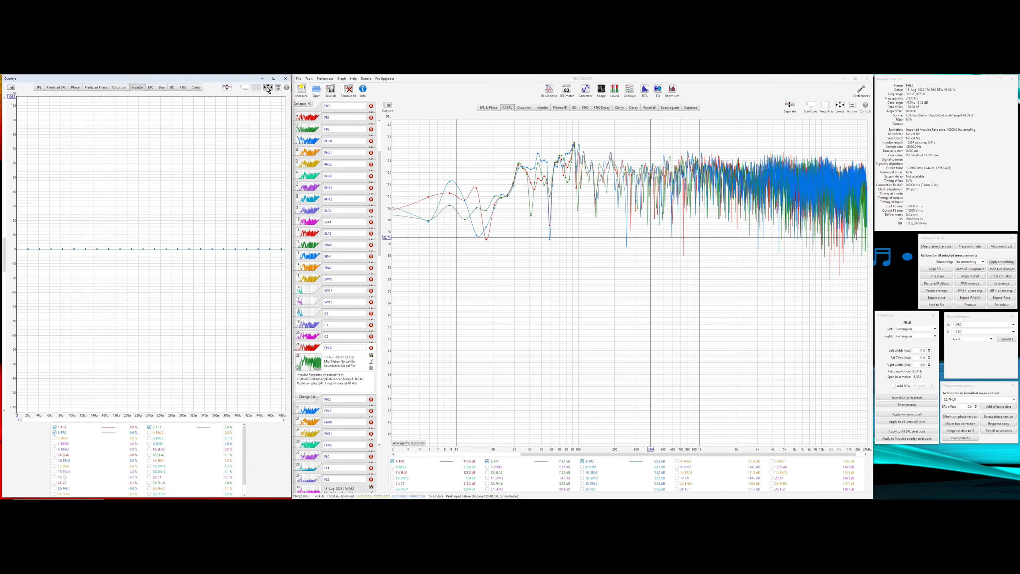
pyautogui.click(189, 273)
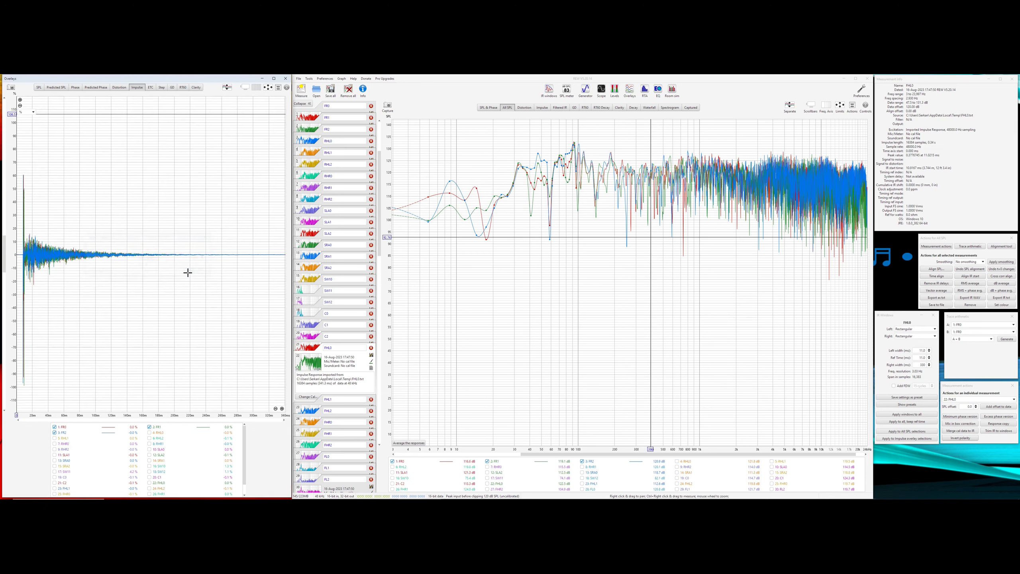
# Step: Examine the initial peaks of FR0, FR1 and FR2 up close in the impulse overlay to compare their timing
pyautogui.click(282, 408)
pyautogui.click(282, 409)
pyautogui.click(282, 409)
pyautogui.click(282, 409)
pyautogui.moveTo(225, 359); pyautogui.dragTo(92, 333)
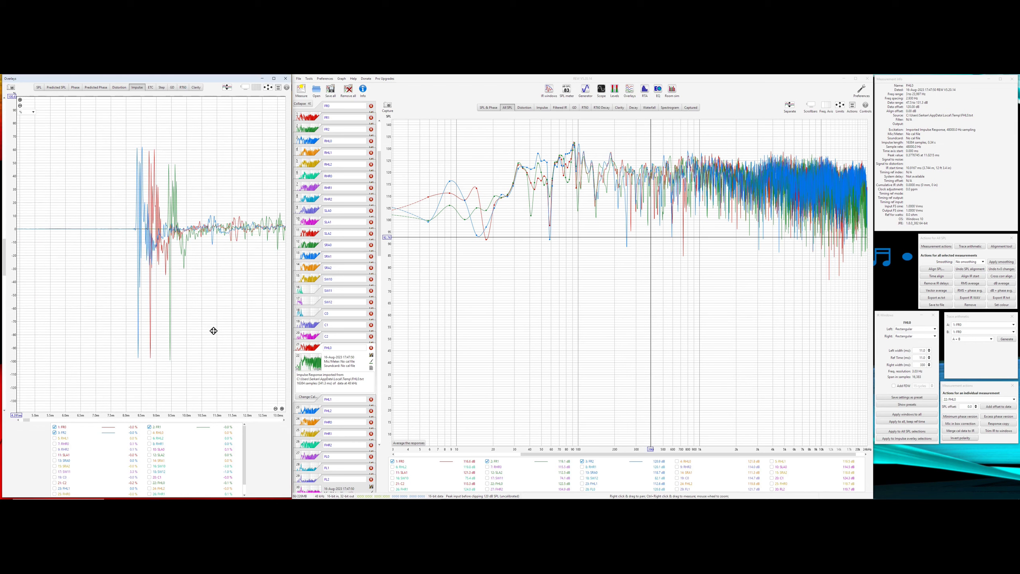
pyautogui.moveTo(213, 330)
pyautogui.mouseDown()
pyautogui.moveTo(74, 319)
pyautogui.moveTo(210, 337)
pyautogui.moveTo(232, 360)
pyautogui.moveTo(221, 336)
pyautogui.mouseUp()
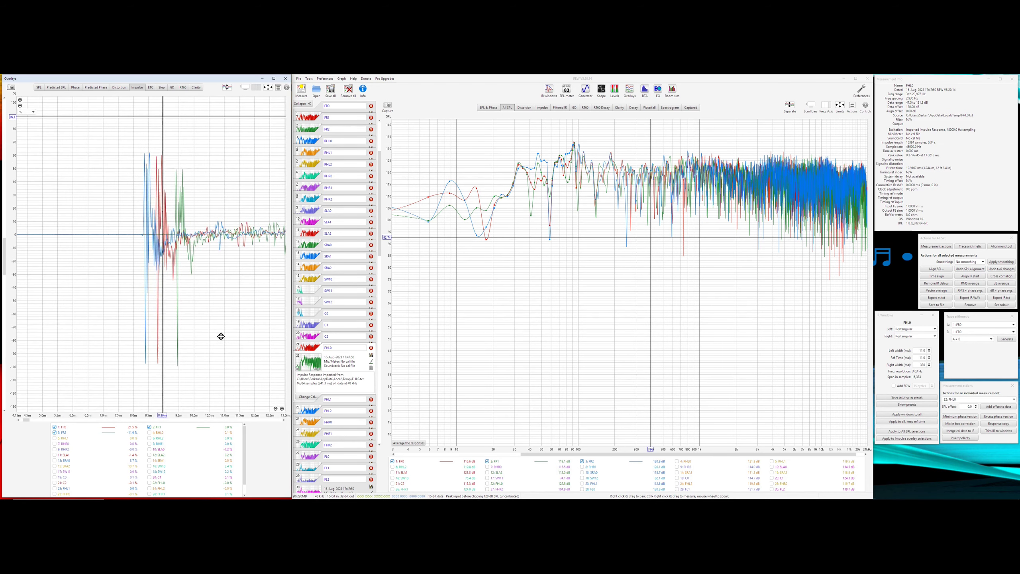
pyautogui.click(282, 409)
pyautogui.click(282, 409)
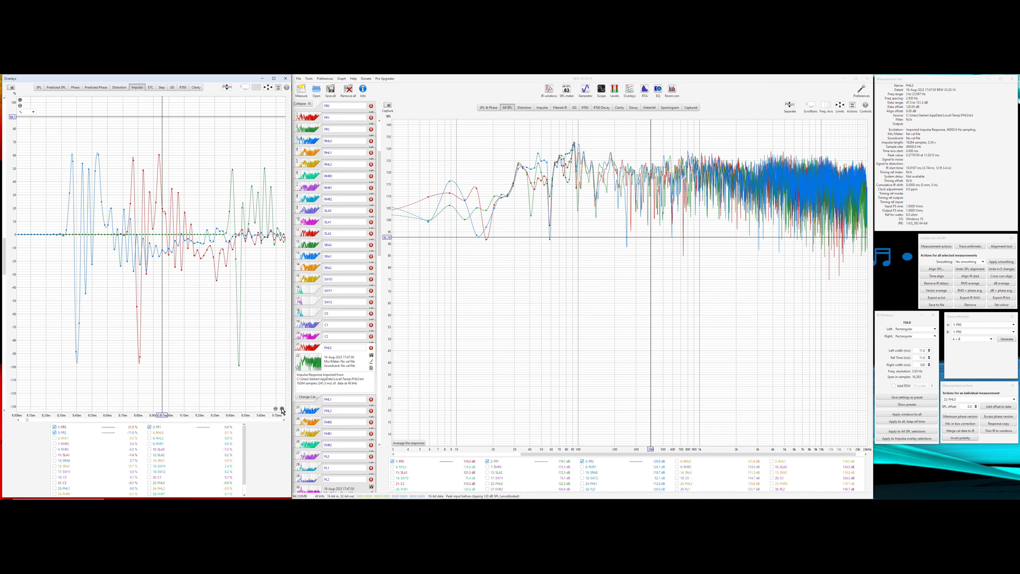
pyautogui.moveTo(223, 367); pyautogui.dragTo(212, 365)
pyautogui.click(287, 87)
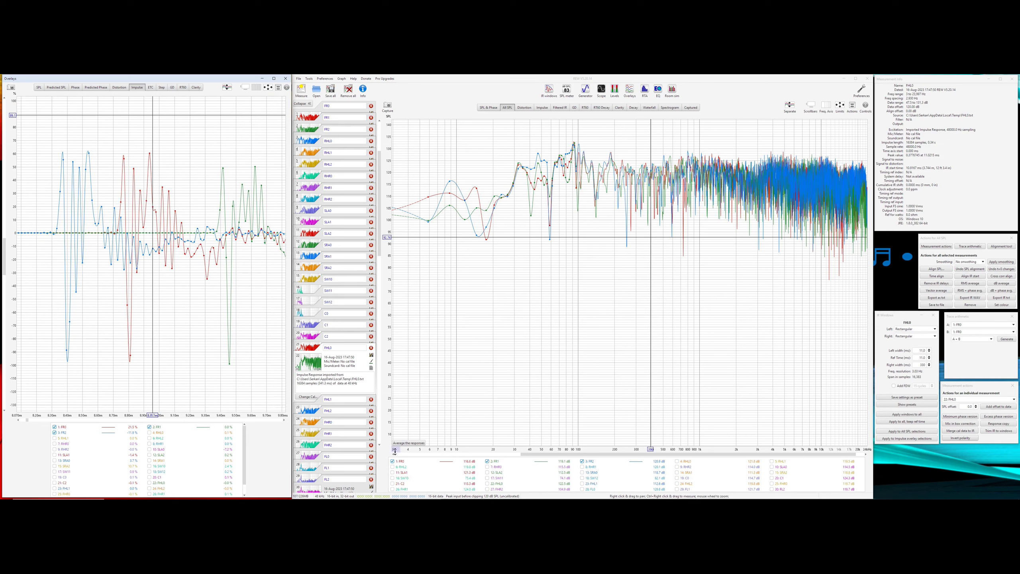
# Step: Cross-correlation align the FR0, FR1 and FR2 measurements with FR0 as the selected reference
pyautogui.moveTo(404, 464)
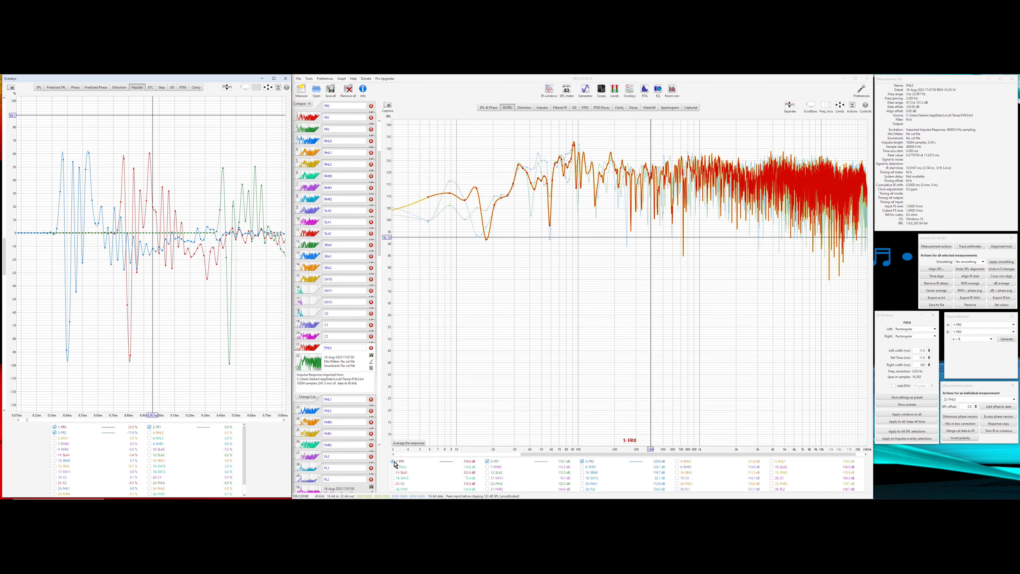
pyautogui.click(394, 462)
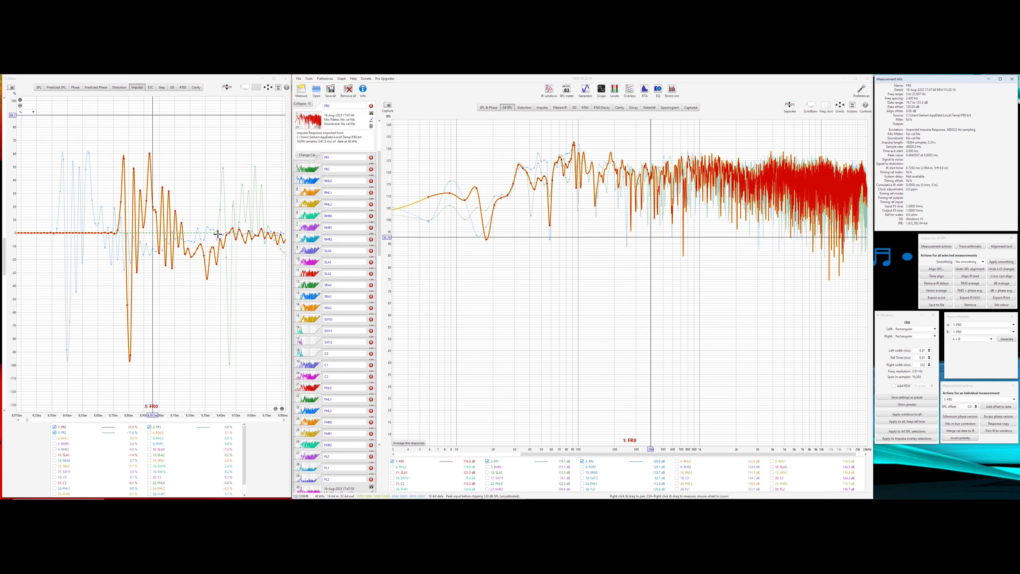
pyautogui.click(1001, 276)
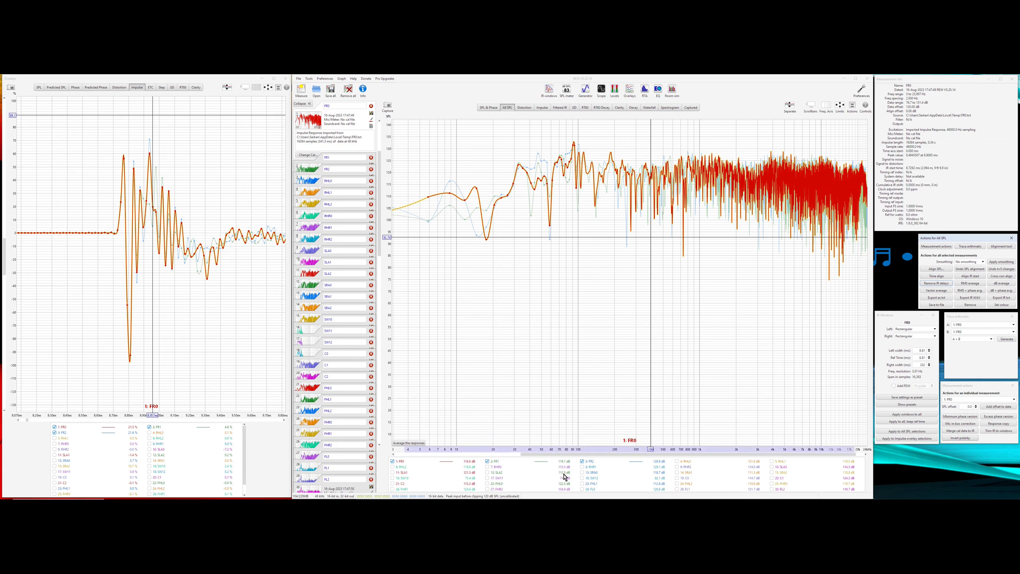
# Step: Create a vector average of FR0, FR1 and FR2 and name the new measurement FR
pyautogui.click(576, 483)
pyautogui.click(936, 290)
pyautogui.click(352, 439)
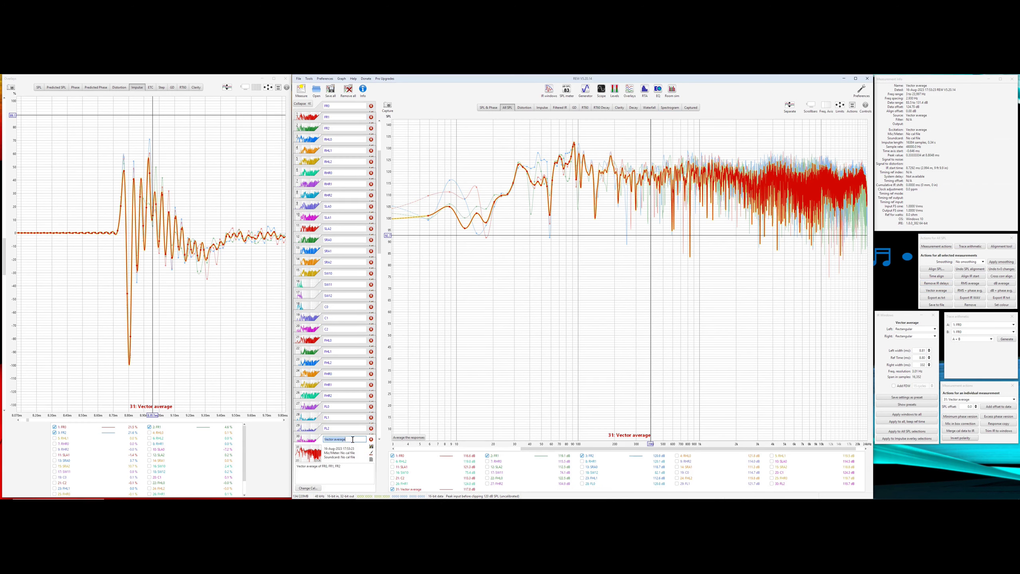
pyautogui.write('FR')
pyautogui.press('Return')
# Step: Exclude the FR average from the All SPL selection and remove the three original FR measurements
pyautogui.click(392, 489)
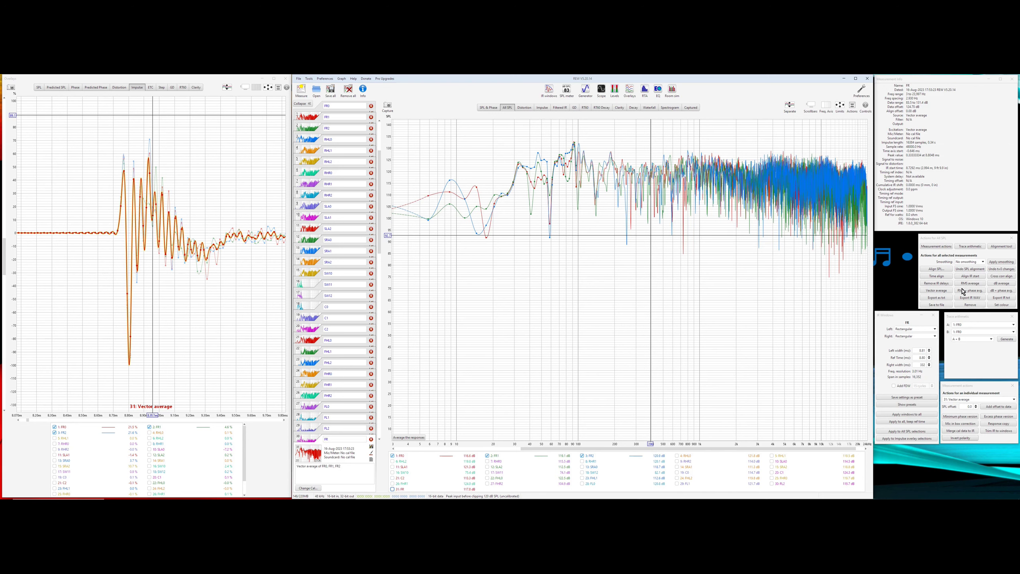
pyautogui.click(967, 306)
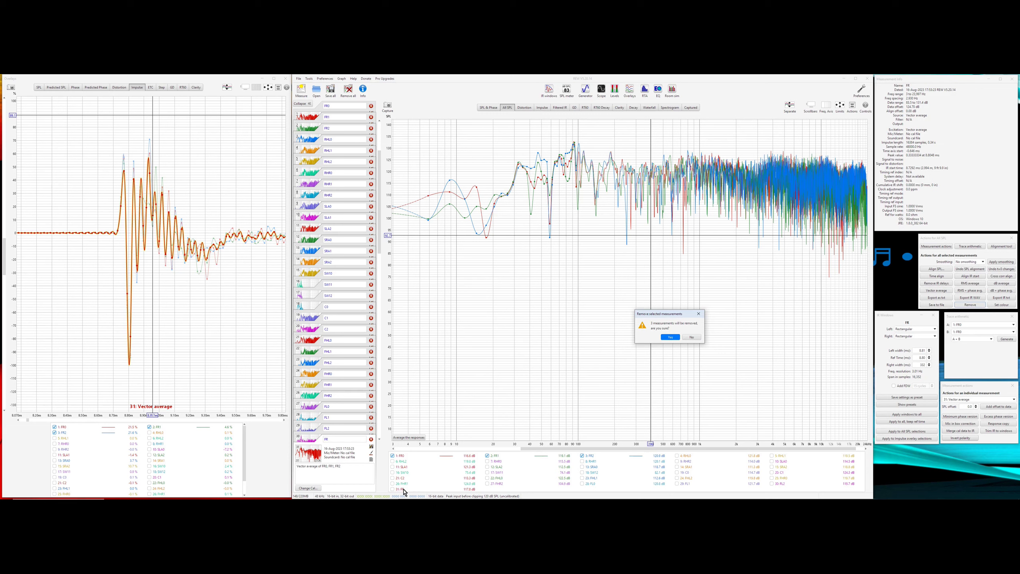
pyautogui.click(669, 339)
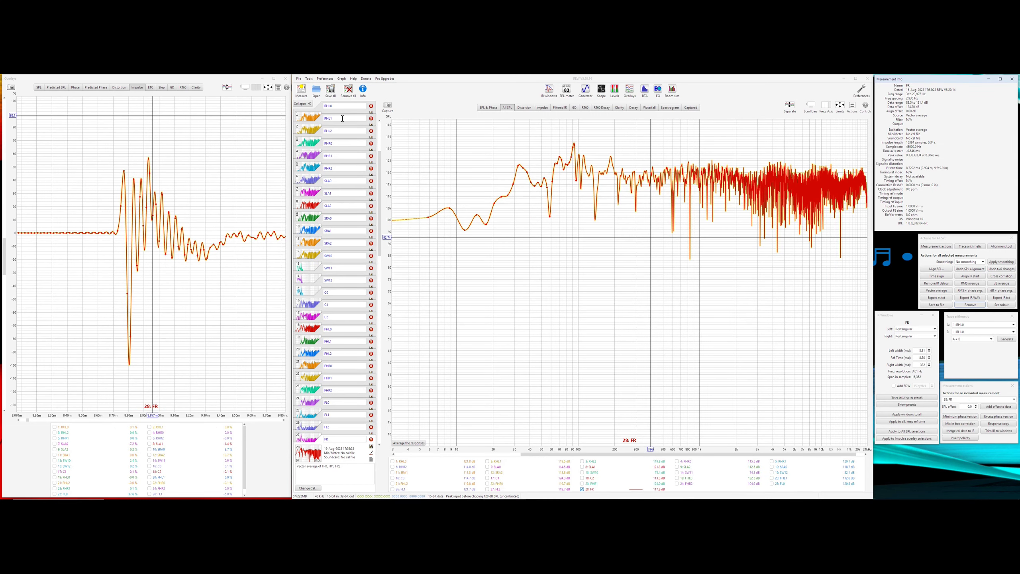
# Step: Display only the RHL0, RHL1 and RHL2 traces in All SPL and make RHL0 the current measurement
pyautogui.click(337, 454)
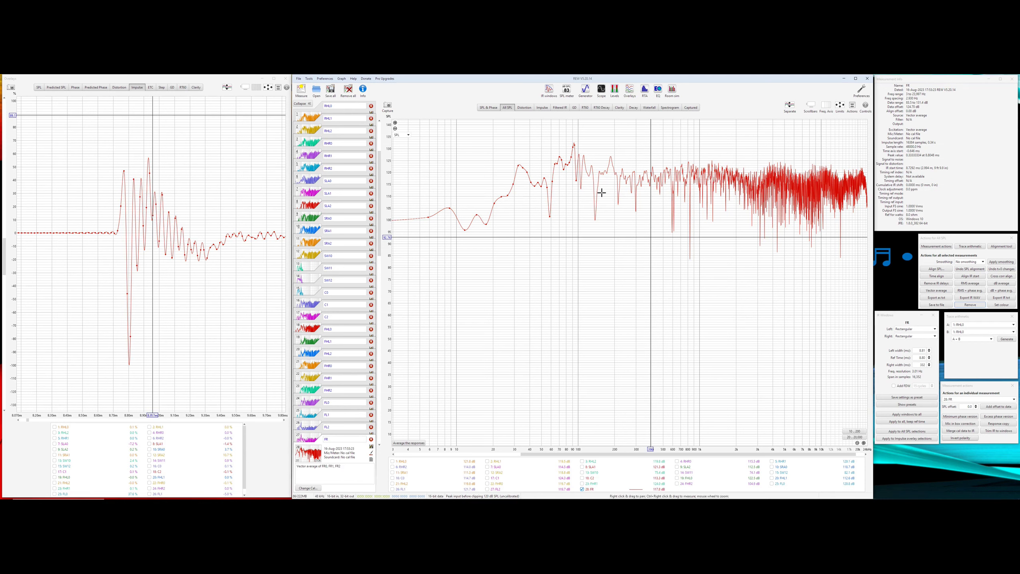
pyautogui.click(582, 488)
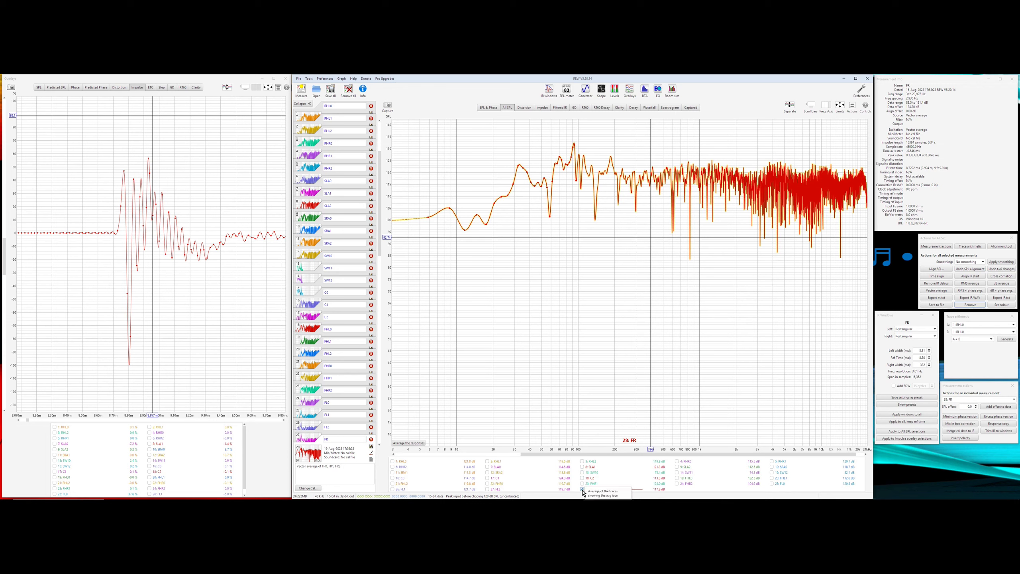
pyautogui.click(392, 461)
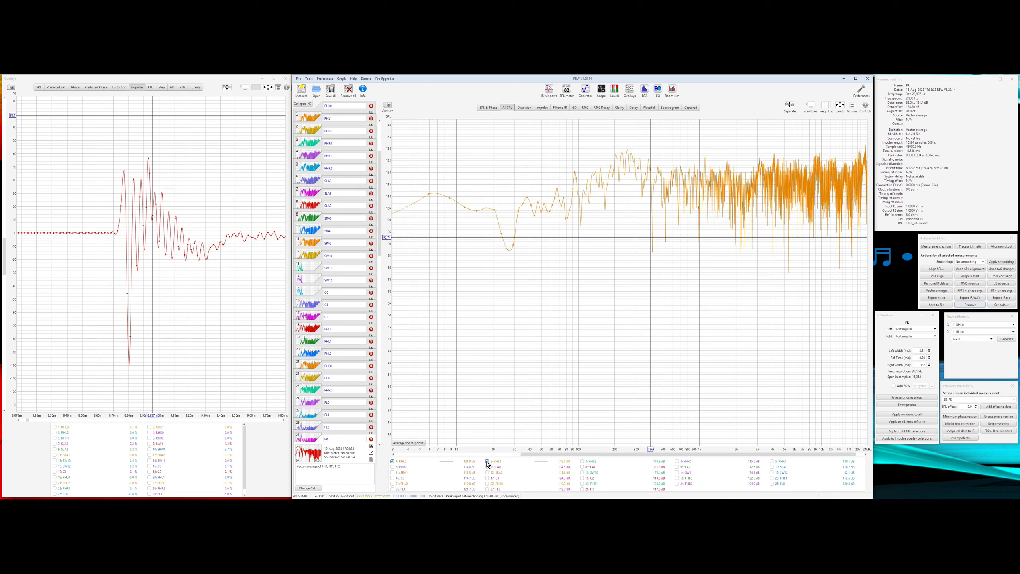
pyautogui.click(582, 461)
pyautogui.click(320, 113)
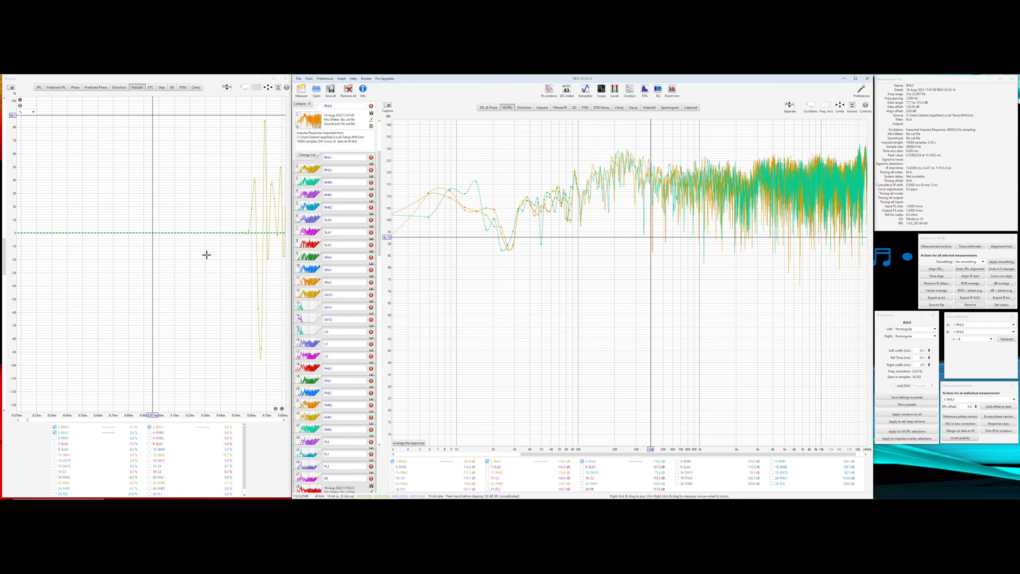
# Step: Inspect the RHL impulse peaks in the overlay and cross-correlation align RHL0, RHL1 and RHL2
pyautogui.moveTo(211, 249); pyautogui.dragTo(134, 277)
pyautogui.moveTo(226, 272); pyautogui.dragTo(205, 269)
pyautogui.click(276, 409)
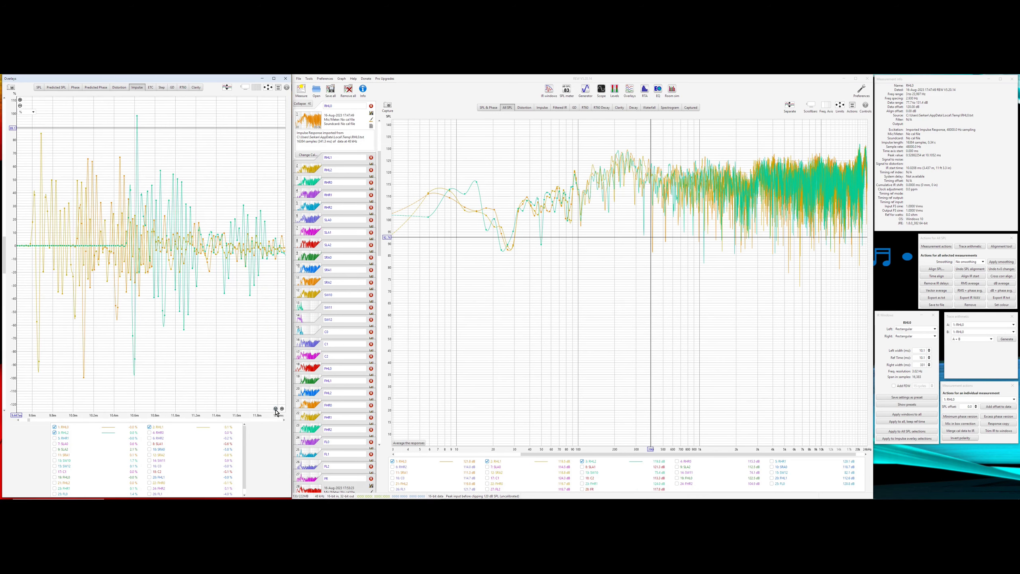
pyautogui.moveTo(219, 346); pyautogui.dragTo(232, 350)
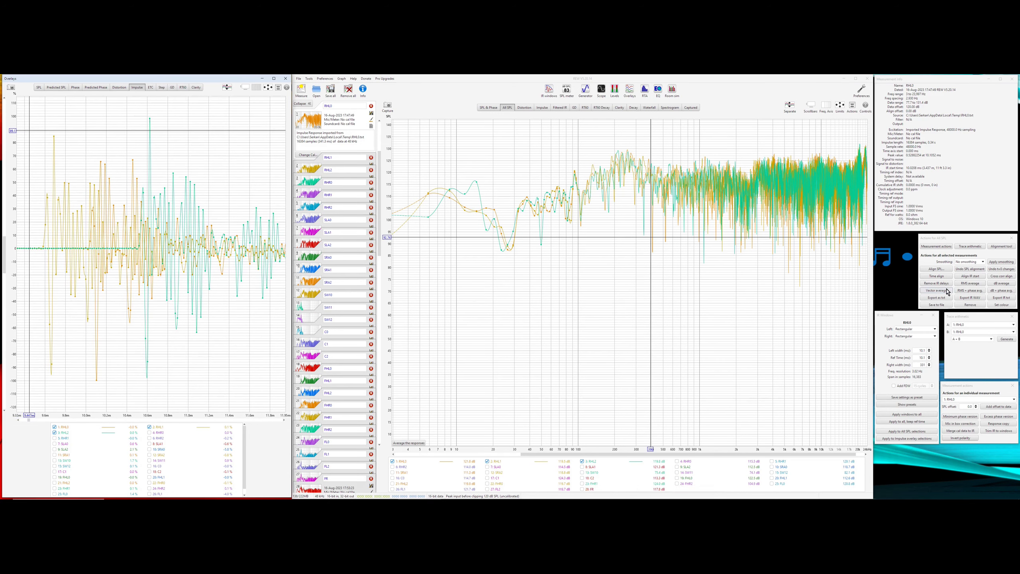
pyautogui.click(996, 276)
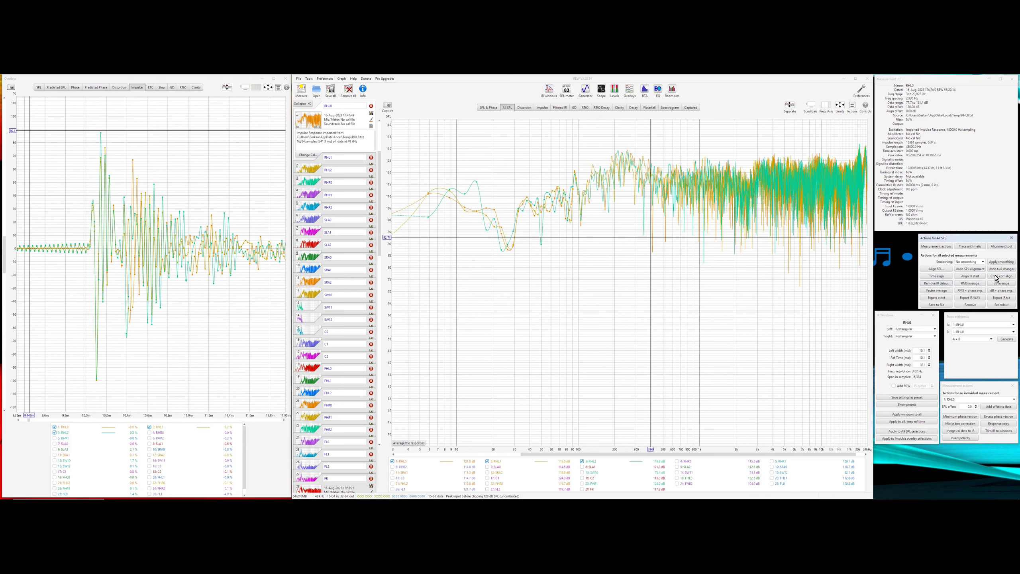
# Step: Create a vector average of RHL0, RHL1 and RHL2 and name the new measurement RHL
pyautogui.click(936, 290)
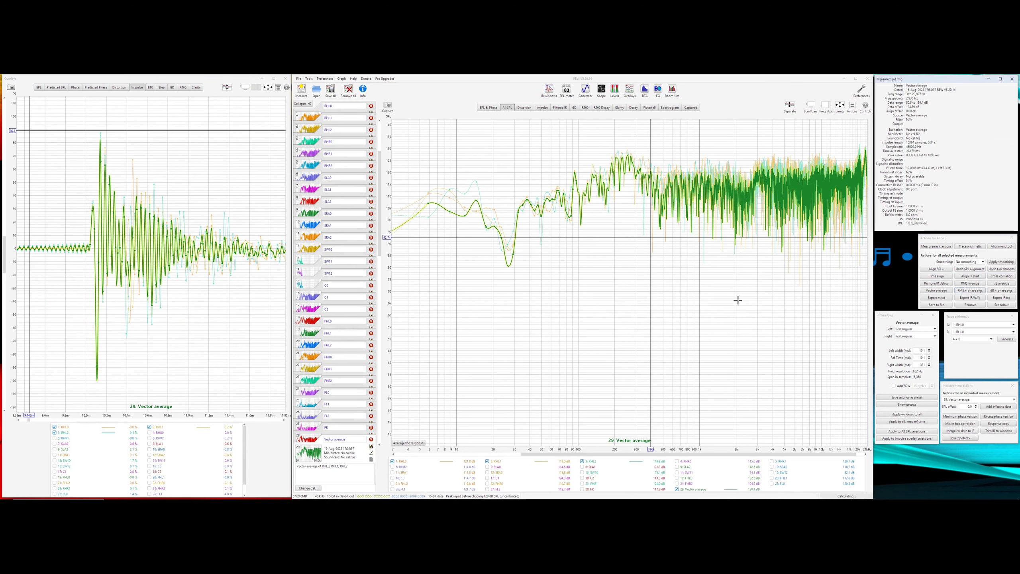
pyautogui.click(352, 438)
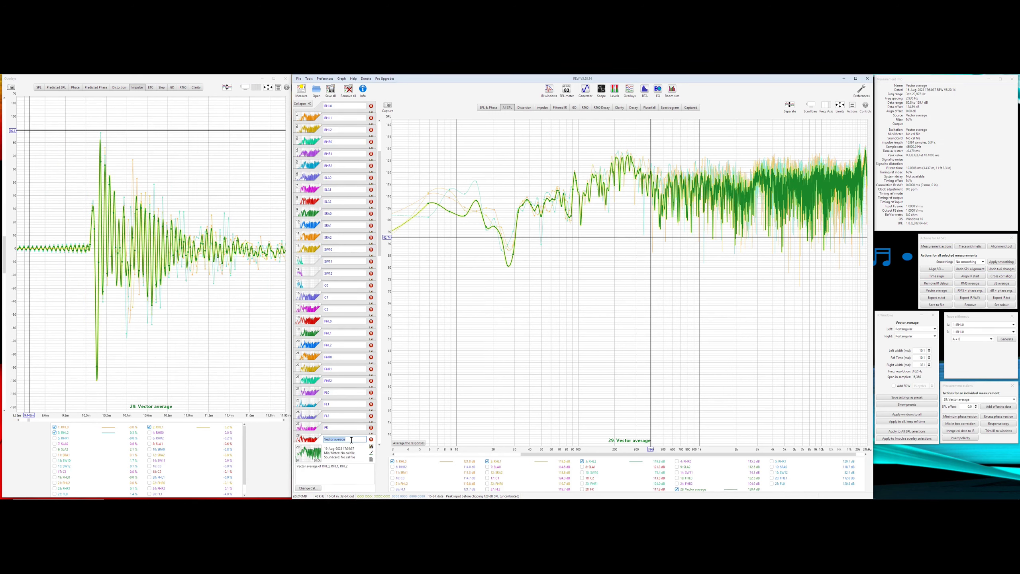
pyautogui.write('RHL')
pyautogui.press('Return')
# Step: Exclude the RHL average from the All SPL selection and remove the three original RHL measurements
pyautogui.click(677, 489)
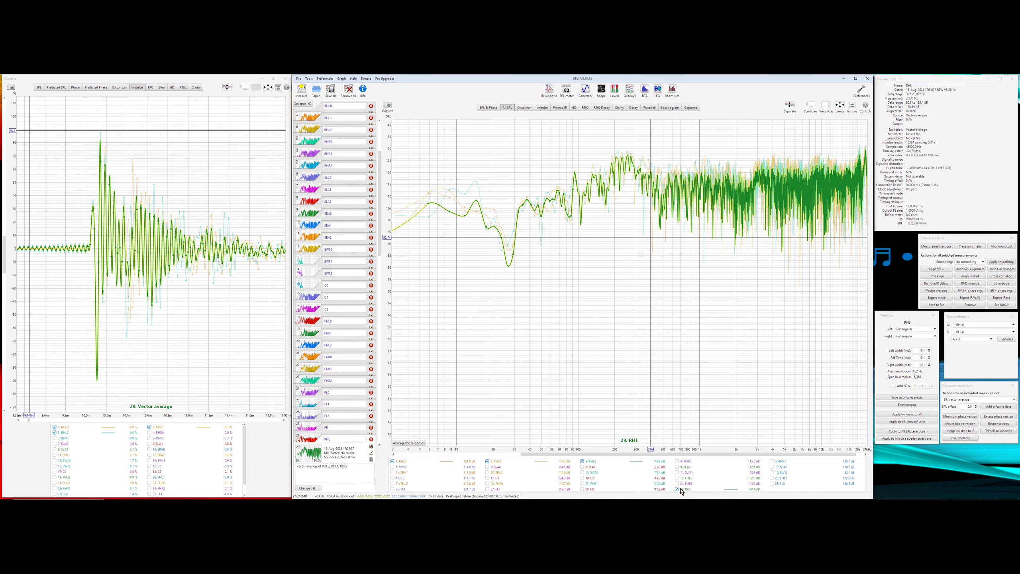
pyautogui.click(973, 305)
pyautogui.click(967, 282)
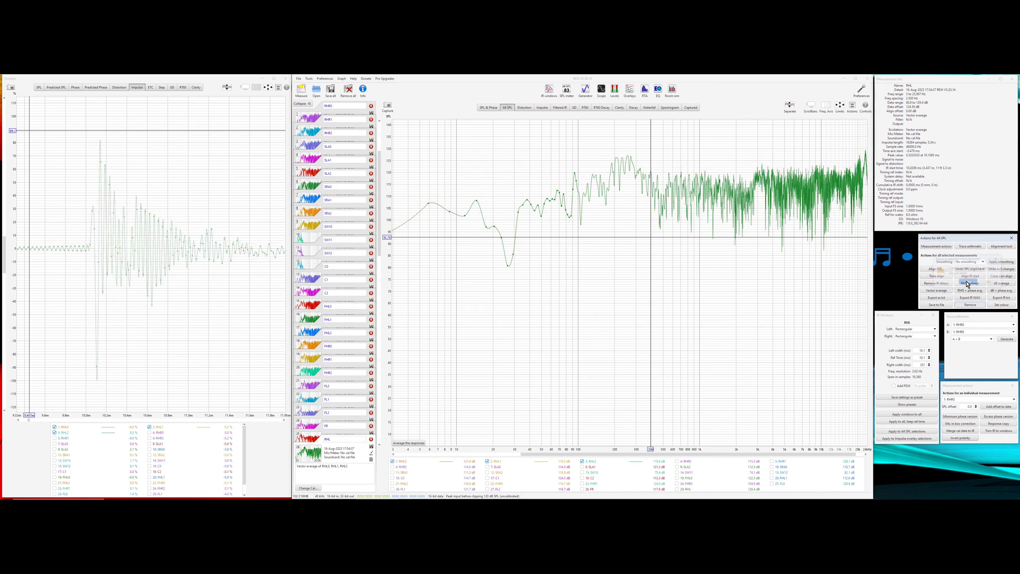
# Step: Display only the RHR0, RHR1 and RHR2 traces in All SPL and make RHR0 the current measurement
pyautogui.click(402, 462)
pyautogui.click(497, 462)
pyautogui.click(582, 462)
pyautogui.click(403, 488)
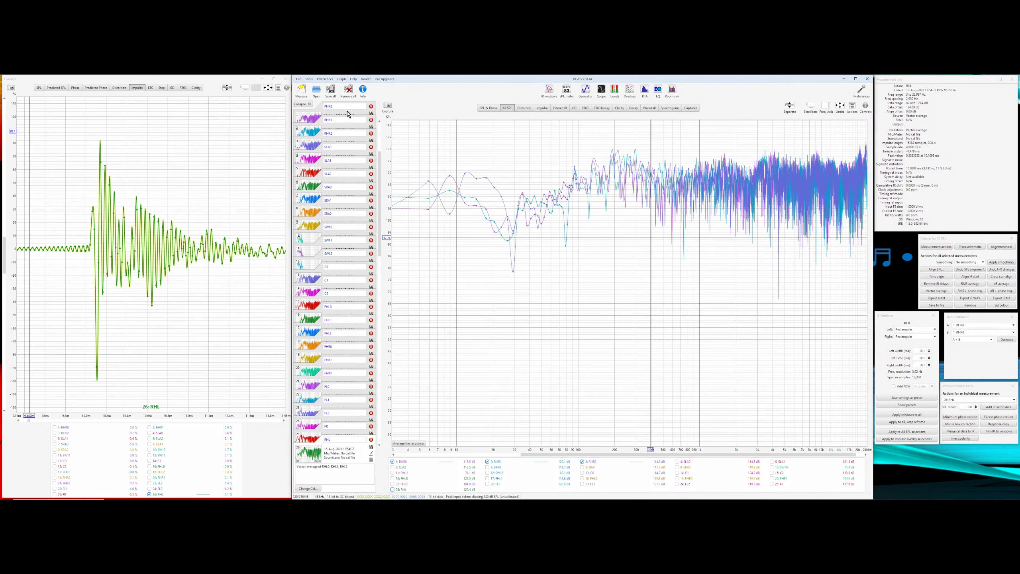
pyautogui.click(348, 112)
# Step: Create a vector average of RHR0, RHR1 and RHR2 and name the new measurement RHR
pyautogui.click(936, 290)
pyautogui.click(354, 440)
pyautogui.write('RHRT')
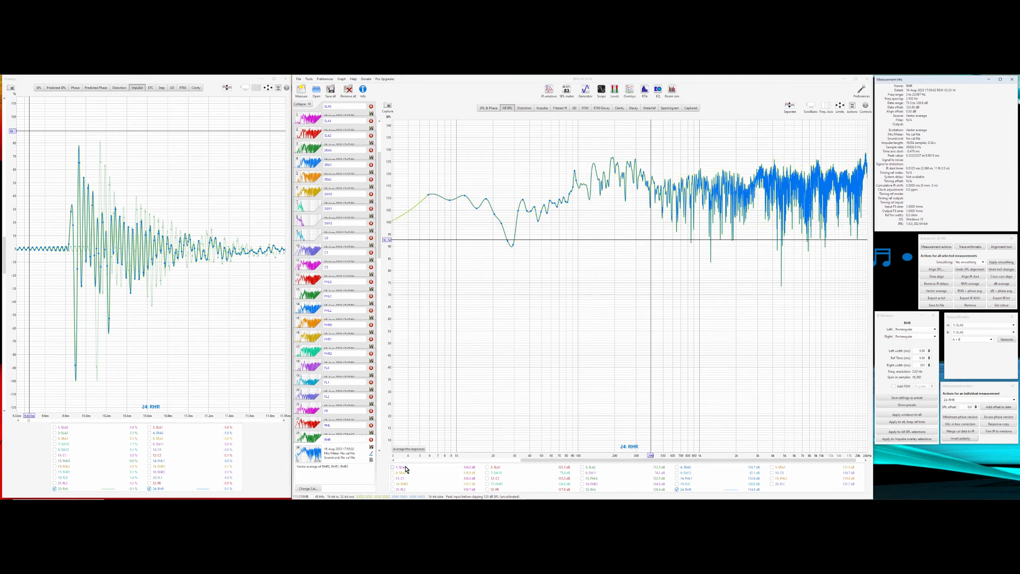
# Step: Select the SLA0, SLA1 and SLA2 traces in All SPL and make SLA0 the current measurement
pyautogui.click(392, 467)
pyautogui.click(488, 466)
pyautogui.click(582, 467)
pyautogui.click(344, 106)
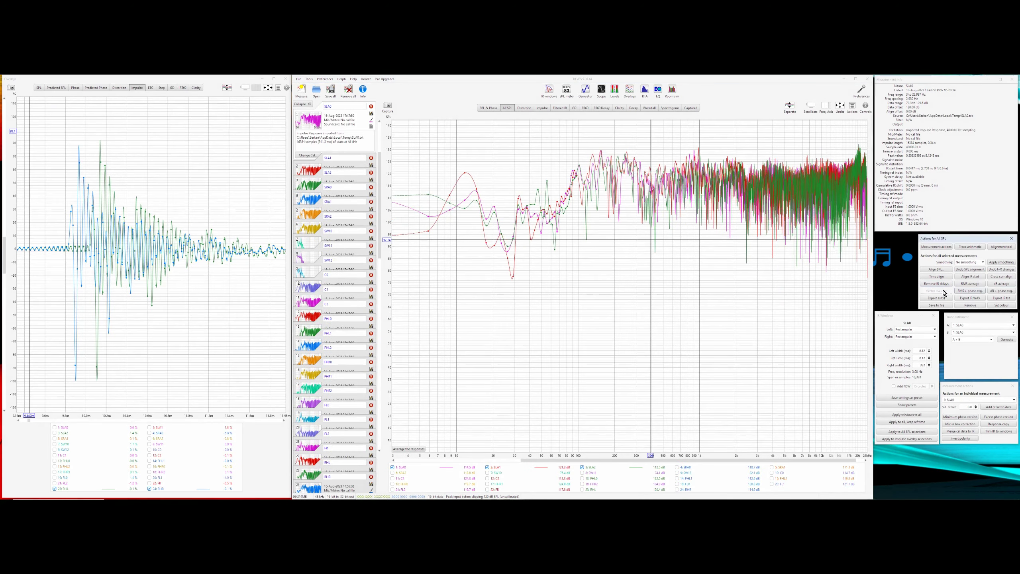
# Step: Create a vector average of the three SLA measurements named SLA, and remove the originals
pyautogui.click(936, 291)
pyautogui.click(342, 439)
pyautogui.write('SLA')
pyautogui.click(970, 305)
pyautogui.click(967, 283)
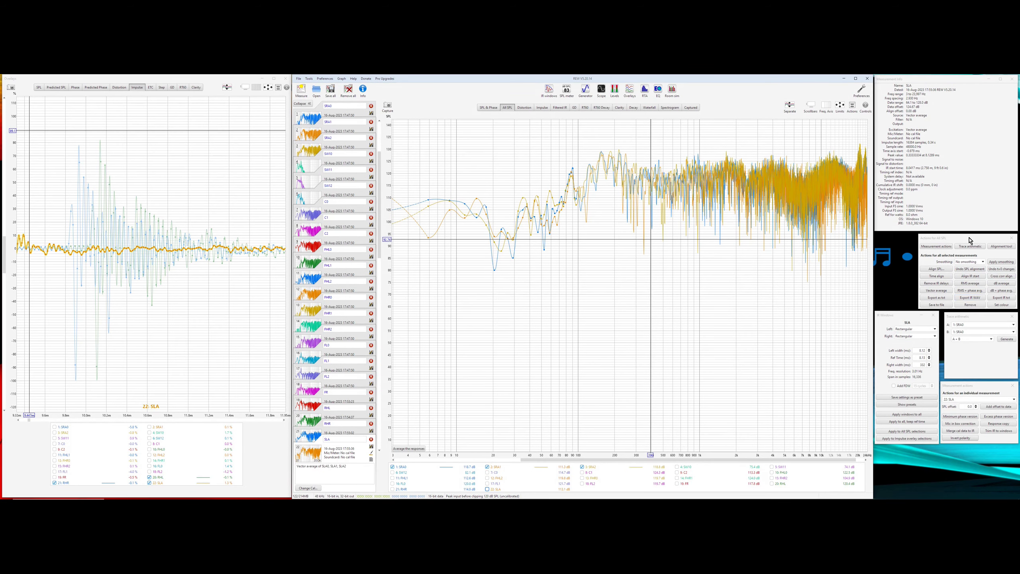
# Step: Make SRA0 the current measurement and create a vector average of SRA0, SRA1 and SRA2 named SRA
pyautogui.click(345, 116)
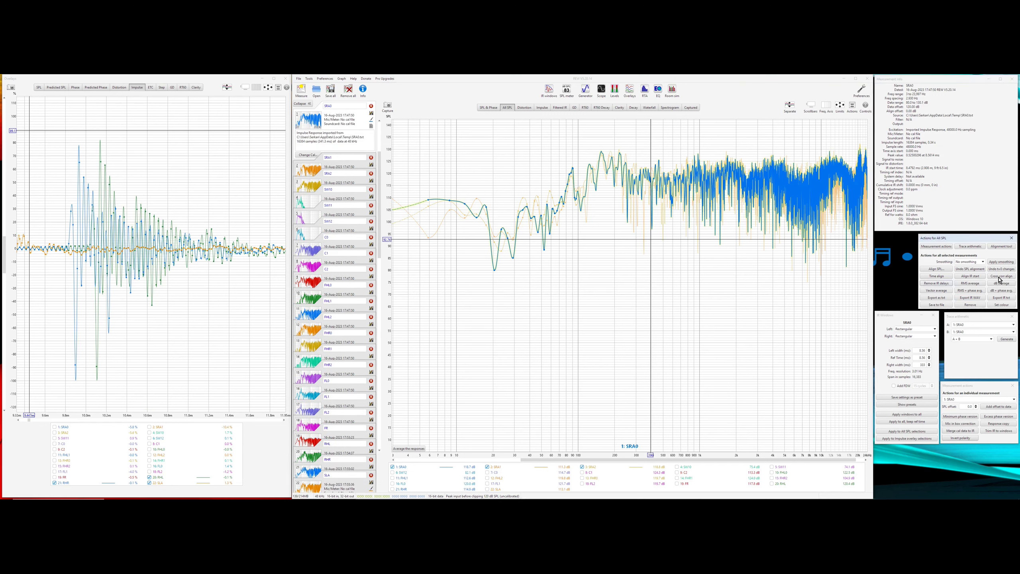
pyautogui.click(936, 291)
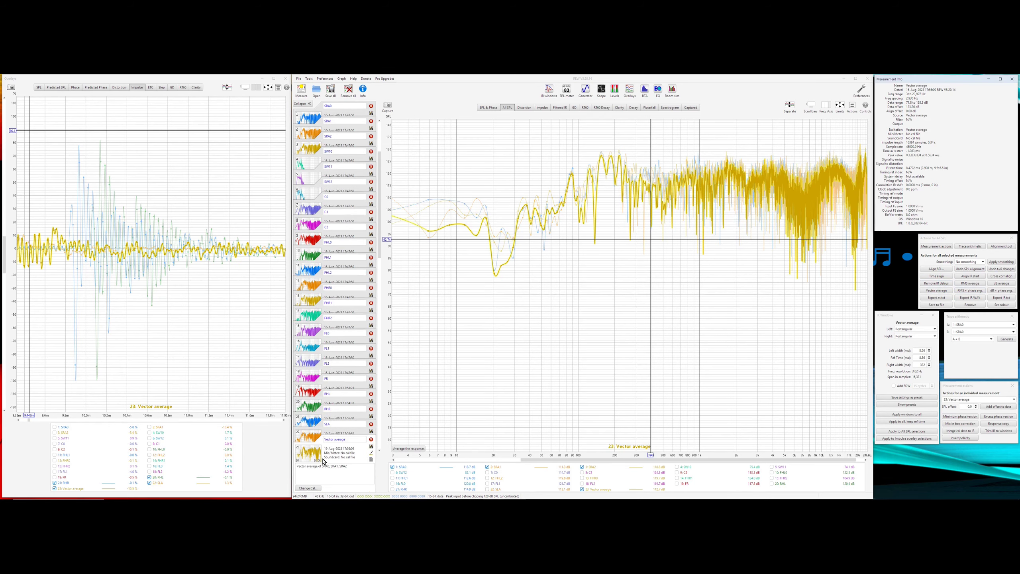
pyautogui.tripleClick(354, 438)
pyautogui.write('SRA')
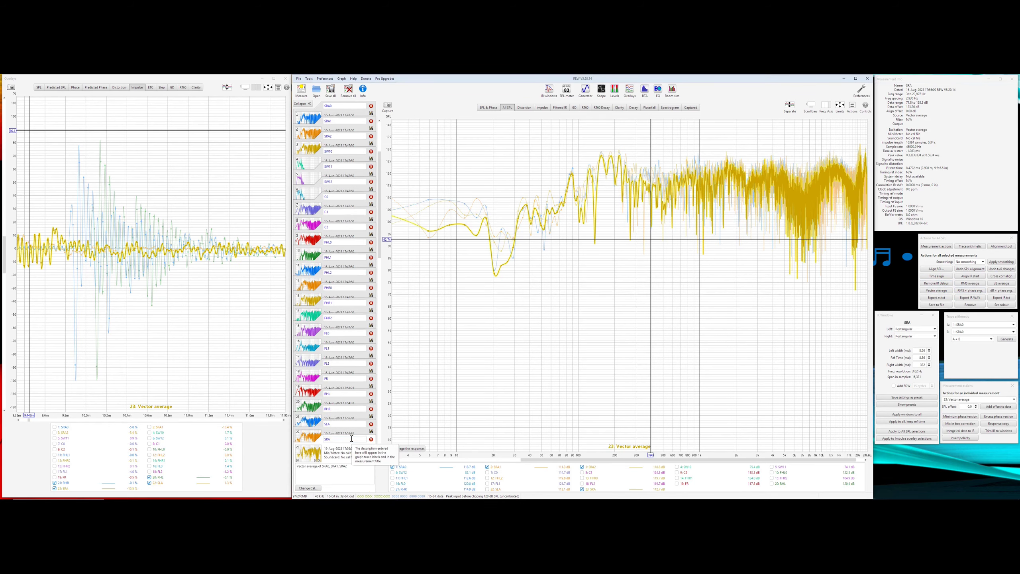
# Step: Display only the SW10, SW11 and SW12 traces in All SPL and make SW10 the current measurement
pyautogui.click(582, 488)
pyautogui.click(393, 472)
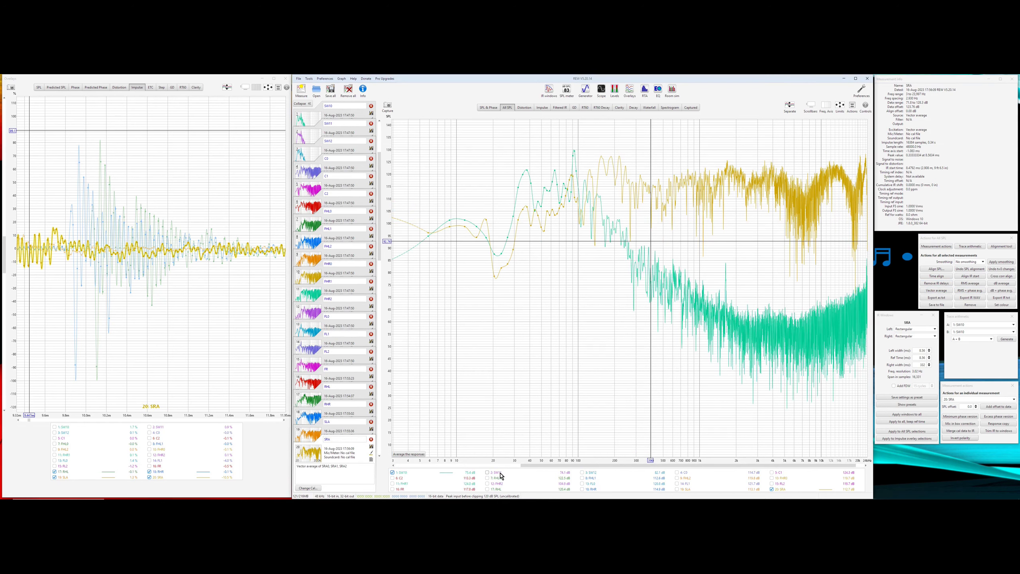
pyautogui.click(512, 474)
pyautogui.click(584, 472)
pyautogui.click(336, 120)
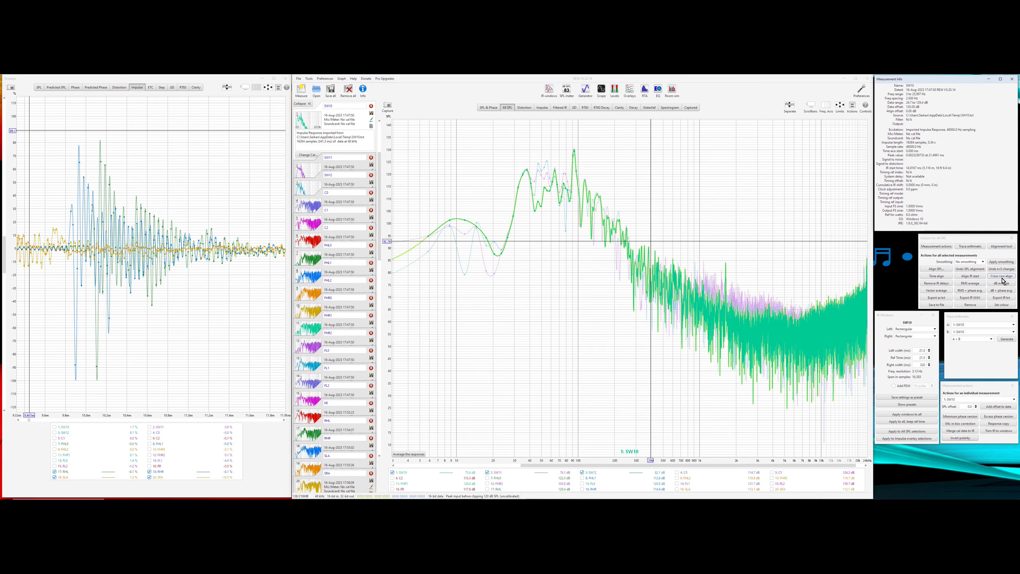
# Step: Copy the subwoofer selections to the other overlay graphs and fit the impulse overlay's limits to the traces
pyautogui.rightClick(737, 476)
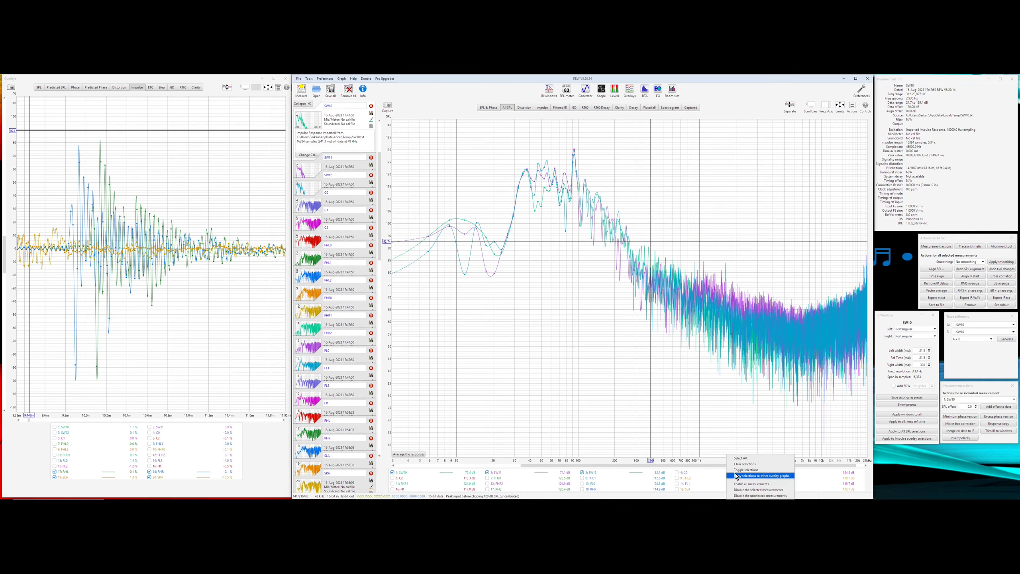
pyautogui.click(738, 475)
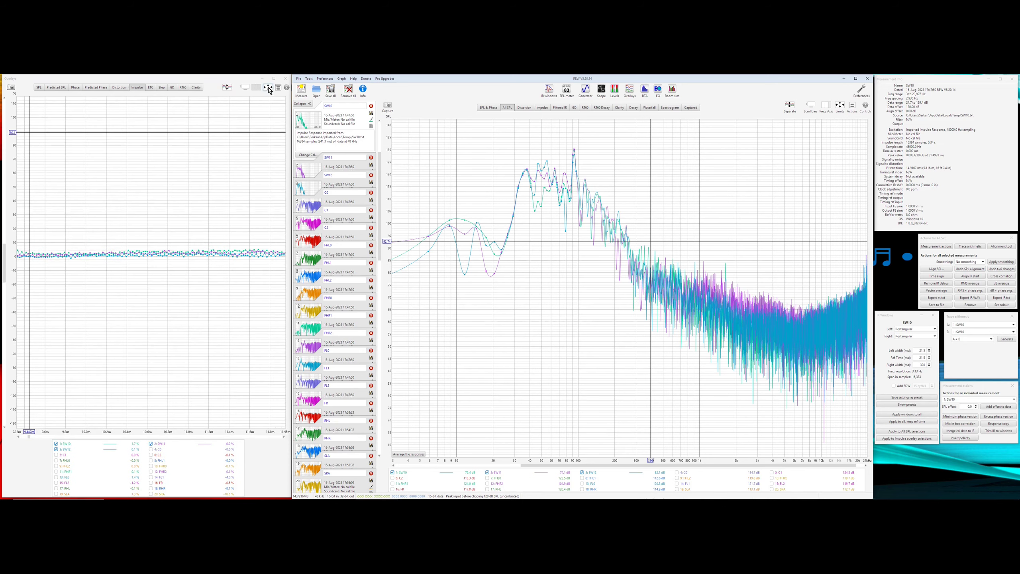
pyautogui.click(268, 87)
pyautogui.click(192, 279)
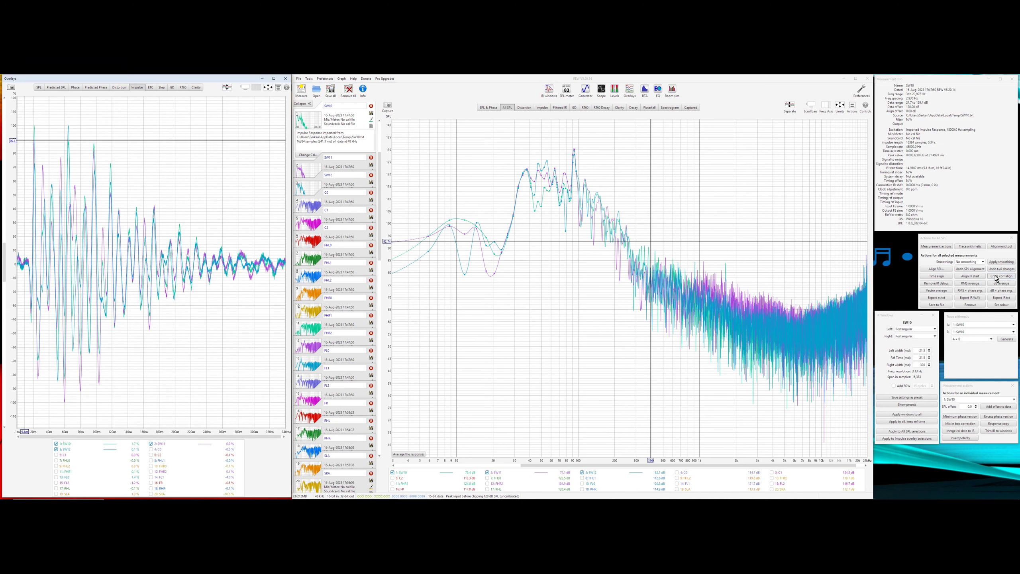
# Step: Cross-correlation align SW10, SW11 and SW12 with SW10 as the reference, and check their first peaks in the impulse overlay
pyautogui.click(336, 121)
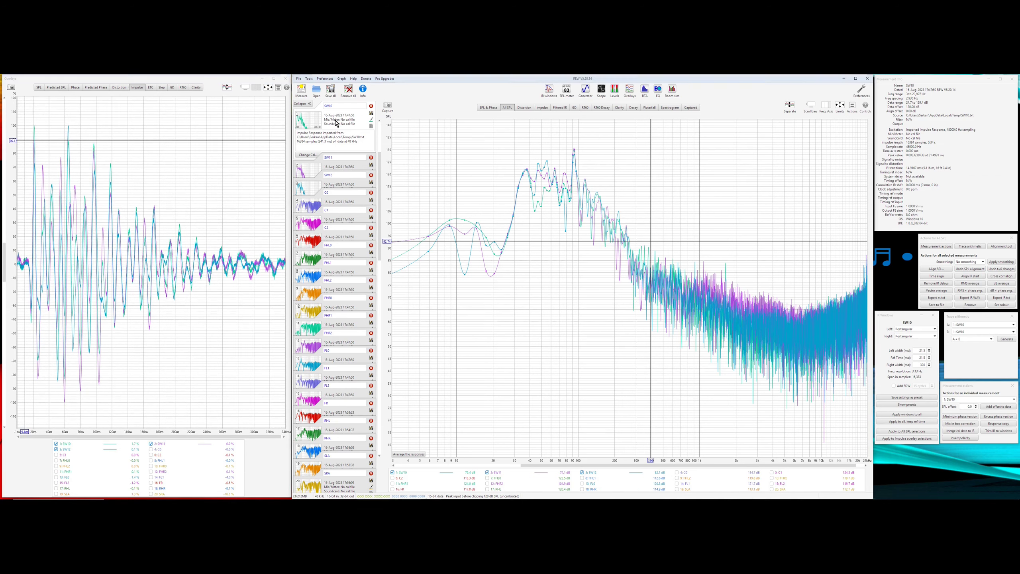
pyautogui.click(1001, 277)
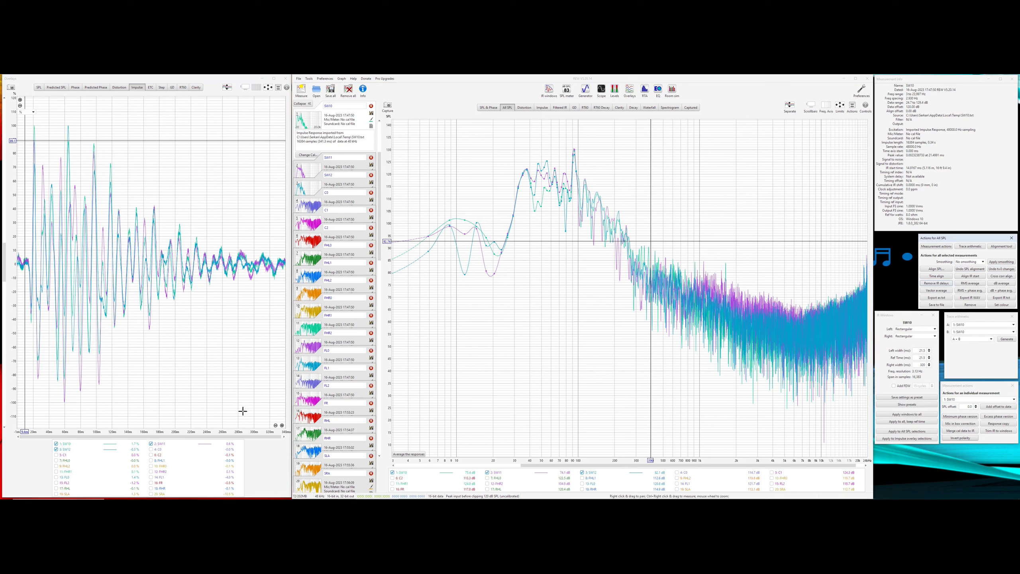
pyautogui.click(283, 425)
pyautogui.click(282, 425)
pyautogui.scroll(3, 57, 346)
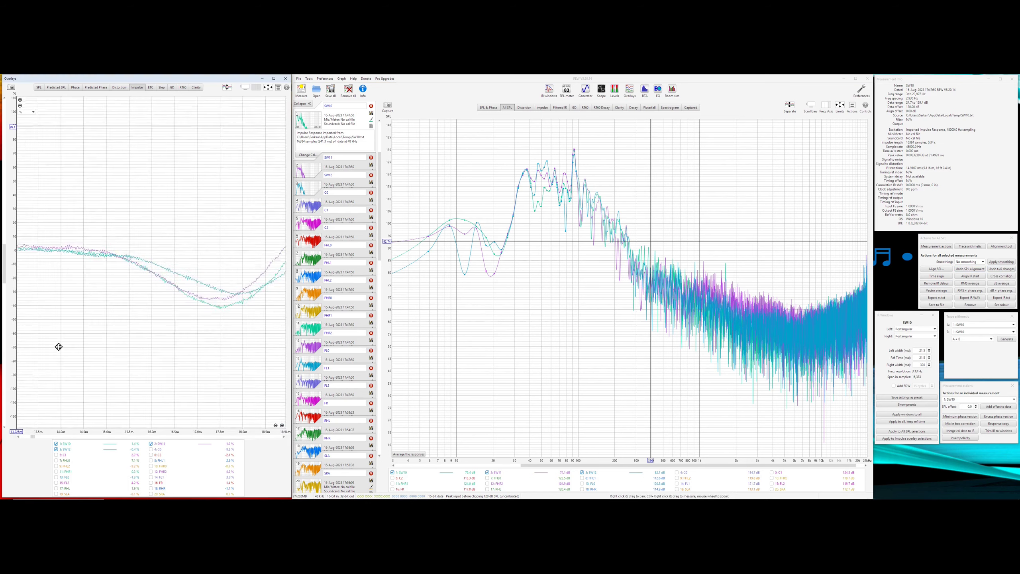
pyautogui.click(1002, 276)
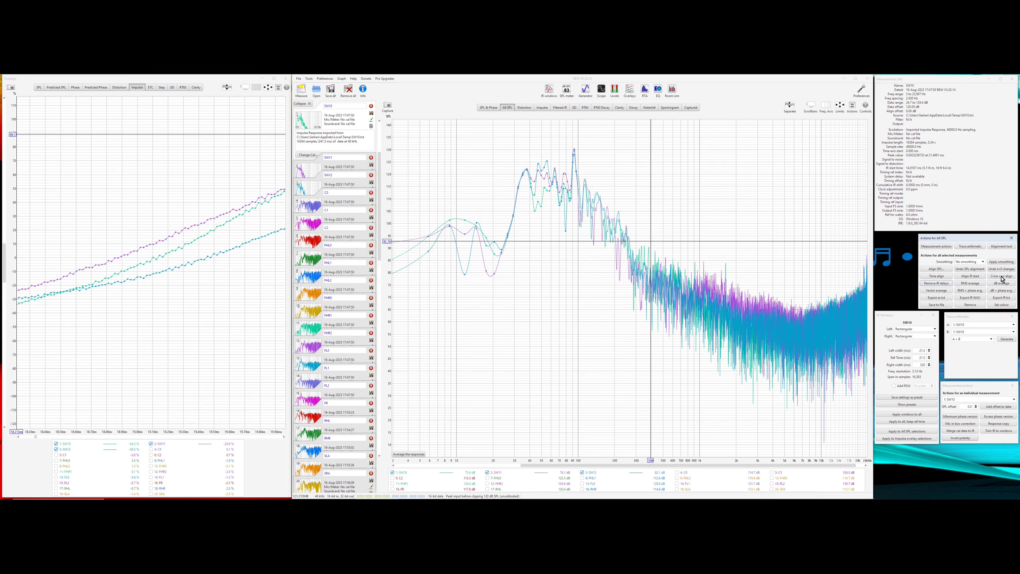
pyautogui.click(275, 425)
pyautogui.click(275, 425)
pyautogui.click(276, 425)
pyautogui.moveTo(168, 336); pyautogui.dragTo(205, 351)
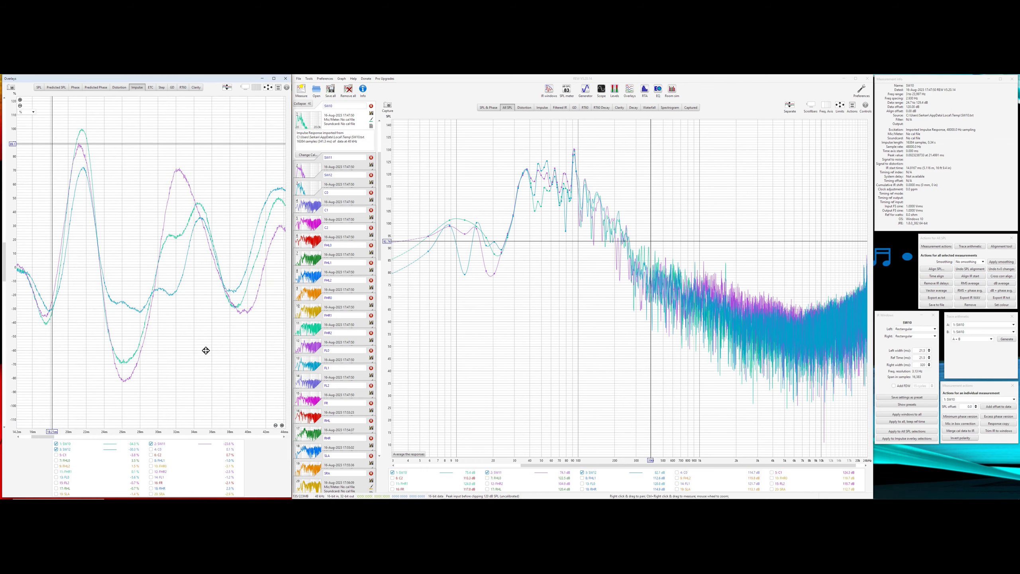
# Step: Create a vector average of SW10, SW11 and SW12 and name it SW1
pyautogui.click(936, 290)
pyautogui.tripleClick(350, 440)
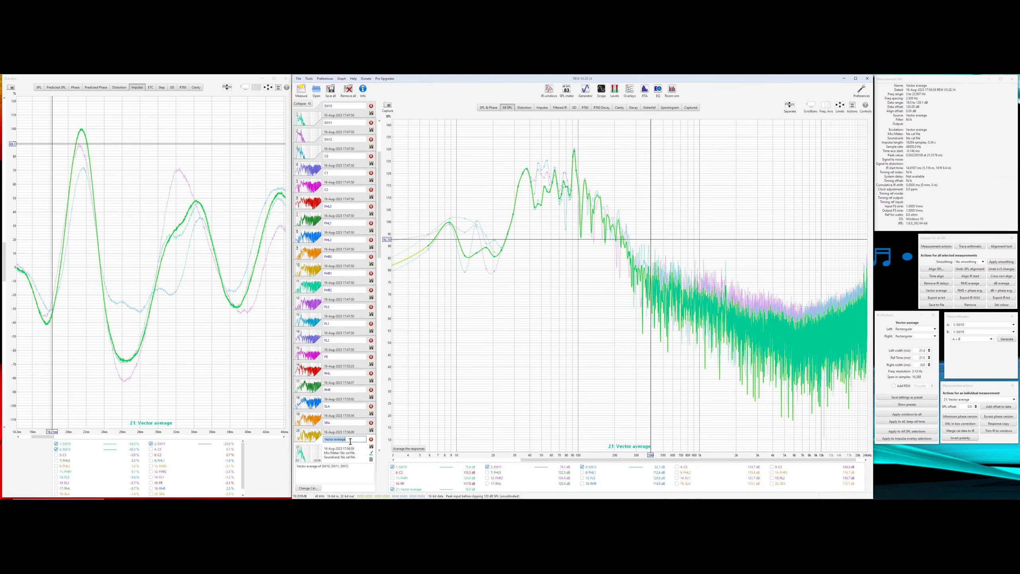
pyautogui.write('SW1')
pyautogui.press('Return')
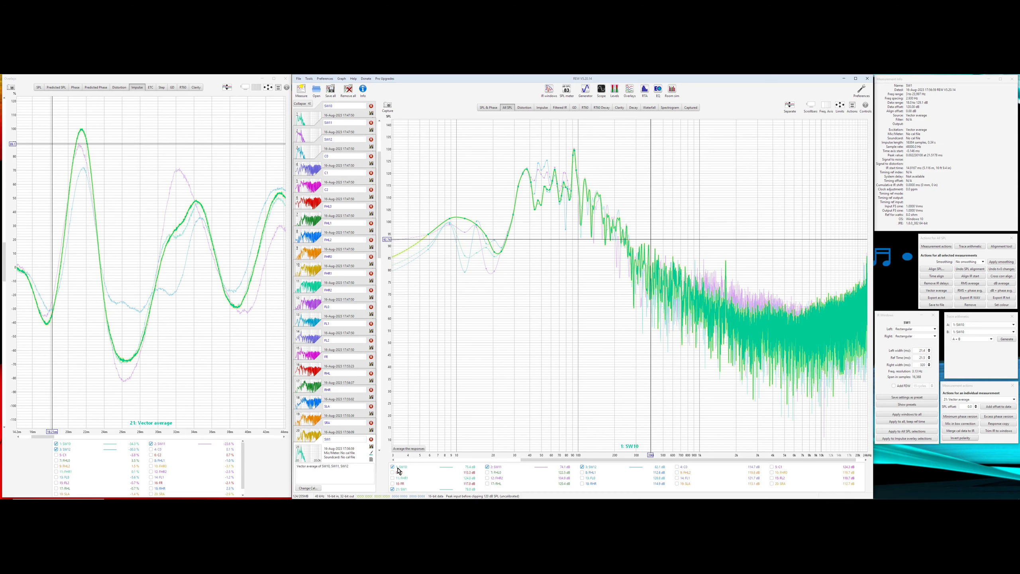
# Step: Exclude SW1 from the selection and remove the original SW10, SW11 and SW12 measurements
pyautogui.click(392, 488)
pyautogui.click(970, 305)
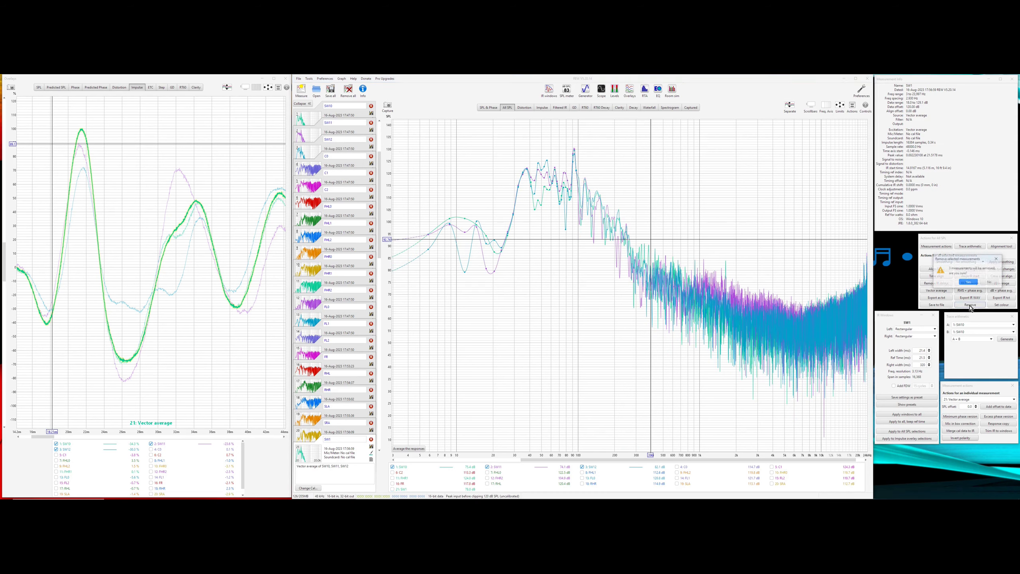
pyautogui.click(968, 283)
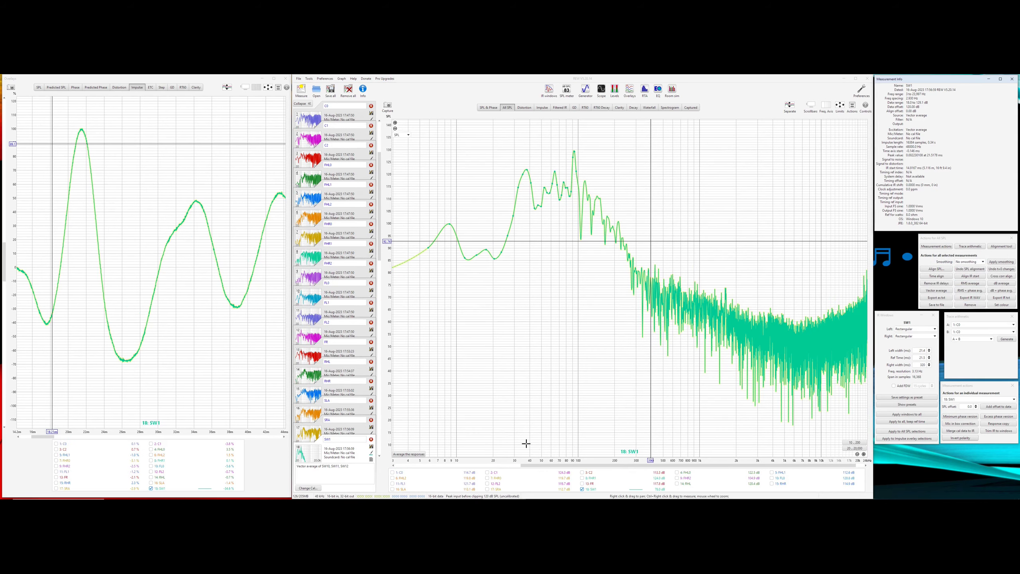
# Step: Process the remaining C, FHL, FHR and FL groups into named vector averages and remove their original measurements
pyautogui.click(582, 488)
pyautogui.click(393, 472)
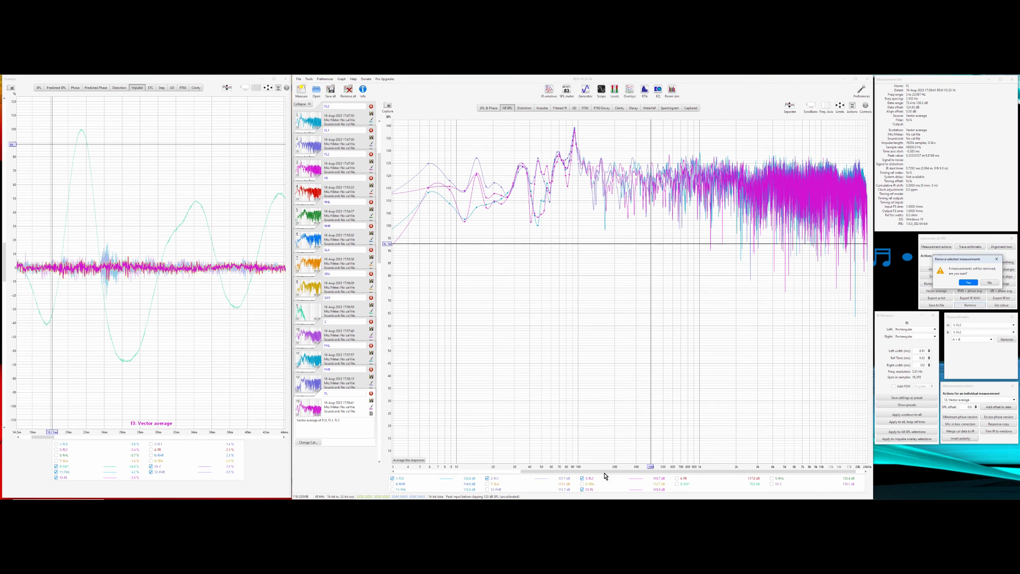
pyautogui.press('Return')
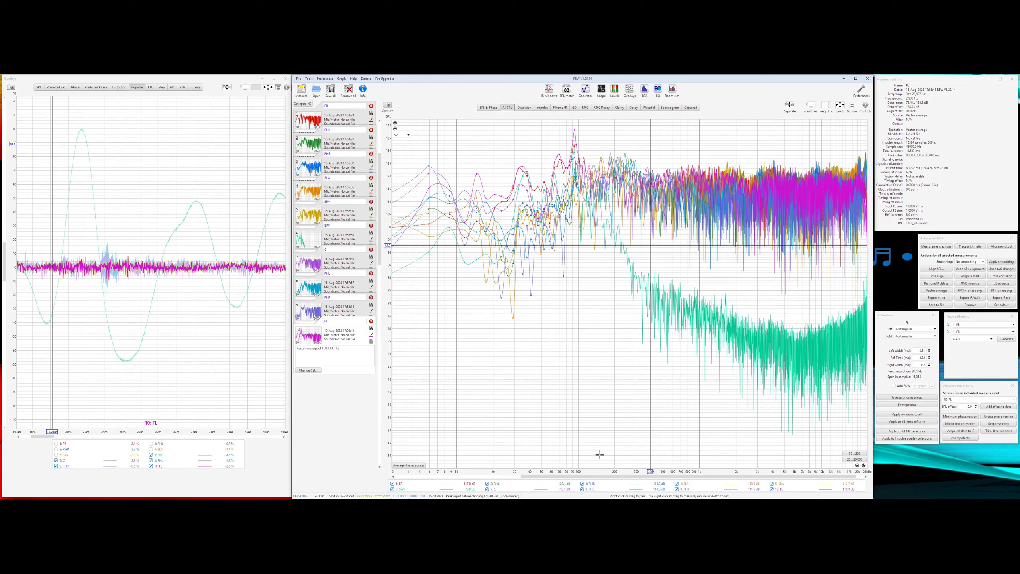
# Step: Align the SPL of all measurements except SW1 to their average SPL, with the alignment centre at 1 kHz
pyautogui.click(392, 489)
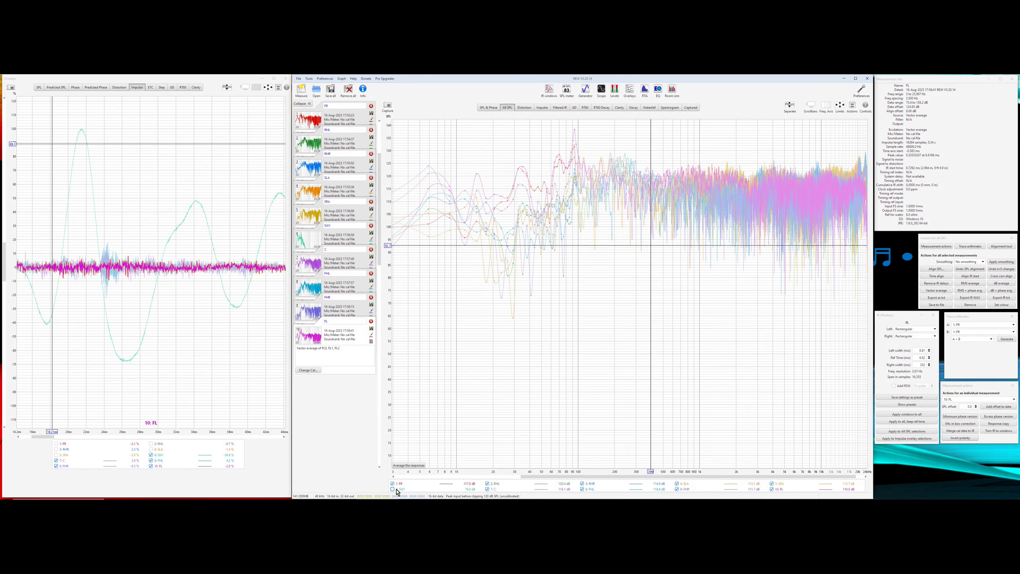
pyautogui.click(852, 108)
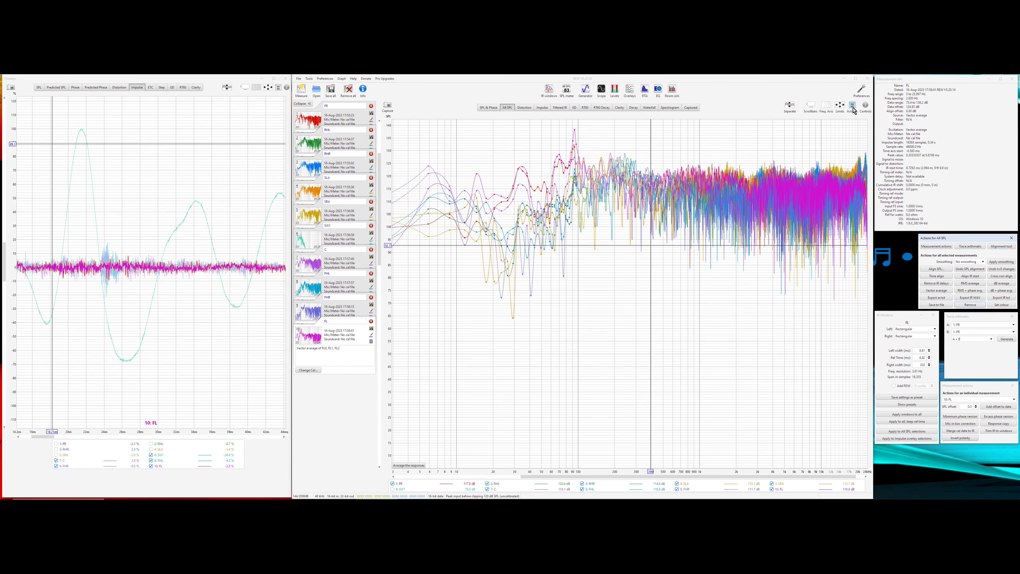
pyautogui.click(934, 269)
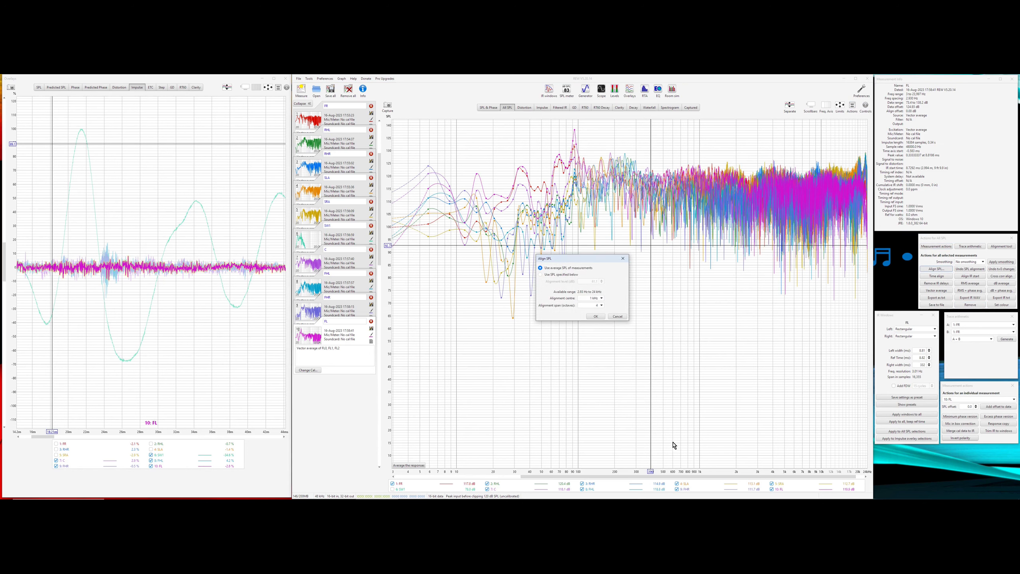
pyautogui.click(601, 305)
pyautogui.click(597, 314)
pyautogui.click(601, 304)
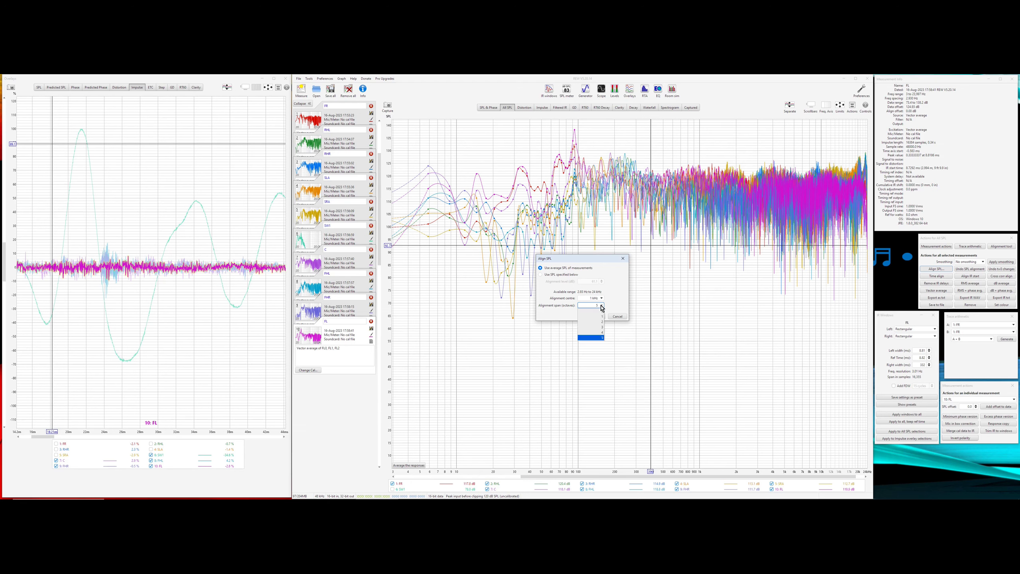
pyautogui.click(602, 333)
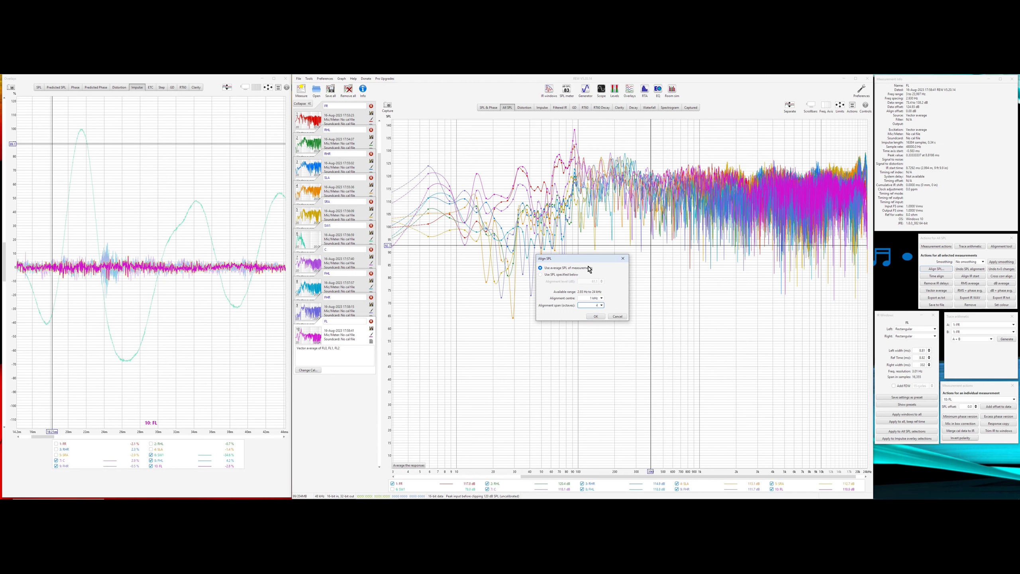
pyautogui.click(596, 317)
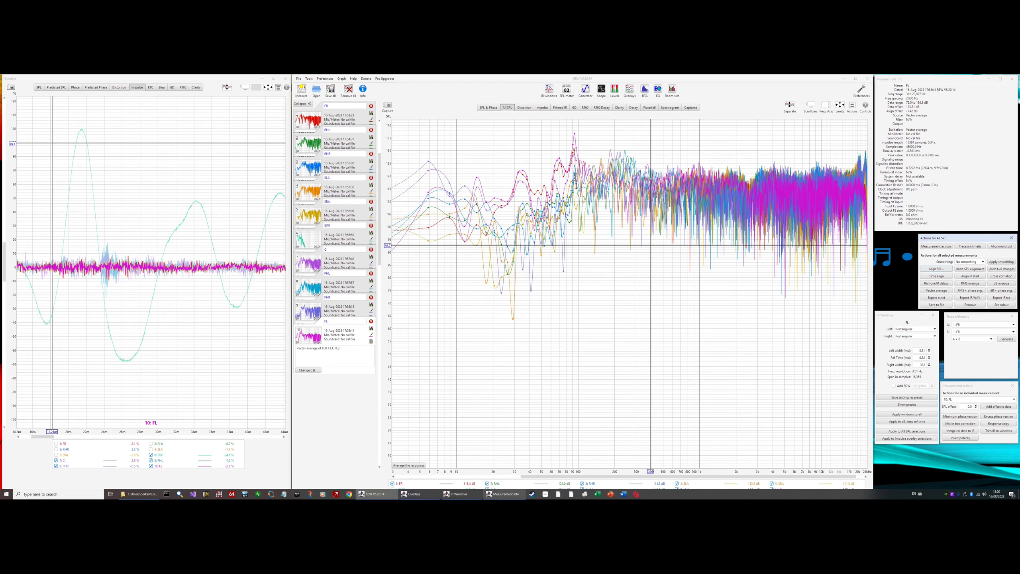
# Step: Open the Speaker Settings workbook from the MultEQ-X folder in Excel and minimise the folder window
pyautogui.click(146, 474)
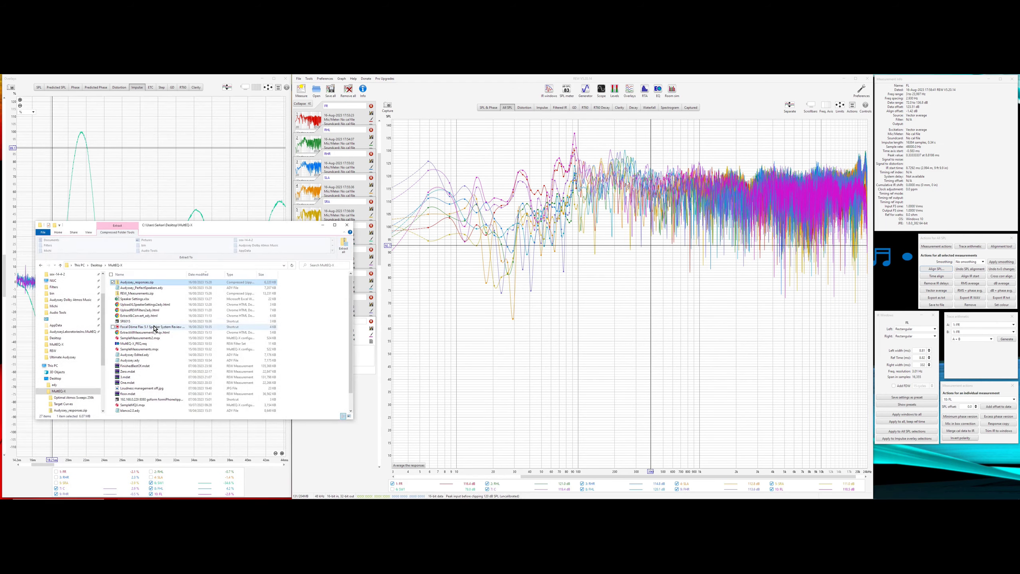
pyautogui.doubleClick(146, 303)
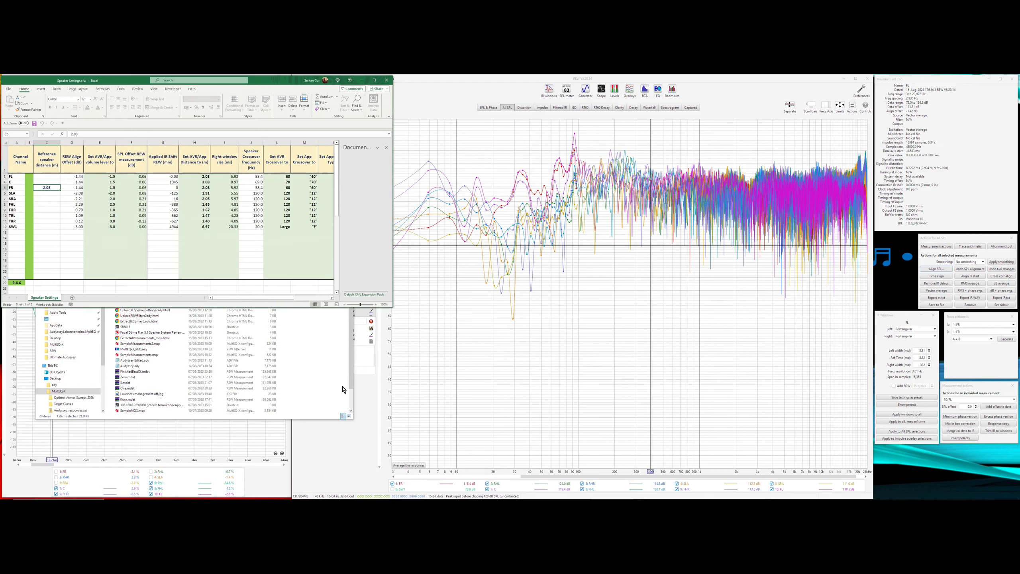
pyautogui.click(328, 382)
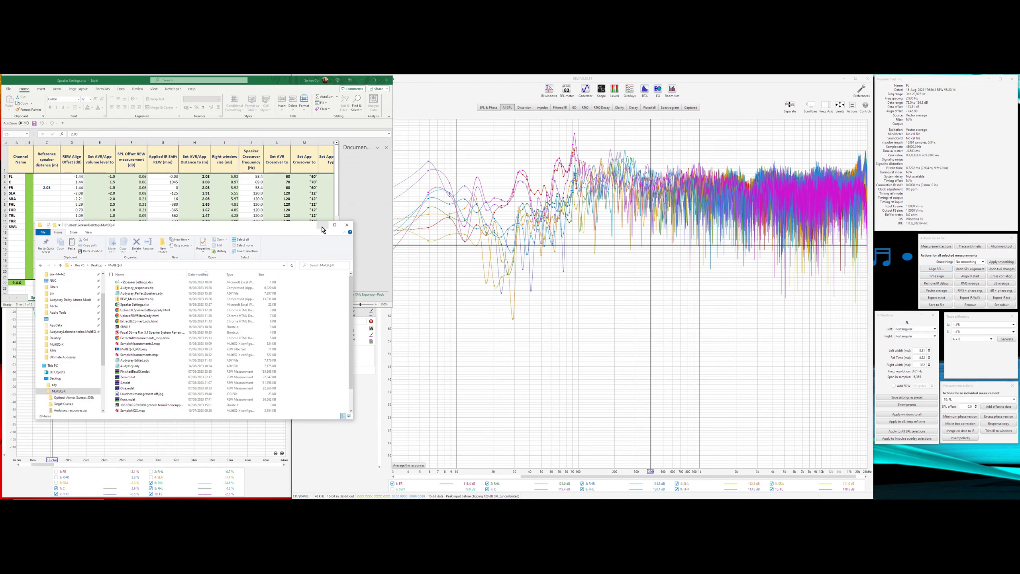
pyautogui.click(322, 225)
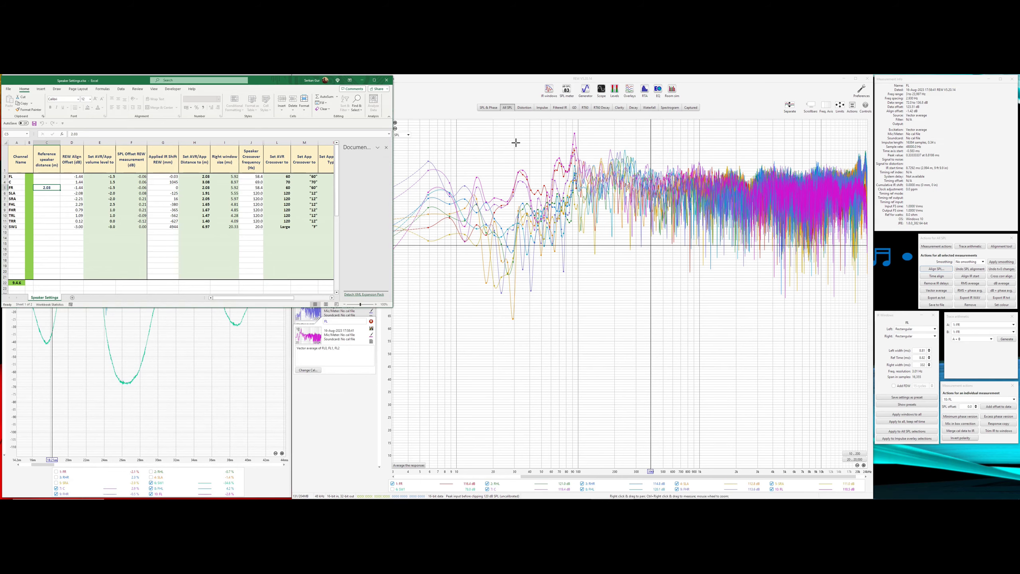
# Step: Narrow the REW window to sit beside the spreadsheet and close the spreadsheet's document side pane
pyautogui.click(501, 90)
pyautogui.moveTo(293, 143); pyautogui.dragTo(393, 142)
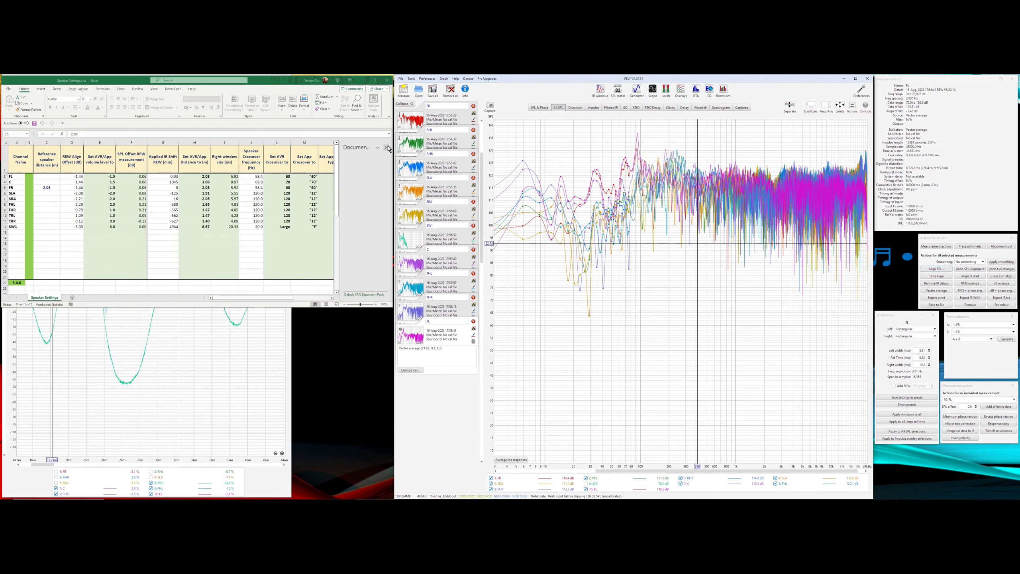
pyautogui.click(386, 149)
pyautogui.click(387, 148)
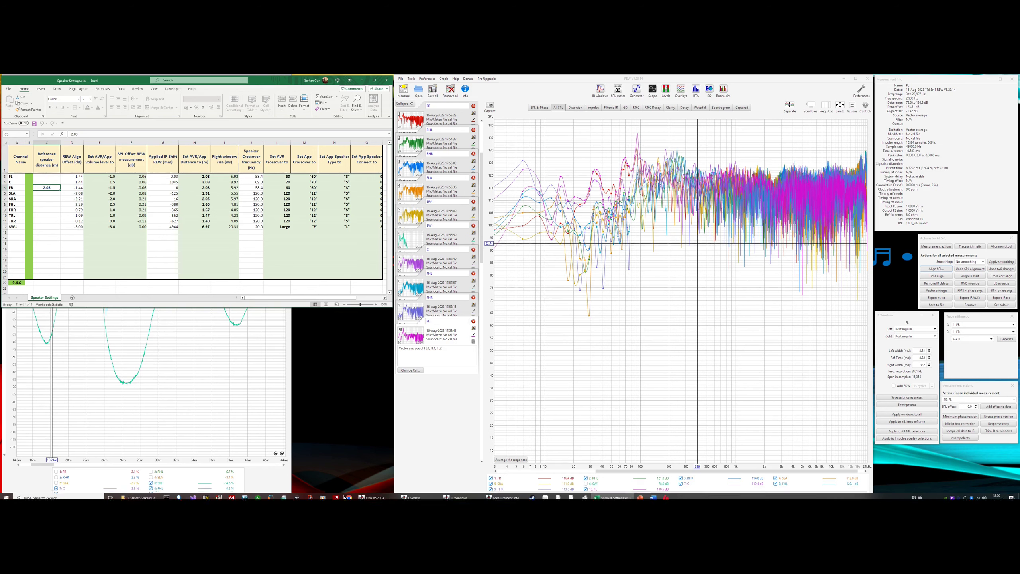
# Step: Open JSON Editor Online in Chrome and load Audyssey Edited.ady from the MultEQ-X folder into its first editor
pyautogui.click(349, 496)
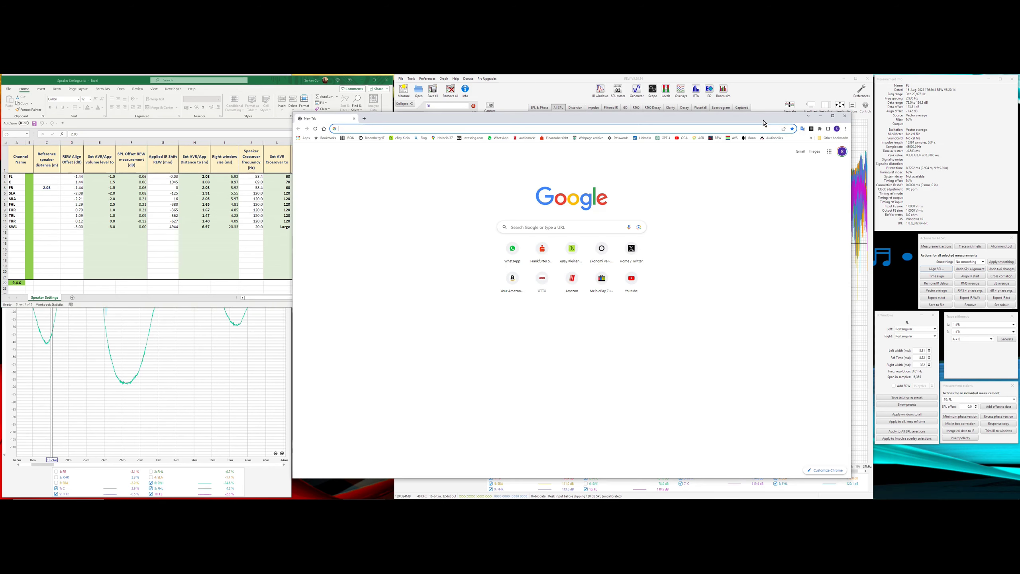
pyautogui.click(349, 138)
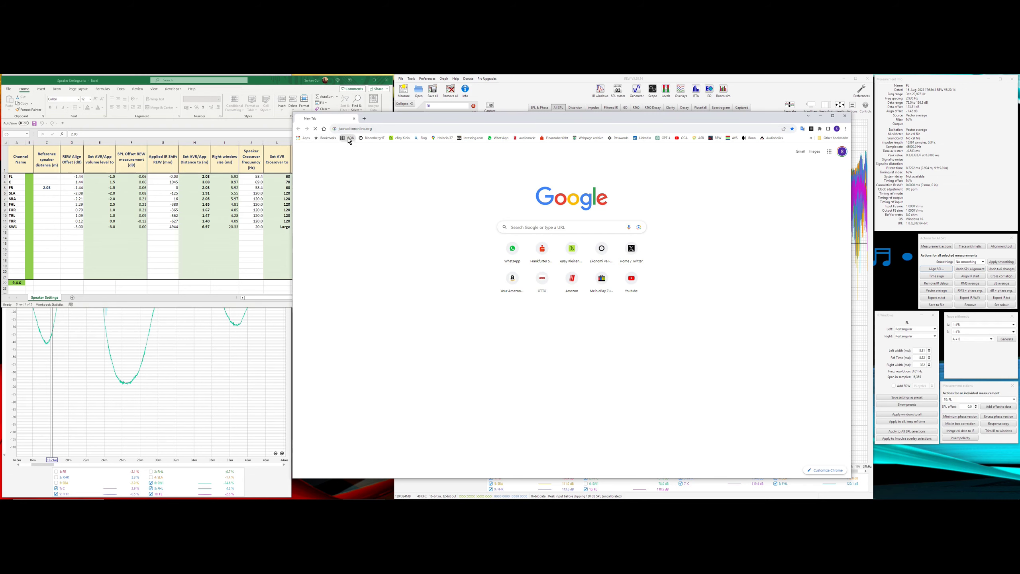
pyautogui.moveTo(293, 226); pyautogui.dragTo(273, 272)
pyautogui.moveTo(334, 340); pyautogui.dragTo(284, 339)
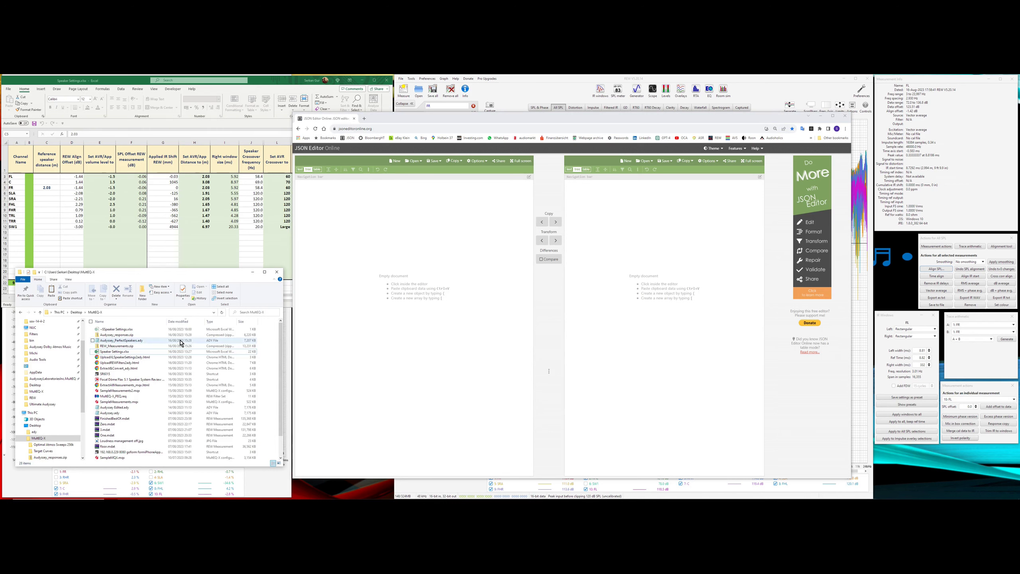
pyautogui.moveTo(138, 412); pyautogui.dragTo(424, 346)
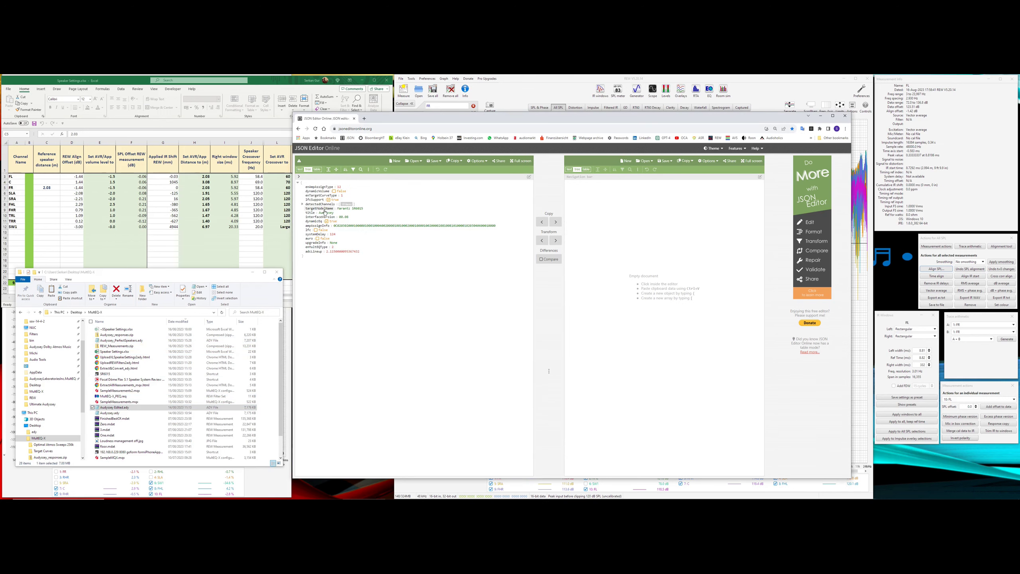
# Step: Expand detectedChannels, check the second channel's customDistance, and return to the Speaker Settings spreadsheet
pyautogui.click(302, 204)
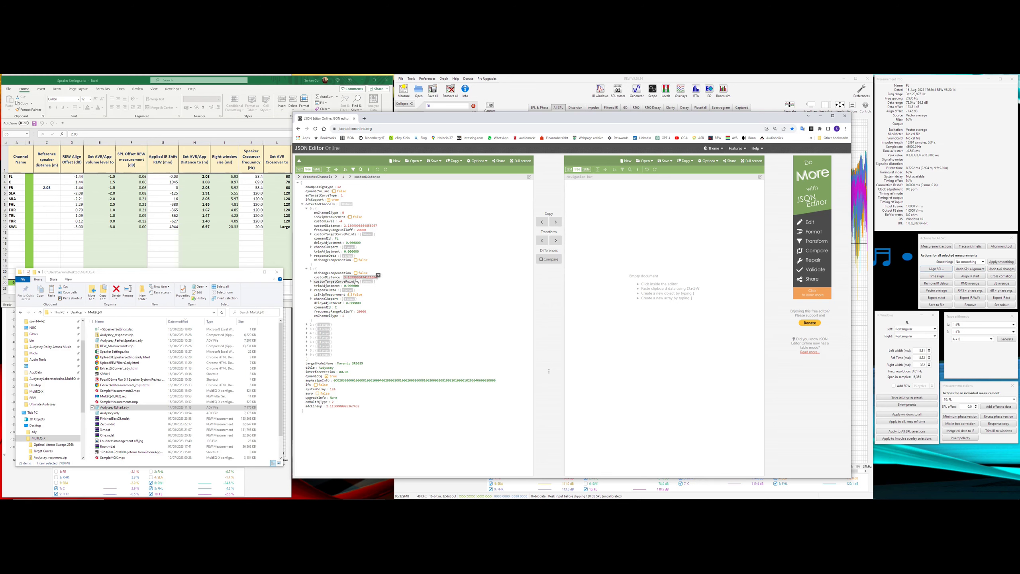
pyautogui.click(366, 277)
pyautogui.click(254, 83)
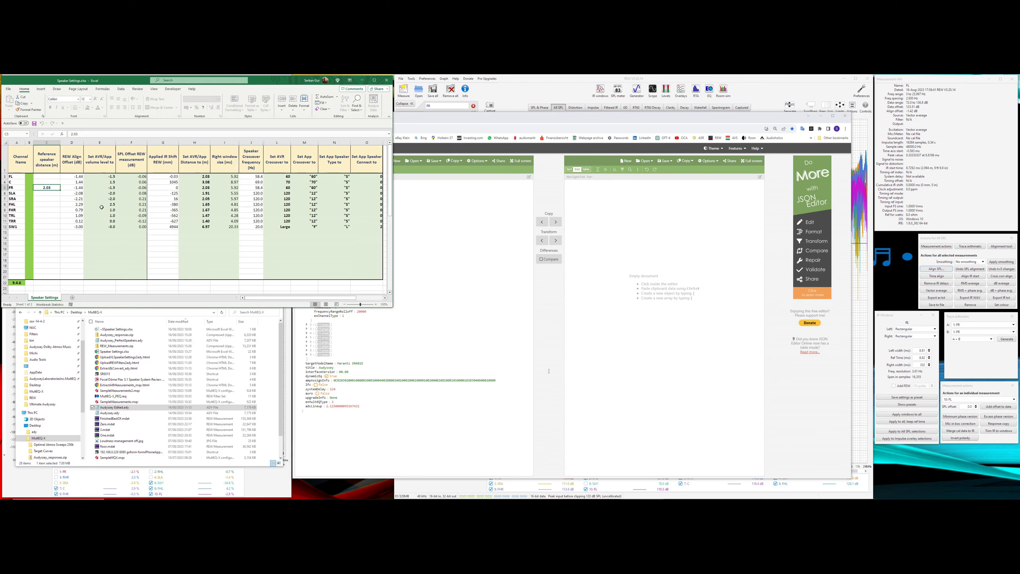
# Step: Rename the TRL and TRR channels in the Speaker Settings sheet to RHL and RHR
pyautogui.hotkey('alt', 'Tab')
pyautogui.click(13, 194)
pyautogui.click(14, 216)
pyautogui.write('RH')
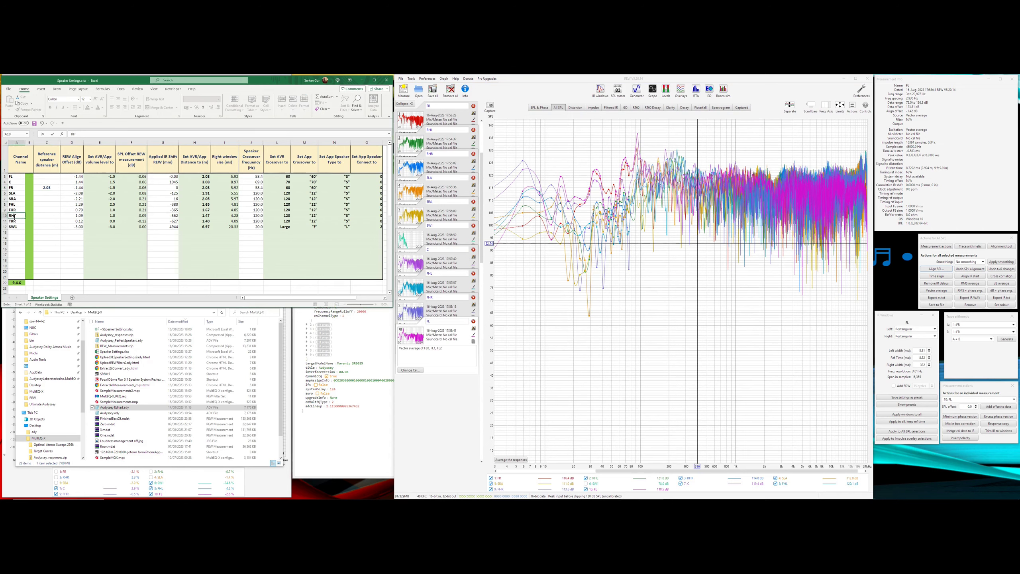
pyautogui.write('L')
pyautogui.press('Return')
pyautogui.write('RHR')
pyautogui.press('Return')
pyautogui.click(15, 216)
pyautogui.write('RHR')
pyautogui.press('BackSpace')
pyautogui.write('R')
pyautogui.press('Escape')
pyautogui.press('Down')
# Step: Enter 3.15 m as the reference speaker distance for channel C and clear the reference distance of FR
pyautogui.click(49, 182)
pyautogui.write('3.')
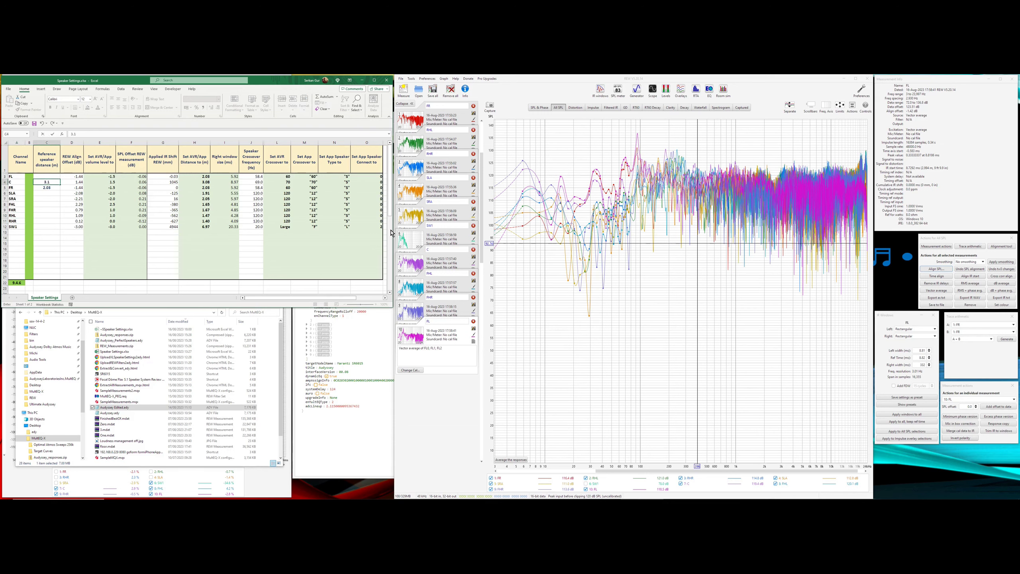
pyautogui.write('15')
pyautogui.press('Return')
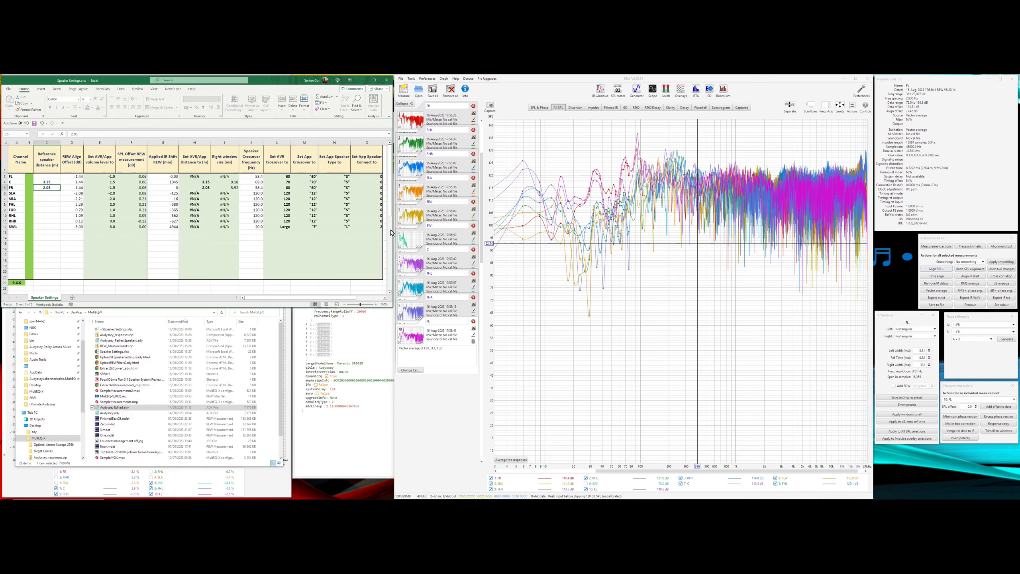
pyautogui.press('Delete')
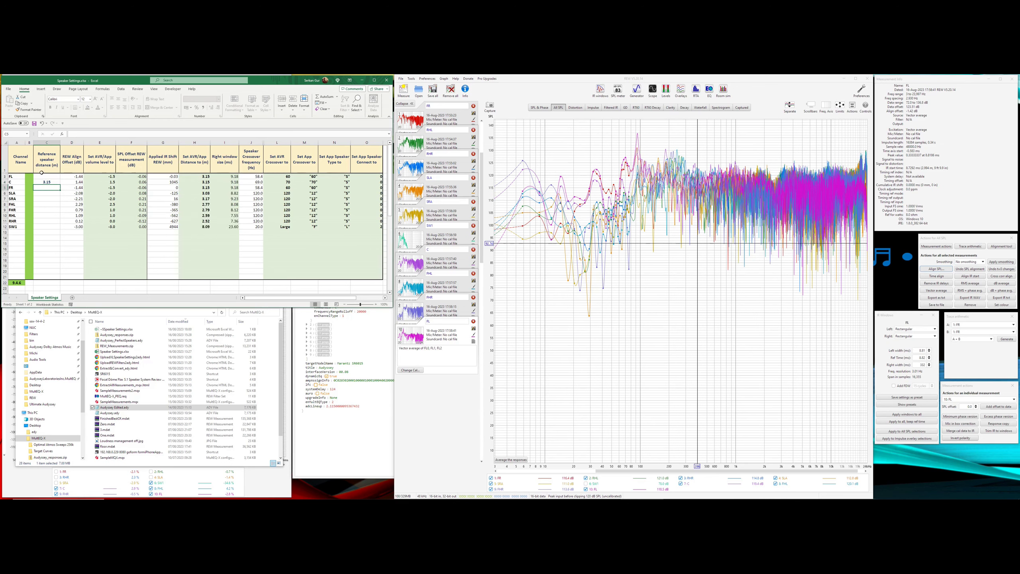
# Step: Clear the REW Align Offset, Applied IR Shift and Speaker Crossover Frequency values for all channels
pyautogui.moveTo(72, 177); pyautogui.dragTo(71, 223)
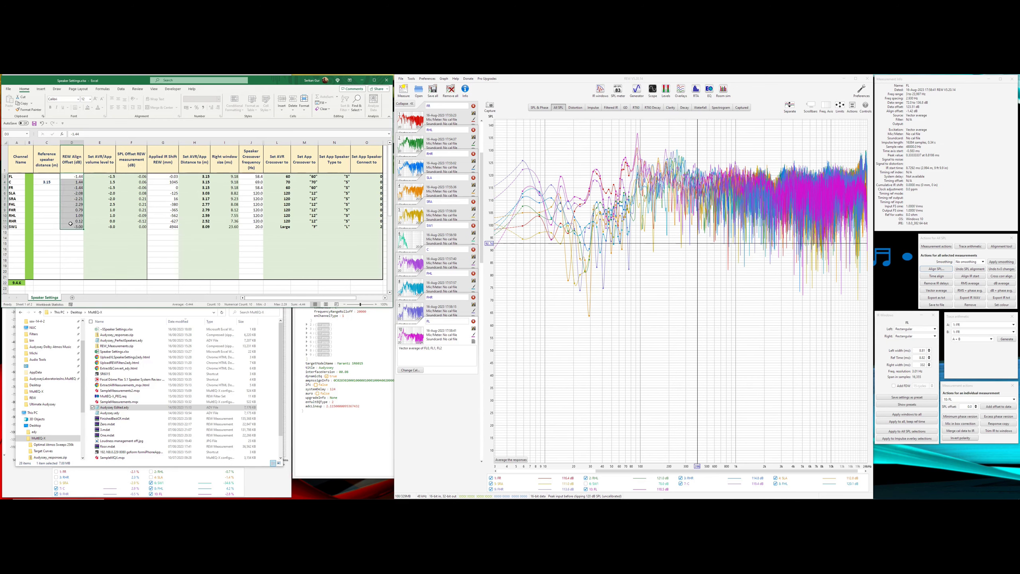
pyautogui.press('Delete')
pyautogui.moveTo(173, 176); pyautogui.dragTo(172, 227)
pyautogui.press('Delete')
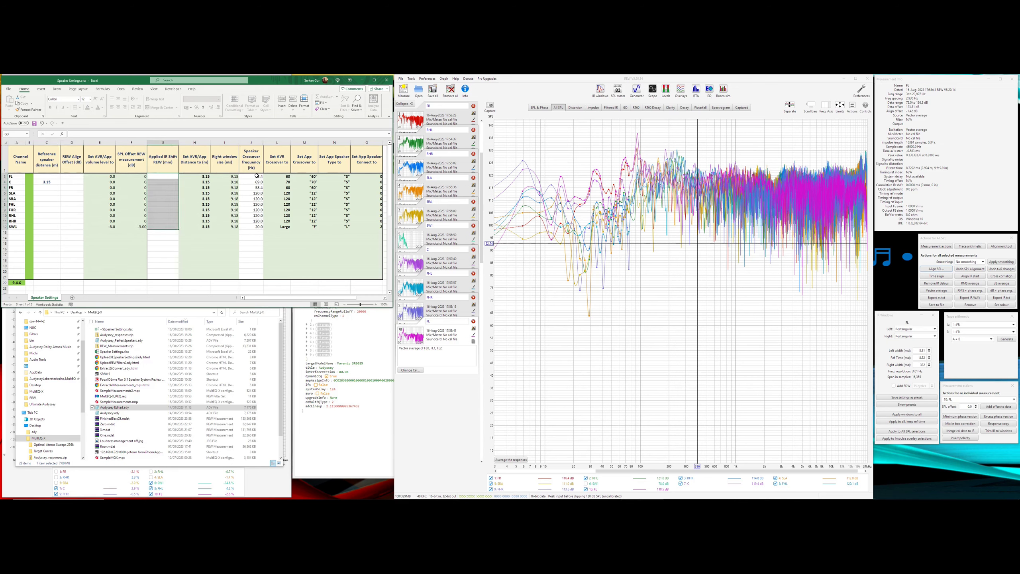
pyautogui.moveTo(254, 177); pyautogui.dragTo(255, 229)
pyautogui.press('Delete')
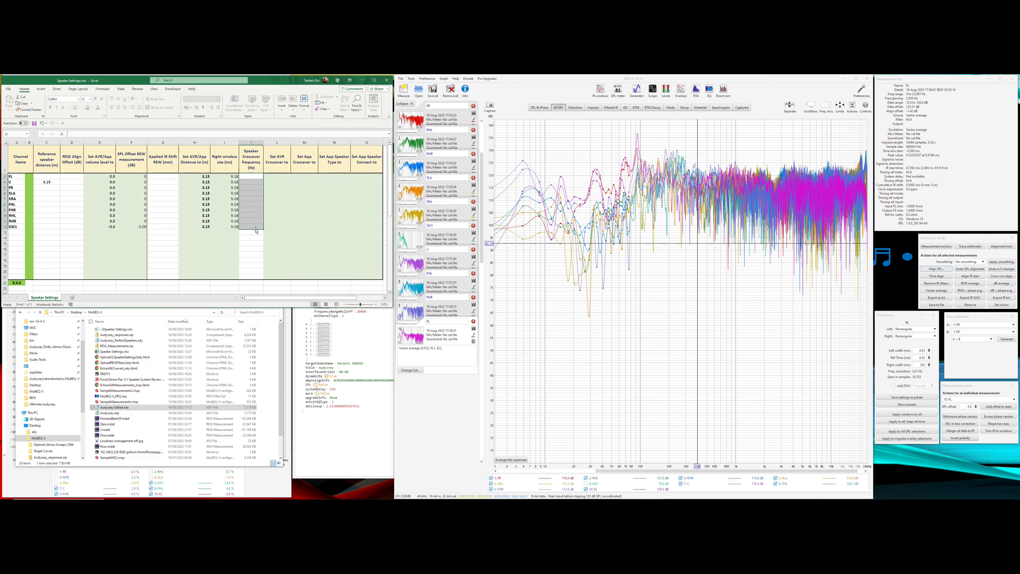
# Step: Reorder the REW measurements to match the sheet, placing C, FR, SLA, SRA, FHL and FHR after FL
pyautogui.click(72, 176)
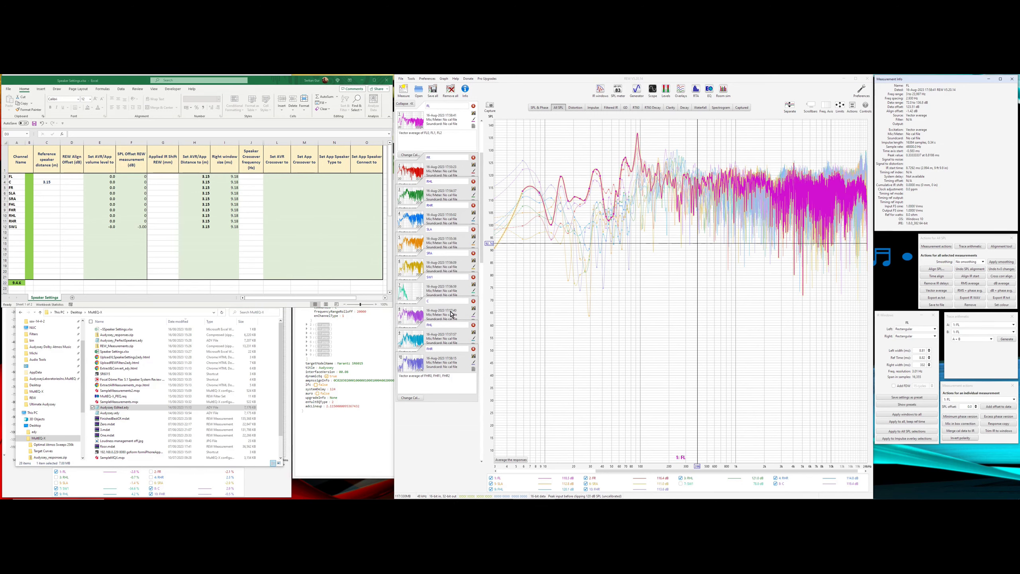
pyautogui.moveTo(453, 315); pyautogui.dragTo(455, 162)
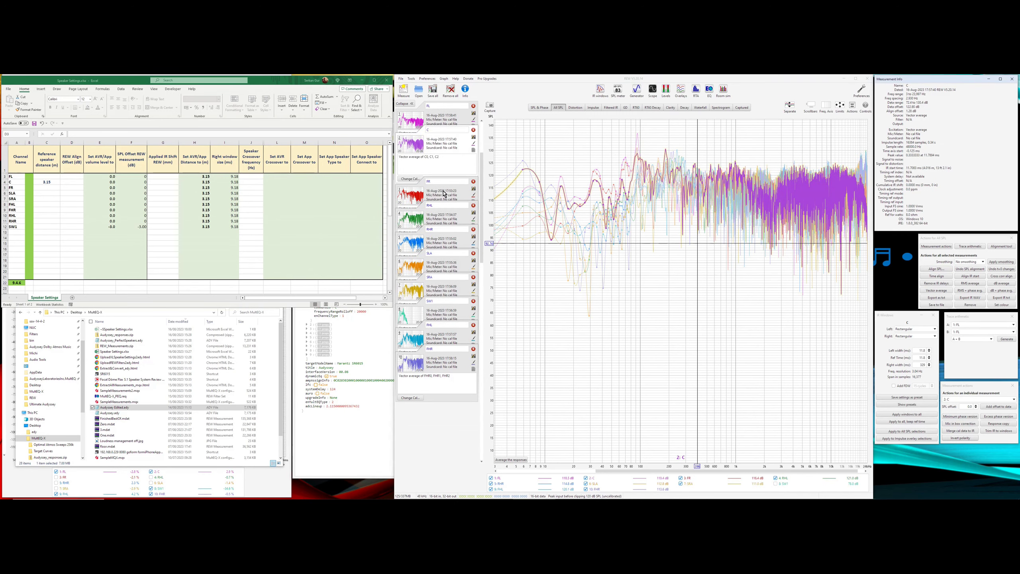
pyautogui.click(455, 162)
pyautogui.moveTo(443, 266); pyautogui.dragTo(444, 187)
pyautogui.moveTo(445, 287); pyautogui.dragTo(441, 205)
pyautogui.moveTo(443, 303); pyautogui.dragTo(441, 234)
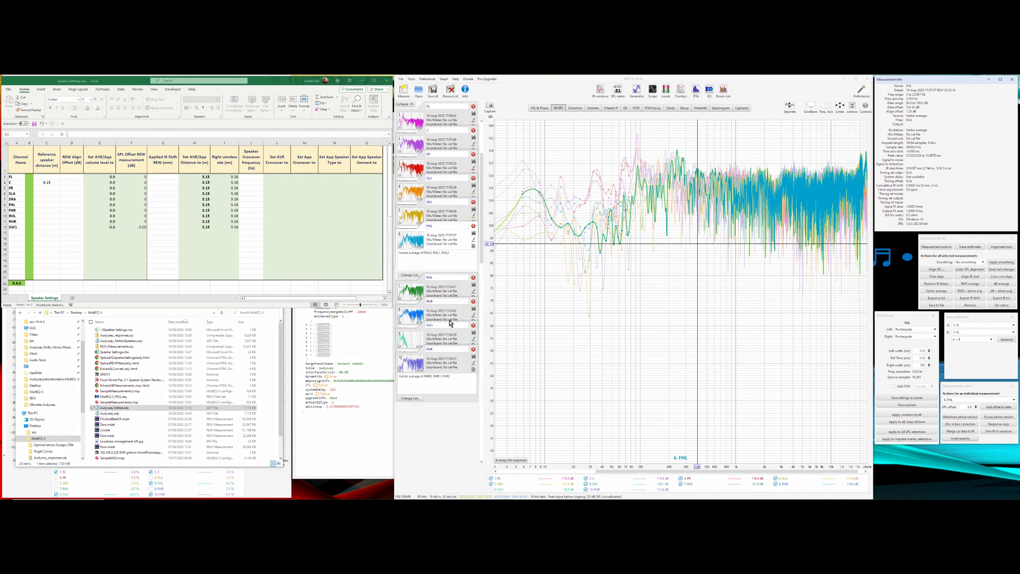
pyautogui.moveTo(442, 360); pyautogui.dragTo(442, 281)
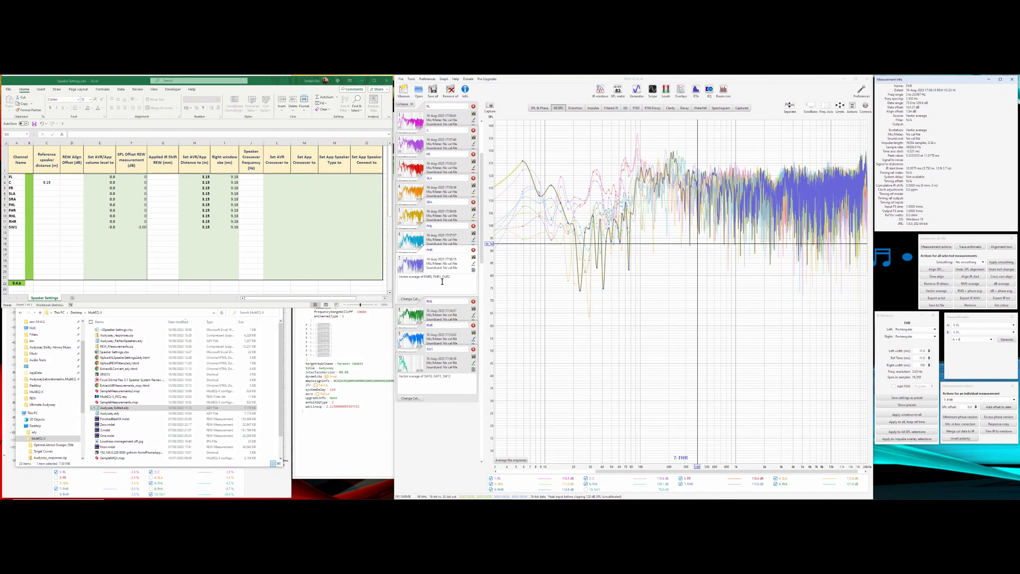
# Step: Enter the REW Align Offset values from the measurement info into the sheet: -1.42 for FL and 1.28 for C
pyautogui.click(445, 118)
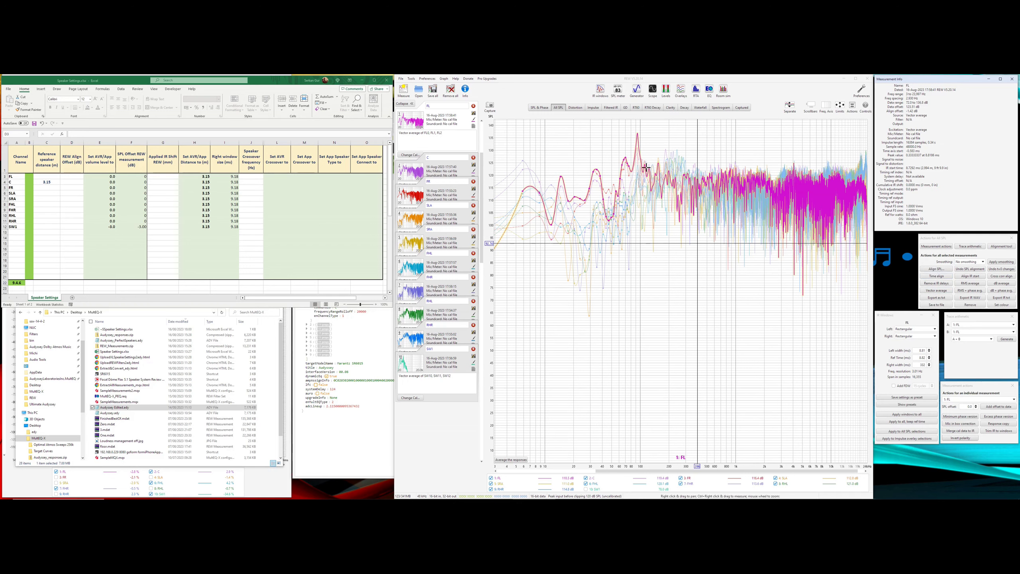
pyautogui.click(71, 177)
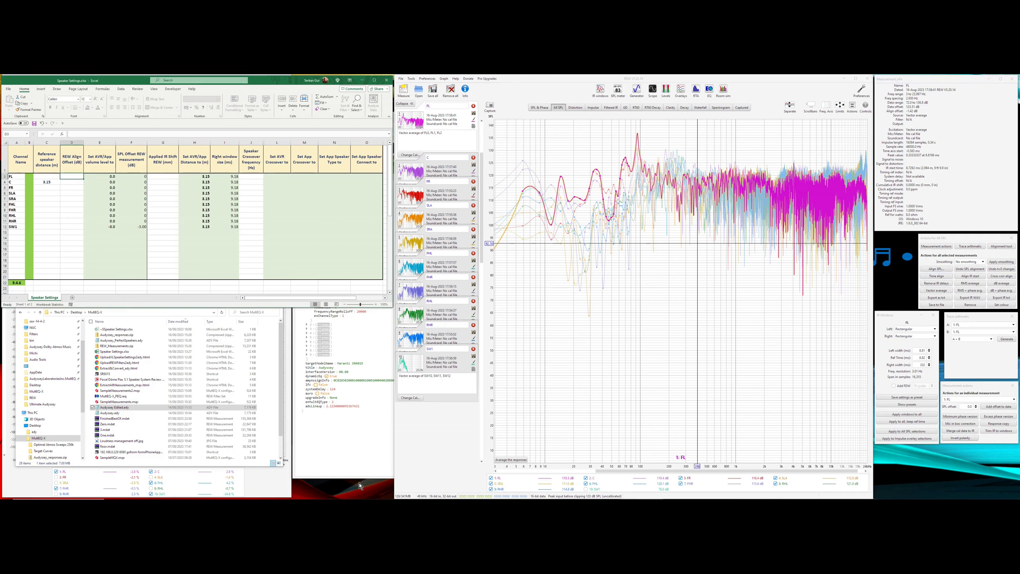
pyautogui.write('-1.42')
pyautogui.press('Return')
pyautogui.click(444, 174)
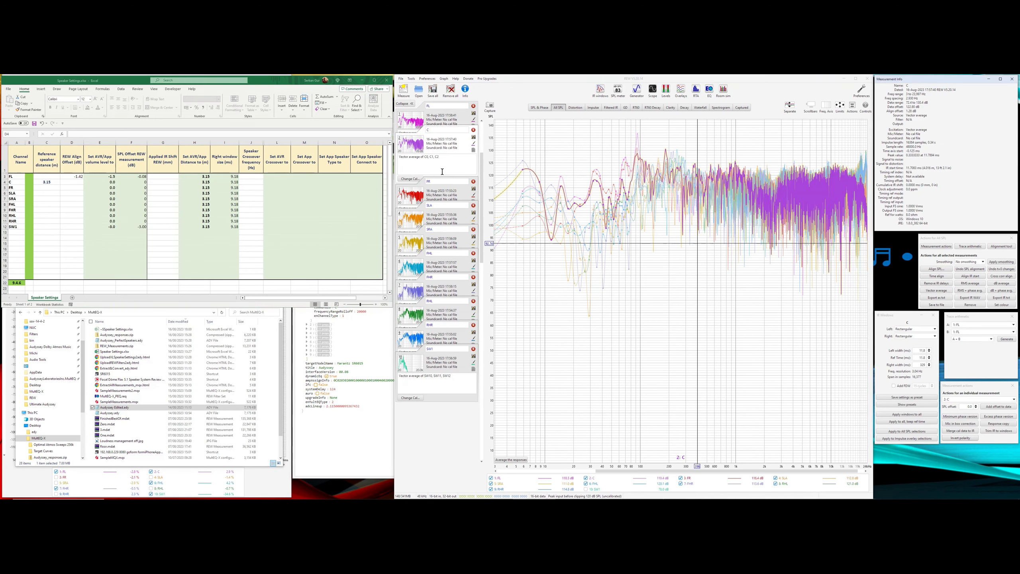
pyautogui.click(76, 183)
pyautogui.write('1')
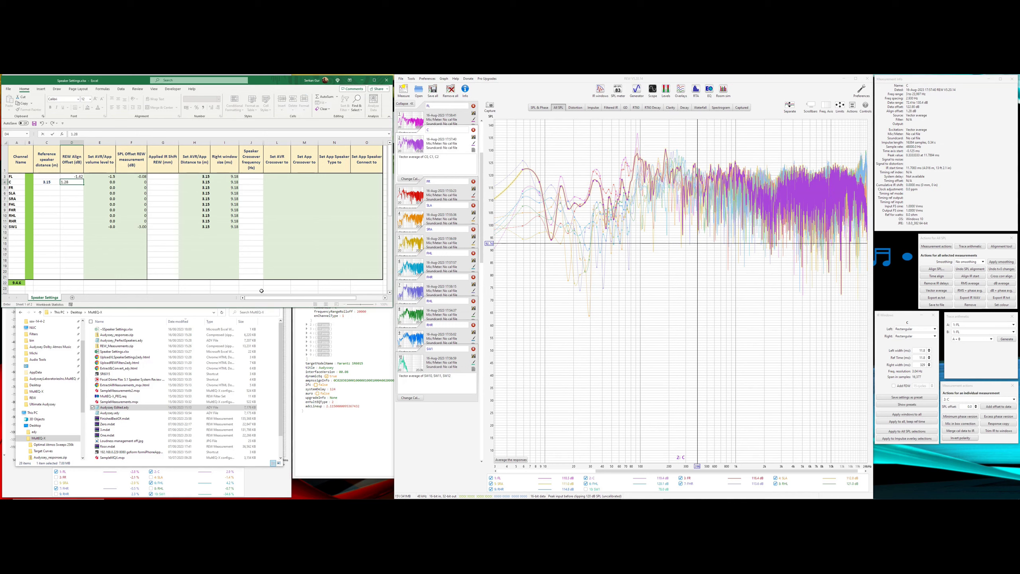
pyautogui.write('.28')
pyautogui.press('Return')
# Step: Record the REW Align Offset of FR as -1.42 and of SLA as -0.34 in the Speaker Settings sheet
pyautogui.click(448, 188)
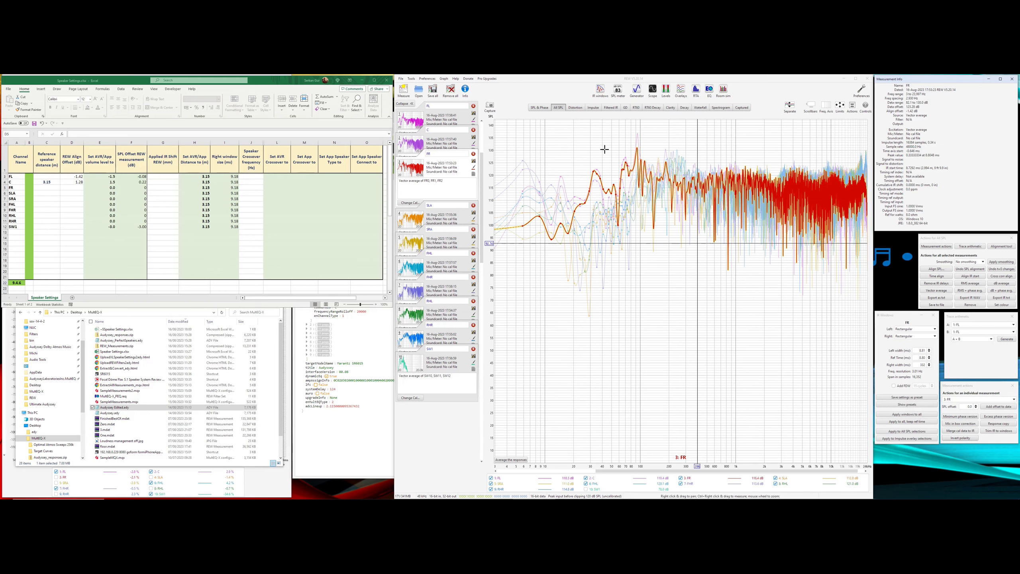
pyautogui.click(70, 188)
pyautogui.write('-1')
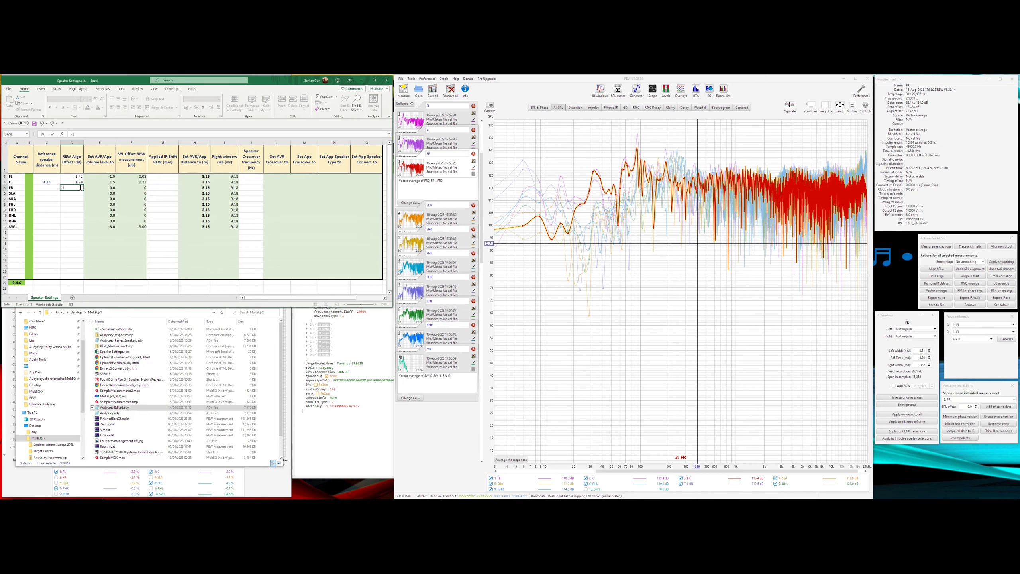
pyautogui.write('.42')
pyautogui.press('Return')
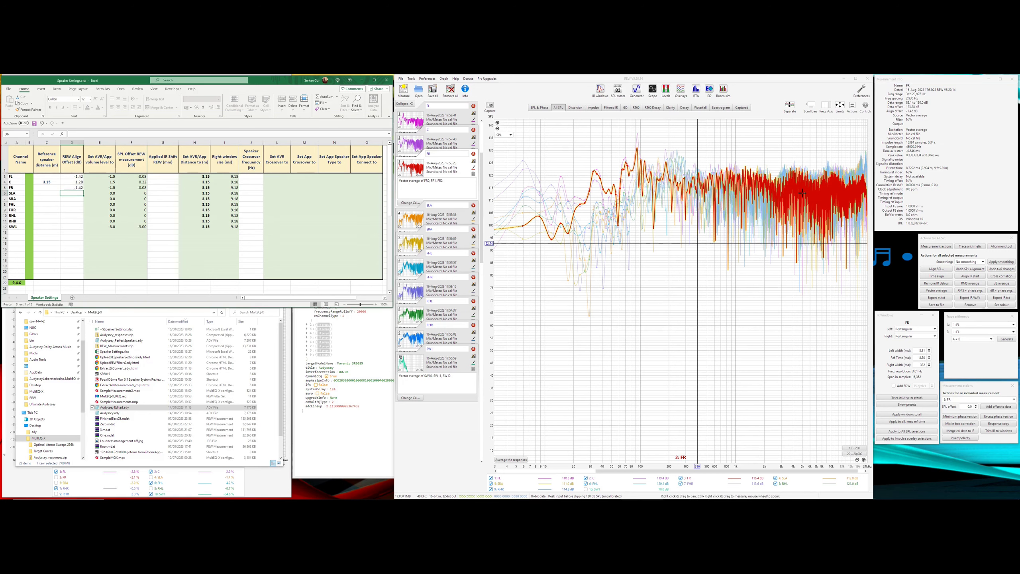
pyautogui.click(446, 219)
pyautogui.click(72, 193)
pyautogui.write('-0.34')
pyautogui.press('Return')
# Step: Enter the REW Align Offset values -1.73 for SRA, 1.28 for FHL and 1.84 for FHR
pyautogui.click(445, 242)
pyautogui.click(75, 199)
pyautogui.write('-1.73')
pyautogui.press('Return')
pyautogui.write('1.28')
pyautogui.press('Return')
pyautogui.click(446, 291)
pyautogui.click(73, 210)
pyautogui.write('1.84')
pyautogui.press('Return')
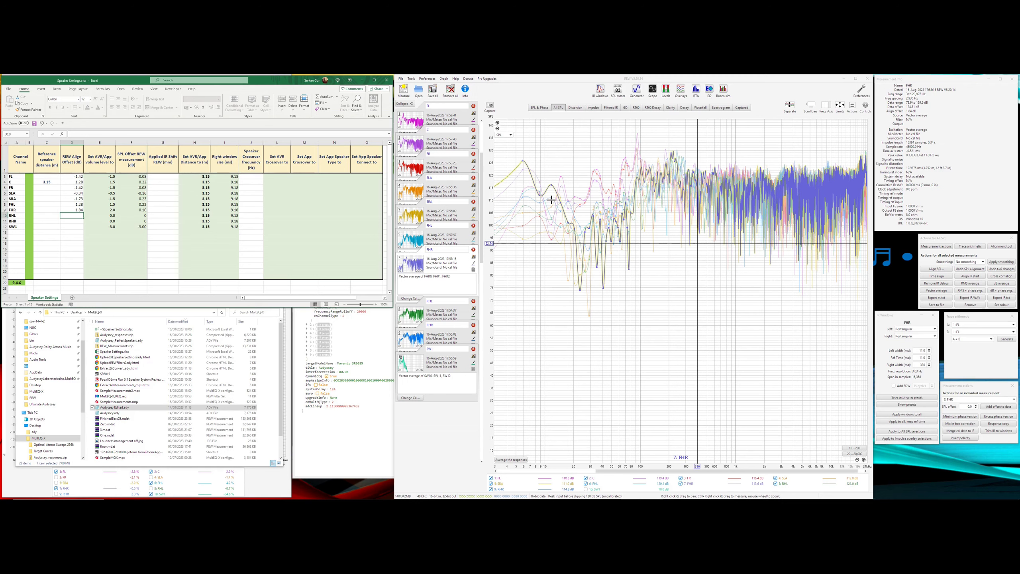
# Step: Fill in the REW Align Offset of RHL as 0.60 and of RHR as -0.09
pyautogui.click(439, 316)
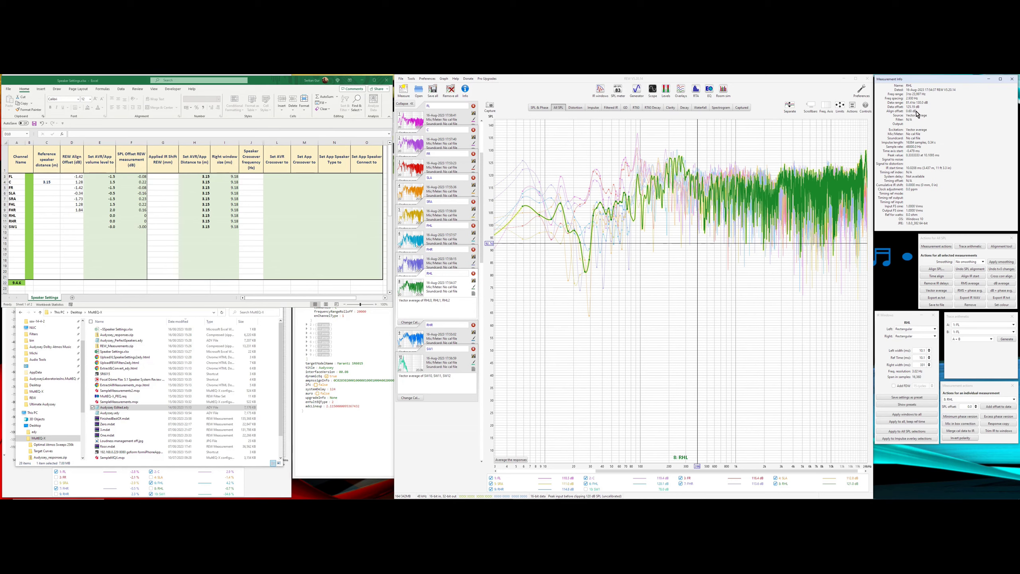
pyautogui.write('0')
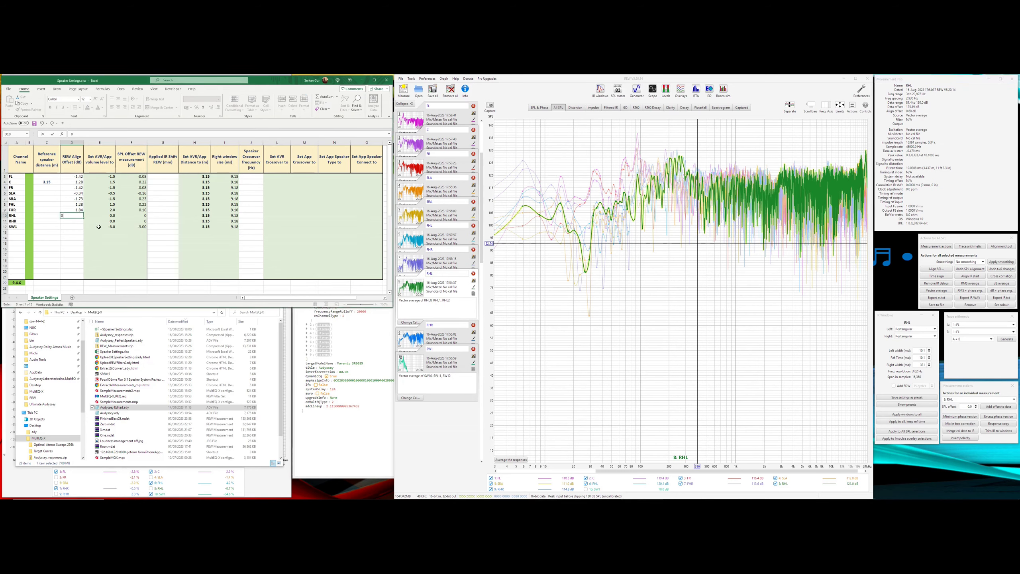
pyautogui.write('.60')
pyautogui.press('Return')
pyautogui.click(451, 335)
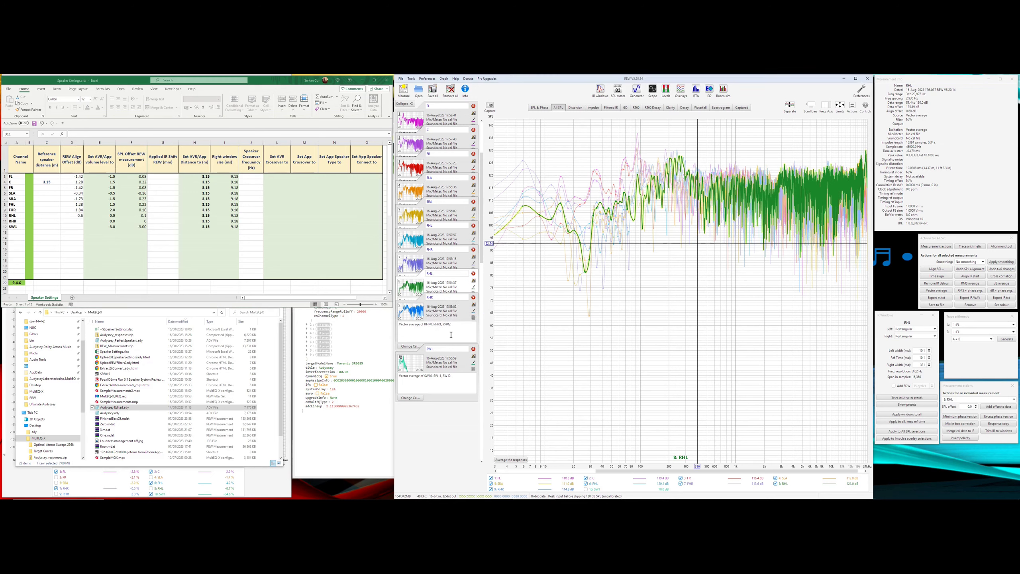
pyautogui.click(75, 222)
pyautogui.write('-0')
pyautogui.press('Return')
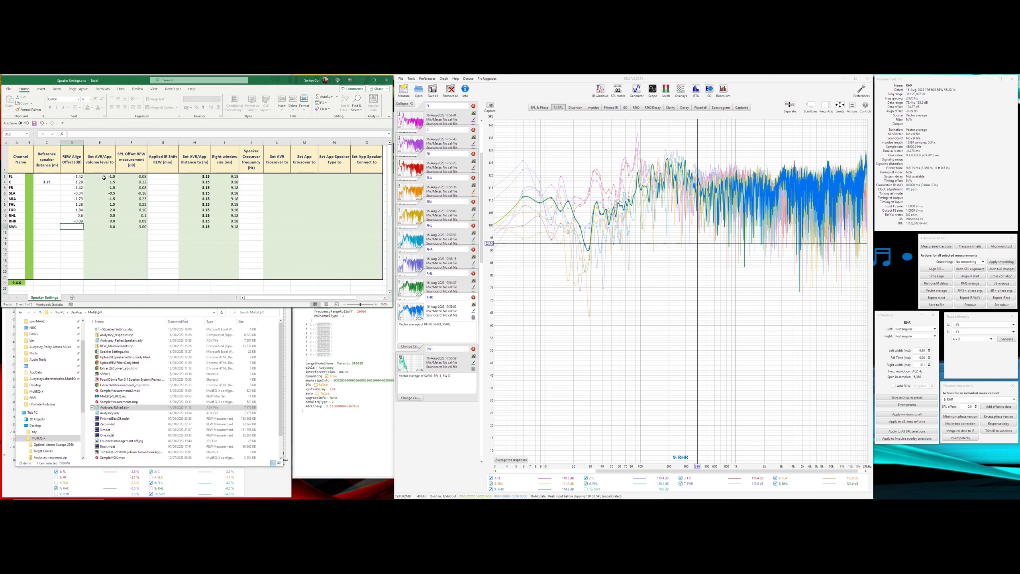
# Step: Add the sheet's SPL offset of -0.08 dB to the FL measurement's data in REW
pyautogui.click(449, 114)
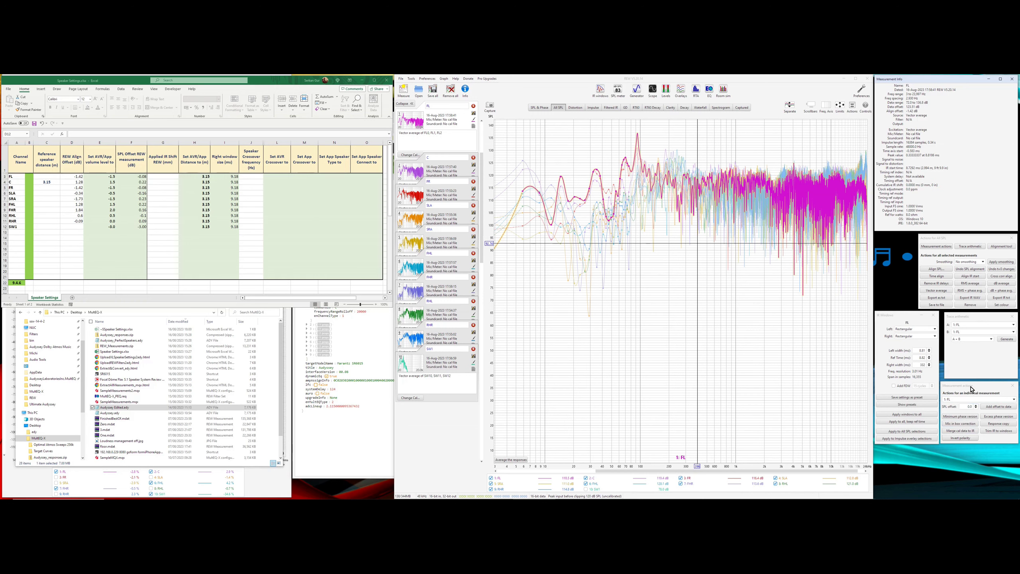
pyautogui.moveTo(969, 386); pyautogui.dragTo(649, 301)
pyautogui.click(646, 322)
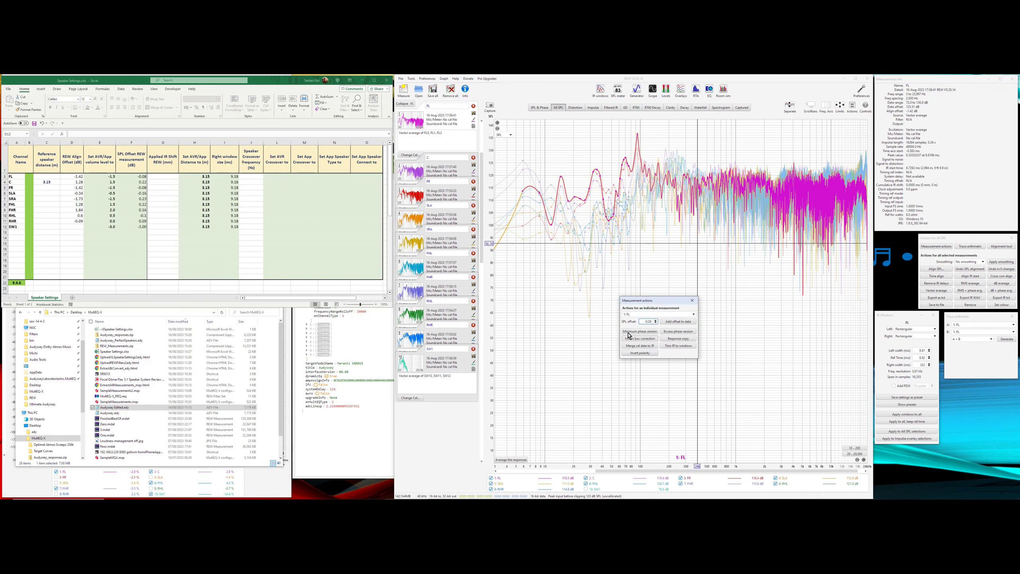
pyautogui.click(677, 322)
# Step: Add an SPL offset of 0.22 dB to the C measurement's data
pyautogui.click(464, 178)
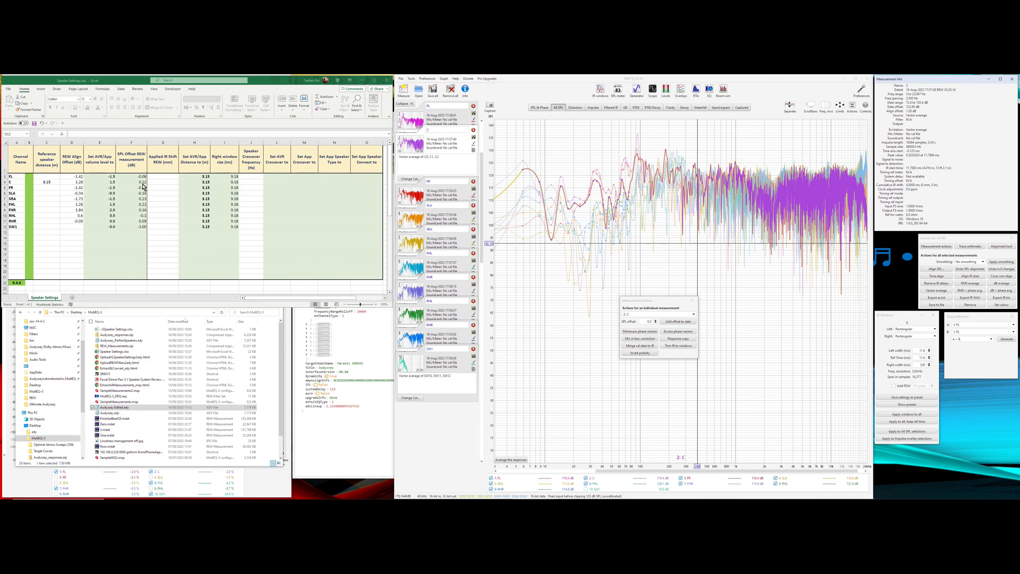
pyautogui.click(647, 321)
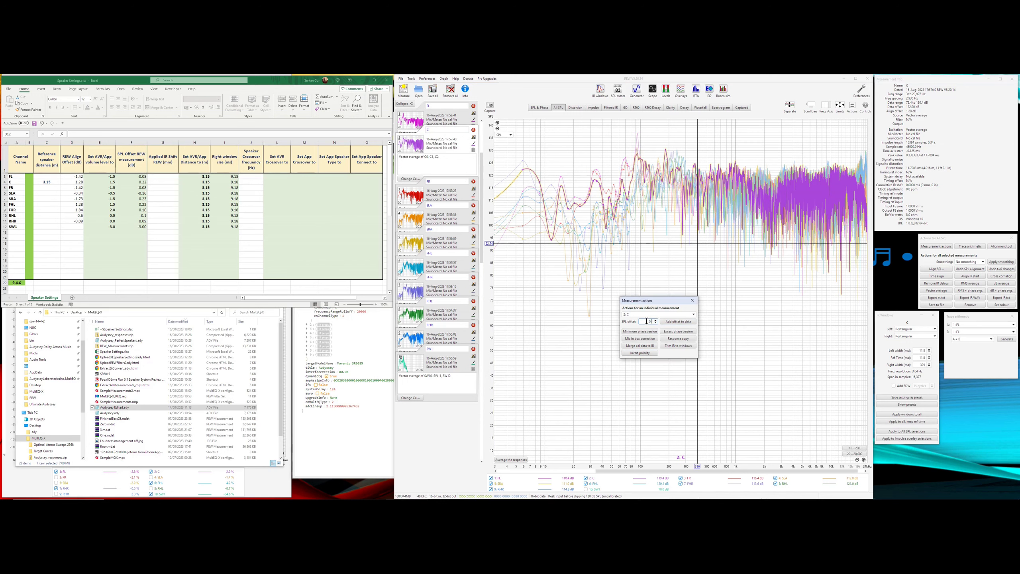
pyautogui.write('0.22')
pyautogui.click(669, 322)
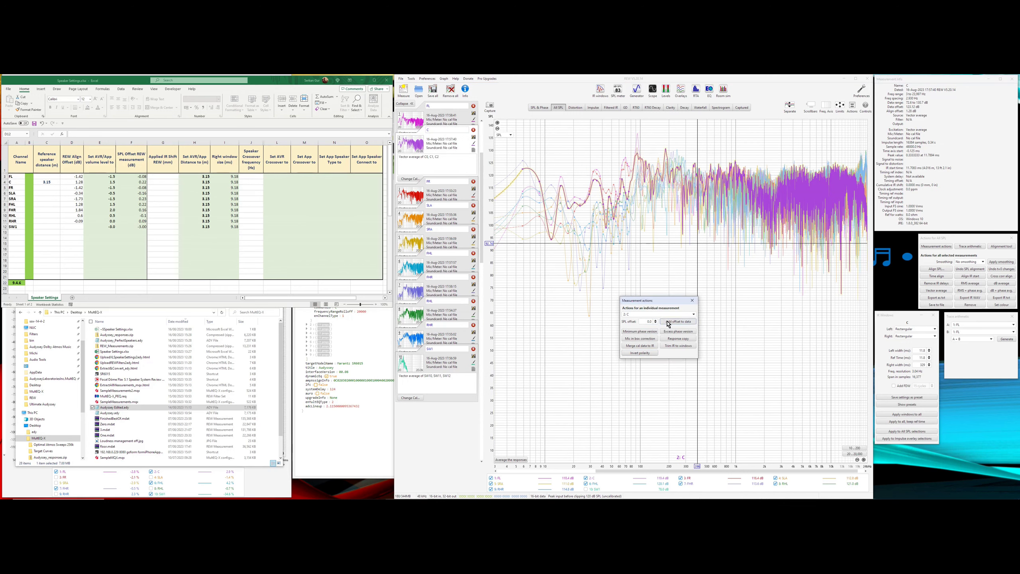
# Step: Add a further SPL offset of 0.09 dB to the C measurement's data and move the Measurement actions window back beside the other tool windows
pyautogui.click(139, 190)
pyautogui.click(647, 321)
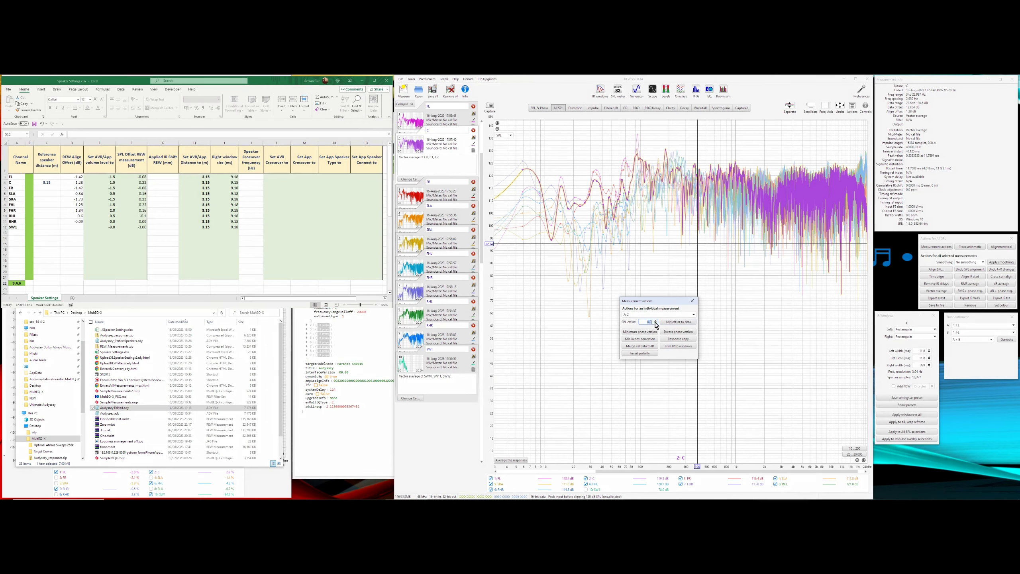
pyautogui.write('0.09')
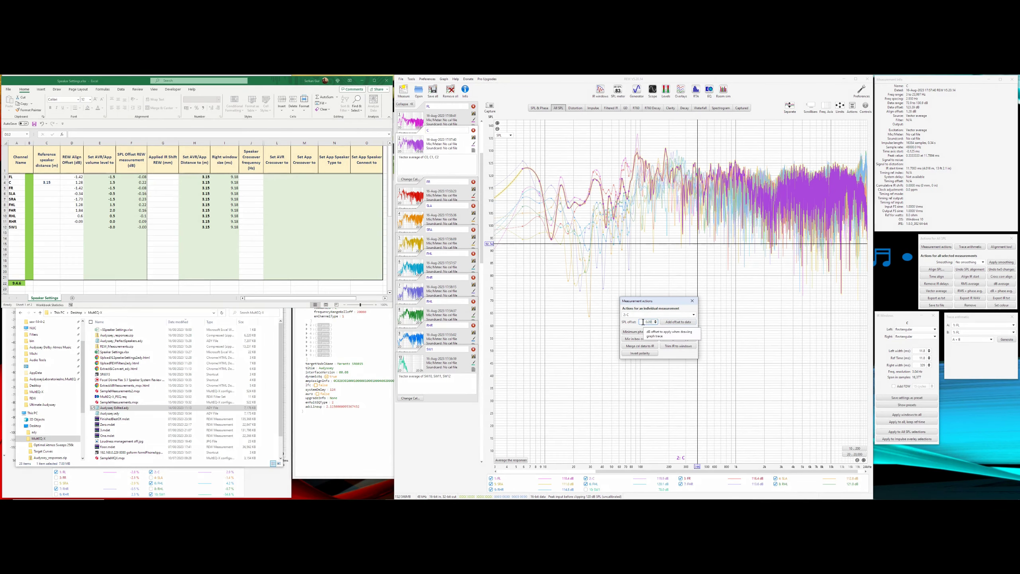
pyautogui.click(677, 322)
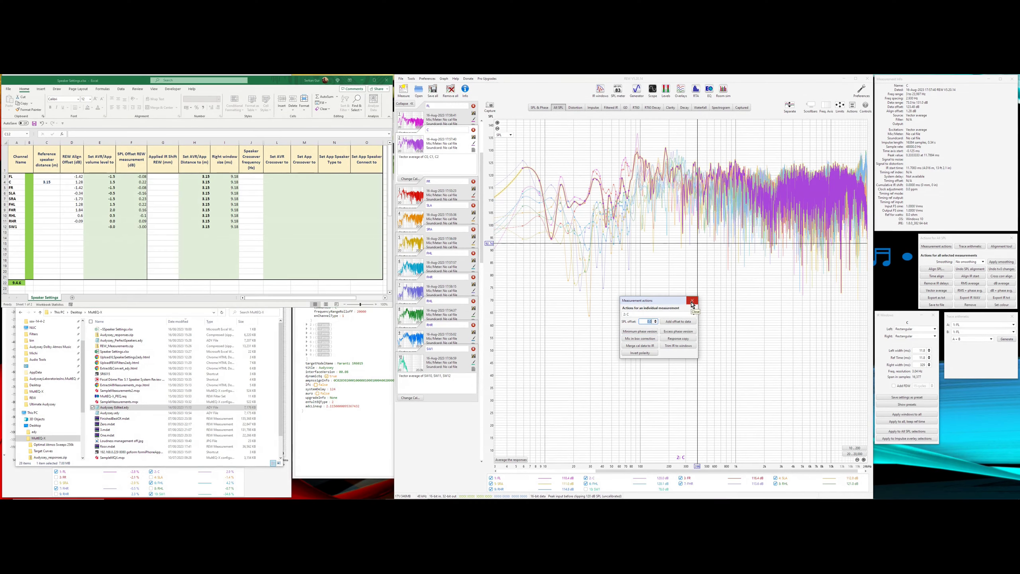
pyautogui.moveTo(658, 305); pyautogui.dragTo(978, 389)
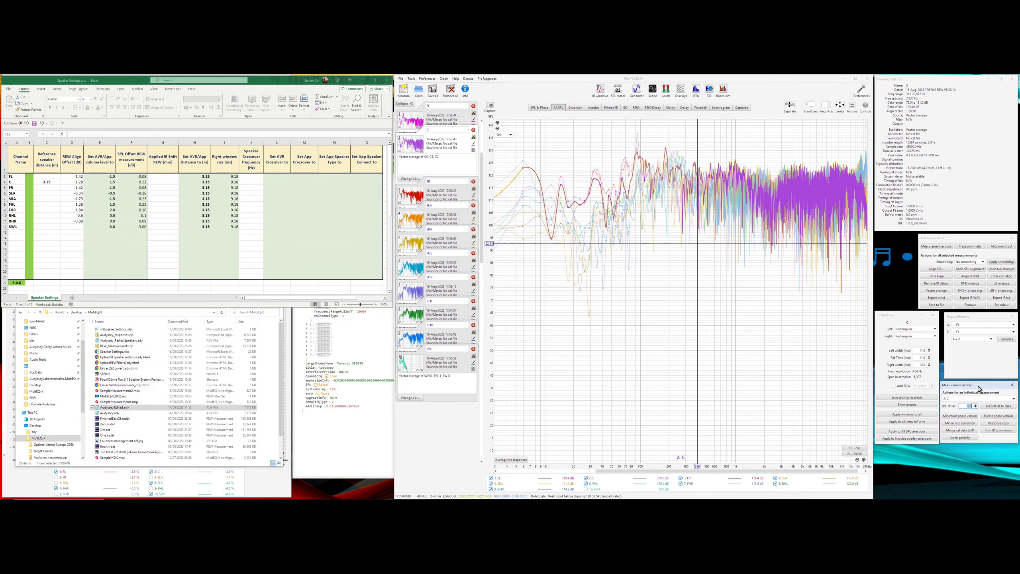
# Step: Open the Overlays window, include SW1 in the All SPL selection and copy the selections to the other overlay graphs
pyautogui.click(841, 251)
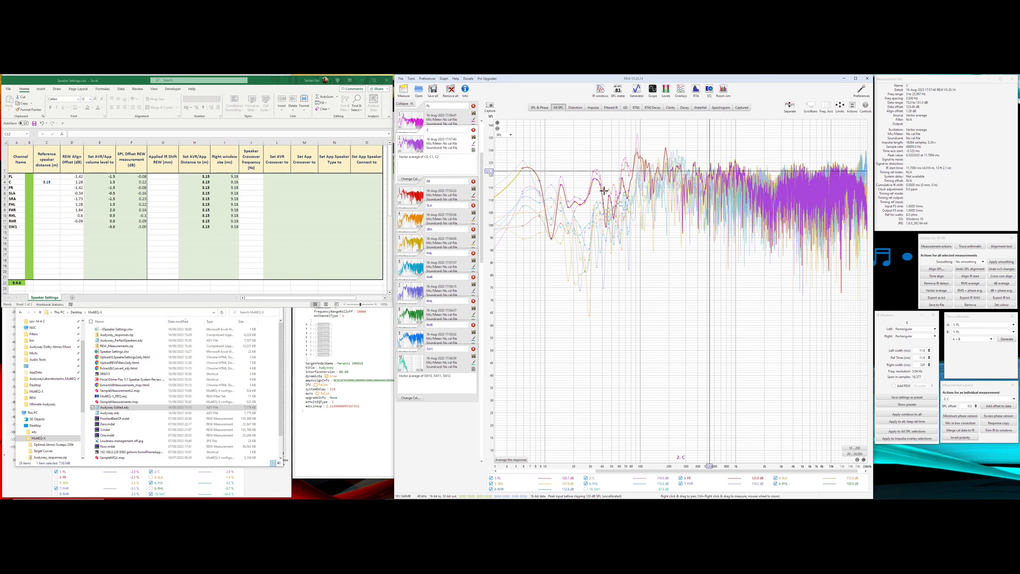
pyautogui.click(681, 91)
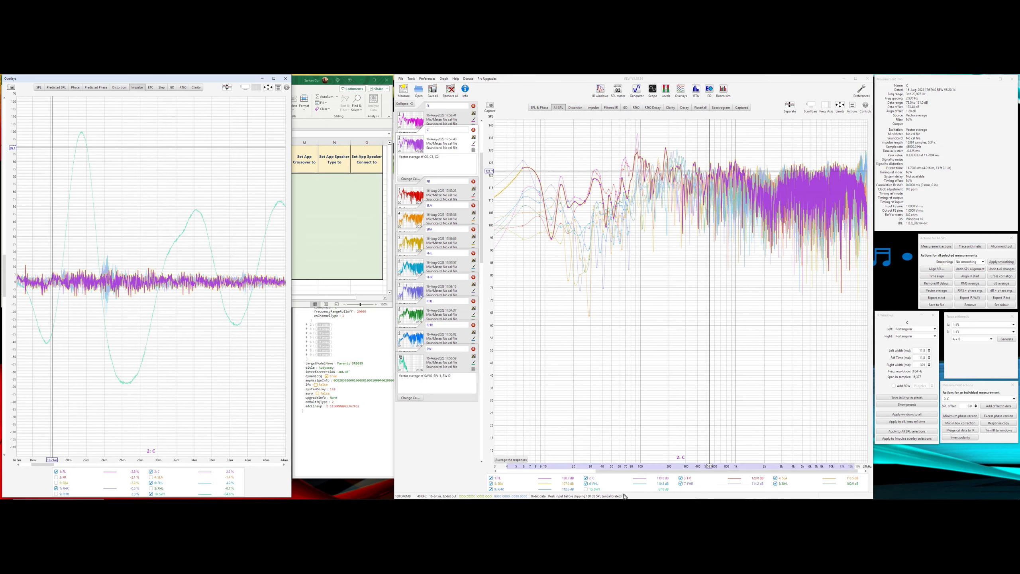
pyautogui.click(594, 489)
pyautogui.rightClick(609, 484)
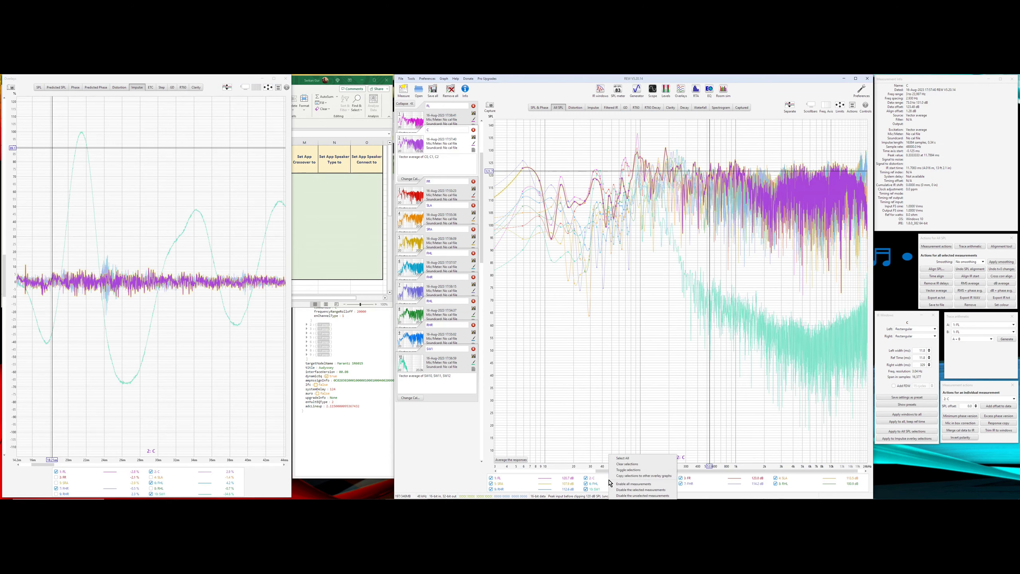
pyautogui.click(635, 476)
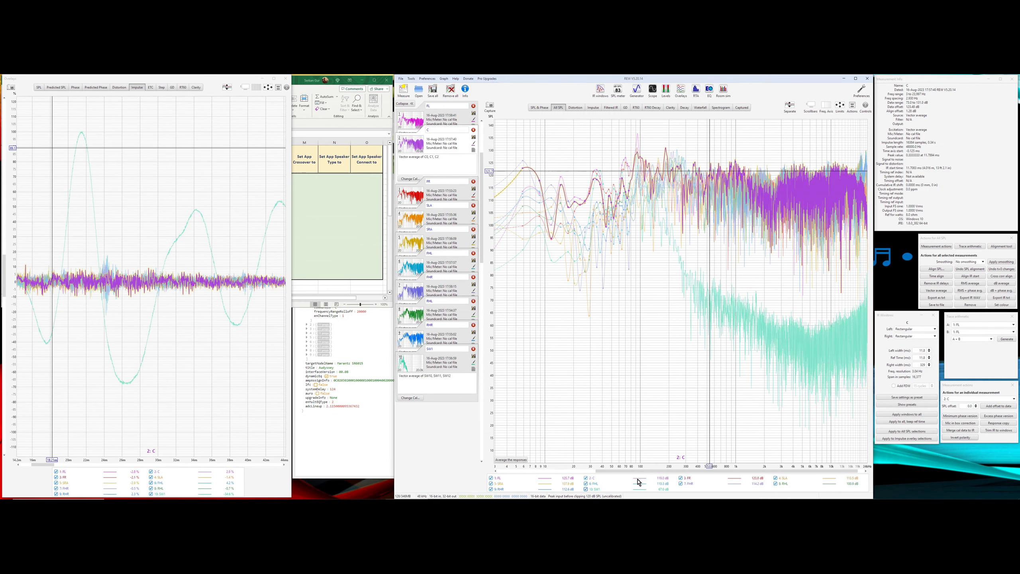
pyautogui.rightClick(622, 483)
pyautogui.click(642, 477)
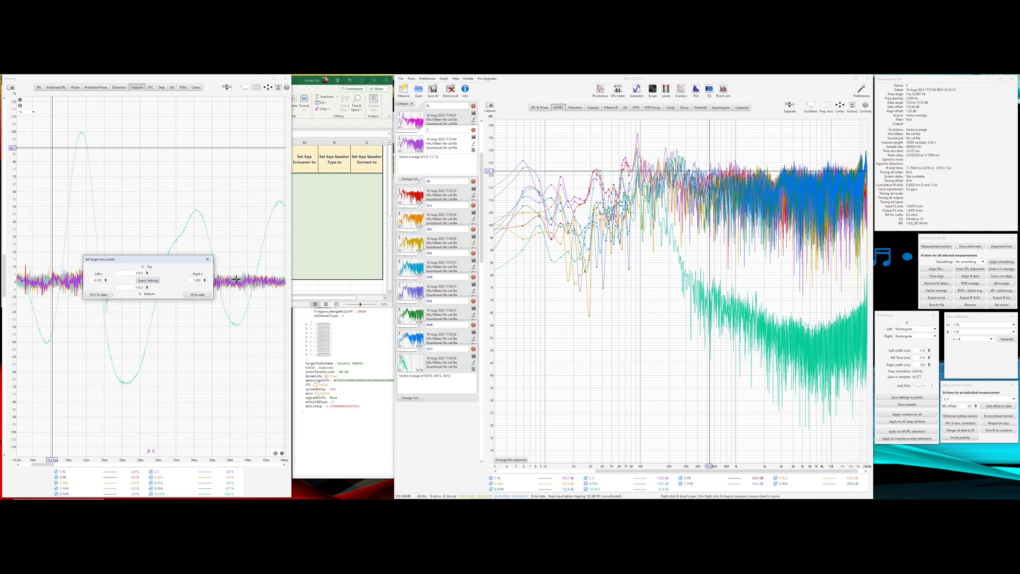
# Step: Fit the impulse overlay graph to the data, magnify its time axis and widen the Overlays window
pyautogui.click(205, 294)
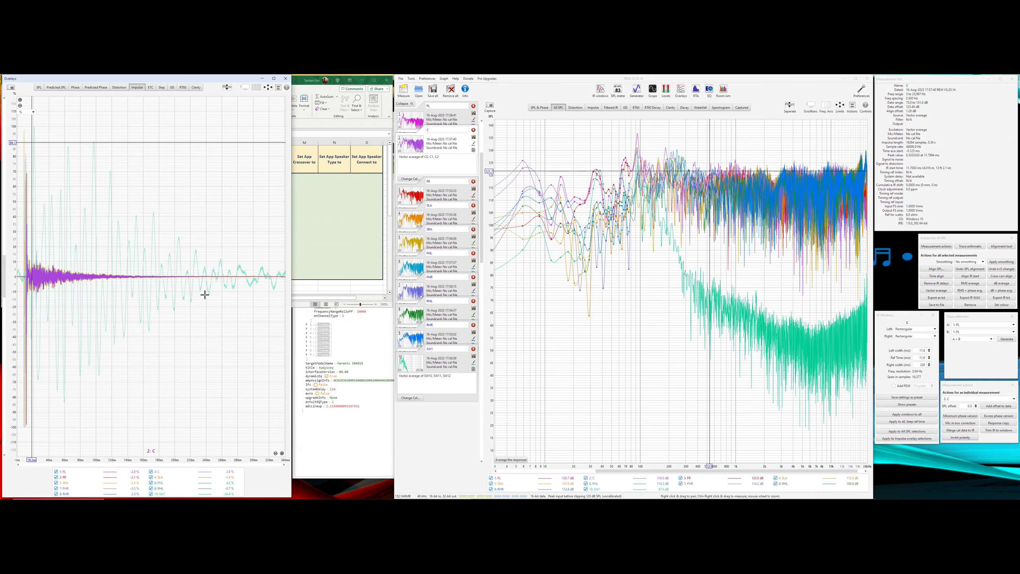
pyautogui.click(282, 453)
pyautogui.click(282, 452)
pyautogui.click(282, 452)
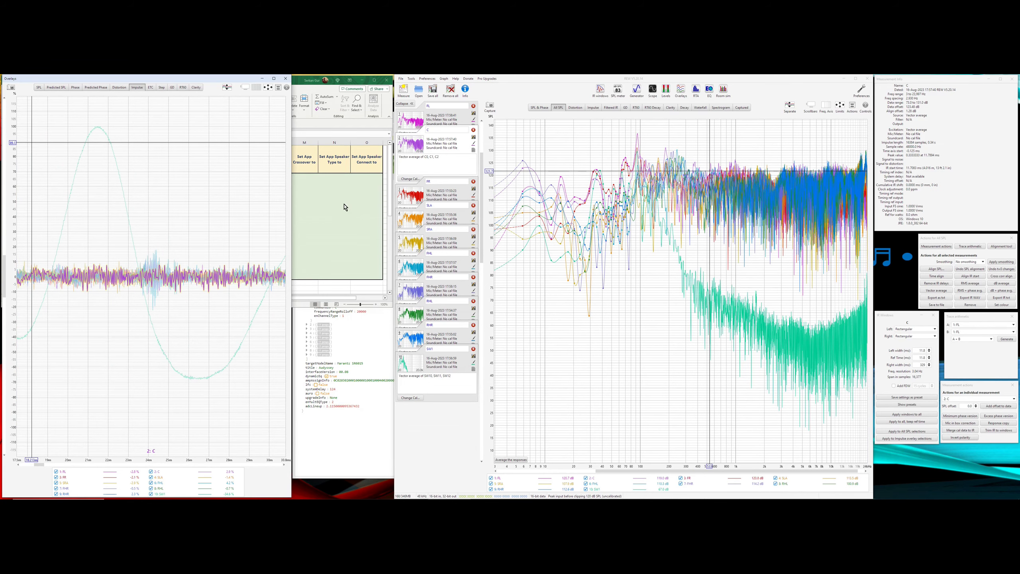
pyautogui.moveTo(292, 204); pyautogui.dragTo(388, 222)
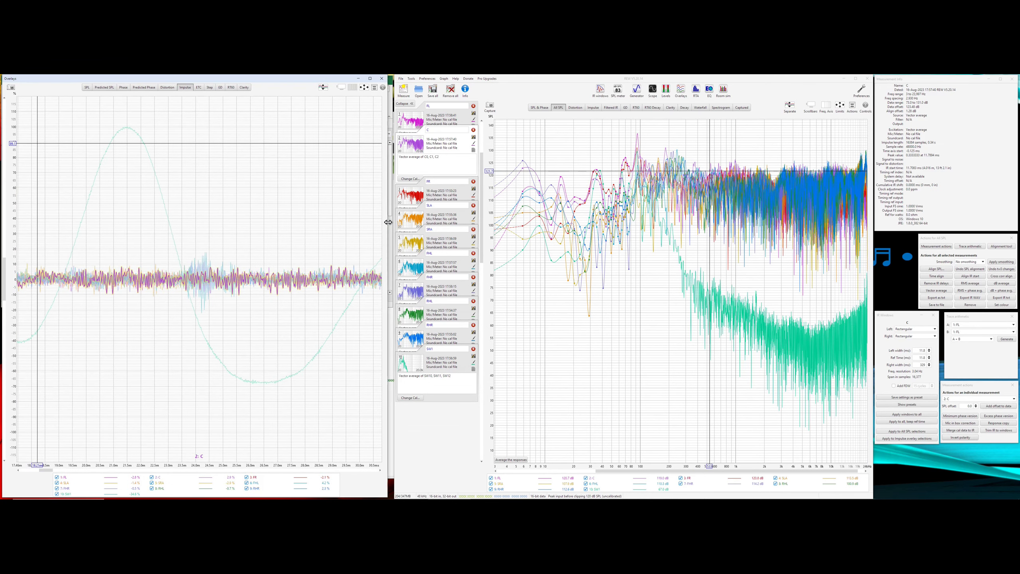
# Step: Examine the initial peaks of the overlaid impulse responses between about 7 ms and 13 ms
pyautogui.moveTo(320, 404); pyautogui.dragTo(344, 392)
pyautogui.moveTo(66, 317); pyautogui.dragTo(239, 317)
pyautogui.moveTo(71, 299)
pyautogui.mouseDown()
pyautogui.moveTo(184, 299)
pyautogui.moveTo(214, 287)
pyautogui.moveTo(69, 318)
pyautogui.mouseUp()
pyautogui.moveTo(163, 264); pyautogui.dragTo(308, 212)
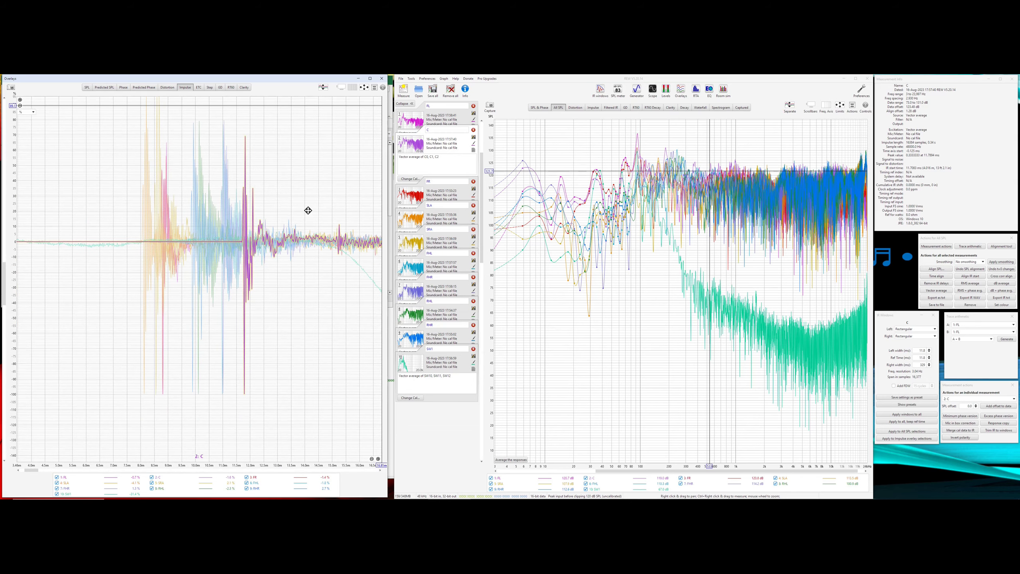
pyautogui.click(378, 458)
pyautogui.click(377, 458)
pyautogui.click(378, 459)
pyautogui.moveTo(20, 322); pyautogui.dragTo(273, 308)
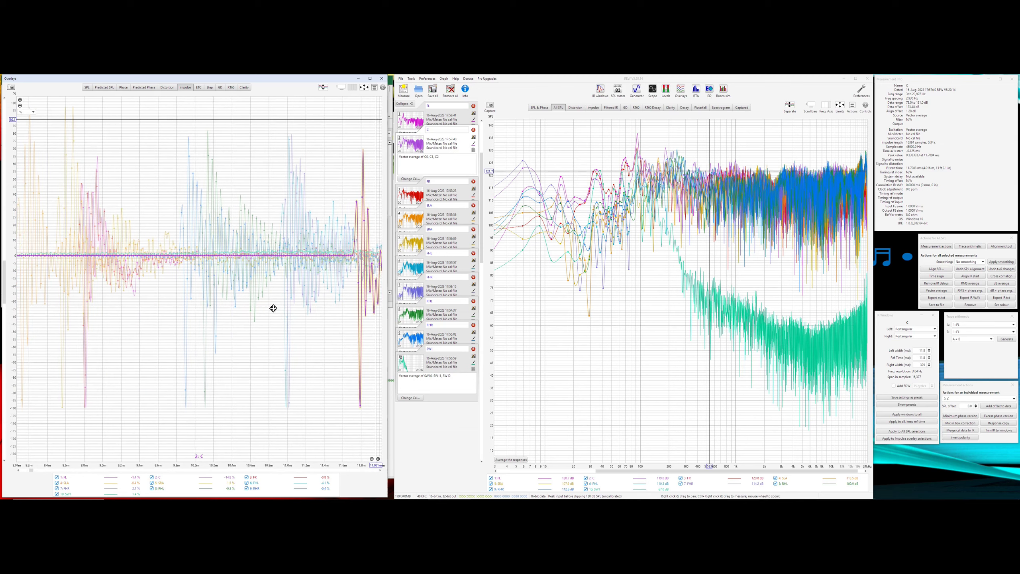
pyautogui.click(371, 458)
pyautogui.moveTo(251, 392); pyautogui.dragTo(186, 398)
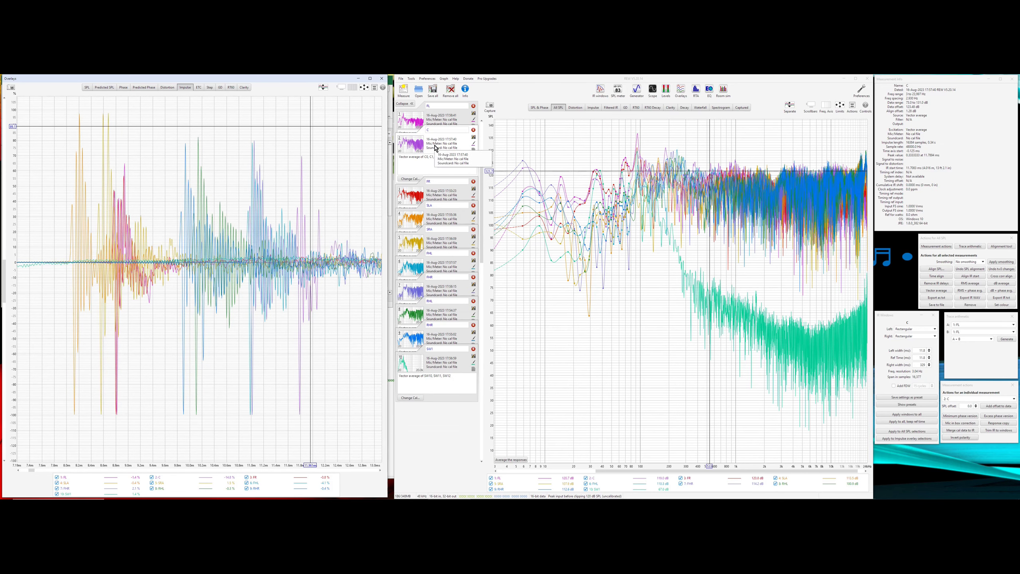
# Step: Move the C measurement to the head of the measurement list and cross-correlation align all selected measurements
pyautogui.moveTo(442, 146); pyautogui.dragTo(439, 116)
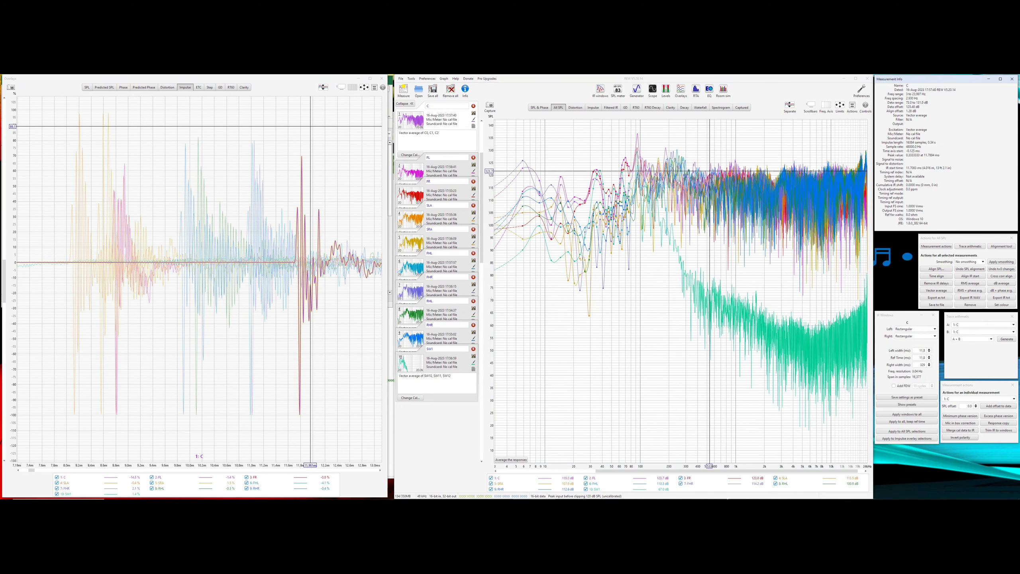
pyautogui.click(998, 277)
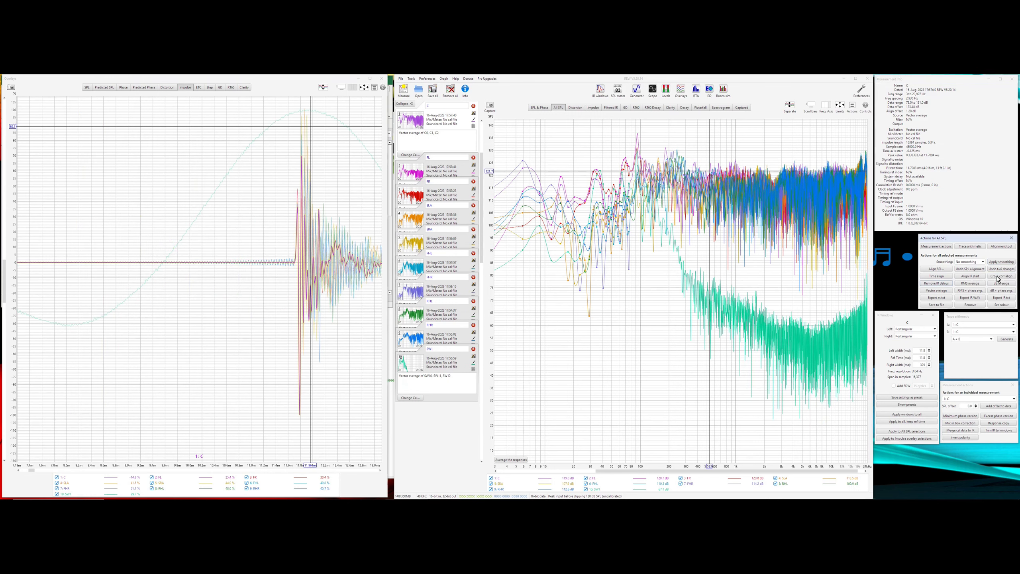
pyautogui.moveTo(279, 221); pyautogui.dragTo(193, 283)
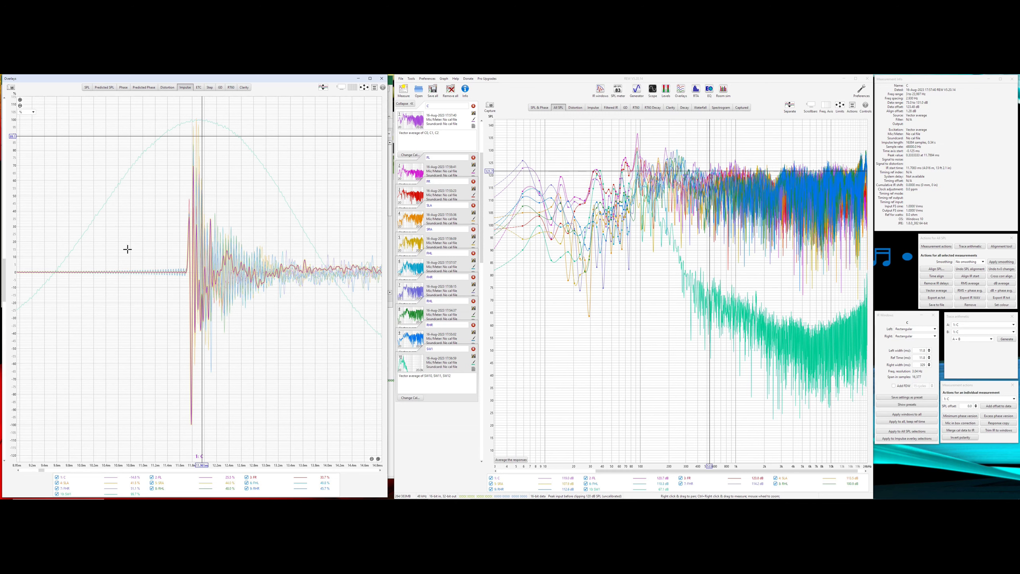
# Step: Inspect the aligned impulse responses in the Overlays window, and minimise that window
pyautogui.moveTo(109, 303); pyautogui.dragTo(314, 371)
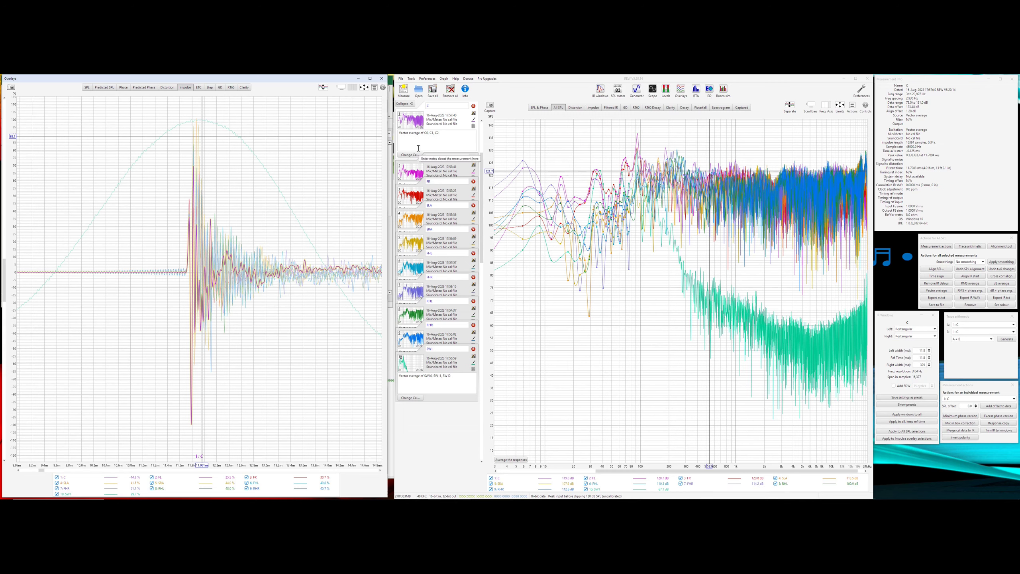
pyautogui.click(358, 79)
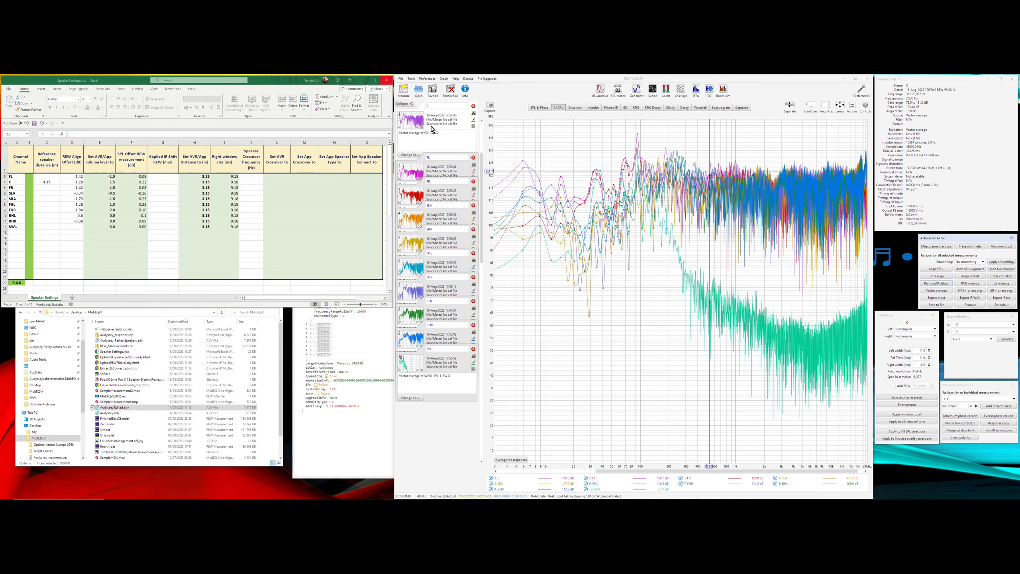
# Step: Look up FL's cumulative IR shift and enter 1020 mm as its applied IR shift in the Speaker Settings sheet
pyautogui.click(525, 160)
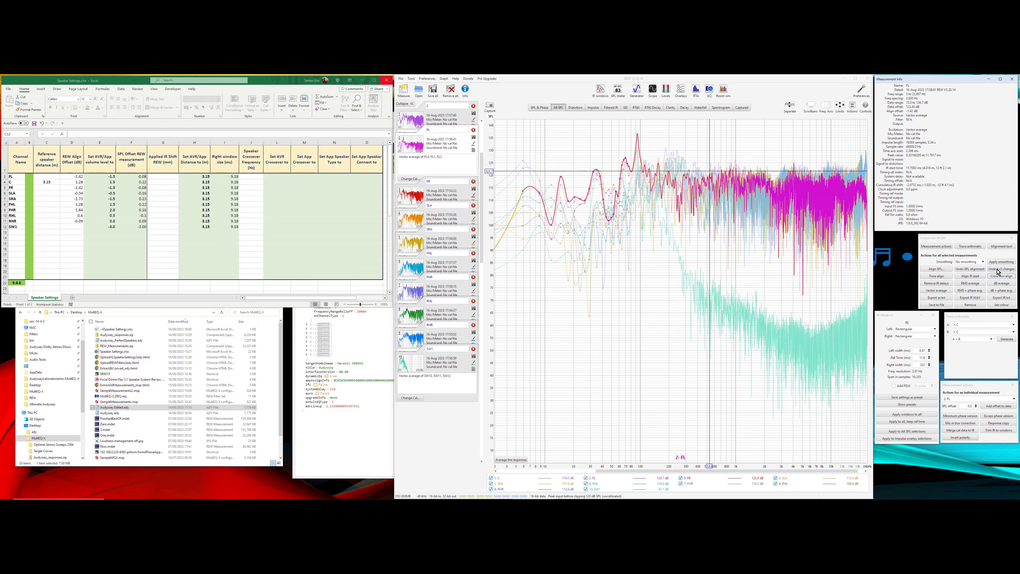
pyautogui.click(163, 177)
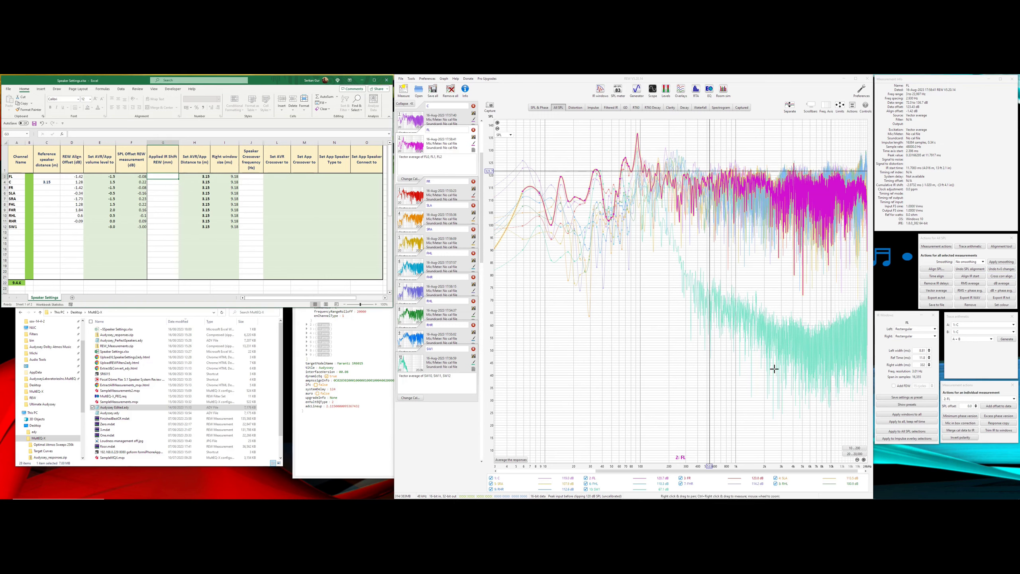
pyautogui.write('1020')
pyautogui.press('Return')
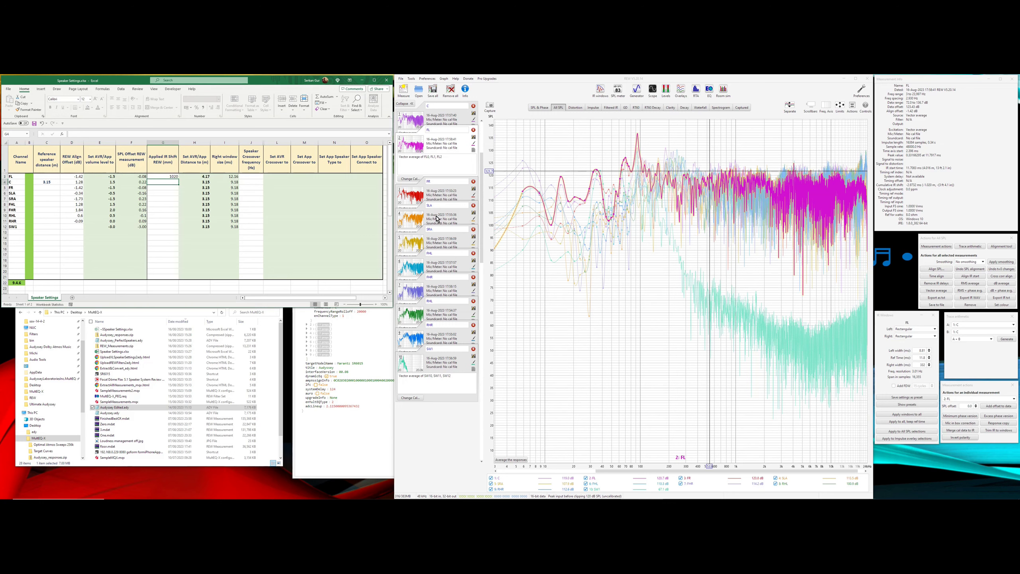
# Step: Check the sign of the shift against the FR and FL measurement info, and correct FL's applied IR shift to -1020 mm
pyautogui.click(438, 193)
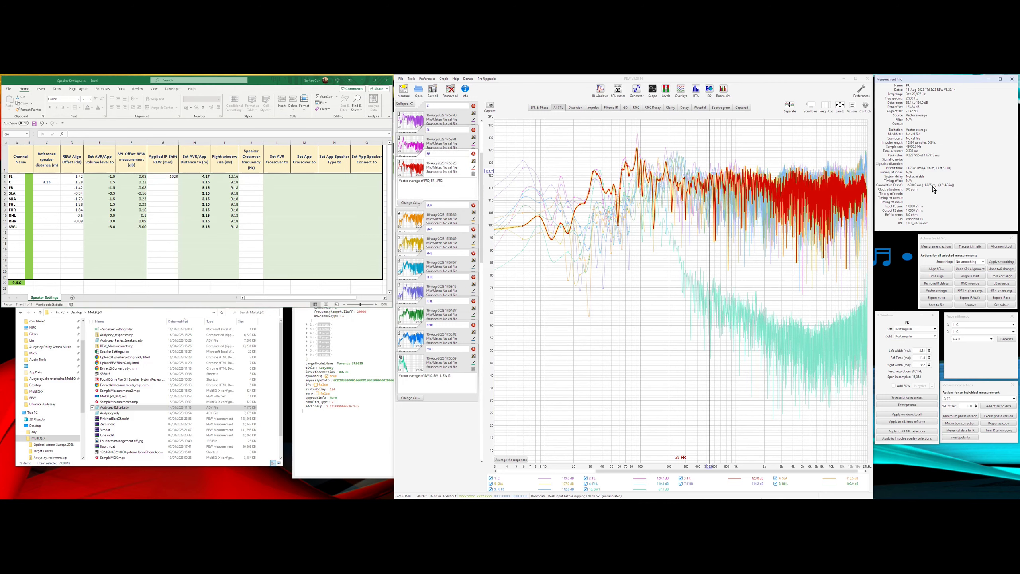
pyautogui.click(457, 147)
pyautogui.click(173, 177)
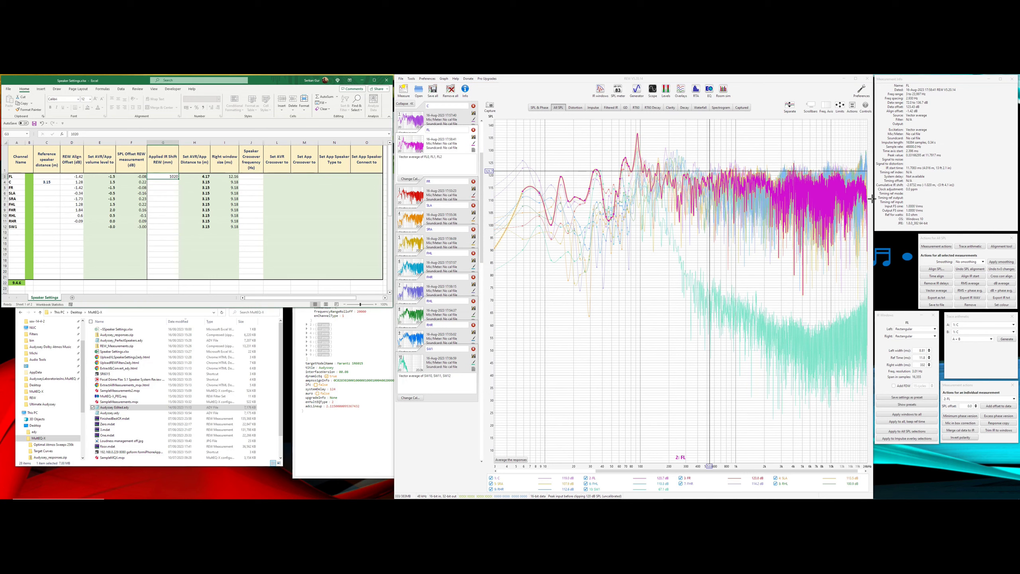
pyautogui.click(459, 217)
pyautogui.click(452, 145)
pyautogui.click(170, 176)
pyautogui.write('-1020')
pyautogui.press('Return')
# Step: Record the applied IR shifts of the speakers from FR through RHR, entering -648 mm for RHR
pyautogui.click(442, 194)
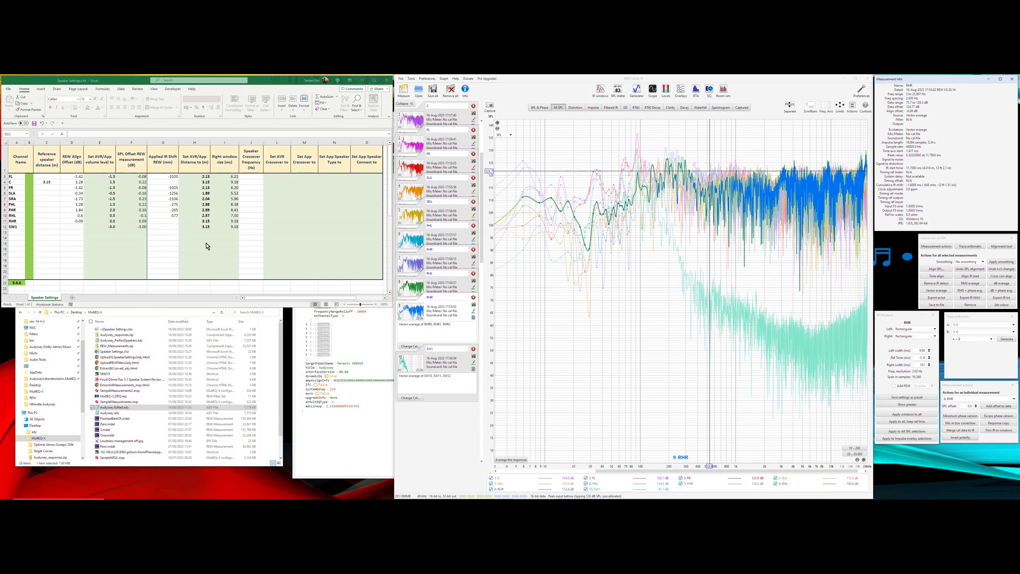
pyautogui.click(168, 221)
pyautogui.write('-6')
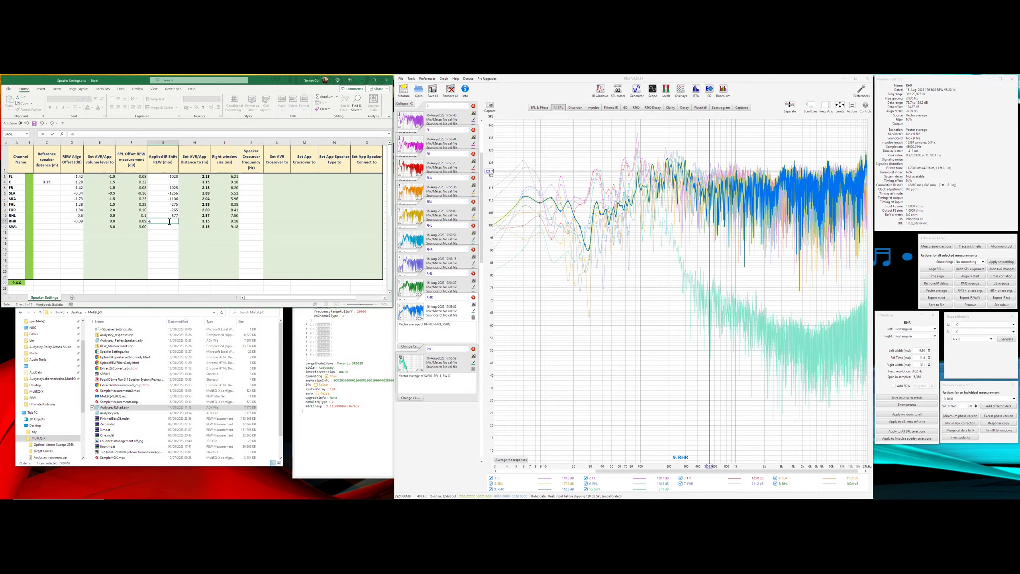
pyautogui.write('48')
pyautogui.press('Return')
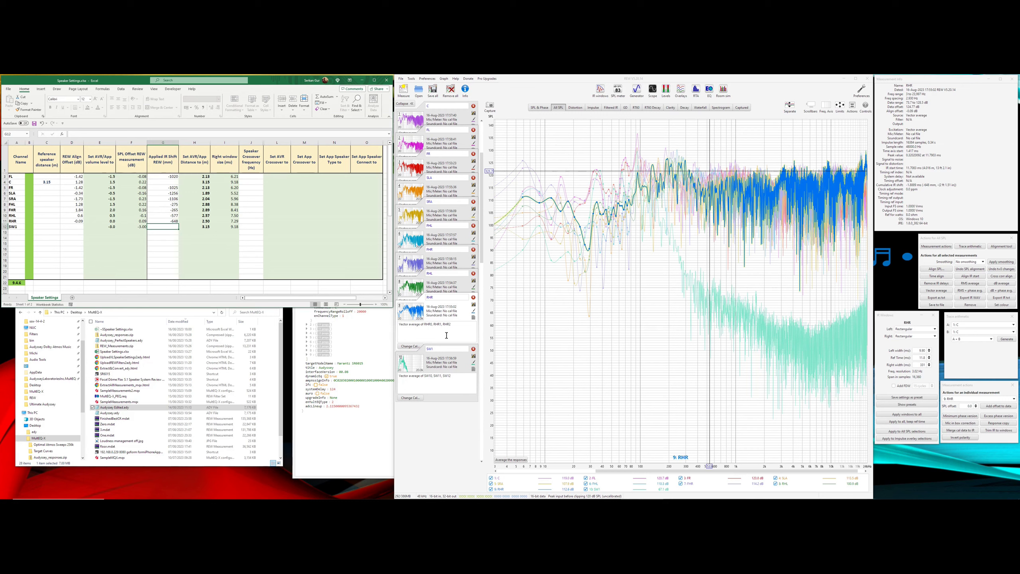
# Step: Look up SW1's cumulative IR shift and record 3282 mm as its applied IR shift in the sheet
pyautogui.click(434, 361)
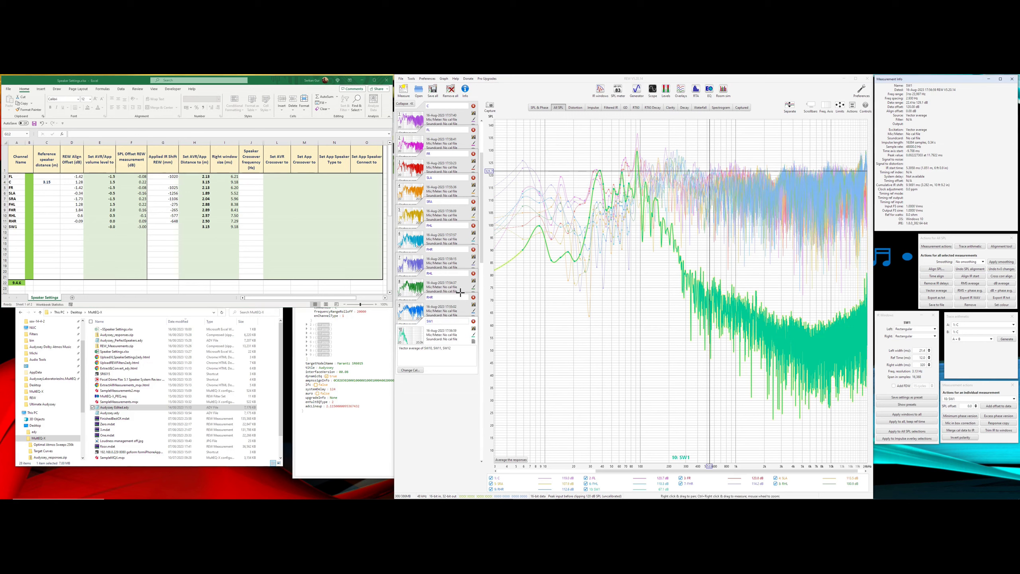
pyautogui.click(171, 230)
pyautogui.write('3282')
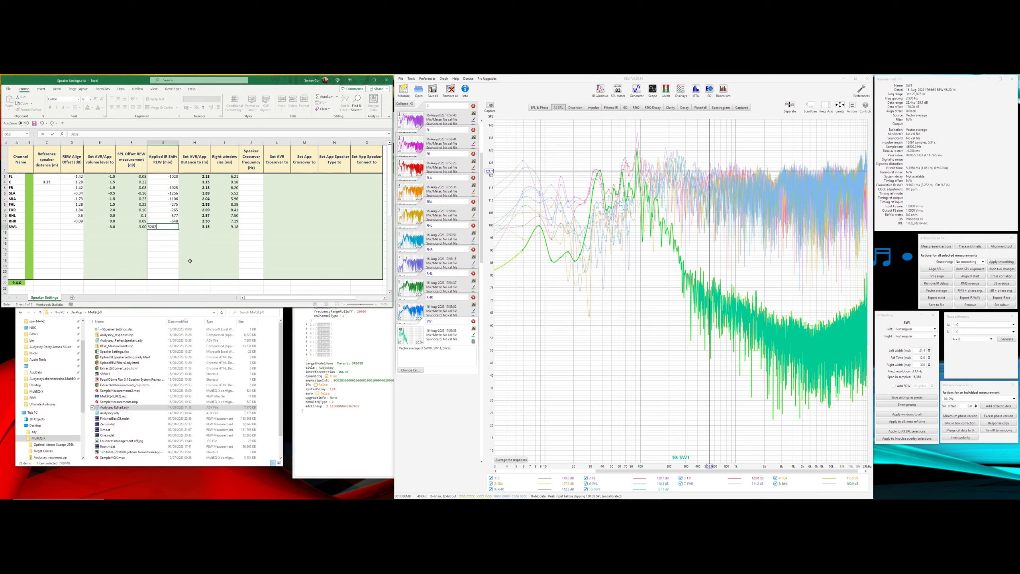
pyautogui.press('Return')
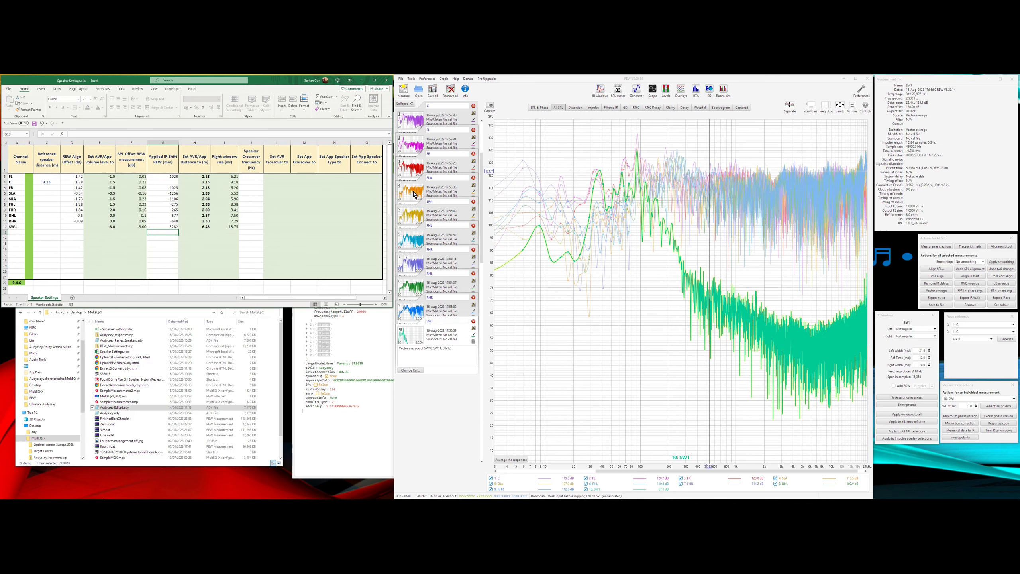
# Step: Widen the REW window, exclude SW1 from the All SPL selection and create a dB average of the remaining speakers
pyautogui.moveTo(390, 192); pyautogui.dragTo(244, 193)
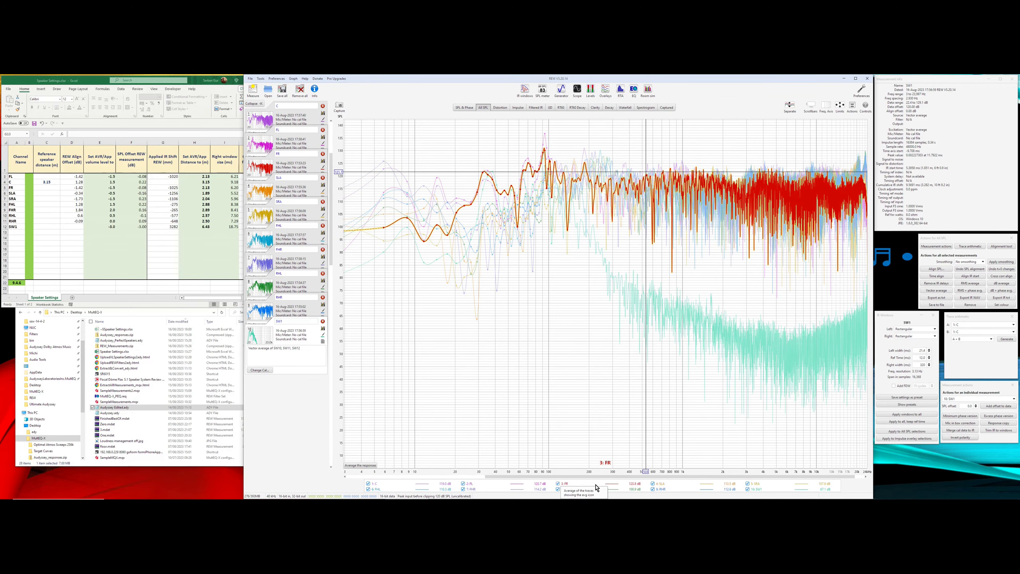
pyautogui.click(747, 489)
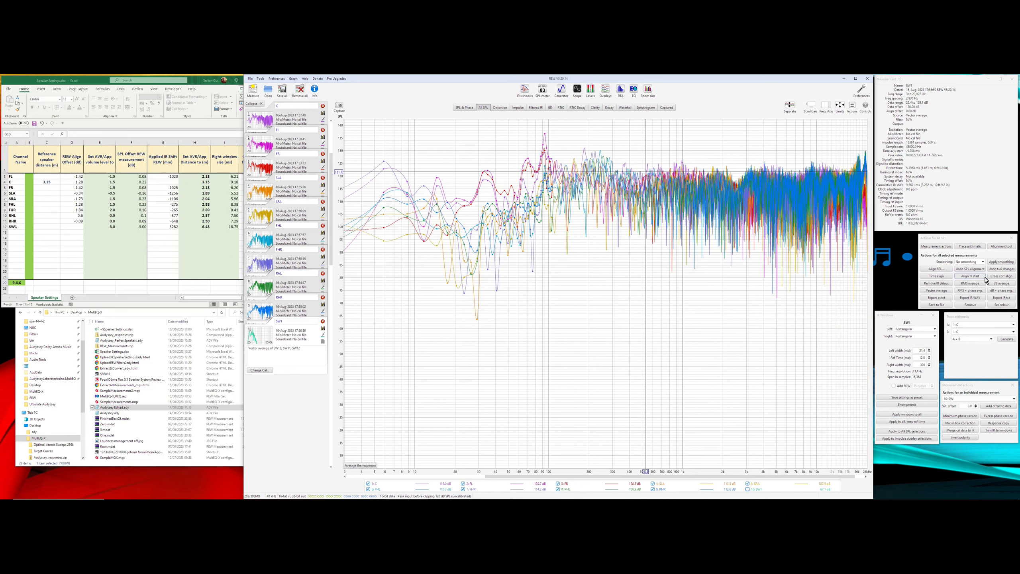
pyautogui.click(999, 284)
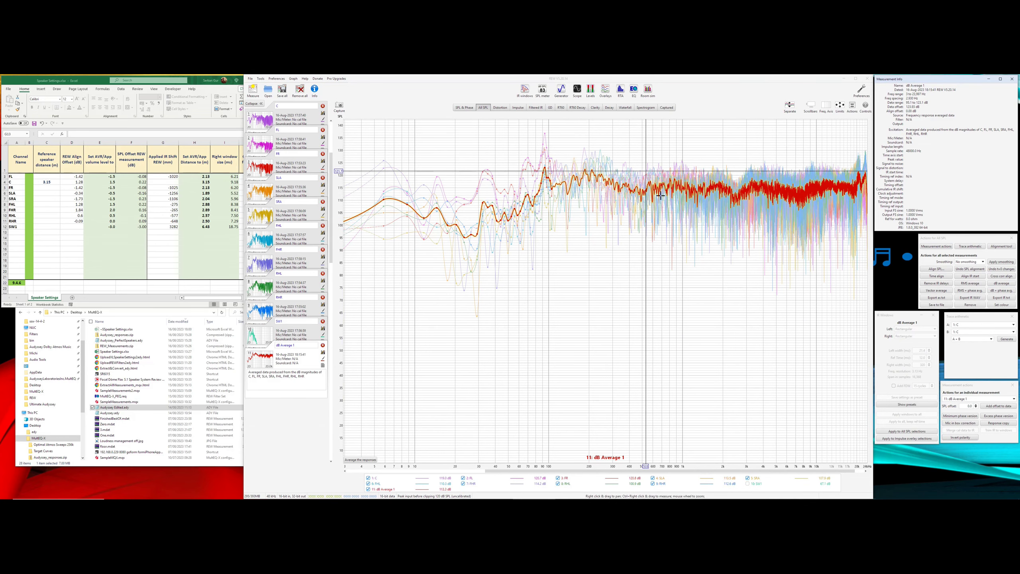
# Step: Open the EQ window for the dB average and load the Olive Toole Target file as the house curve
pyautogui.click(633, 90)
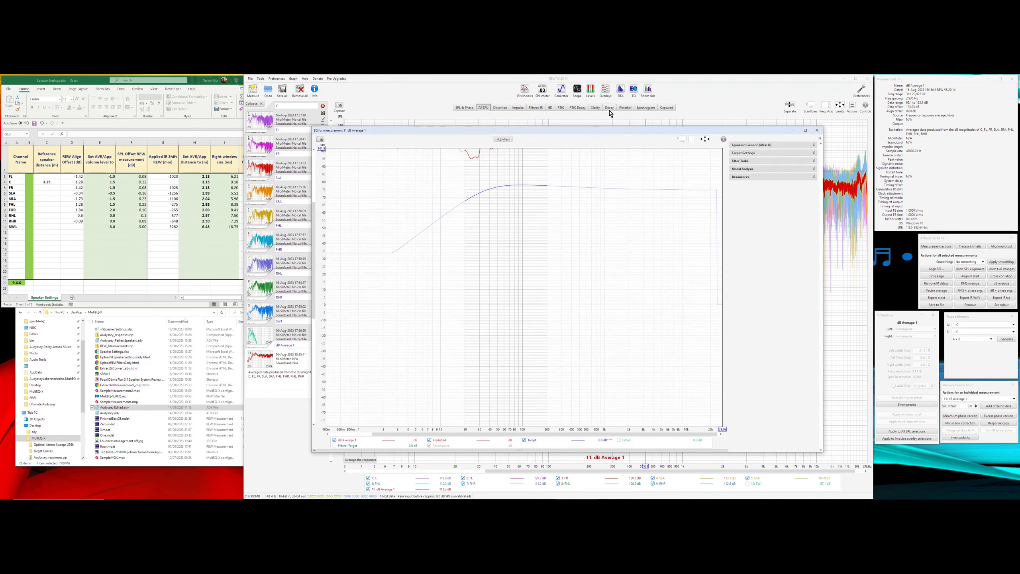
pyautogui.click(743, 154)
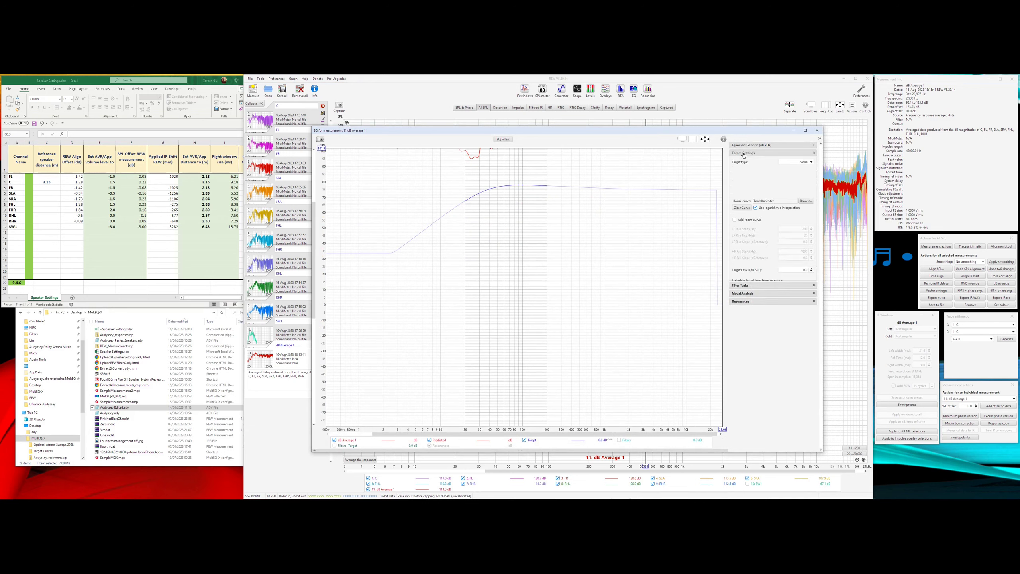
pyautogui.click(805, 201)
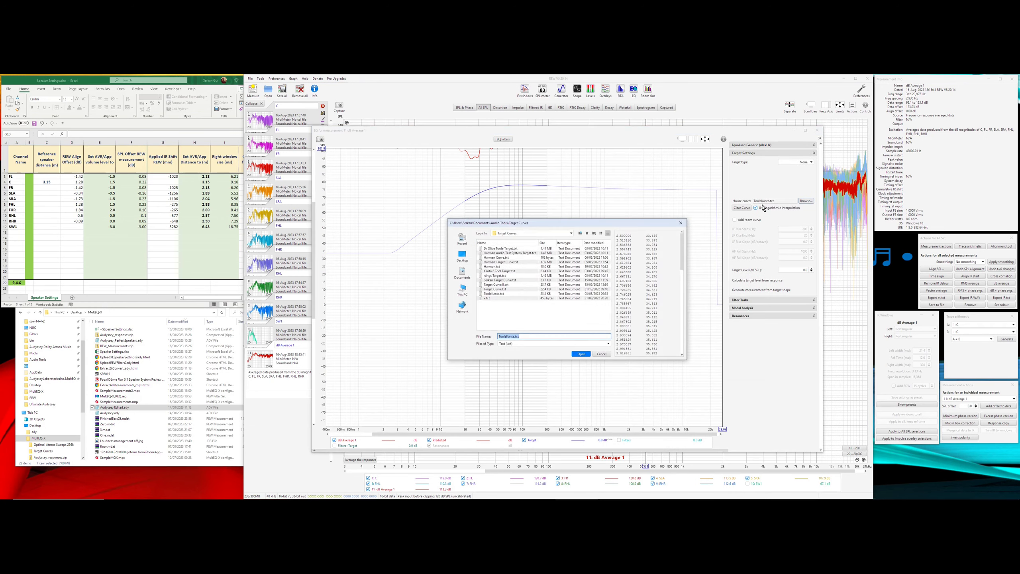
pyautogui.doubleClick(503, 246)
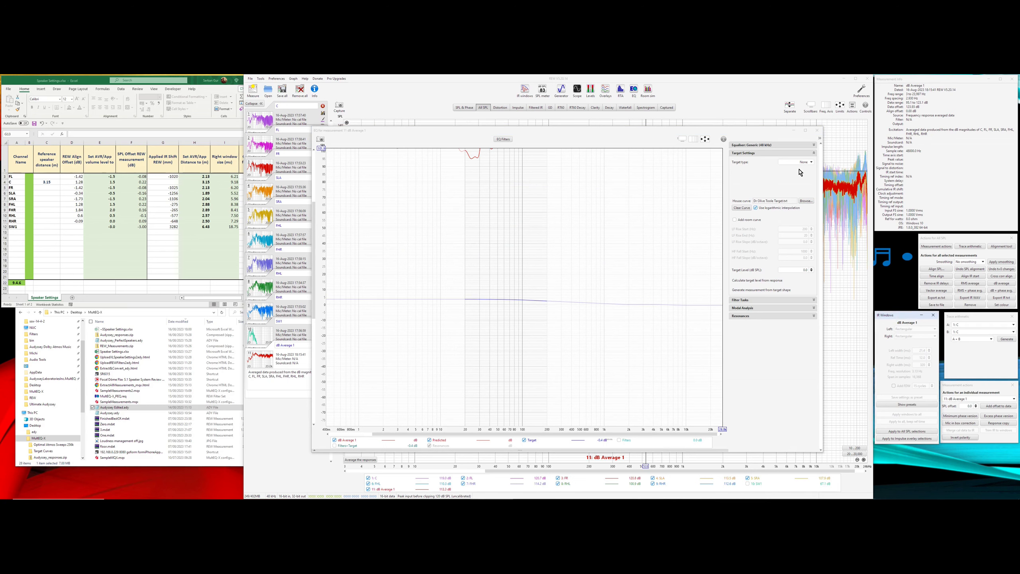
# Step: Calculate the target level from the dB average's response and generate a measurement from the target shape
pyautogui.click(762, 280)
pyautogui.click(704, 139)
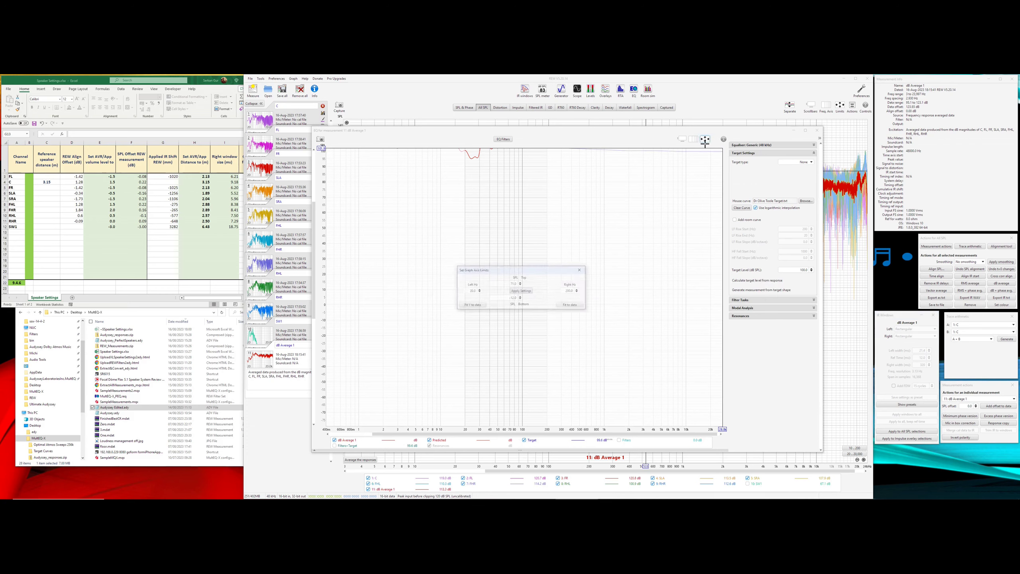
pyautogui.click(569, 304)
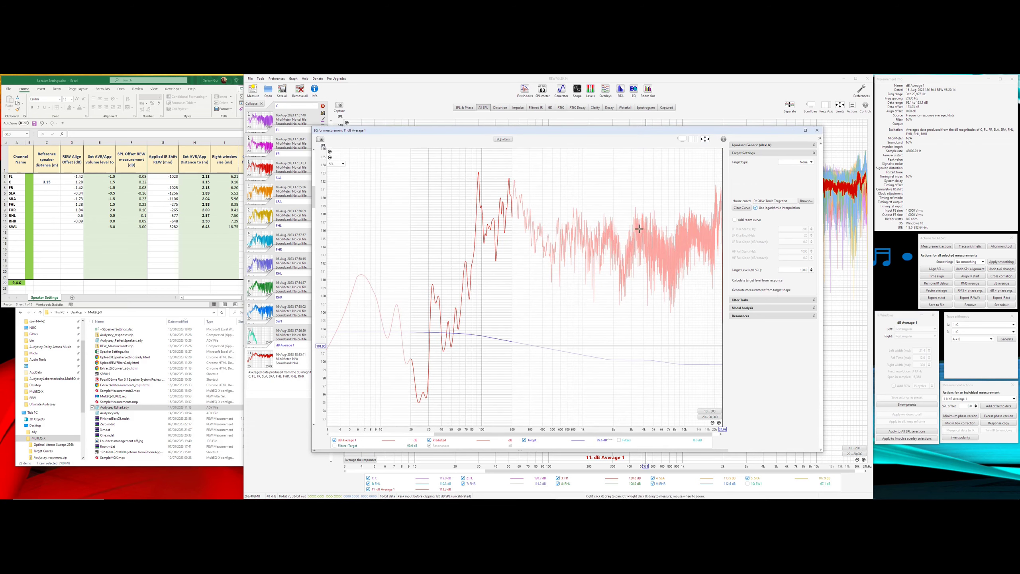
pyautogui.click(761, 281)
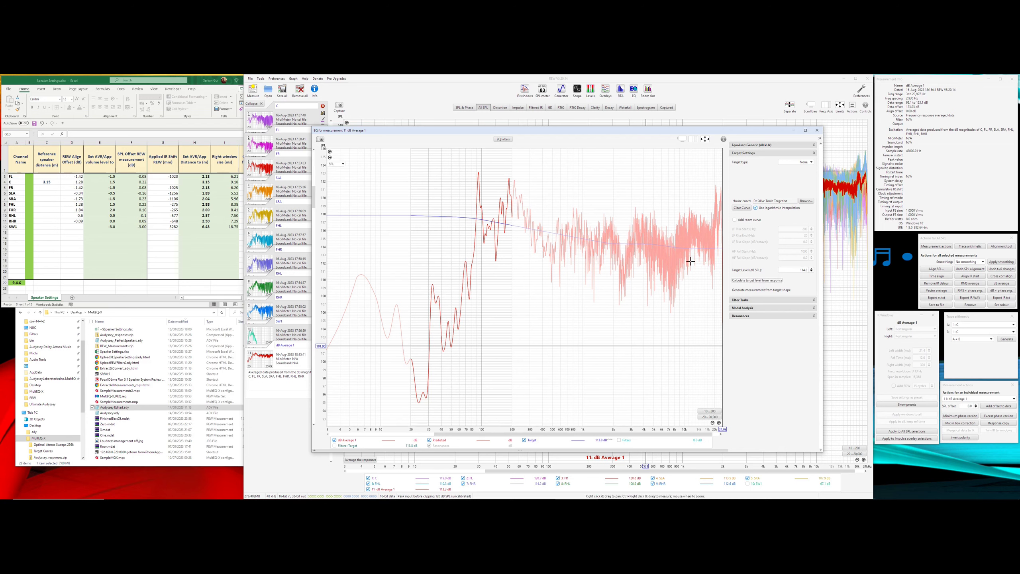
pyautogui.click(765, 290)
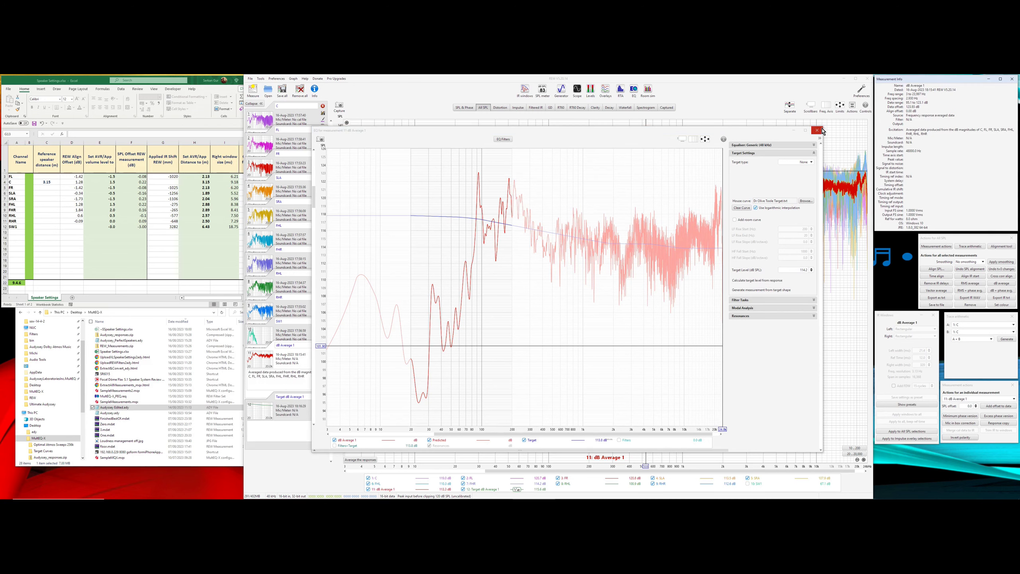
# Step: Load the Harman house curve in the target settings and recalculate the target level from the response
pyautogui.click(805, 201)
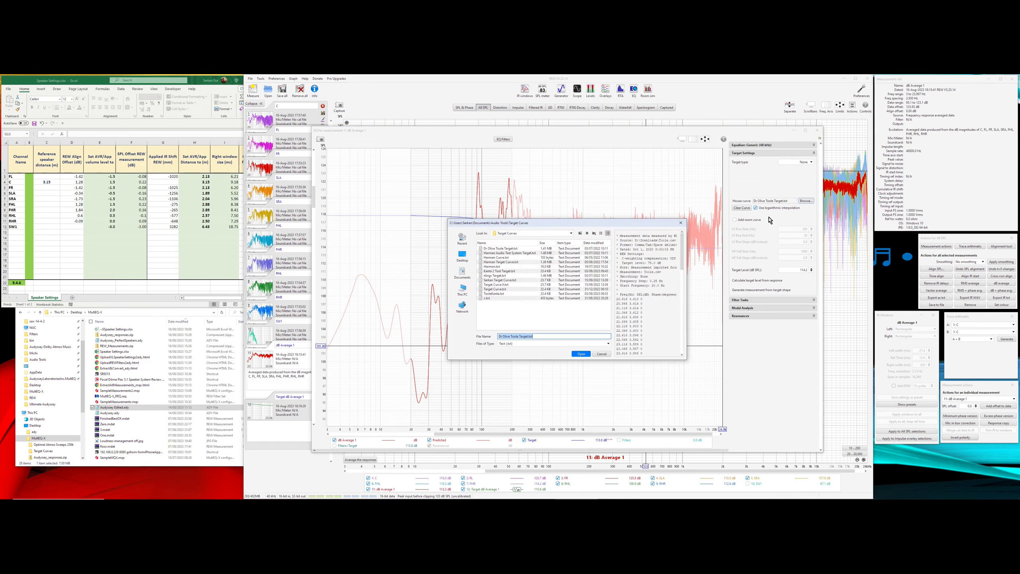
pyautogui.doubleClick(499, 266)
pyautogui.click(772, 280)
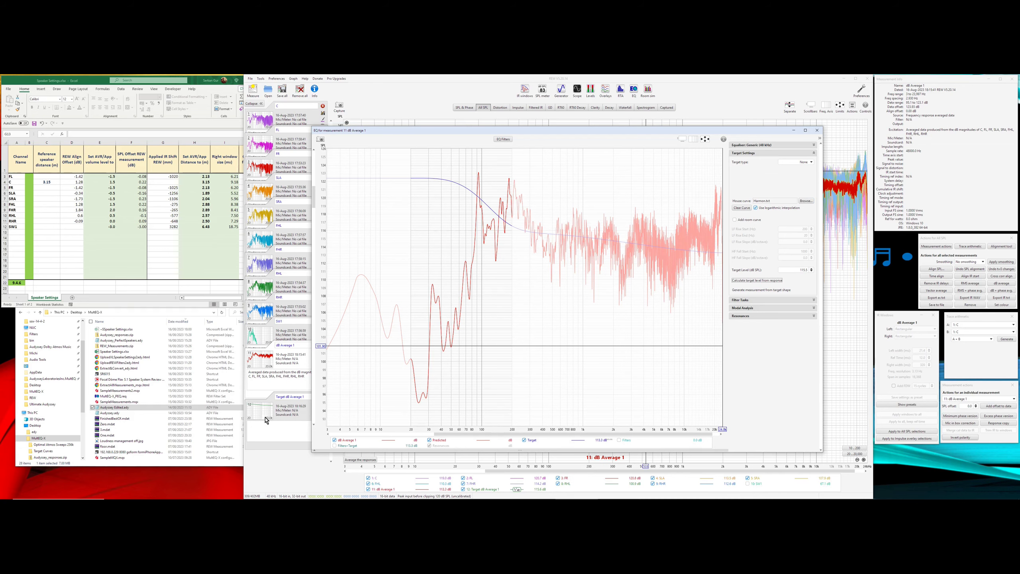
# Step: Examine the Focal Dôme Flax 5.1 review's frequency response graph and the -3 dB and -6 dB points for satellites and subwoofer
pyautogui.doubleClick(120, 379)
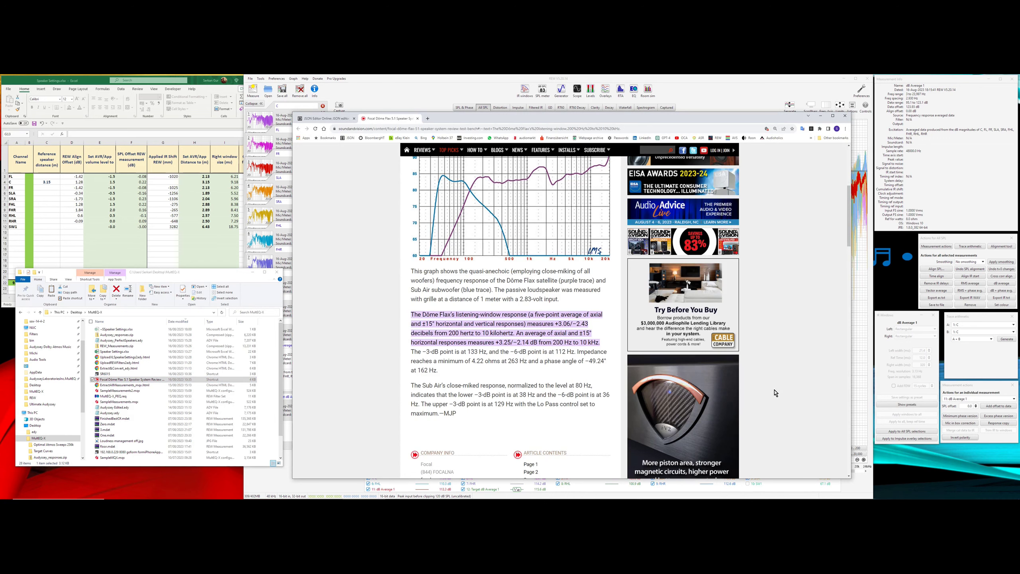
pyautogui.scroll(2, 776, 368)
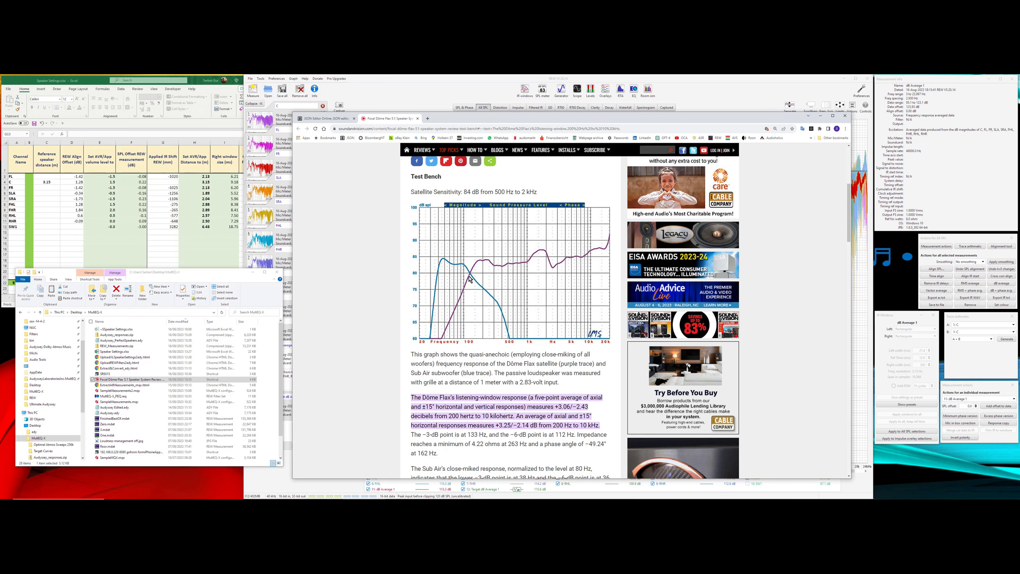
pyautogui.scroll(-2, 470, 279)
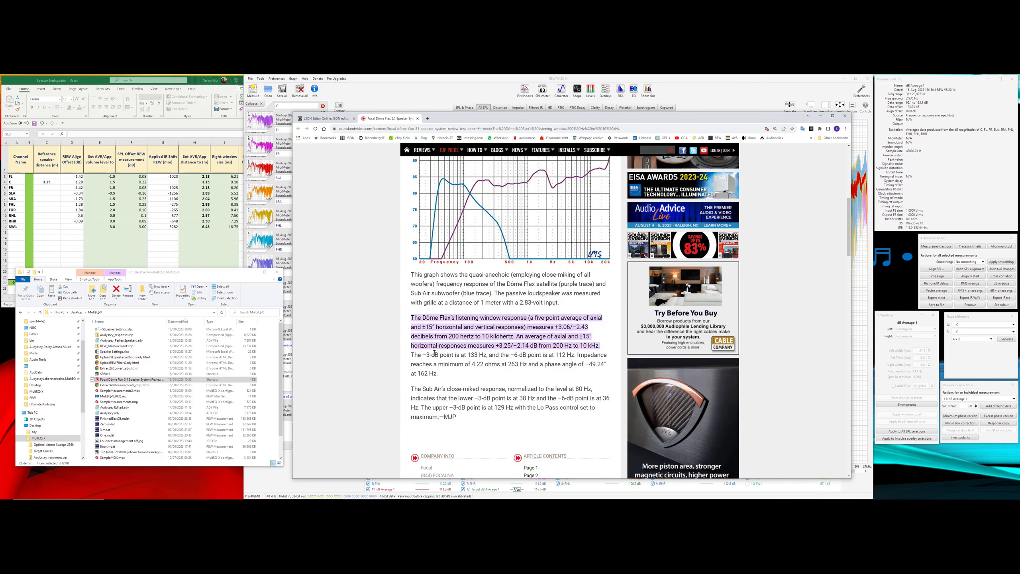
pyautogui.moveTo(472, 357); pyautogui.dragTo(580, 363)
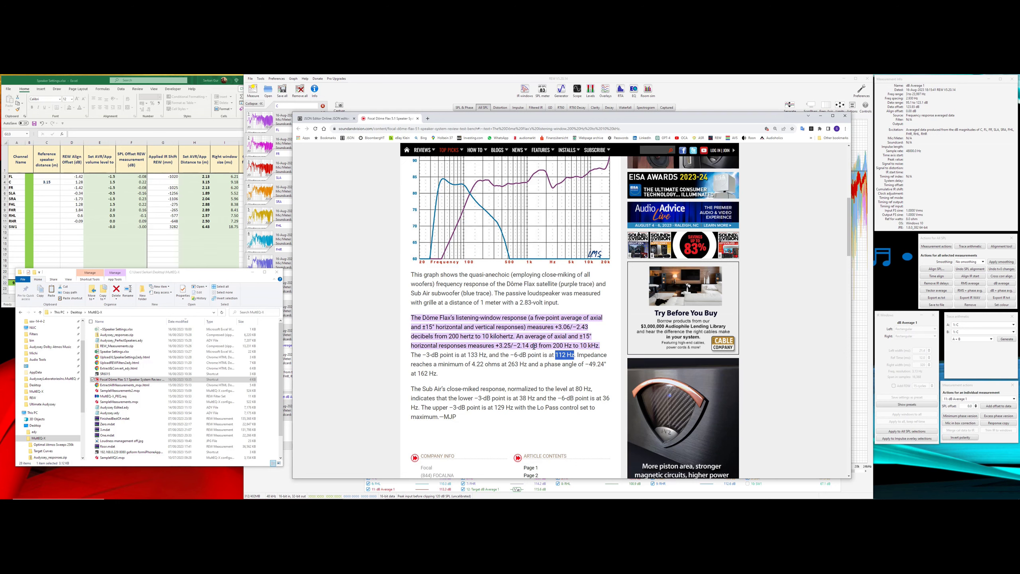
pyautogui.moveTo(590, 398)
pyautogui.mouseDown()
pyautogui.moveTo(468, 408)
pyautogui.moveTo(573, 405)
pyautogui.mouseUp()
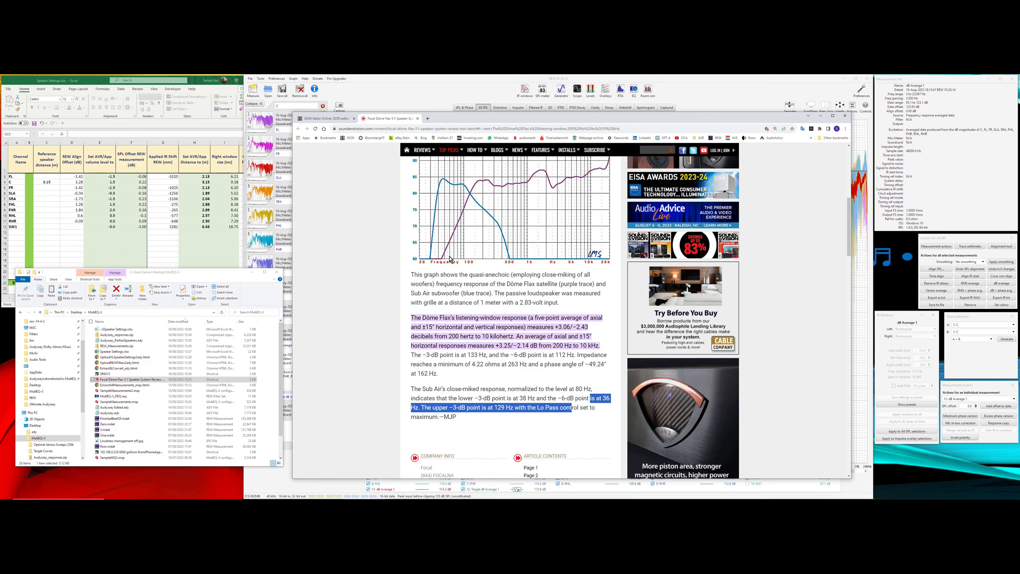
pyautogui.moveTo(475, 150)
pyautogui.click(821, 116)
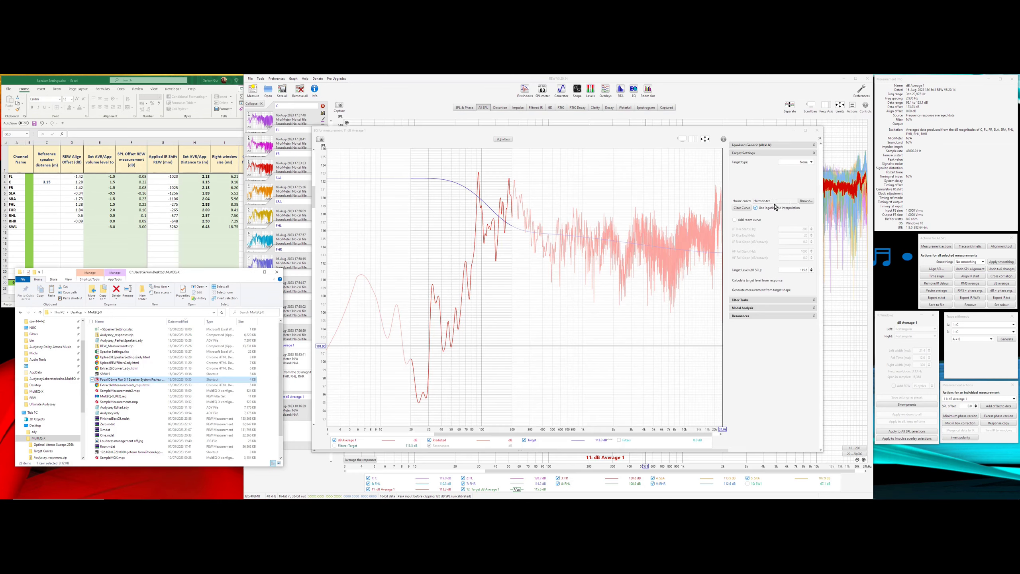
# Step: Try the other Toole file as the house curve, test the full range speaker target type, return it to None and recalculate the target level
pyautogui.click(806, 200)
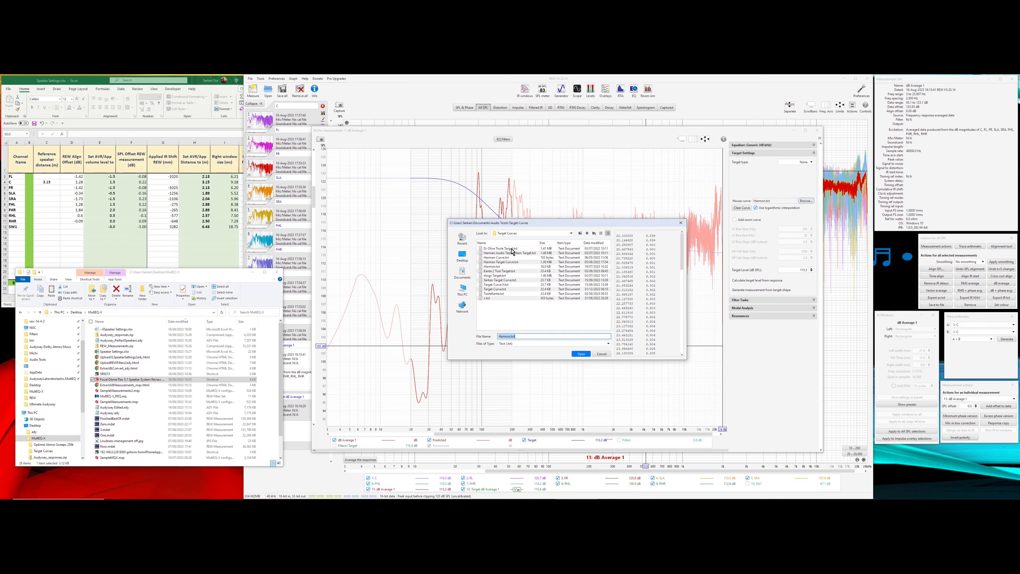
pyautogui.doubleClick(494, 293)
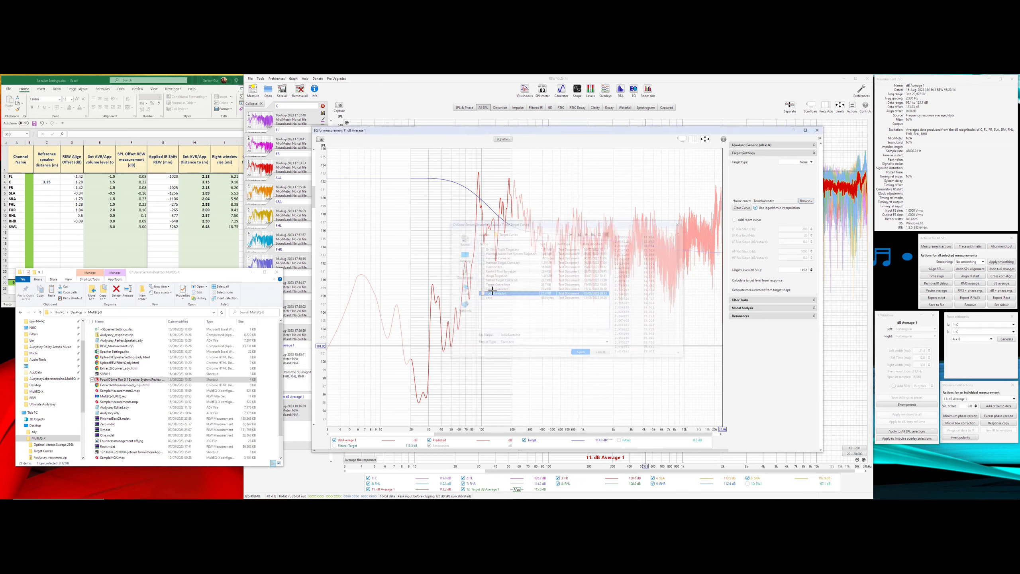
pyautogui.click(802, 162)
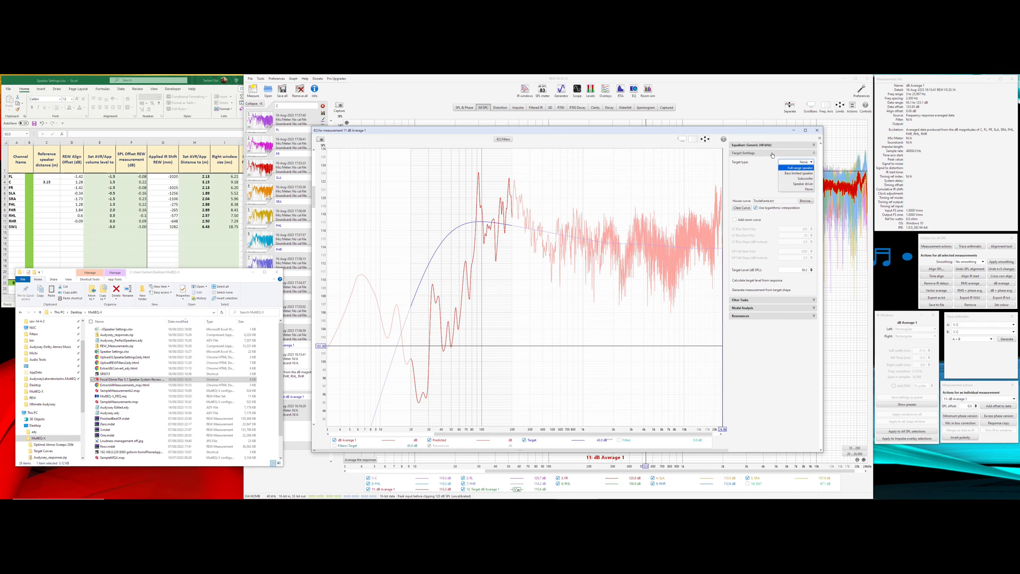
pyautogui.click(799, 169)
pyautogui.click(802, 162)
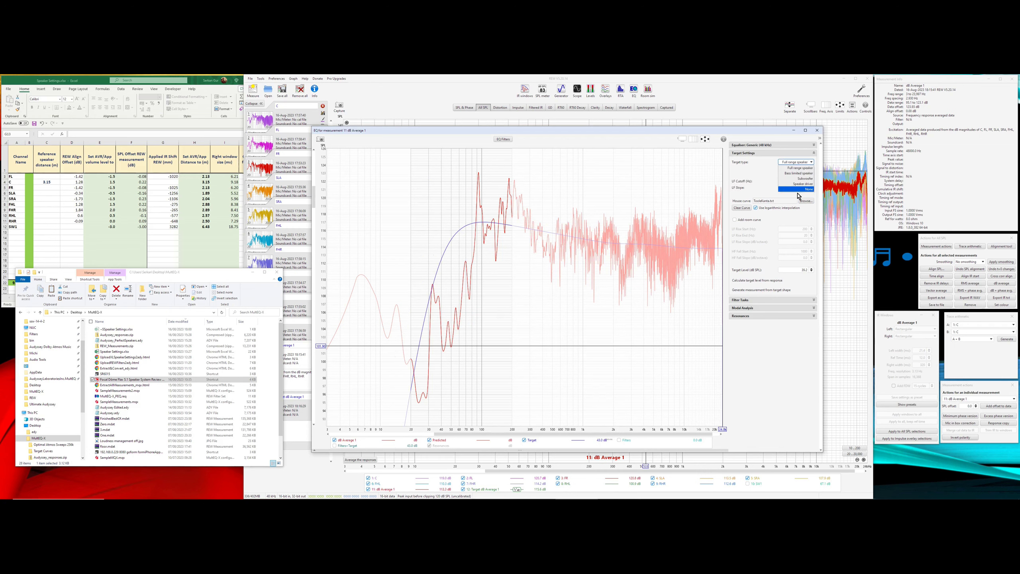
pyautogui.click(798, 190)
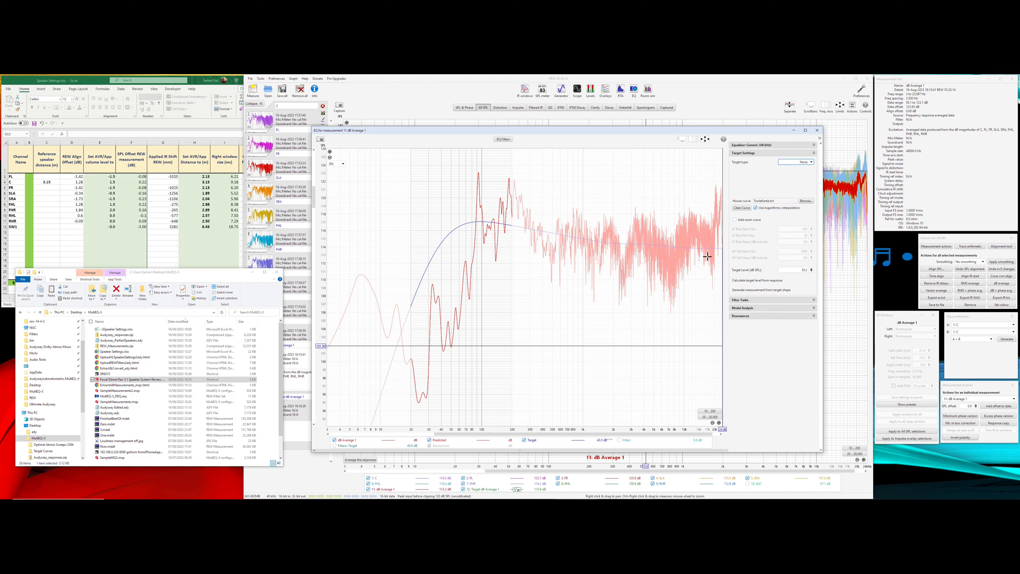
pyautogui.click(757, 280)
pyautogui.click(419, 280)
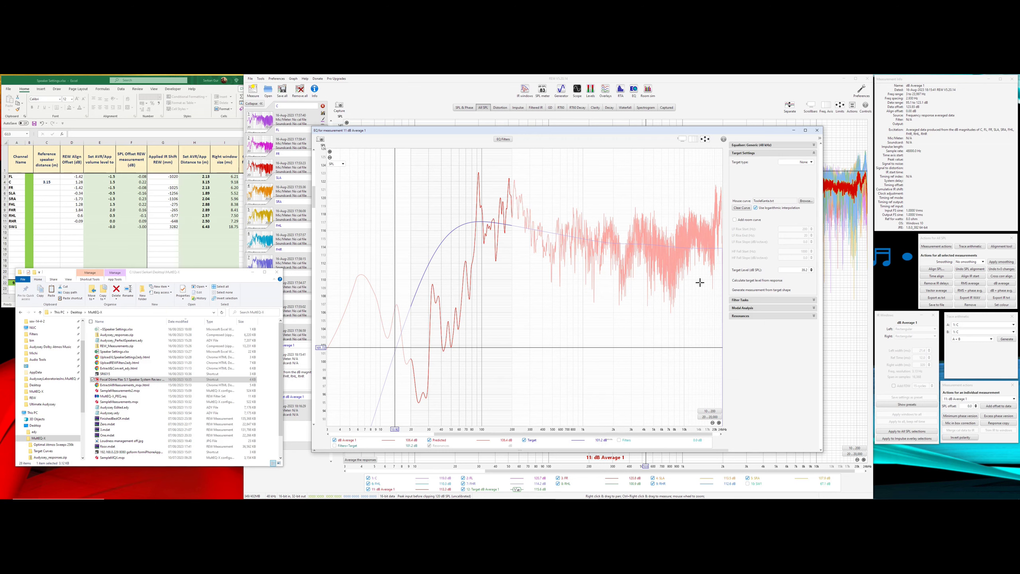
# Step: Load the Dr Olive Toole Target file as the house curve and calculate the target level from the response
pyautogui.click(805, 201)
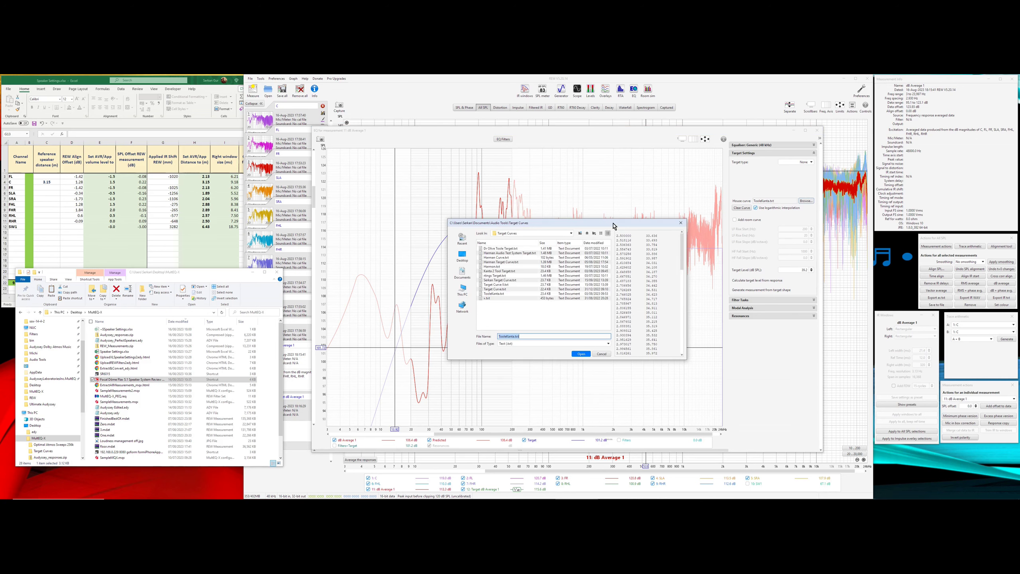
pyautogui.moveTo(613, 226); pyautogui.dragTo(713, 272)
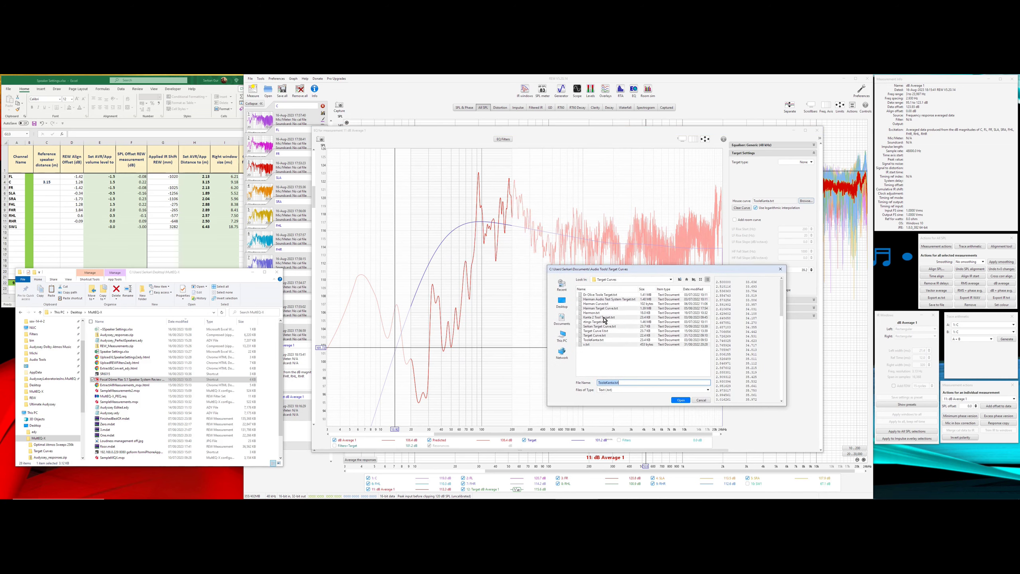
pyautogui.doubleClick(601, 295)
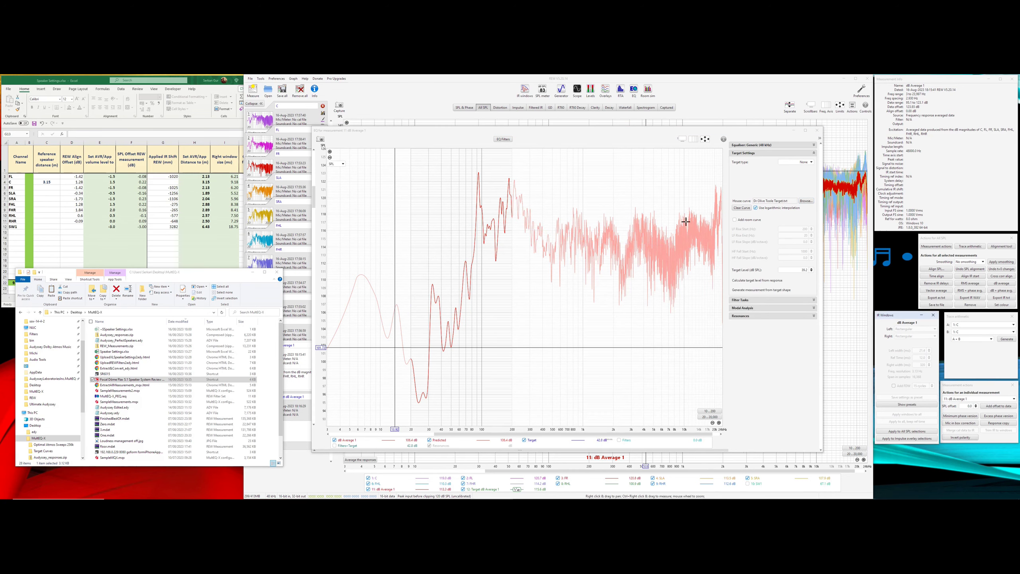
pyautogui.click(764, 281)
# Step: Try the full range speaker target type with several LF slopes, including 6 dB/oct, and return the target type to None
pyautogui.click(796, 162)
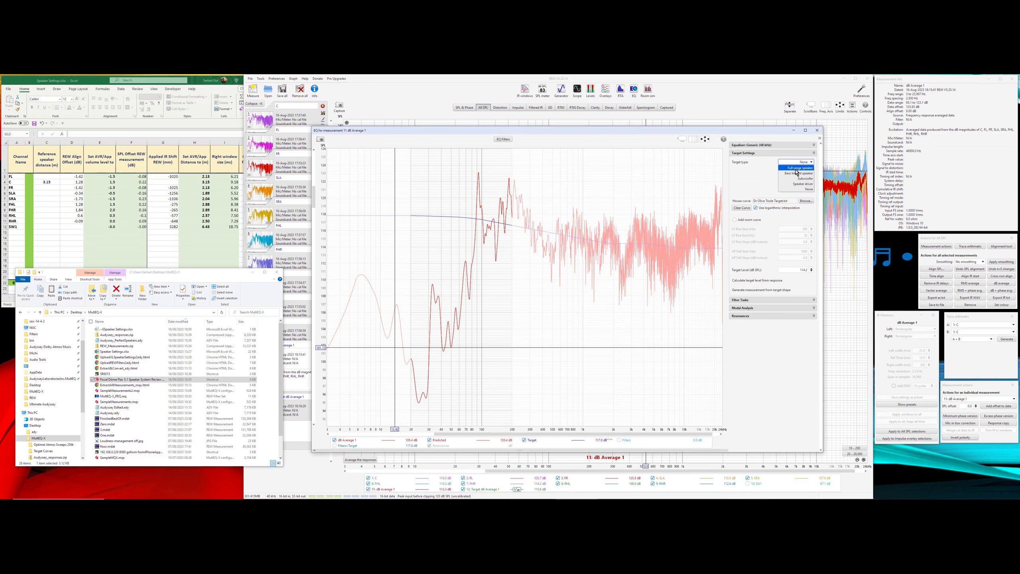
pyautogui.click(796, 173)
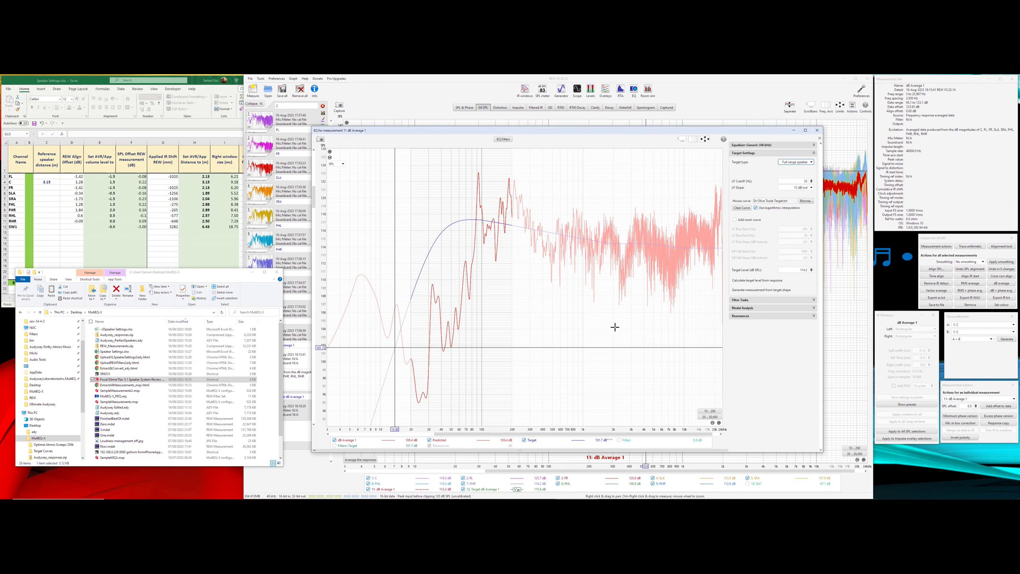
pyautogui.click(810, 188)
pyautogui.click(809, 206)
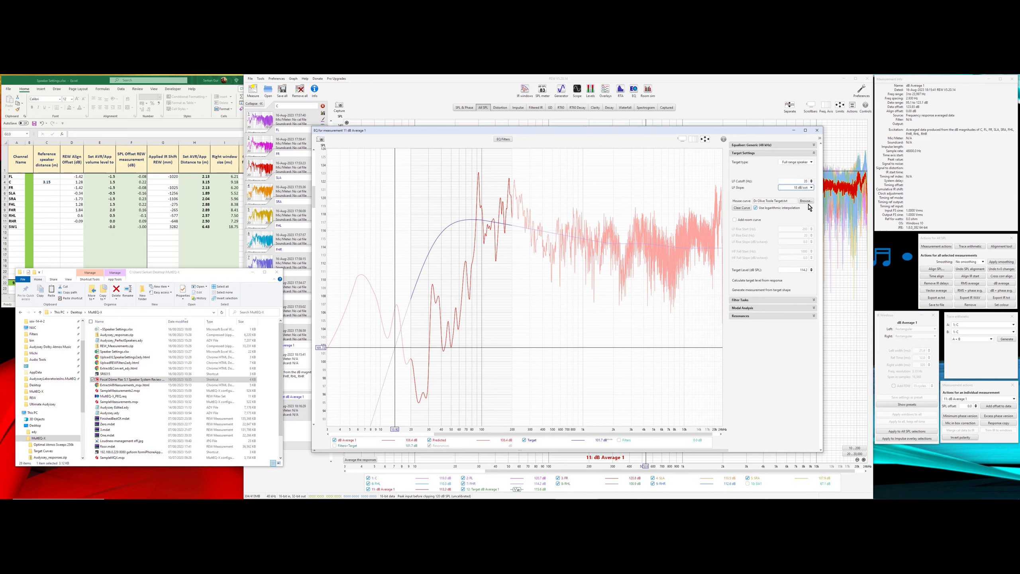
pyautogui.click(810, 187)
pyautogui.click(805, 209)
pyautogui.click(810, 187)
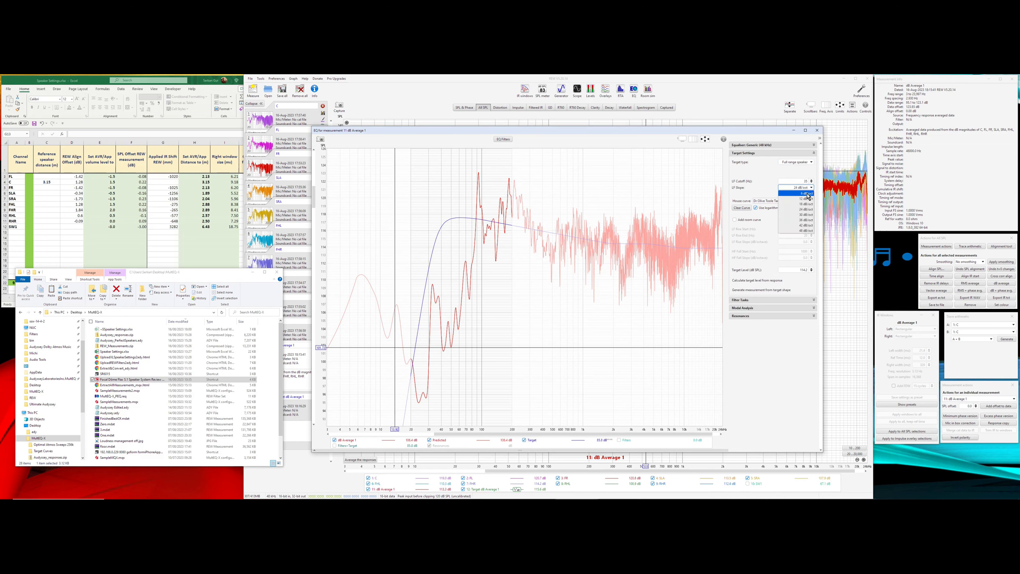
pyautogui.click(806, 194)
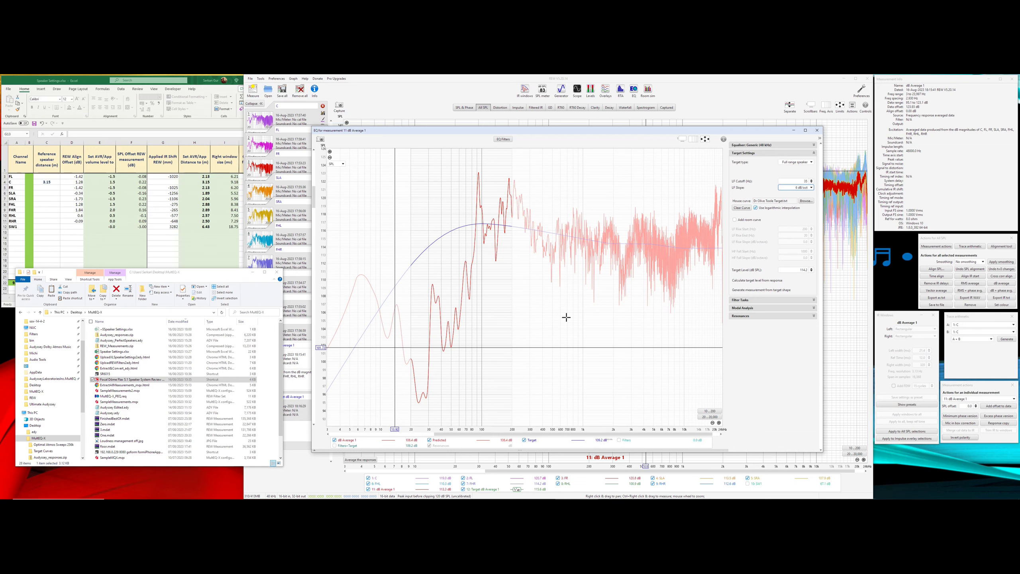
pyautogui.click(796, 161)
pyautogui.click(793, 170)
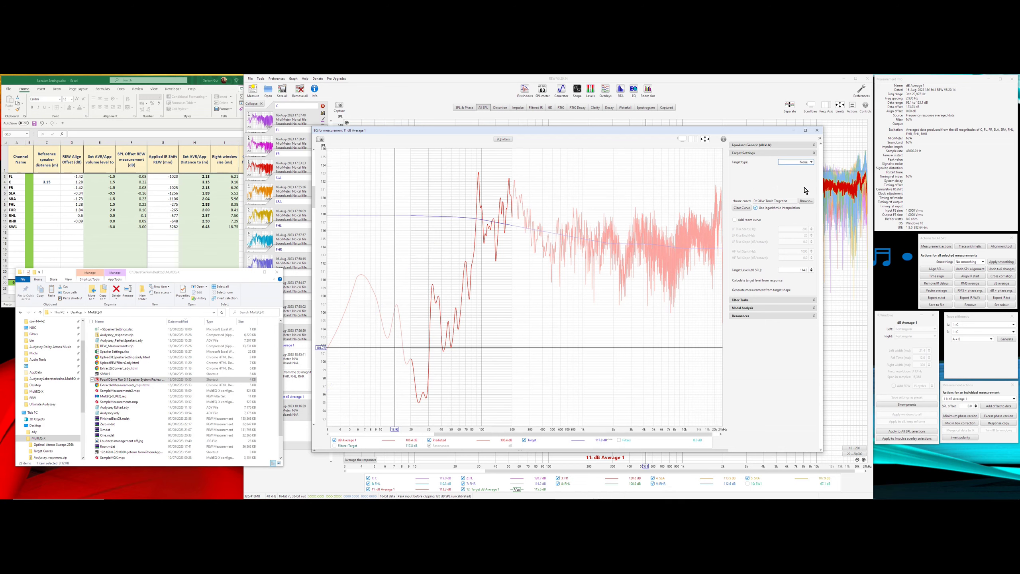
# Step: Recalculate the target level from the response and generate a measurement from the target shape
pyautogui.click(766, 281)
pyautogui.click(770, 289)
pyautogui.click(289, 344)
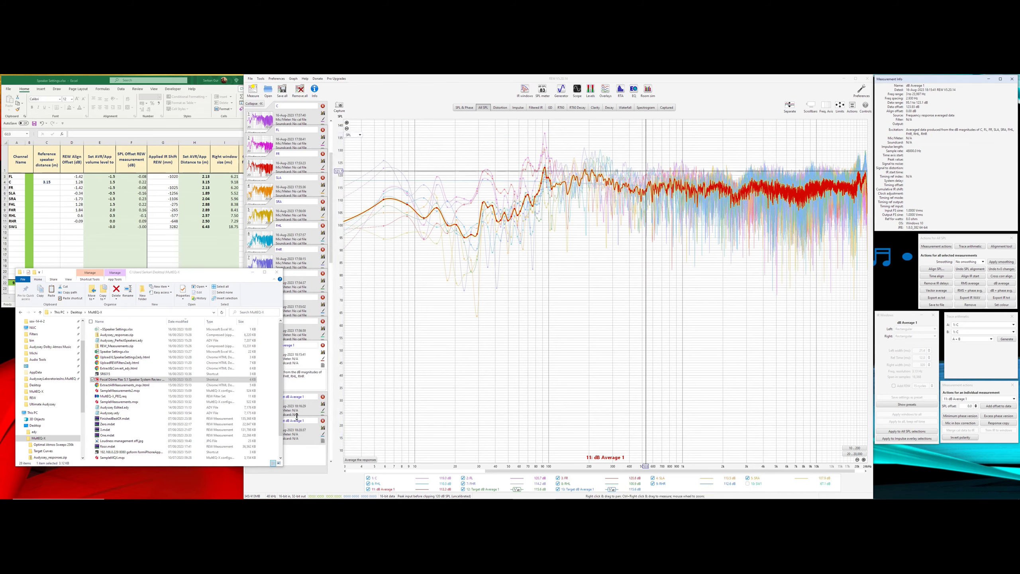
# Step: Keep only the newest target measurement, hide its trace and delete the dB average measurement
pyautogui.click(292, 384)
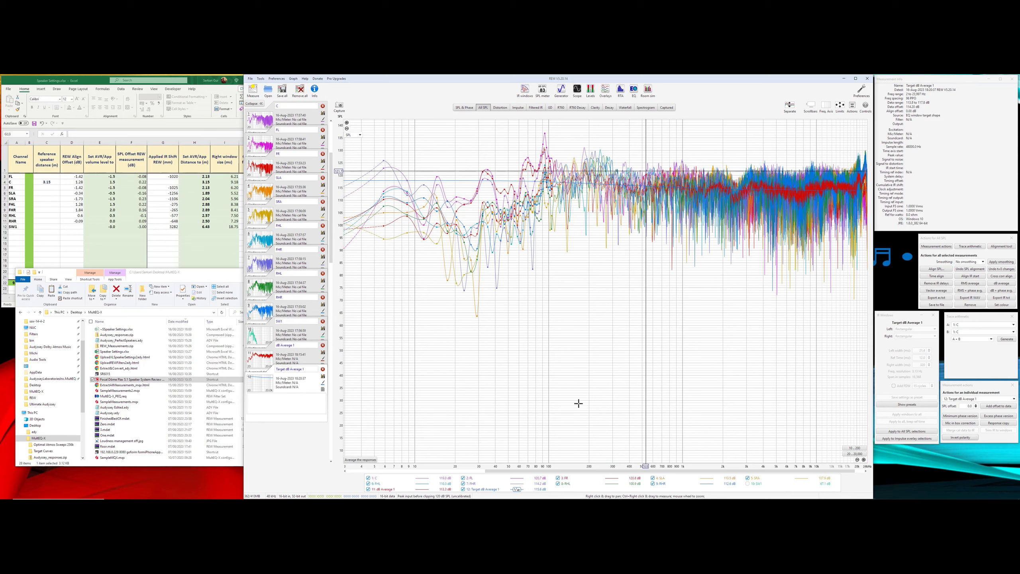
pyautogui.click(463, 489)
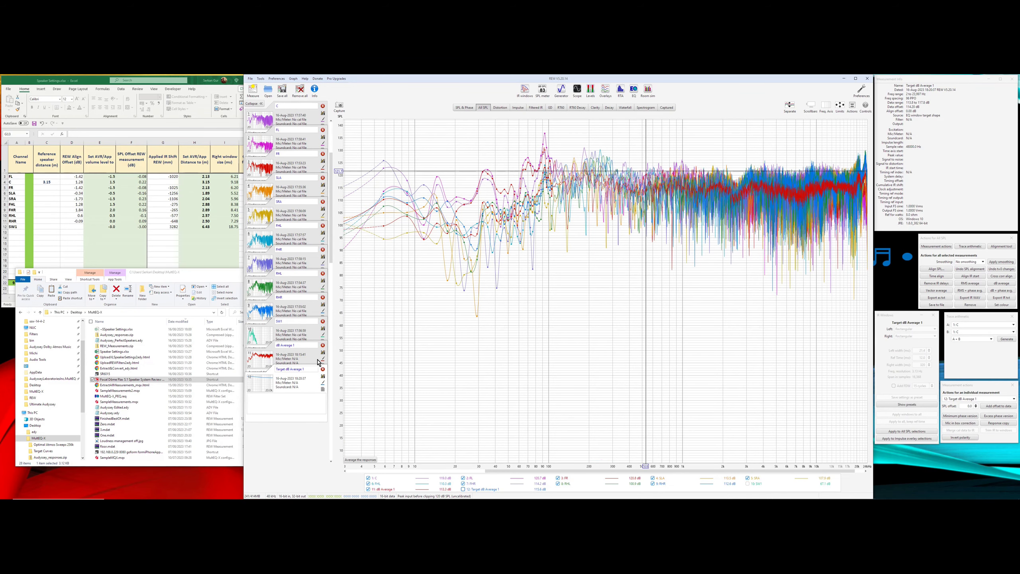
pyautogui.click(322, 345)
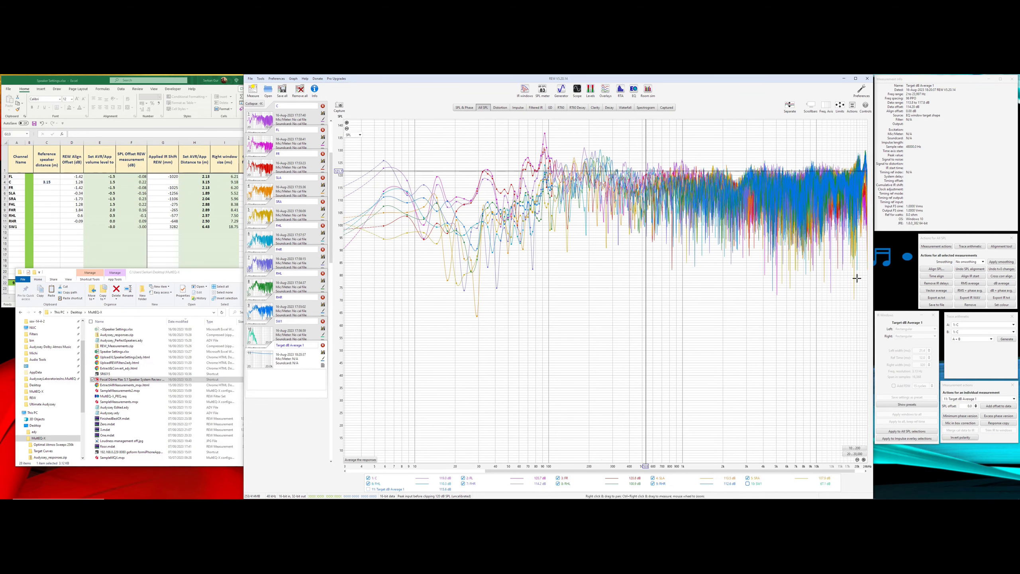
# Step: Apply 1/48 smoothing to all selected measurements
pyautogui.click(981, 261)
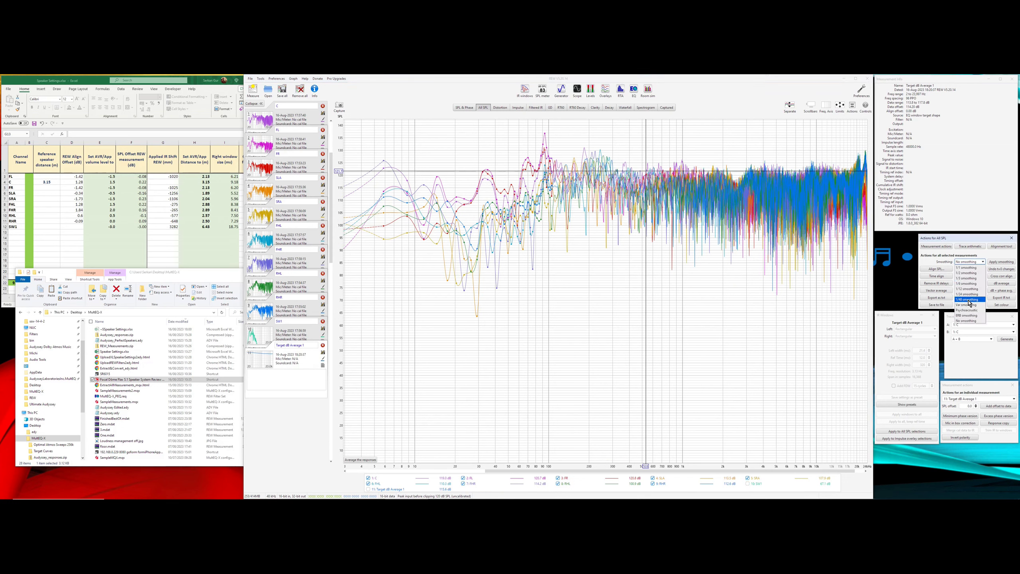
pyautogui.click(968, 299)
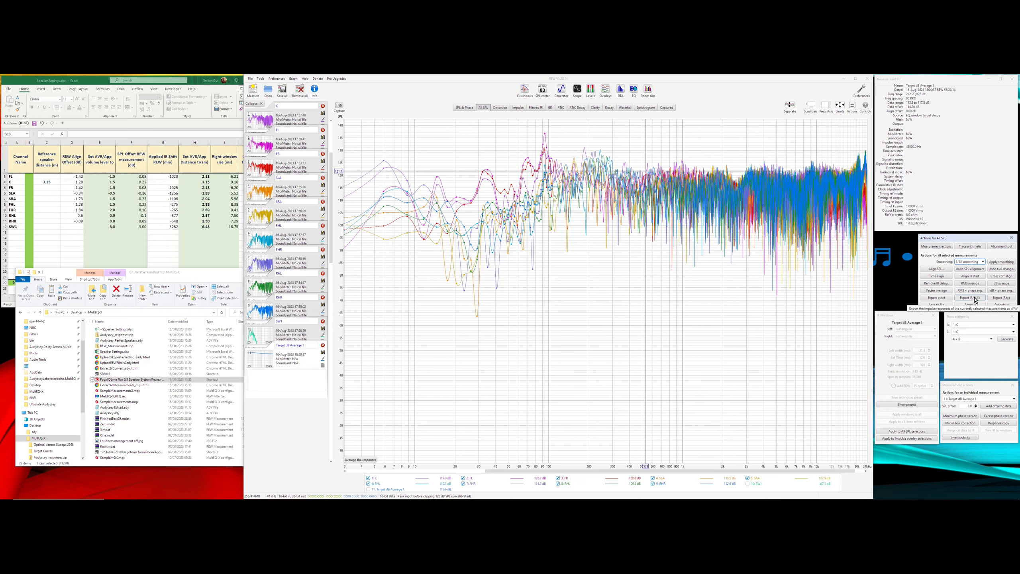
pyautogui.click(1001, 261)
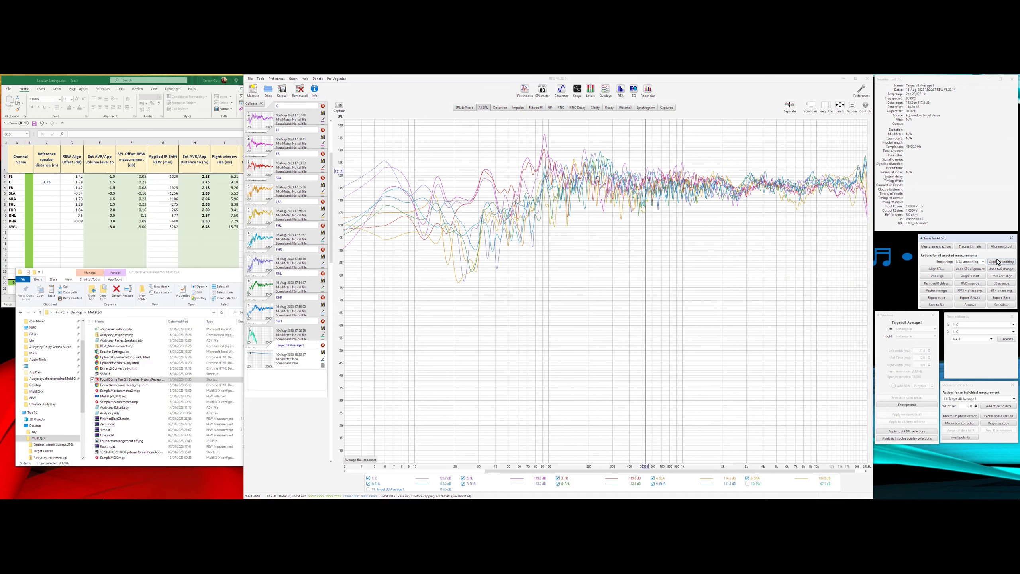
# Step: Show the target trace over the speaker responses, fit the graph to the data and set its frequency range to 20–20,000 Hz
pyautogui.click(392, 489)
pyautogui.moveTo(392, 498)
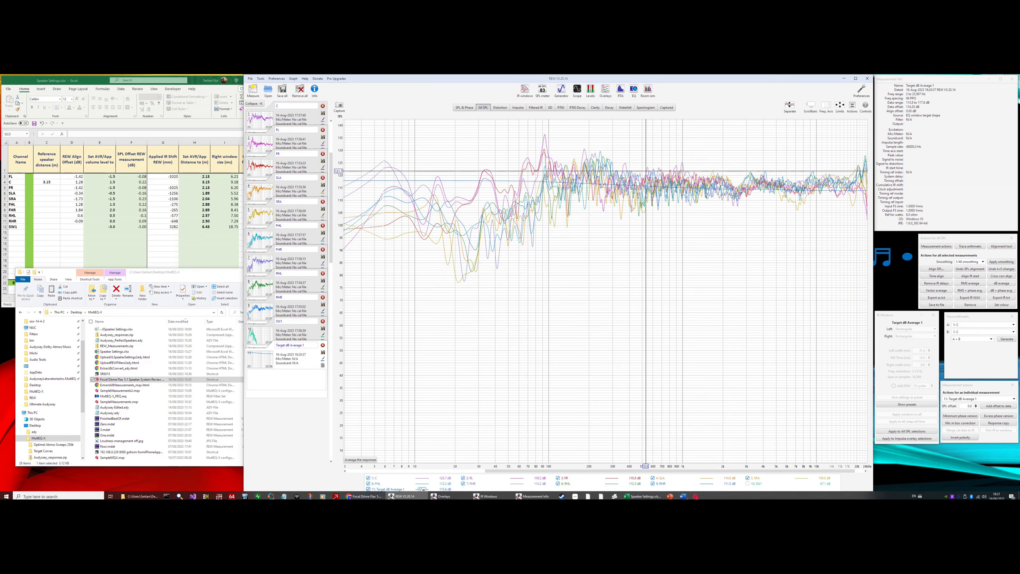
pyautogui.hotkey('ctrl', 'alt', 'f')
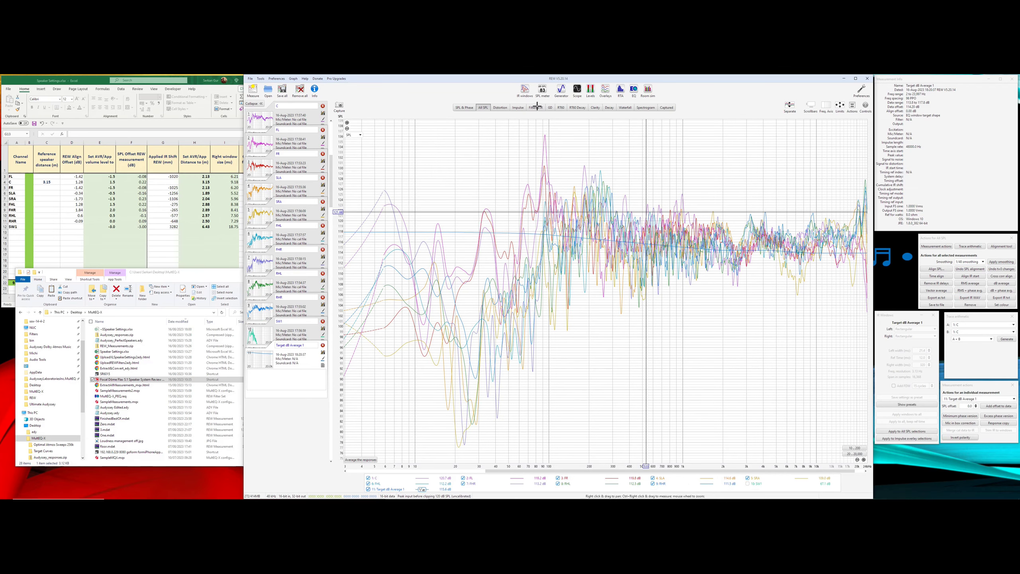
pyautogui.click(854, 454)
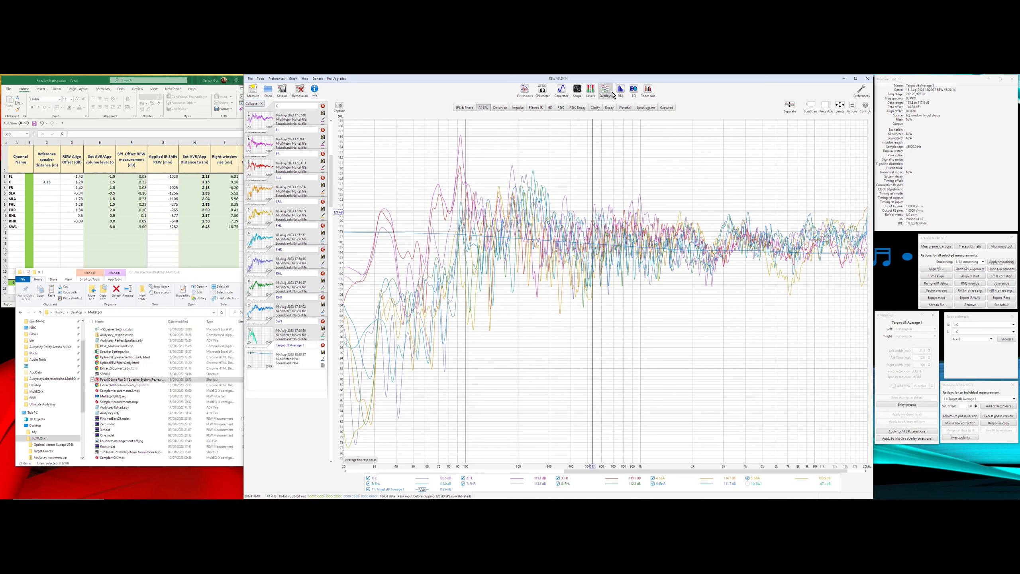
# Step: Copy the trace selections to the other overlay graphs and bring up the Overlays window
pyautogui.rightClick(604, 485)
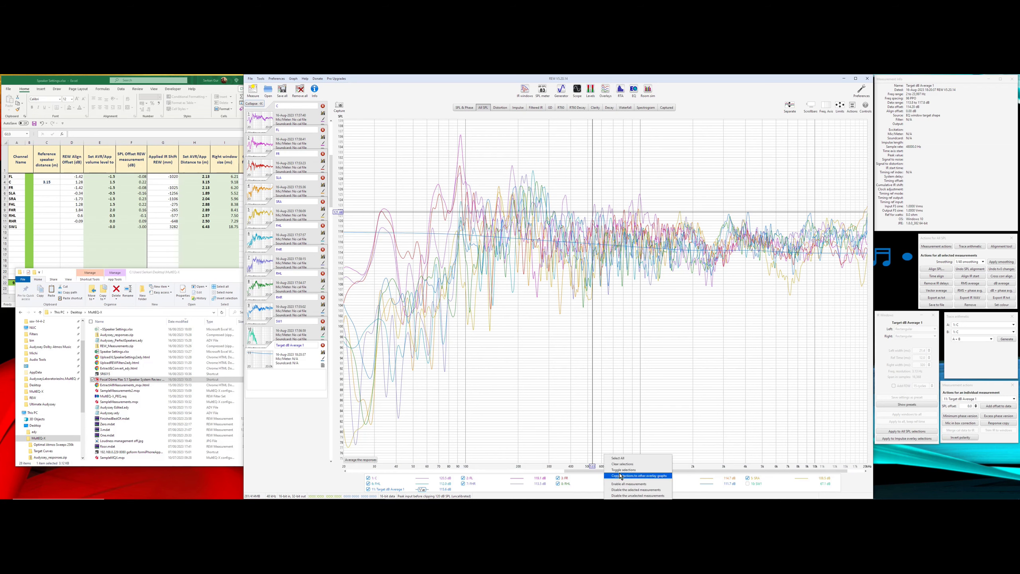
pyautogui.click(613, 476)
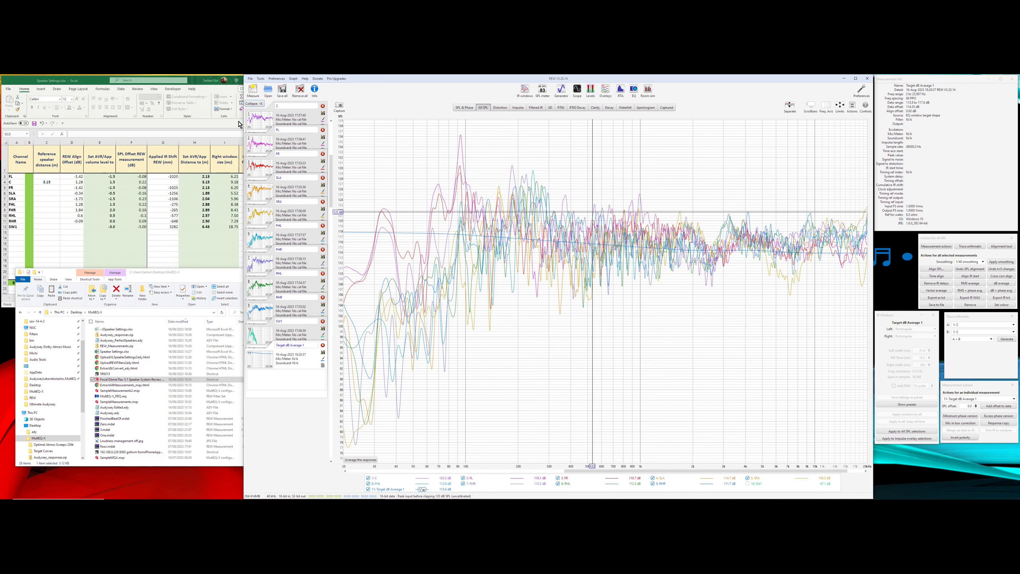
pyautogui.moveTo(201, 497)
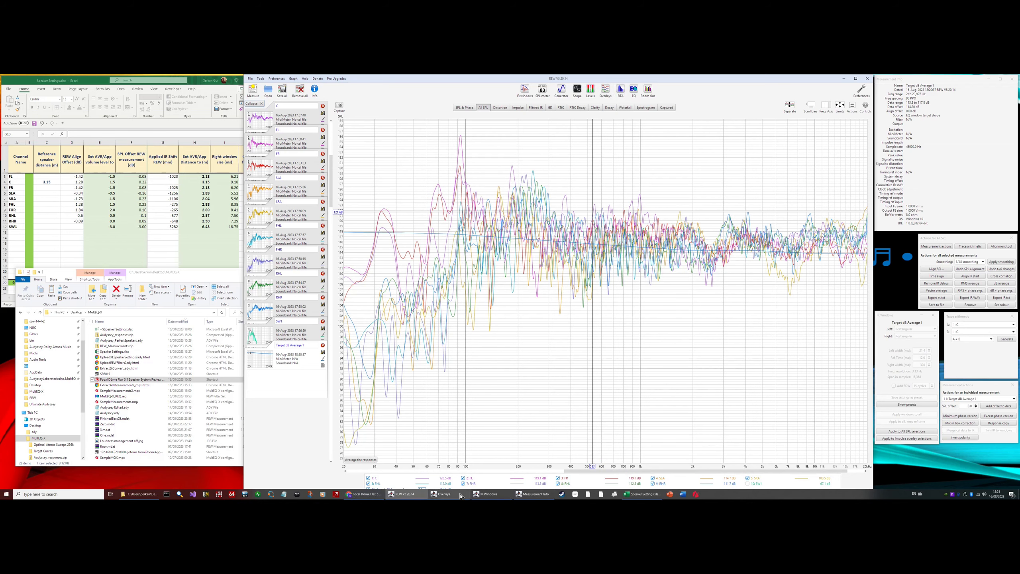
pyautogui.click(443, 493)
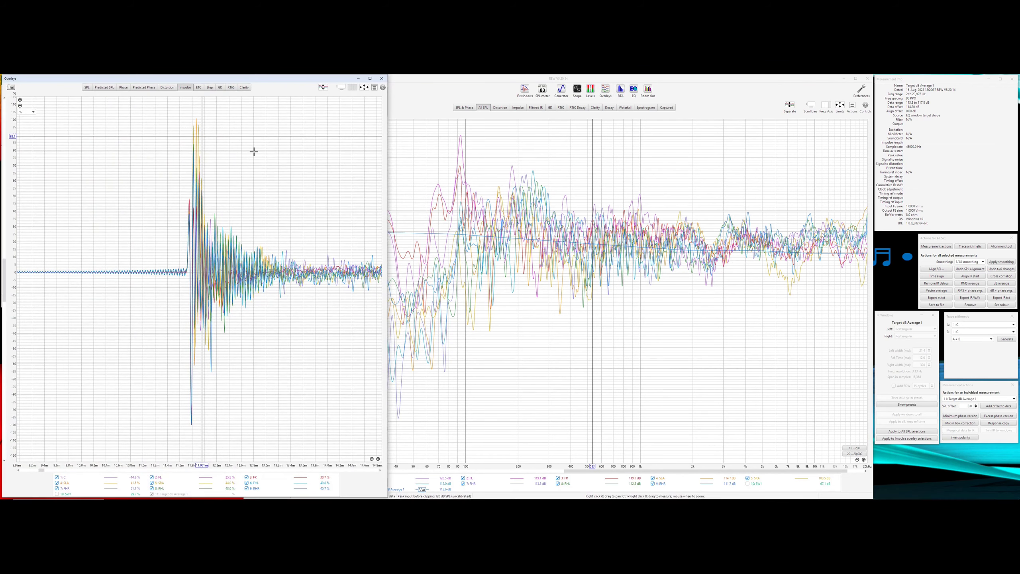
# Step: Examine how the speakers' impulse responses line up at their first main negative peak
pyautogui.click(378, 459)
pyautogui.click(378, 460)
pyautogui.click(378, 460)
pyautogui.click(378, 459)
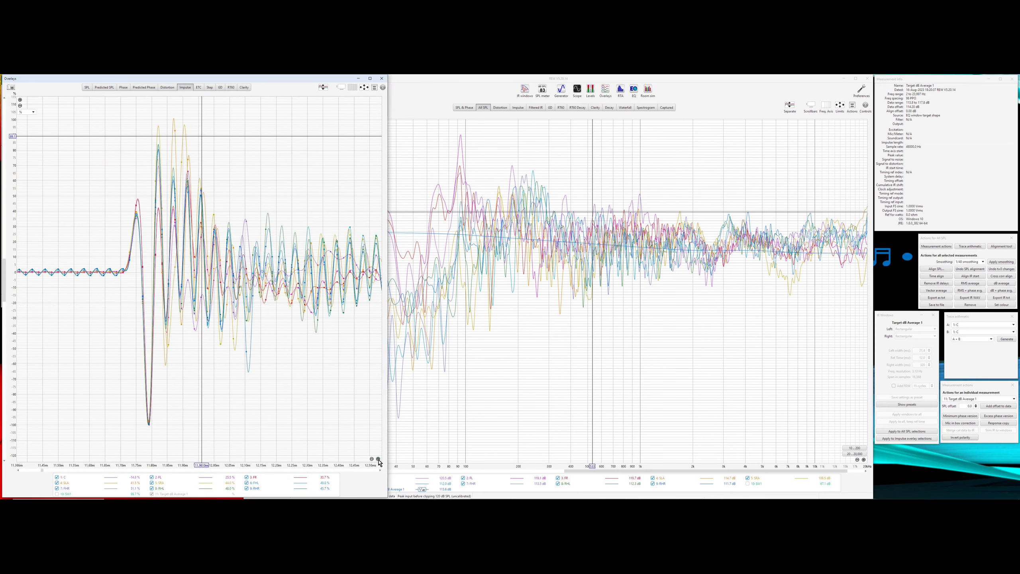
pyautogui.click(378, 459)
pyautogui.click(378, 459)
pyautogui.click(378, 459)
pyautogui.moveTo(181, 312); pyautogui.dragTo(333, 303)
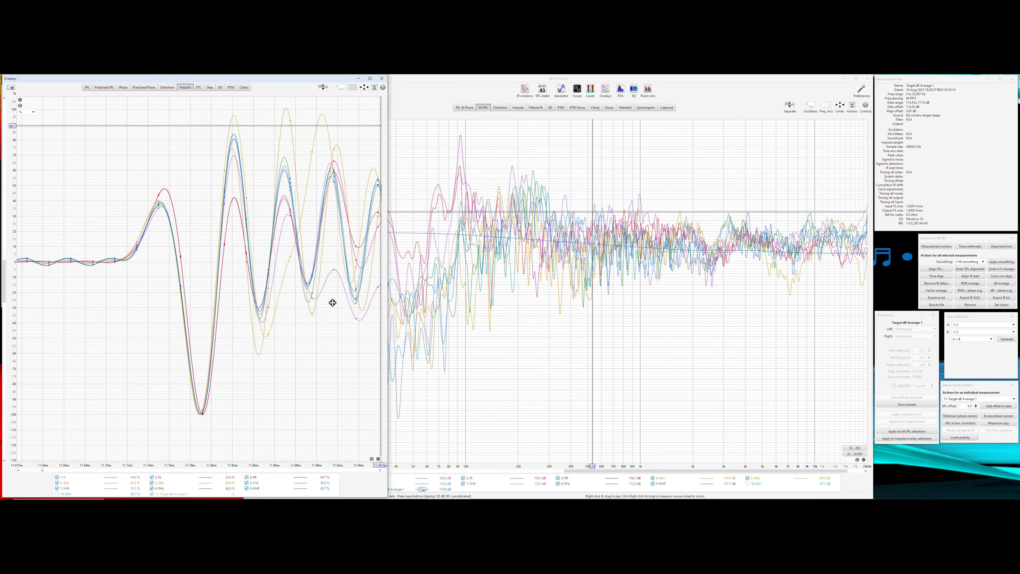
pyautogui.click(200, 414)
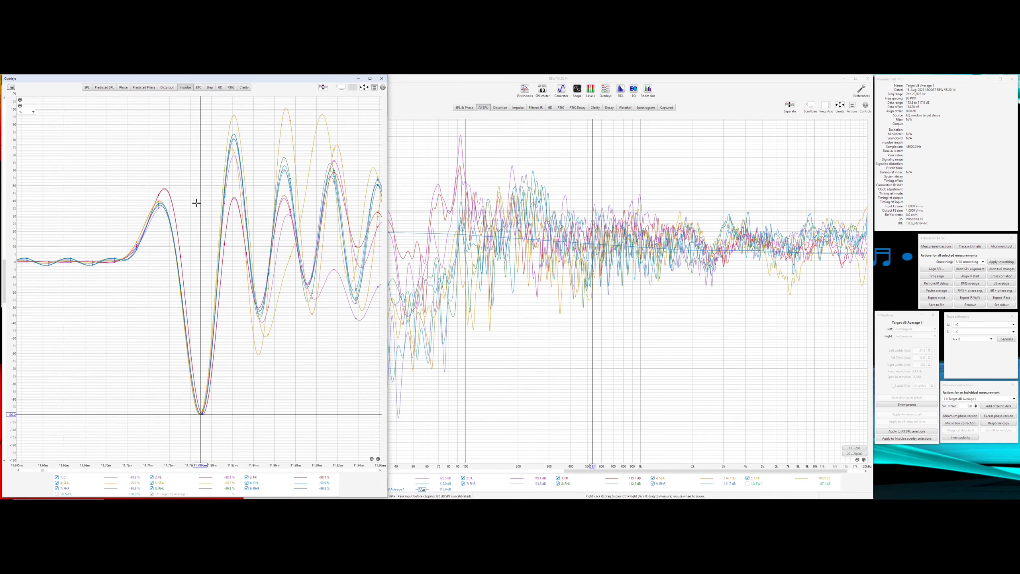
# Step: Add the subwoofer's impulse response to the overlay and narrow the Overlays window to uncover the main window's measurement list
pyautogui.click(56, 494)
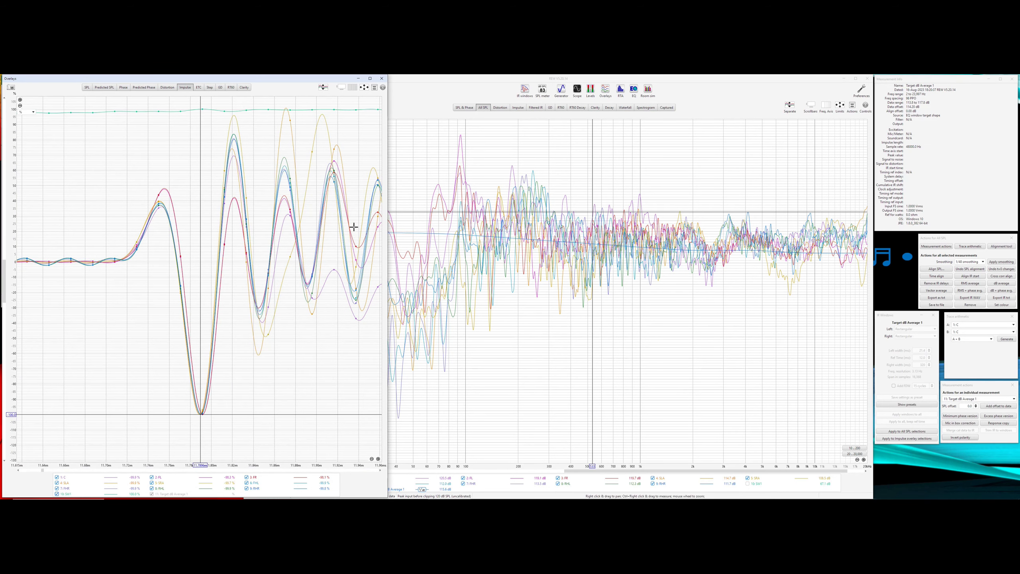
pyautogui.click(371, 459)
pyautogui.click(371, 458)
pyautogui.click(372, 459)
pyautogui.click(371, 458)
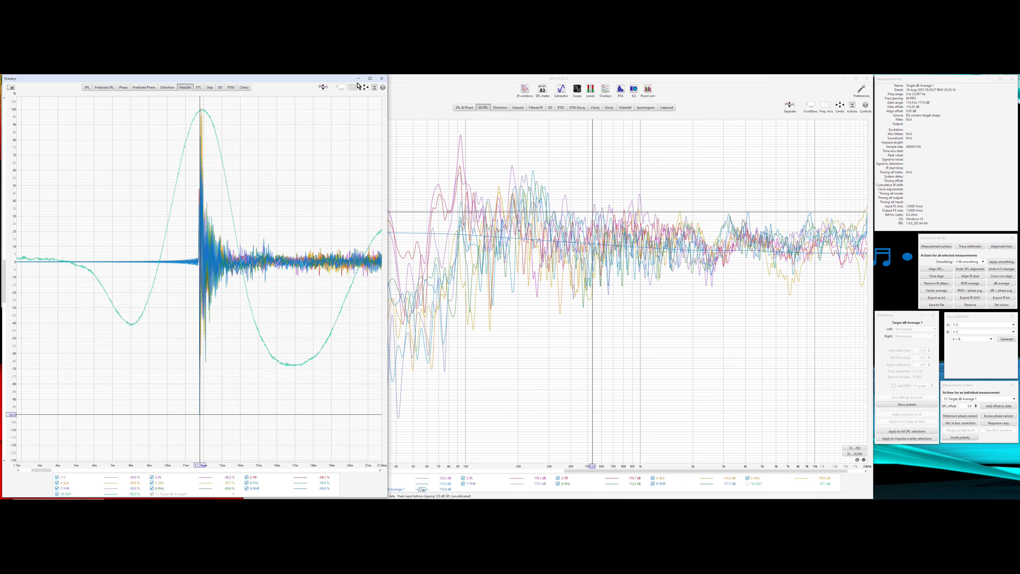
pyautogui.moveTo(387, 111); pyautogui.dragTo(239, 113)
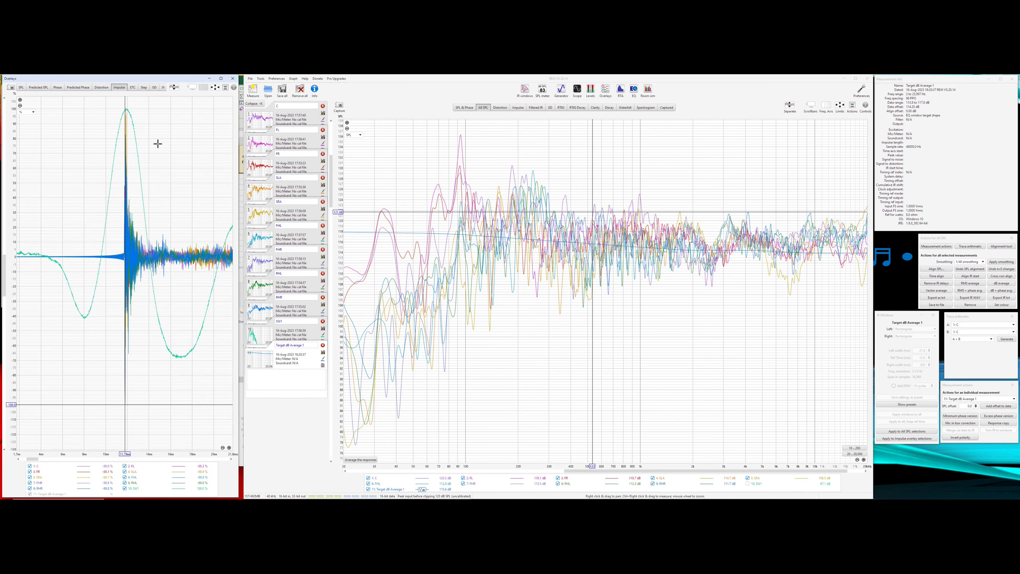
# Step: Check the subwoofer's first negative impulse peak against the speakers, and close the Overlays window
pyautogui.click(84, 319)
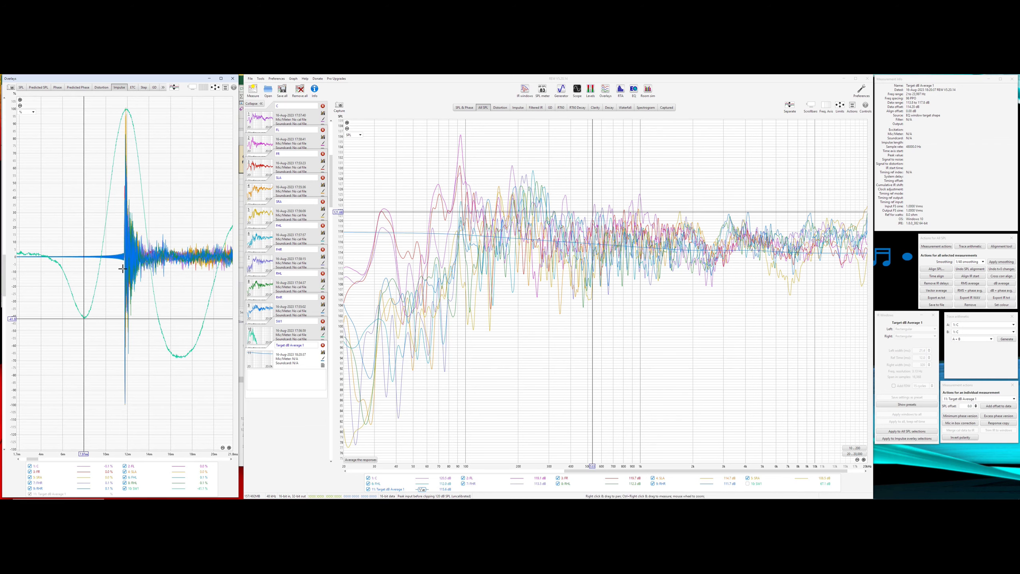
pyautogui.click(232, 78)
pyautogui.click(294, 360)
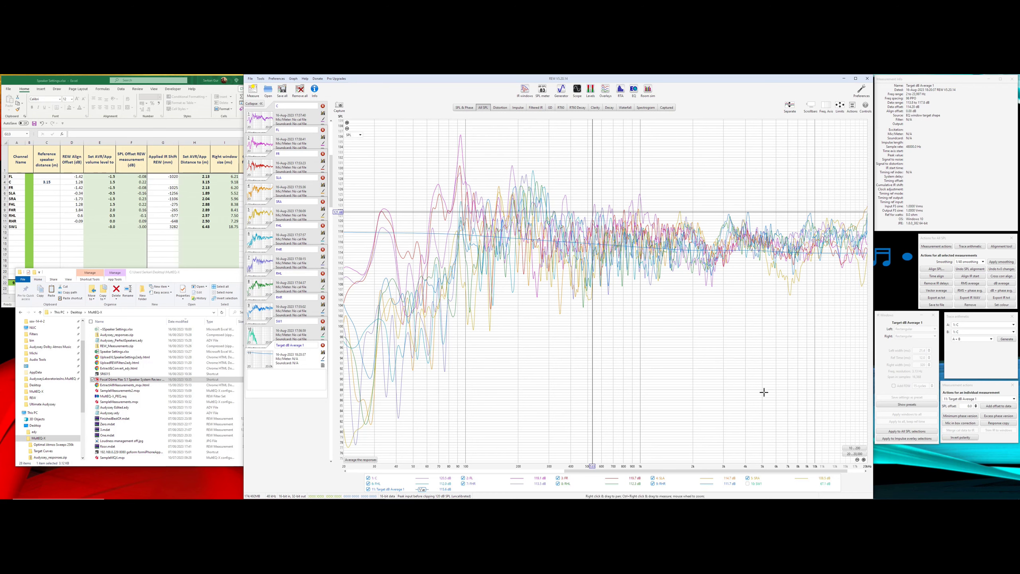
# Step: Open the EQ window for the C measurement and set its target level to 114.2 dB
pyautogui.click(302, 120)
pyautogui.click(633, 94)
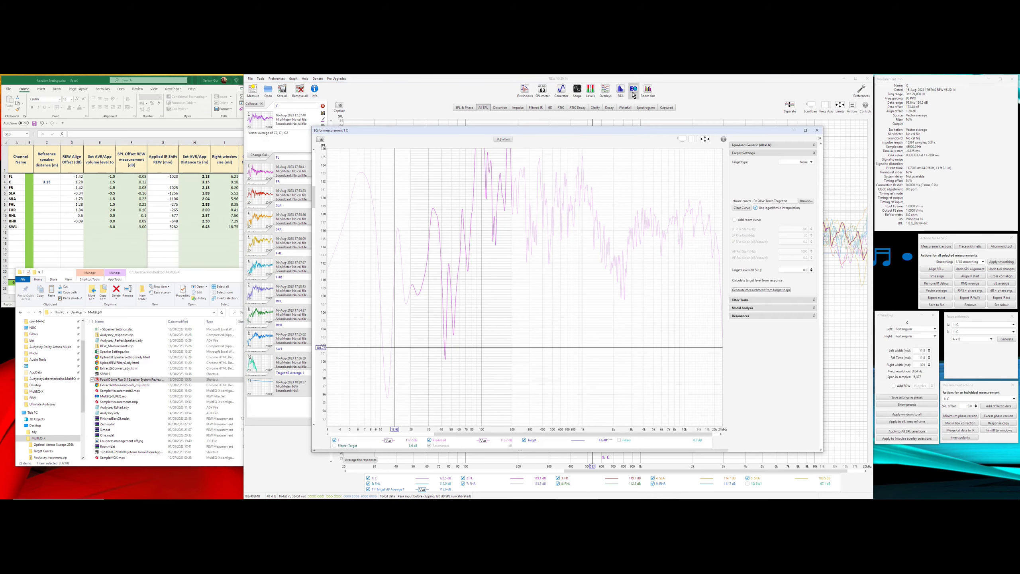
pyautogui.click(790, 270)
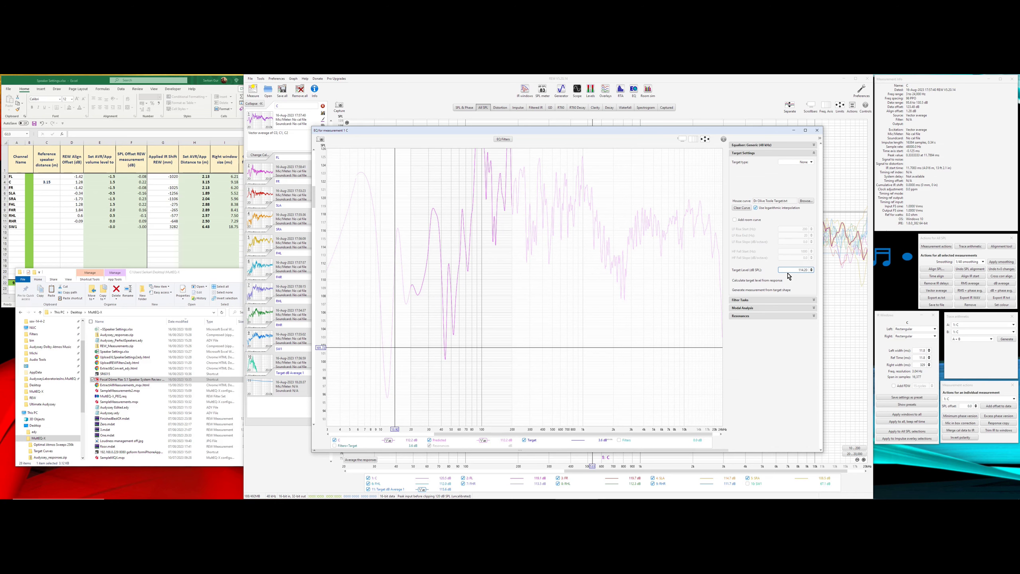
pyautogui.write('114.20')
pyautogui.press('Tab')
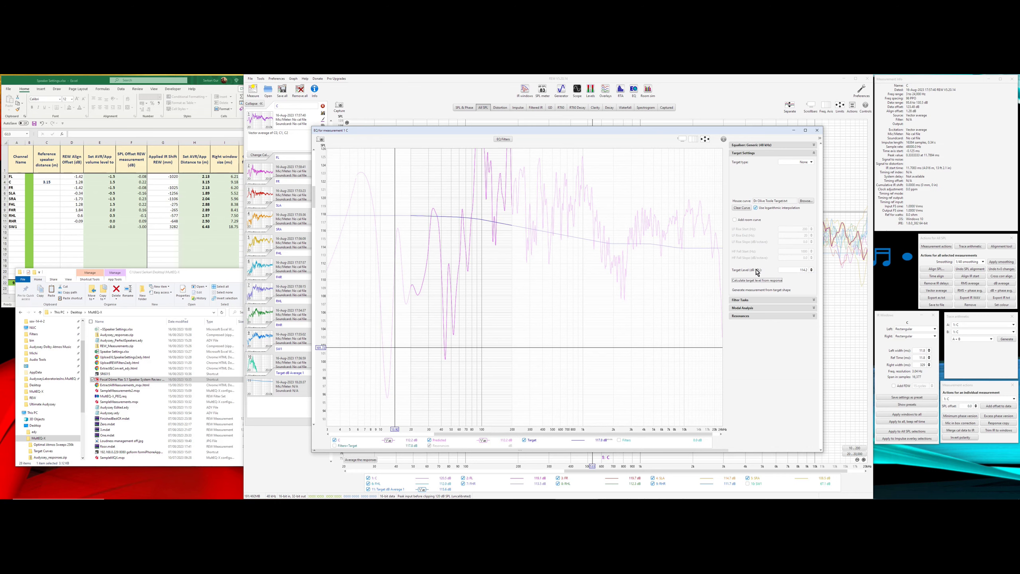
# Step: Set the filter match range and the individual and overall maximum boost limits for equalising the C measurement
pyautogui.click(724, 140)
pyautogui.click(745, 300)
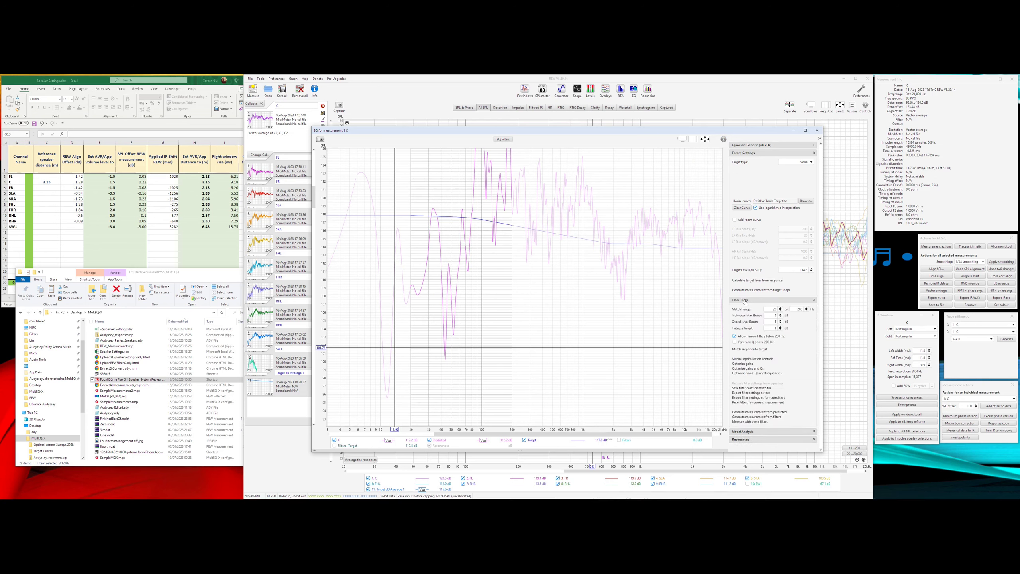
pyautogui.click(798, 308)
pyautogui.click(769, 316)
pyautogui.click(775, 322)
pyautogui.press('BackSpace')
pyautogui.write('5')
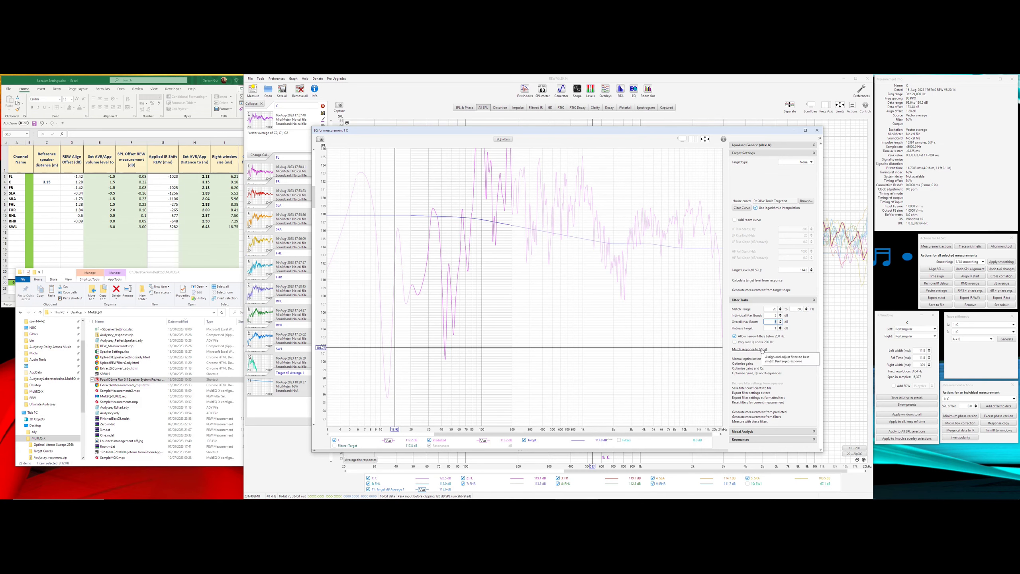
# Step: Match the C response to the target and generate measurements from its filters and its predicted response
pyautogui.click(762, 349)
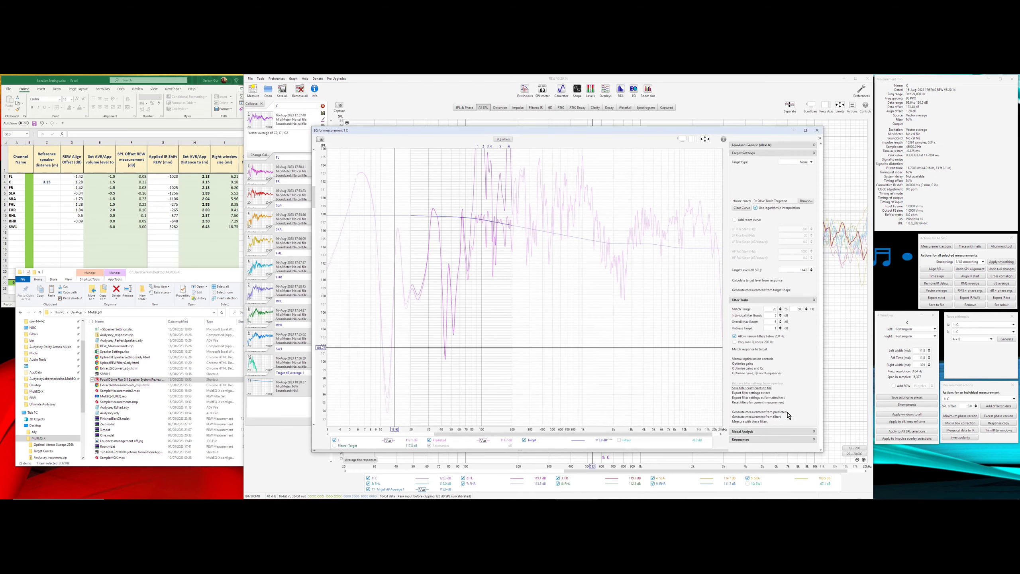
pyautogui.click(769, 418)
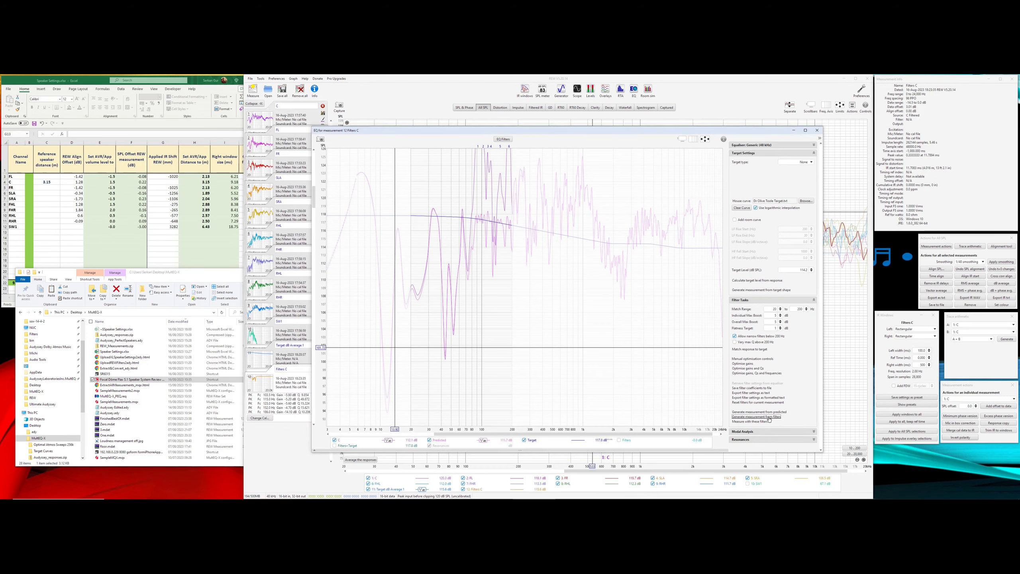
pyautogui.click(768, 412)
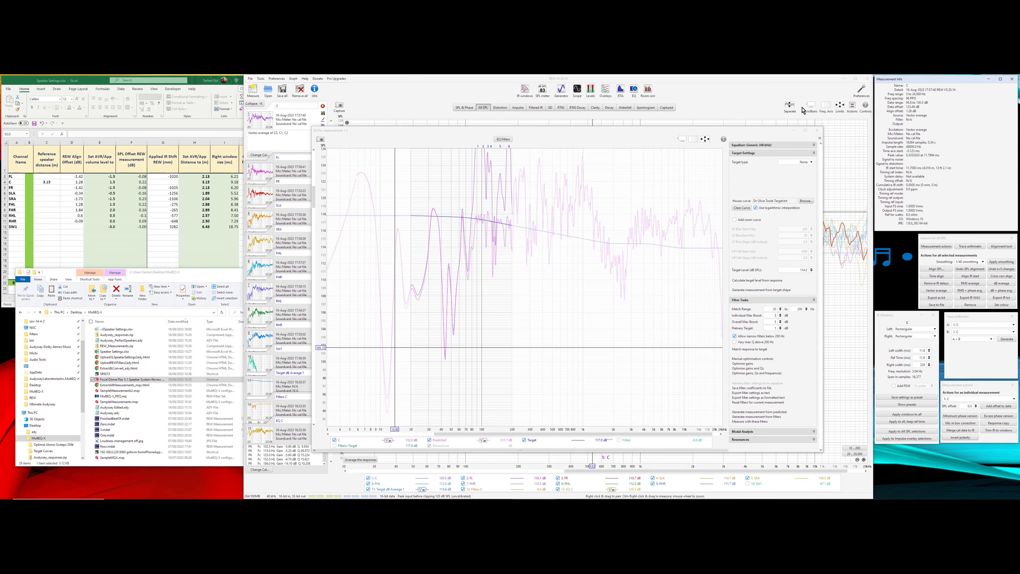
# Step: Close the EQ window, view the equalised C response and fit the graph to include the C filter curve
pyautogui.click(817, 133)
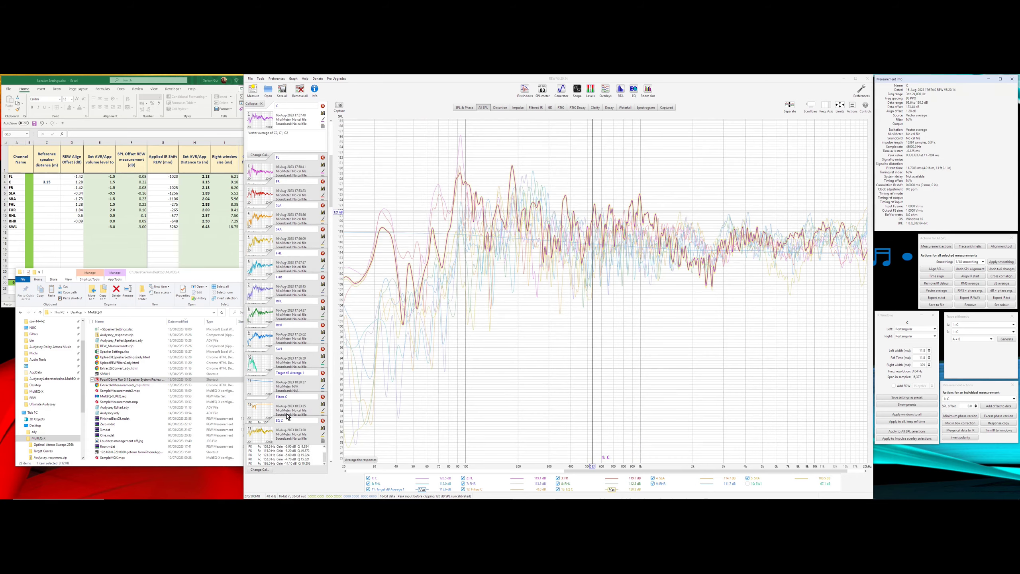
pyautogui.click(296, 432)
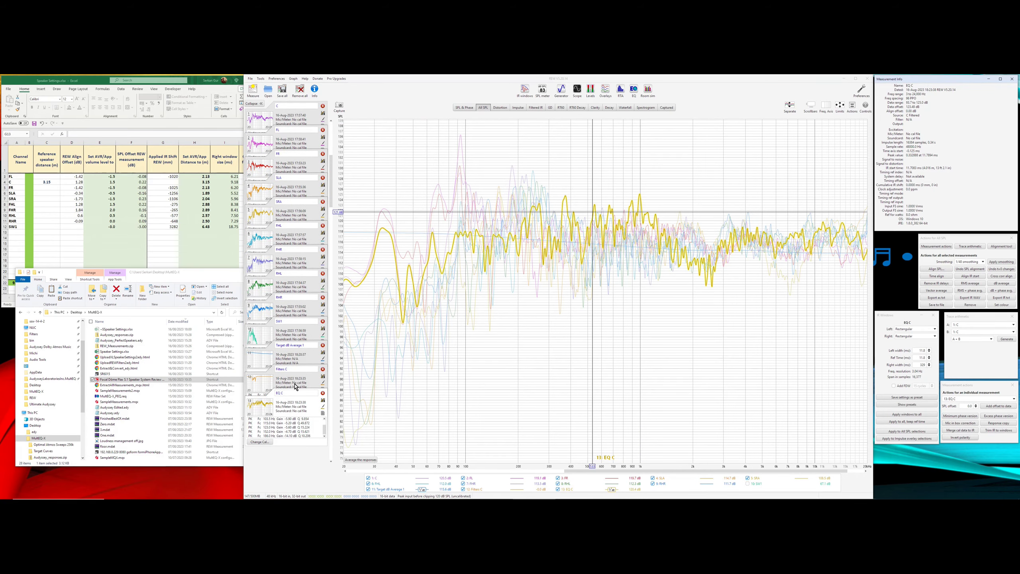
pyautogui.click(347, 129)
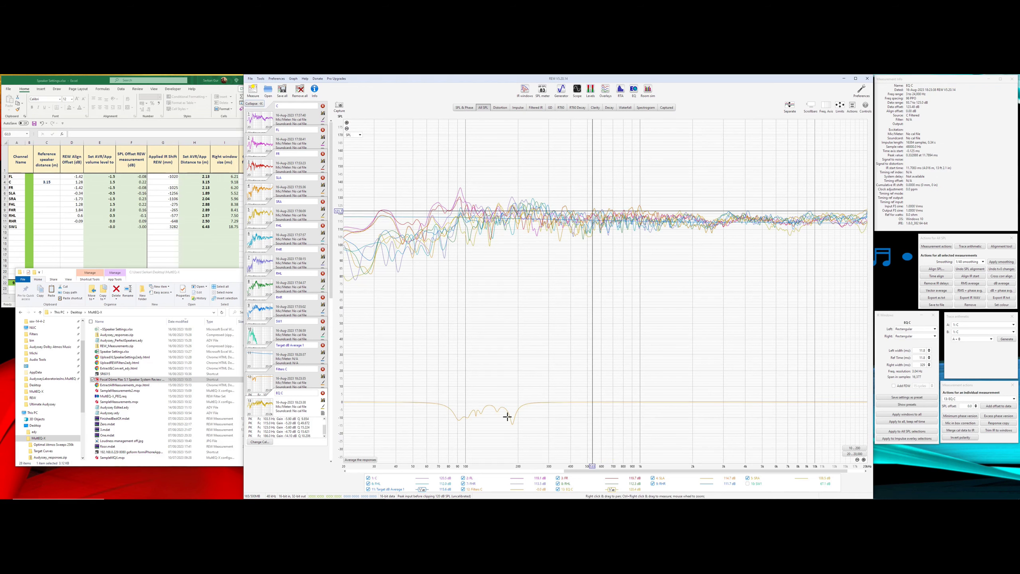
# Step: Open the EQ window for the FL measurement and set its target level to 114.2 dB
pyautogui.click(297, 140)
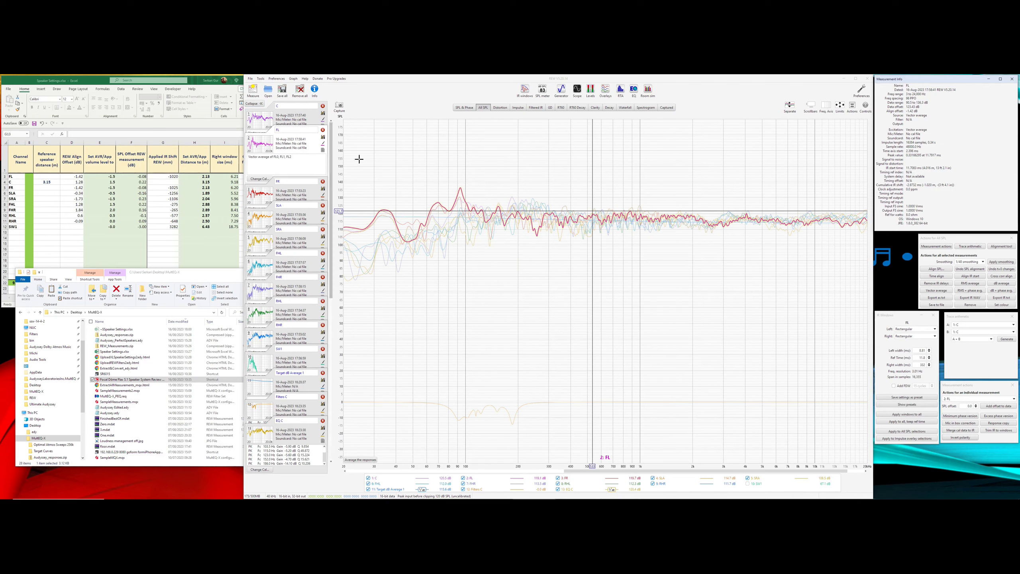
pyautogui.click(632, 90)
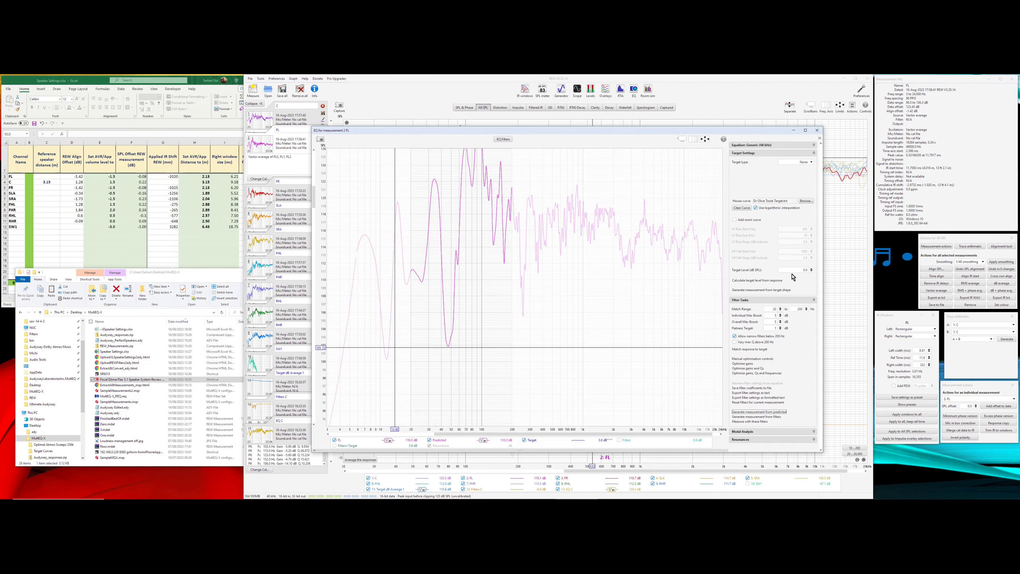
pyautogui.doubleClick(797, 269)
pyautogui.press('Return')
# Step: Match the FL response to the target and generate measurements from its filters and its predicted response
pyautogui.click(758, 349)
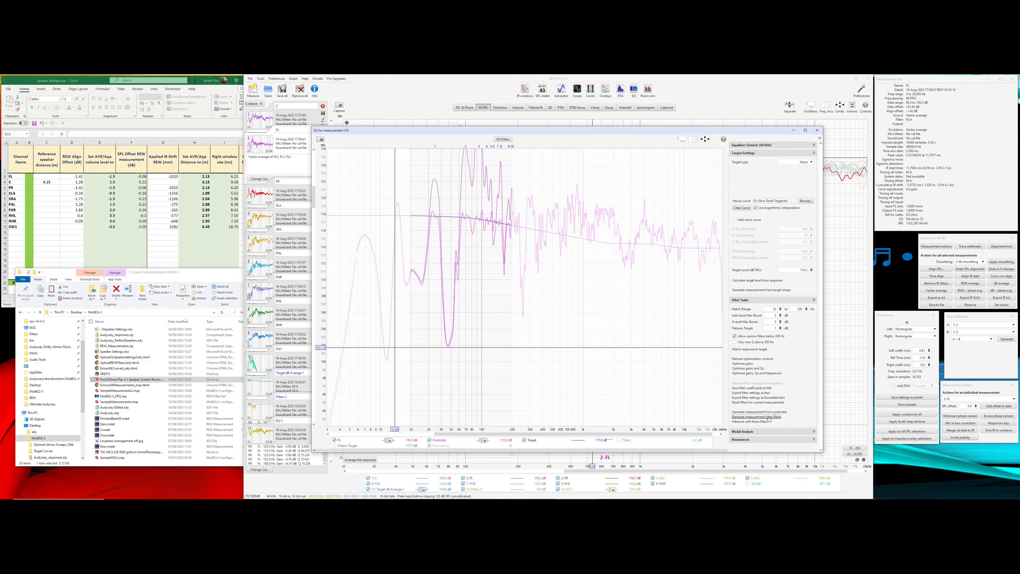
pyautogui.click(768, 416)
pyautogui.click(759, 412)
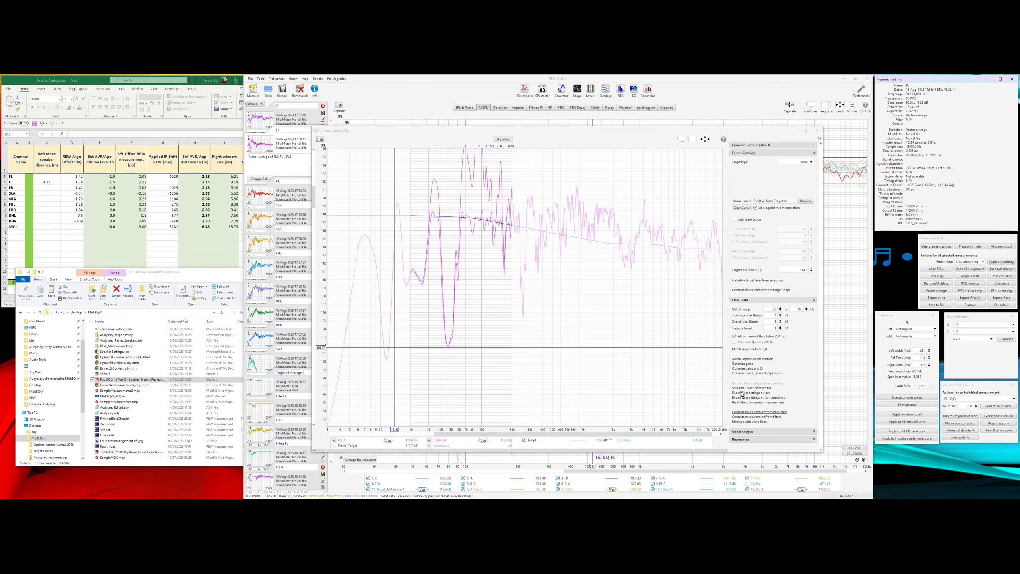
# Step: Open the EQ window for the FR measurement and set its target level to 114.2 dB
pyautogui.click(297, 196)
pyautogui.click(633, 90)
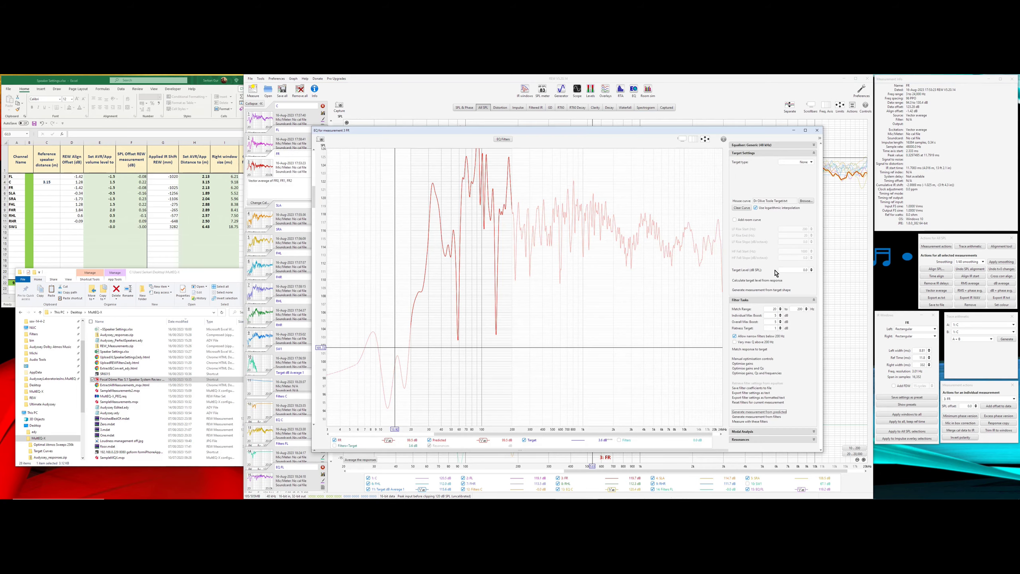
pyautogui.click(796, 270)
pyautogui.write('114.20')
pyautogui.press('Tab')
# Step: Match the FR response to the target and generate measurements from its filters and its predicted response
pyautogui.click(750, 349)
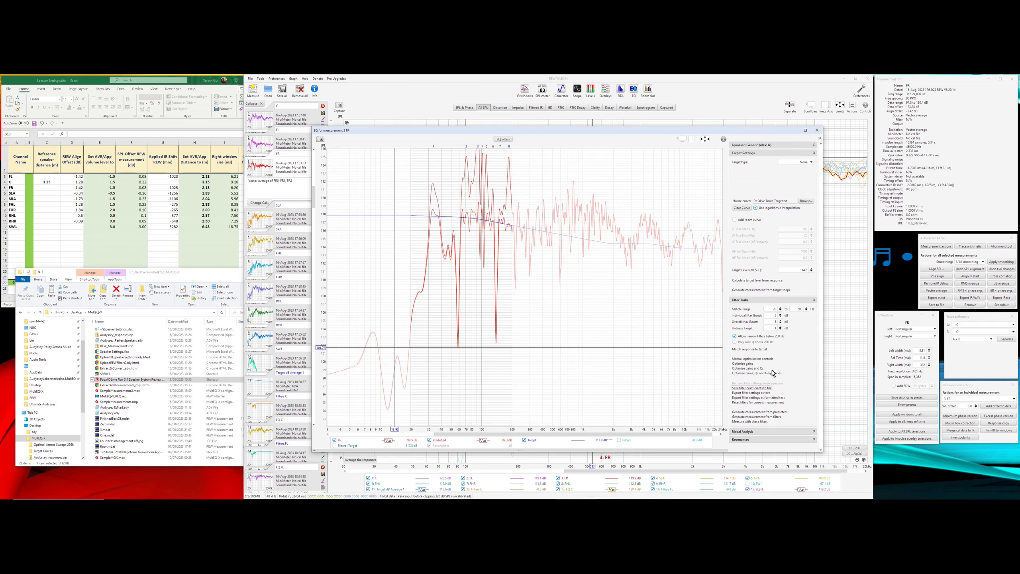
pyautogui.click(762, 351)
pyautogui.click(754, 417)
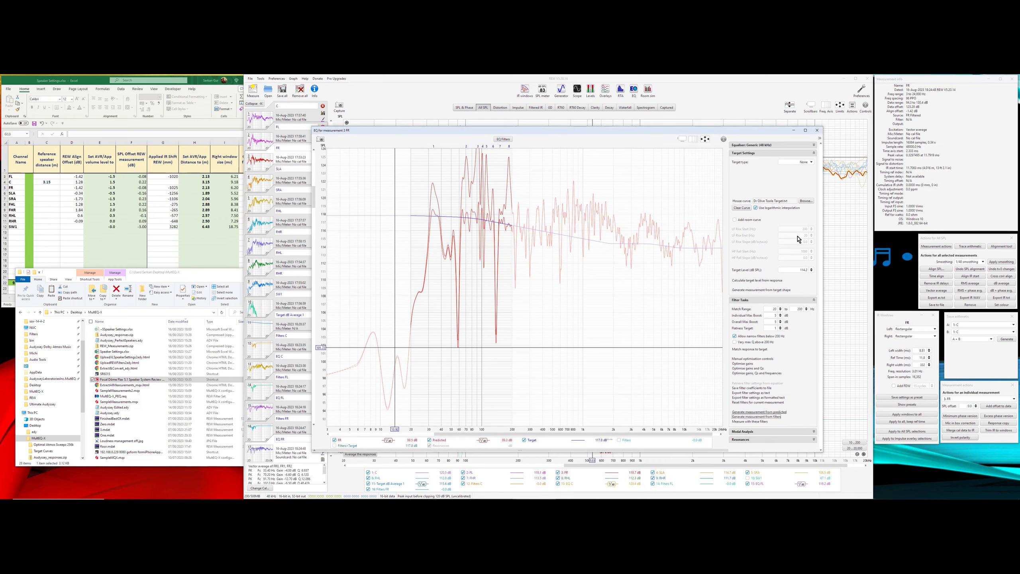
# Step: Open the EQ window for the SLA measurement and set its target level to 114.2 dB
pyautogui.click(286, 183)
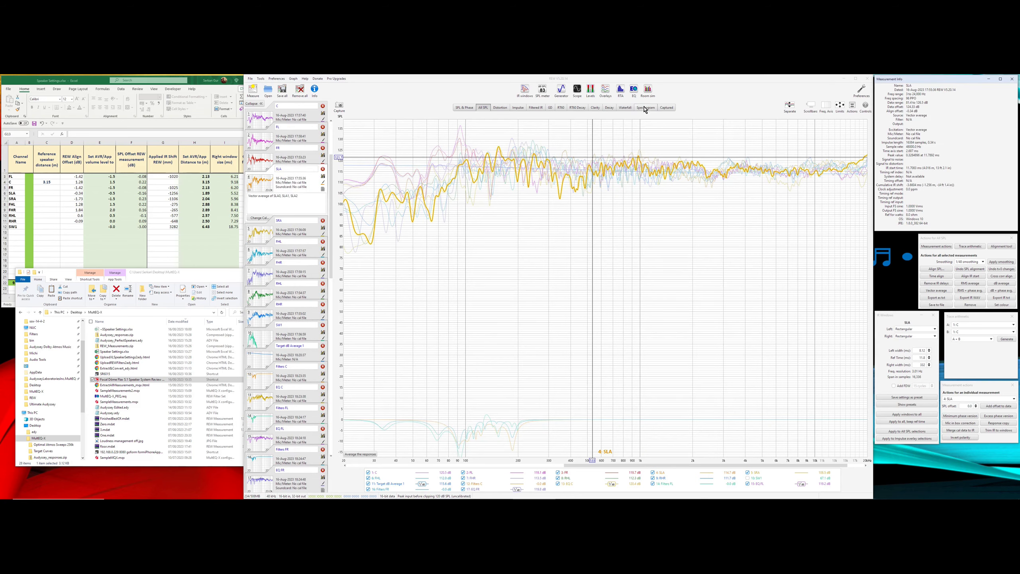
pyautogui.click(633, 89)
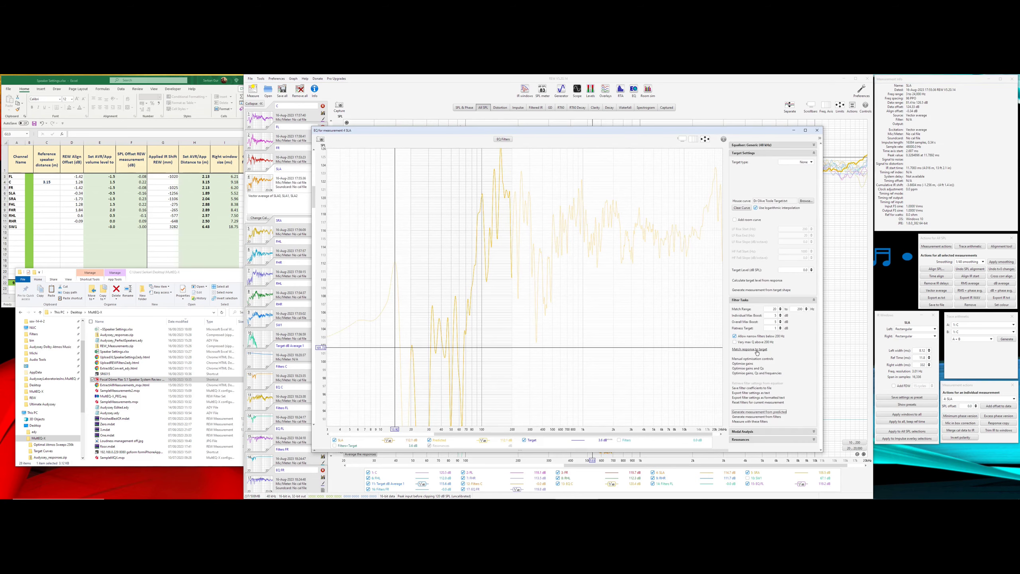
pyautogui.click(782, 272)
pyautogui.write('114.2')
pyautogui.press('Tab')
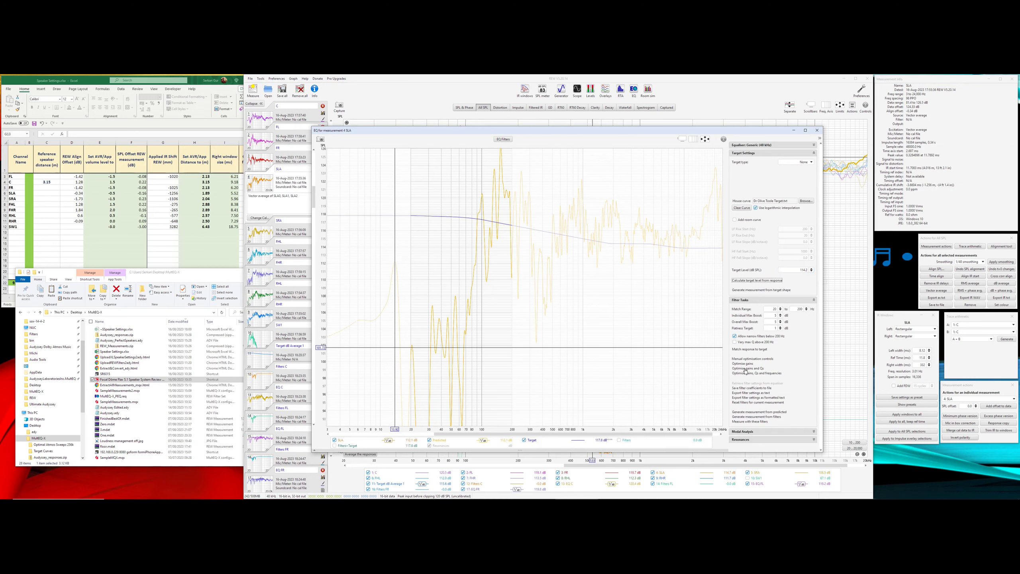
# Step: Match the SLA response to its target and generate new measurements from the filters and from the predicted response
pyautogui.click(754, 349)
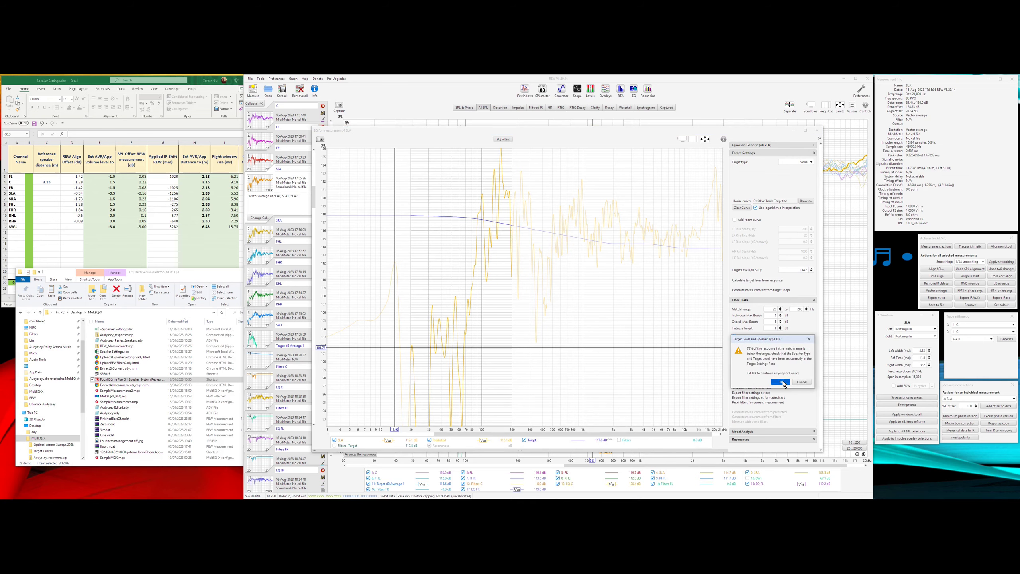
pyautogui.click(780, 382)
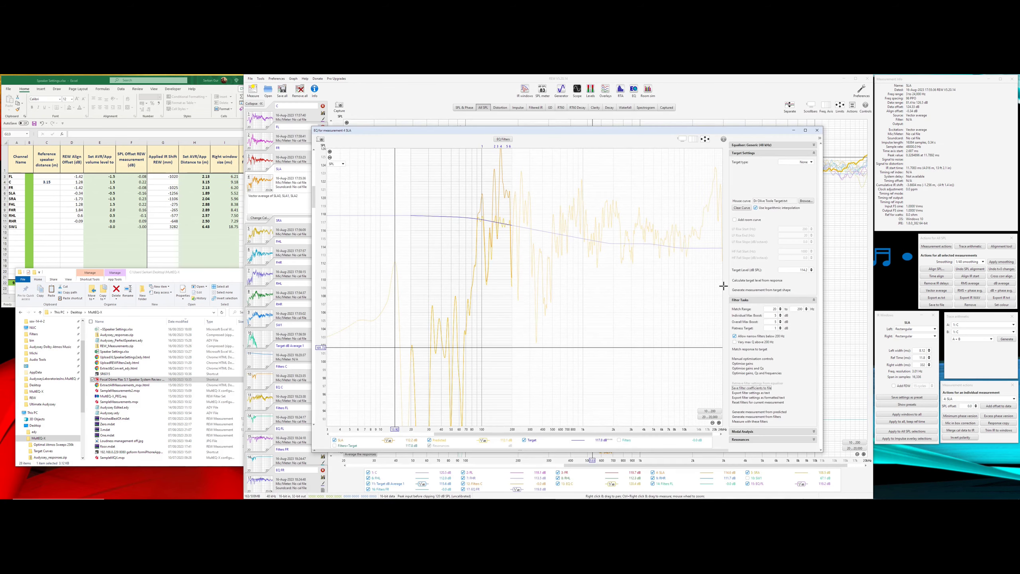
pyautogui.click(769, 417)
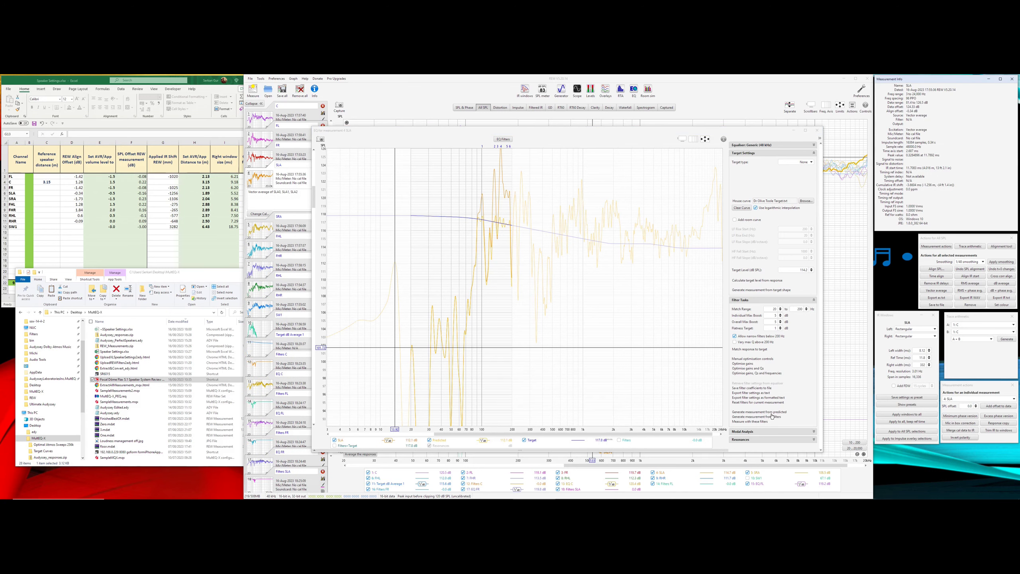
pyautogui.click(762, 411)
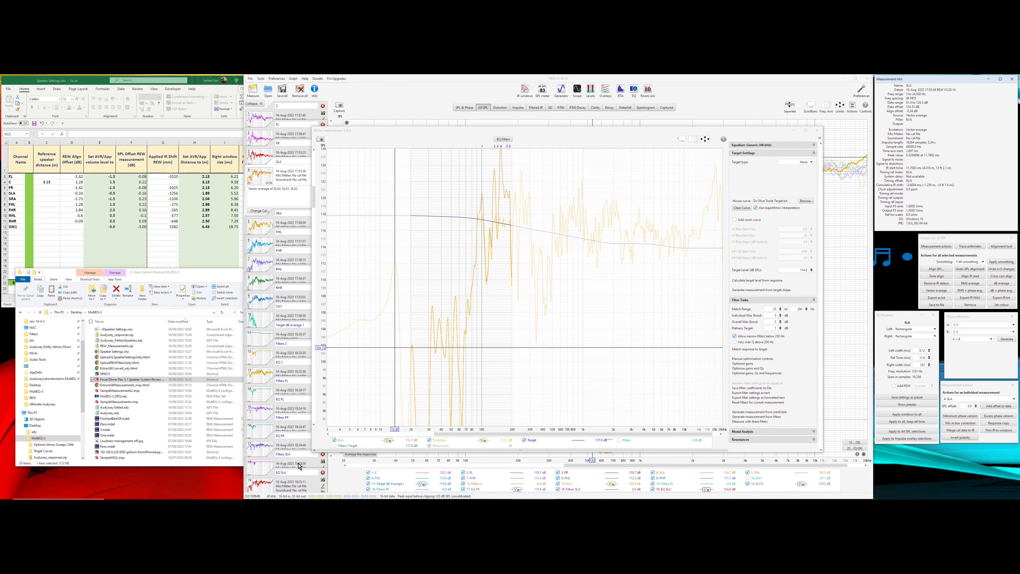
# Step: Open the EQ for the SRA measurement and set its target level to 114.2 dB SPL
pyautogui.click(290, 222)
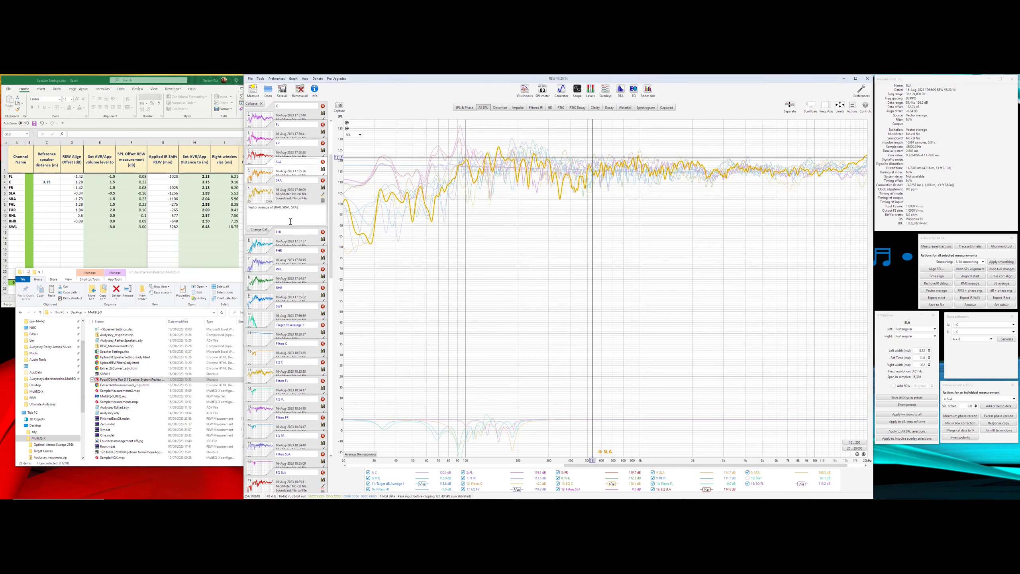
pyautogui.click(633, 90)
pyautogui.click(793, 270)
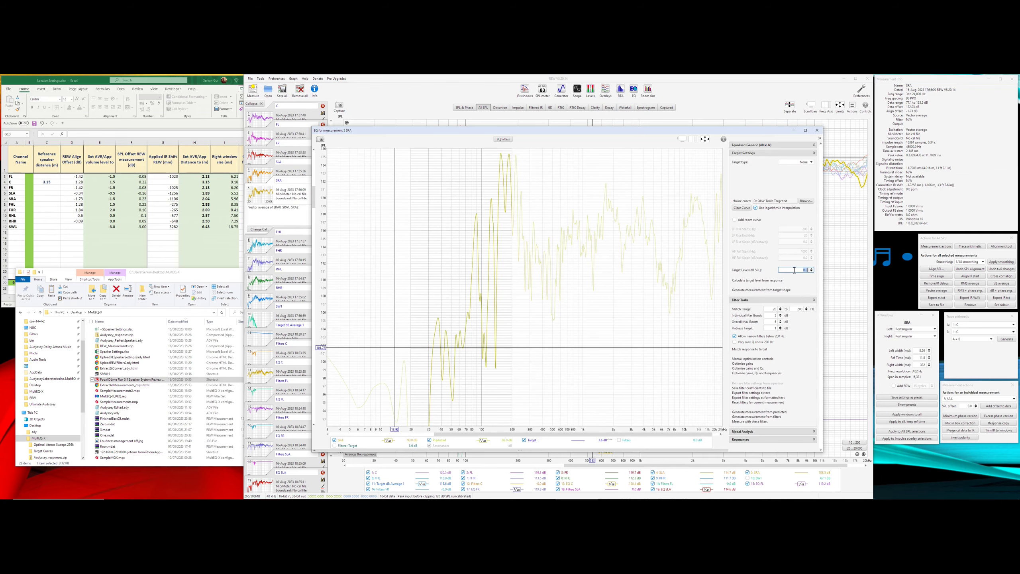
pyautogui.write('114')
pyautogui.press('Return')
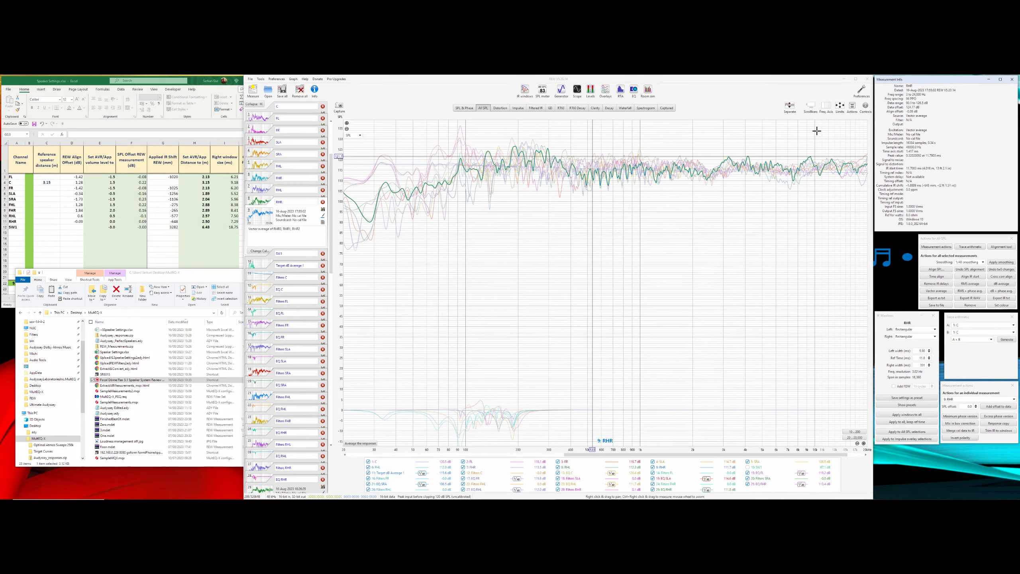
# Step: Overlay the EQ traces for C, FL, FR, SLA, SRA, FHL, FHR, RHL and RHR with Target dB Average 1, and fit the graph to the data
pyautogui.click(562, 473)
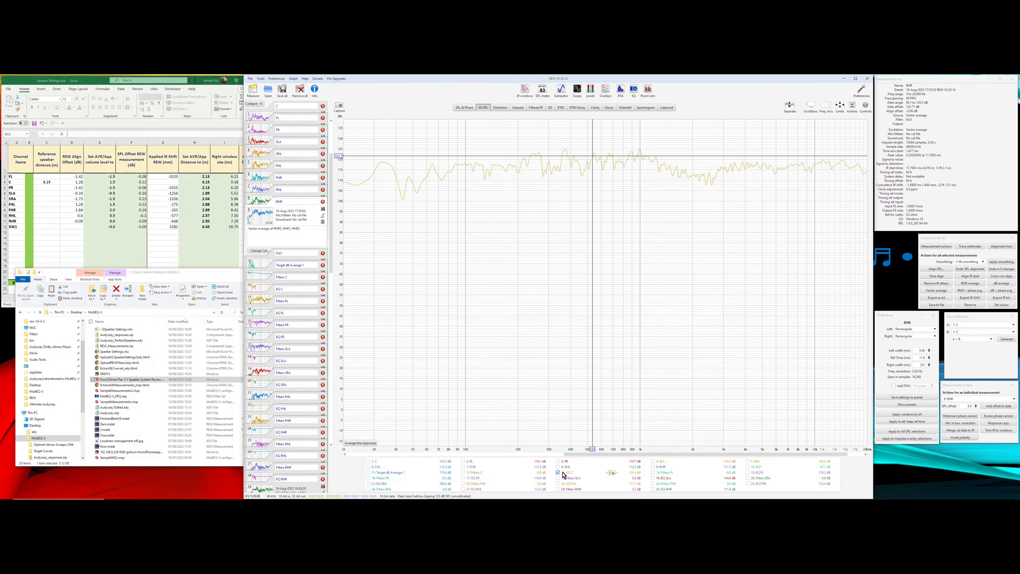
pyautogui.click(747, 472)
pyautogui.click(463, 478)
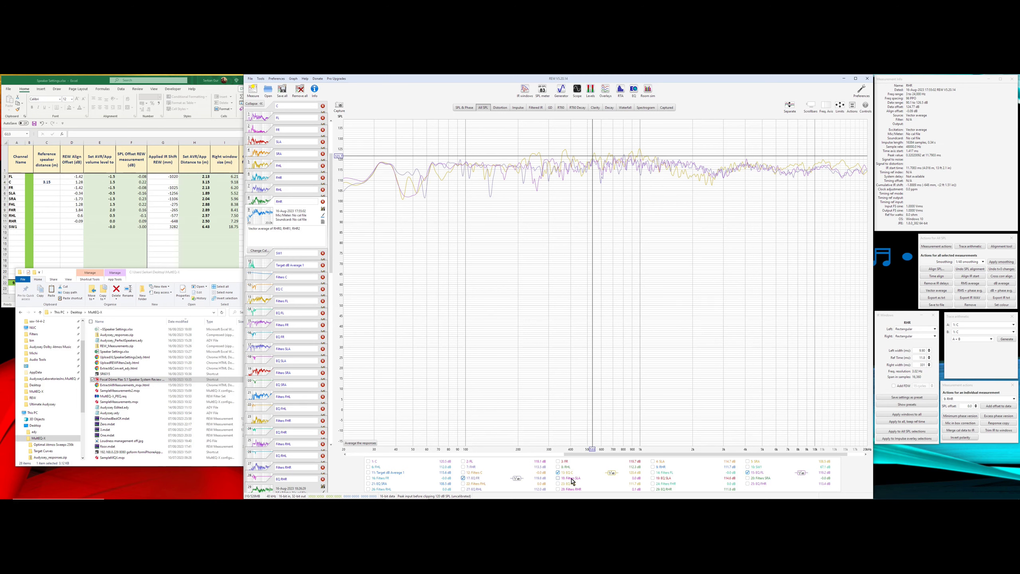
pyautogui.click(652, 478)
pyautogui.click(368, 484)
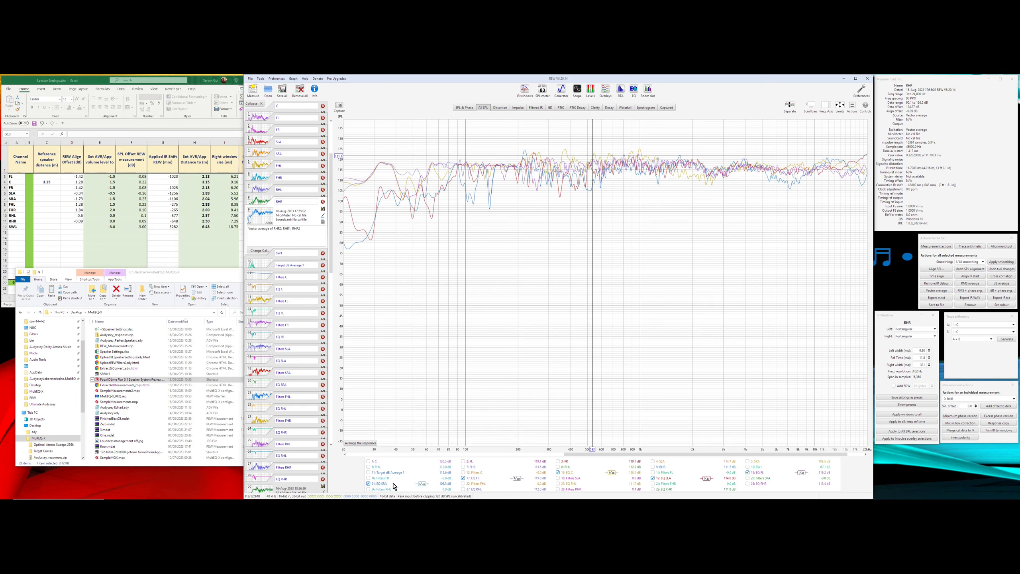
pyautogui.click(558, 484)
pyautogui.click(748, 483)
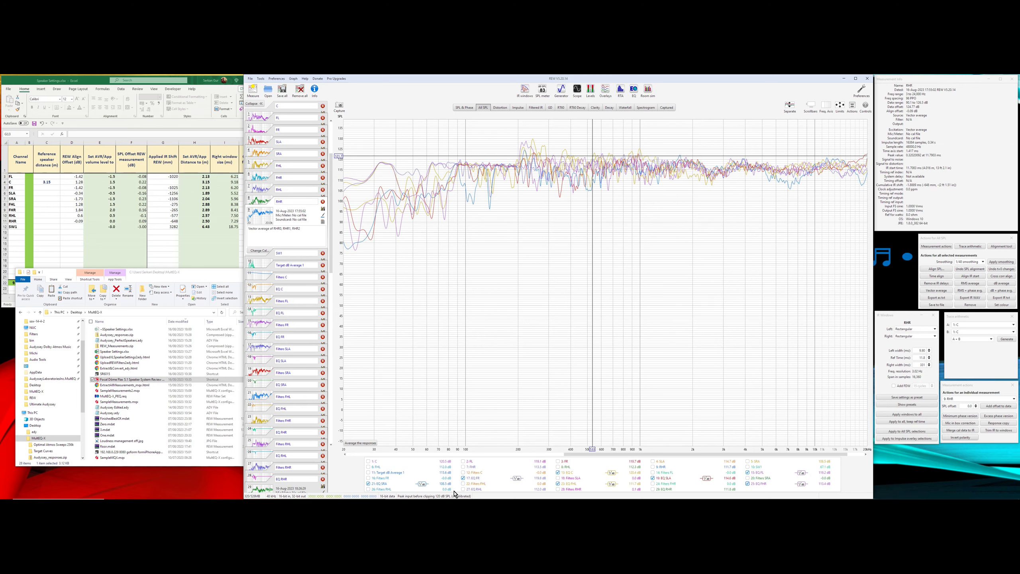
pyautogui.click(464, 489)
pyautogui.click(653, 489)
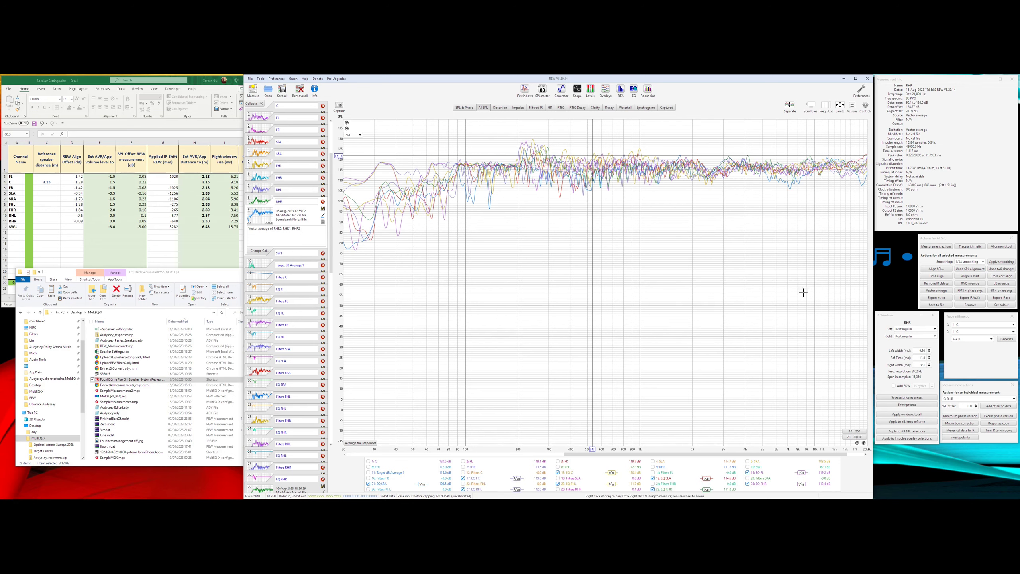
pyautogui.hotkey('ctrl', 'alt', 'f')
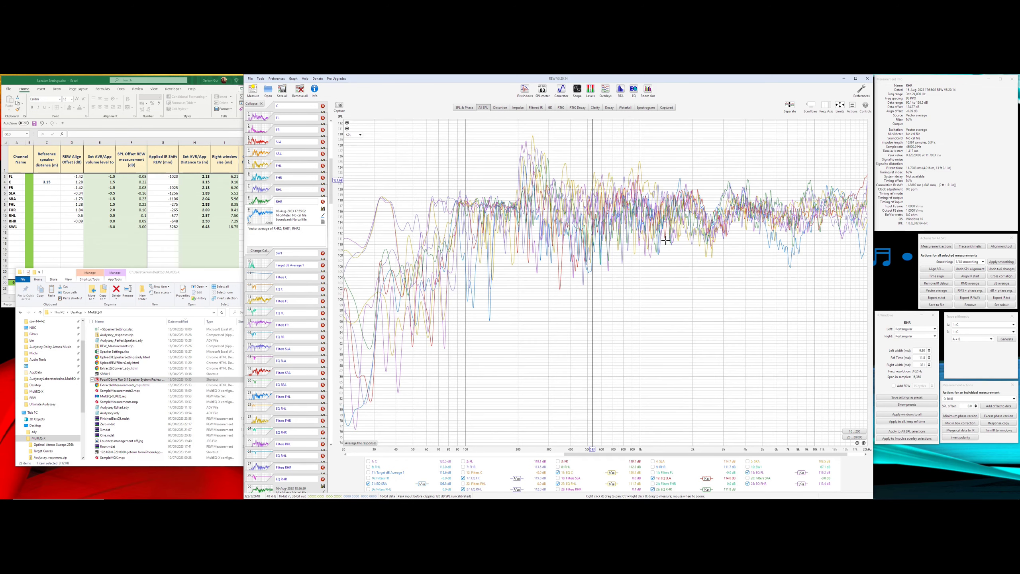
pyautogui.click(392, 474)
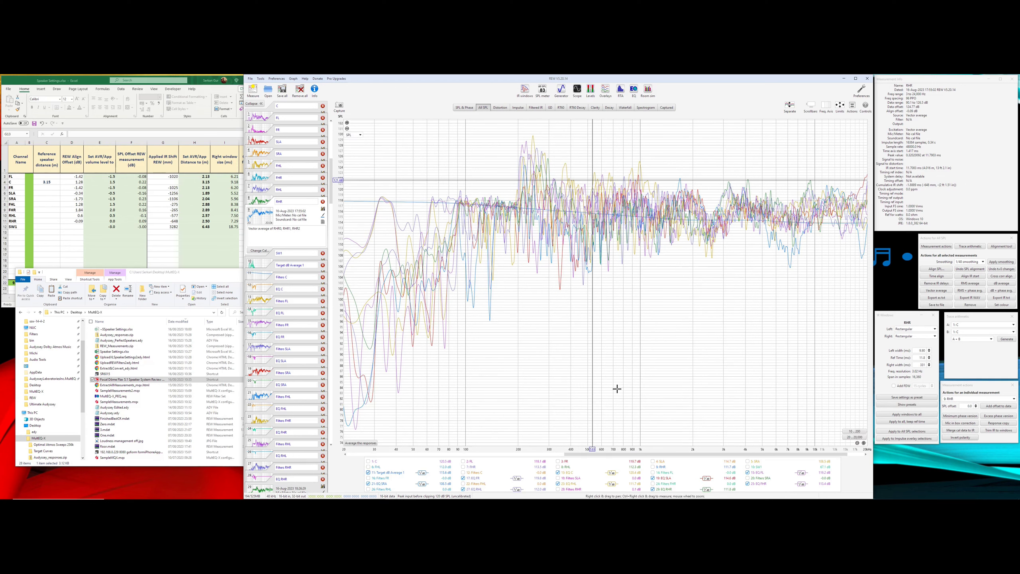
# Step: Clear all trace selections and display only the SW1 subwoofer response
pyautogui.rightClick(697, 455)
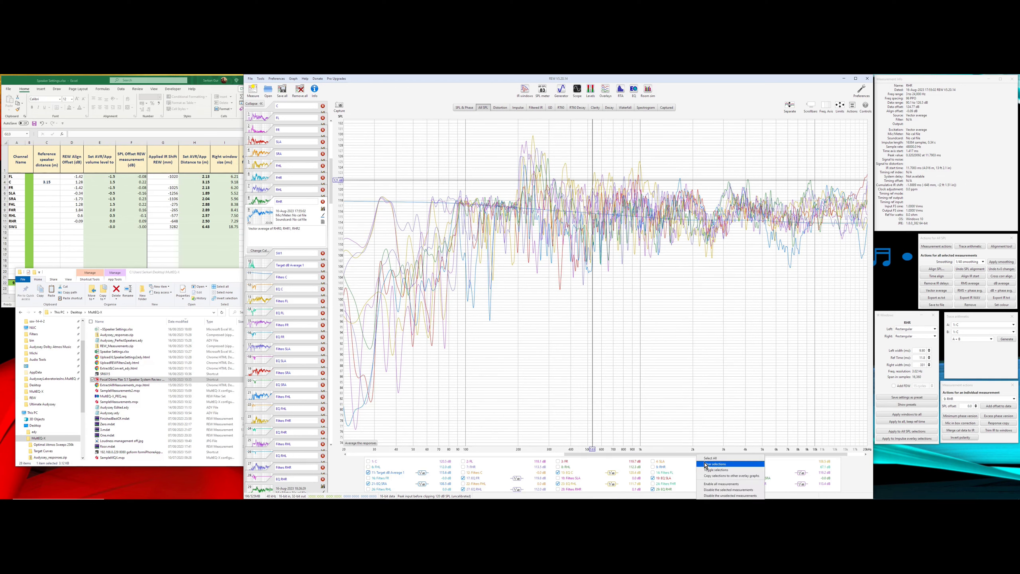
pyautogui.click(705, 465)
pyautogui.click(747, 466)
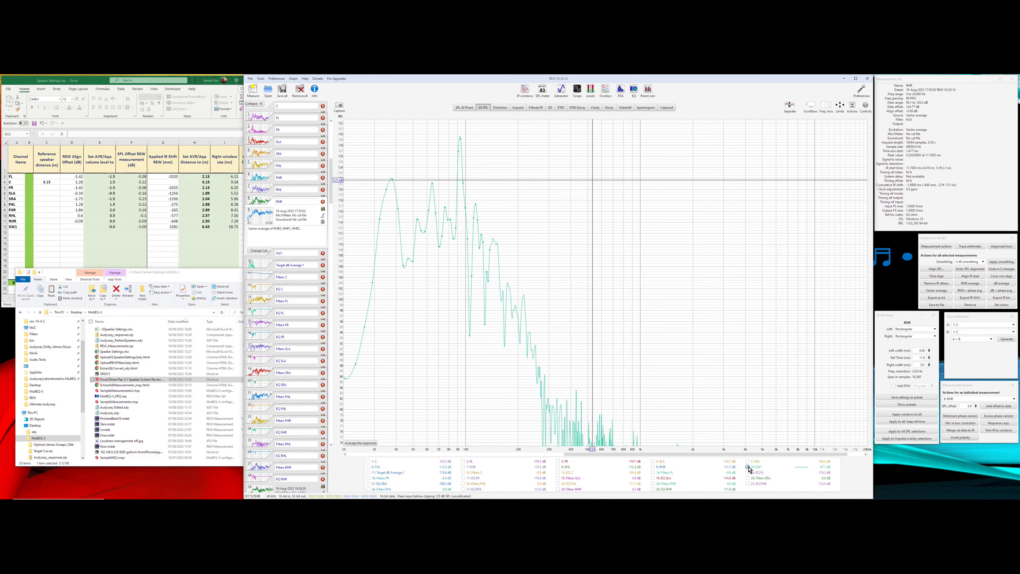
# Step: Raise SW1's SPL offset and overlay Target dB Average 1 in the 10 to 200 Hz range, fitted to the data
pyautogui.click(286, 253)
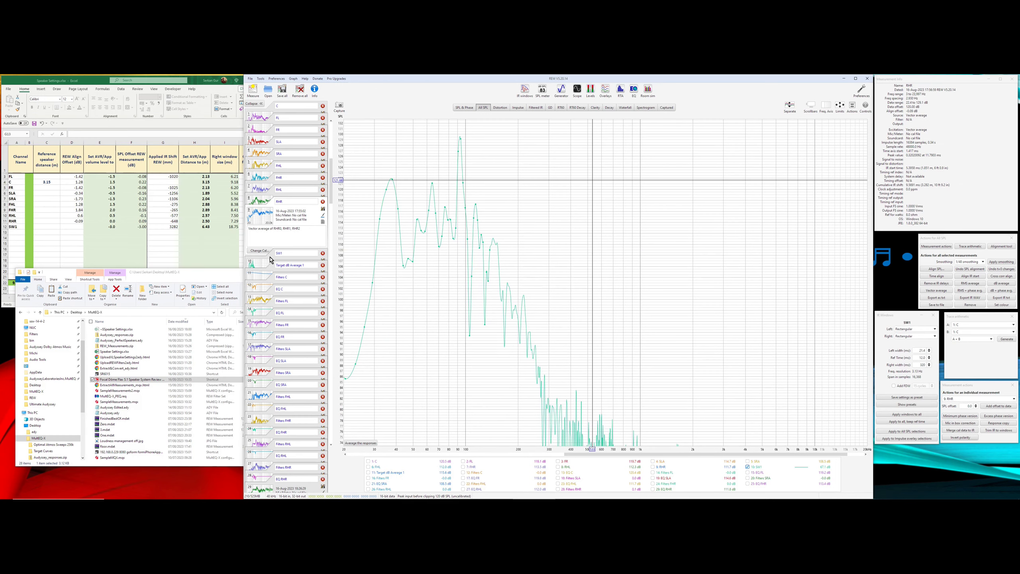
pyautogui.click(975, 406)
pyautogui.click(976, 404)
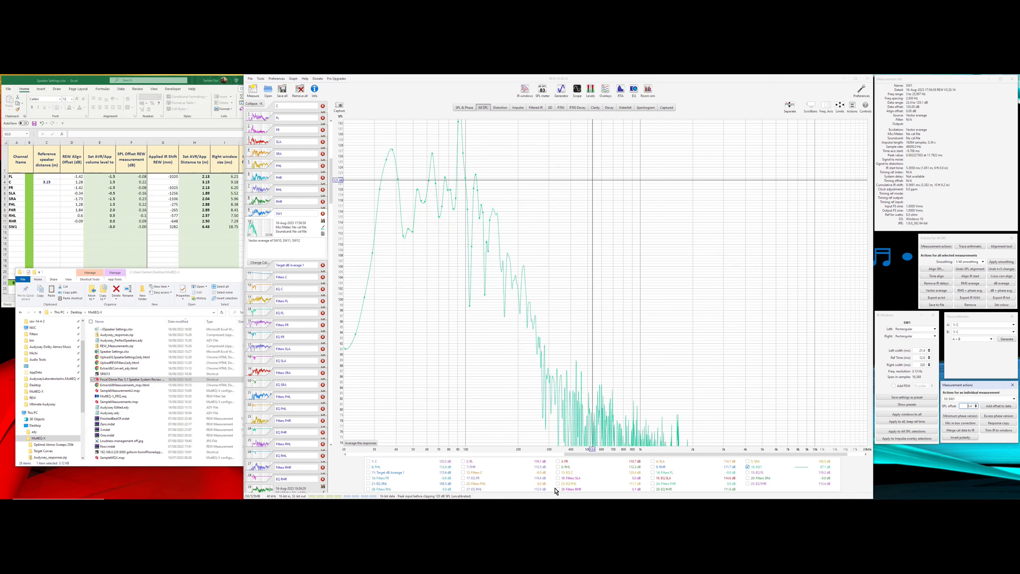
pyautogui.click(367, 472)
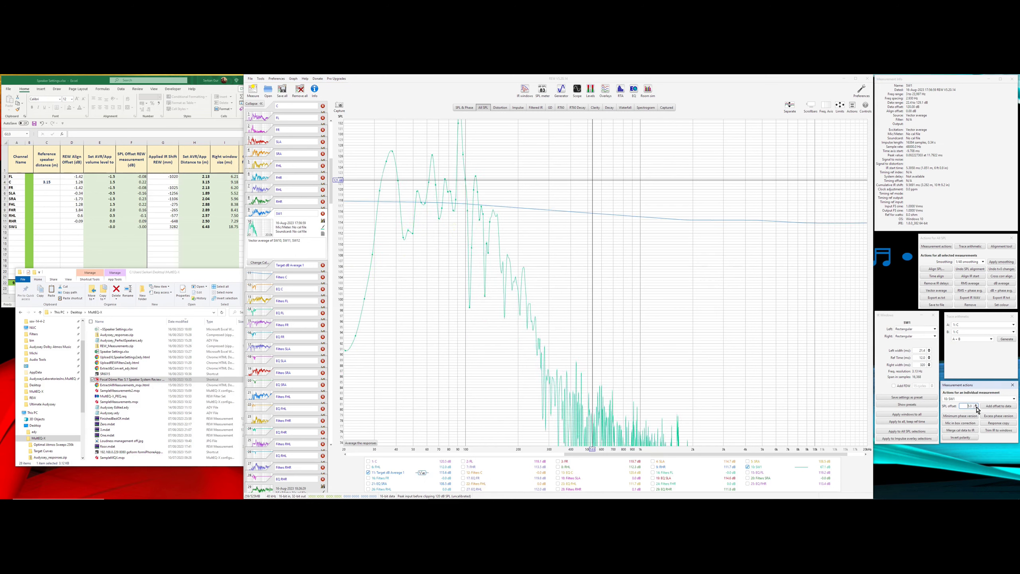
pyautogui.click(853, 432)
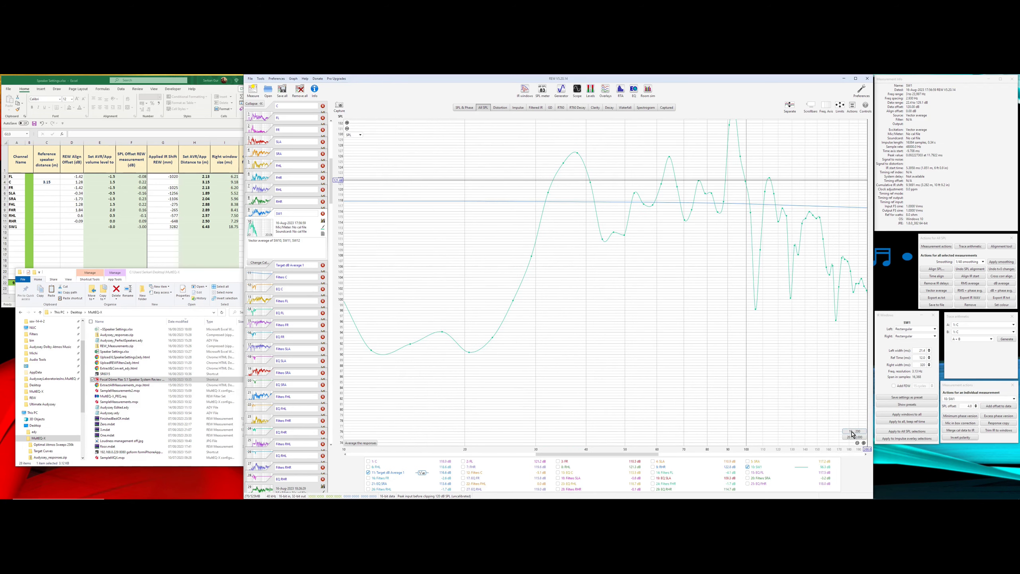
pyautogui.hotkey('ctrl', 'alt', 'f')
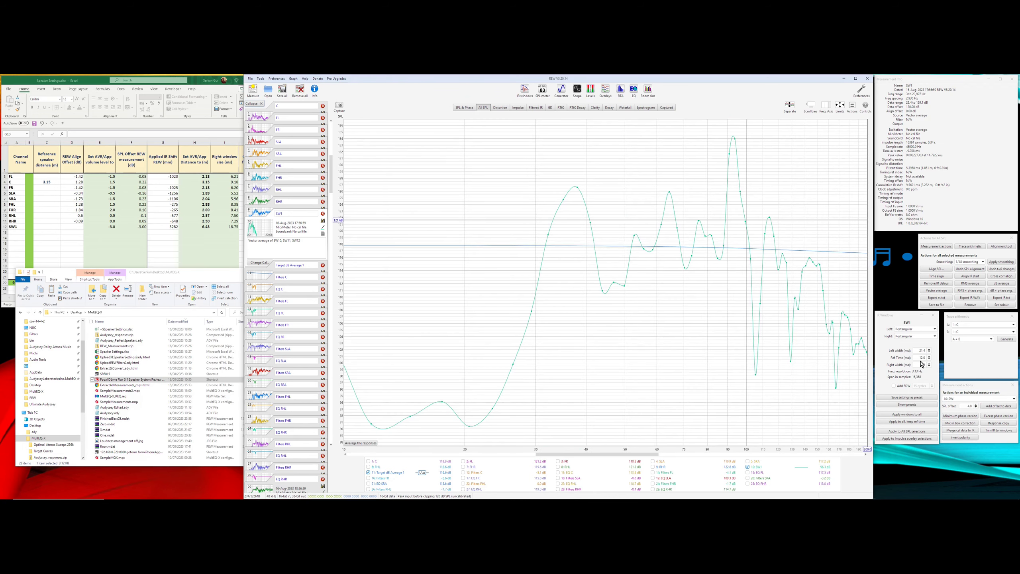
# Step: Fine-tune the SPL offset of SW1 to 5.5 dB against the target trace
pyautogui.click(975, 408)
pyautogui.click(975, 408)
pyautogui.moveTo(977, 406); pyautogui.dragTo(977, 408)
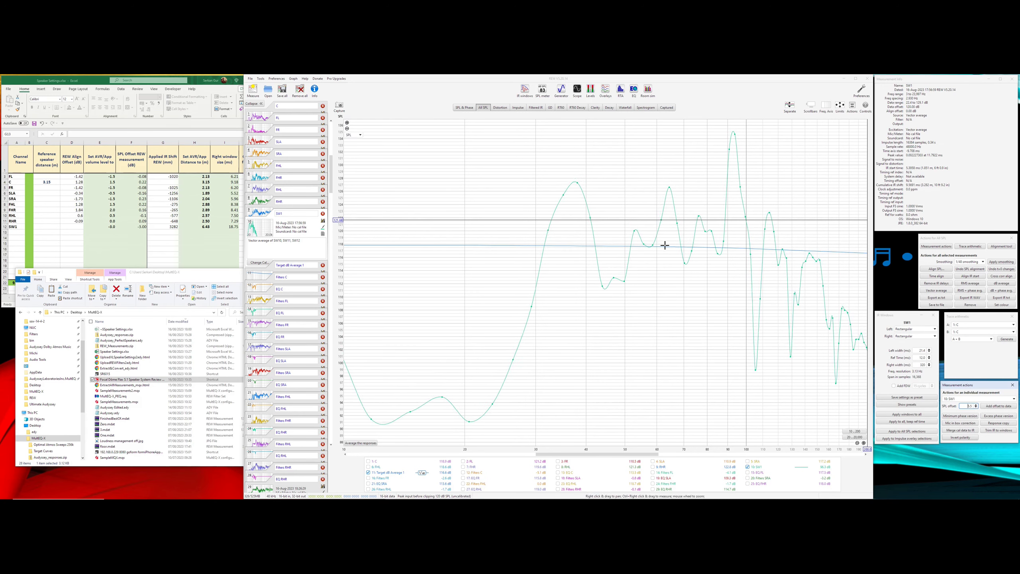
pyautogui.click(976, 405)
pyautogui.click(976, 407)
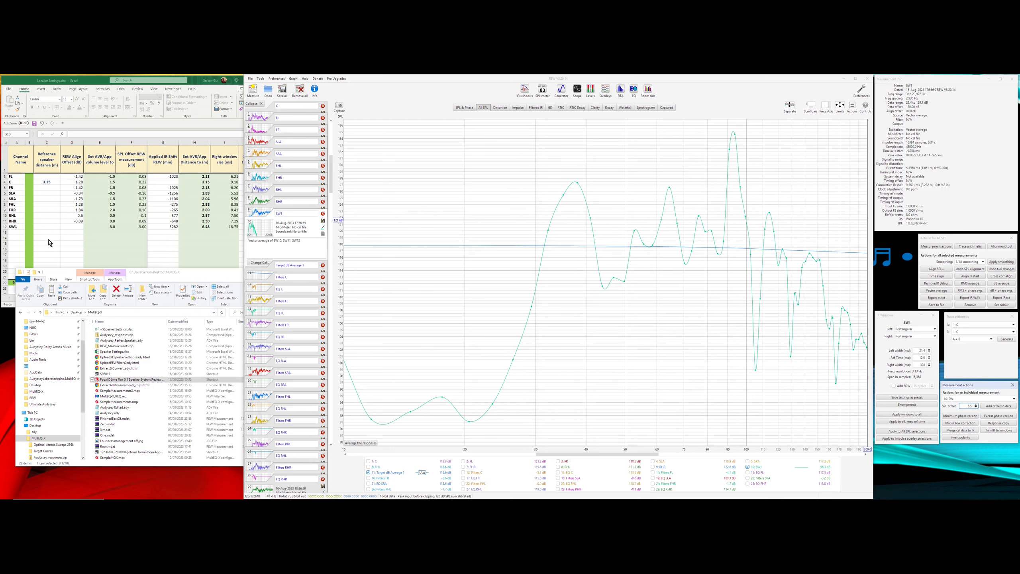
# Step: Record 5.5 as SW1's REW align offset in the Excel speaker settings sheet, and add the offset to SW1's data in REW
pyautogui.click(68, 233)
pyautogui.click(72, 227)
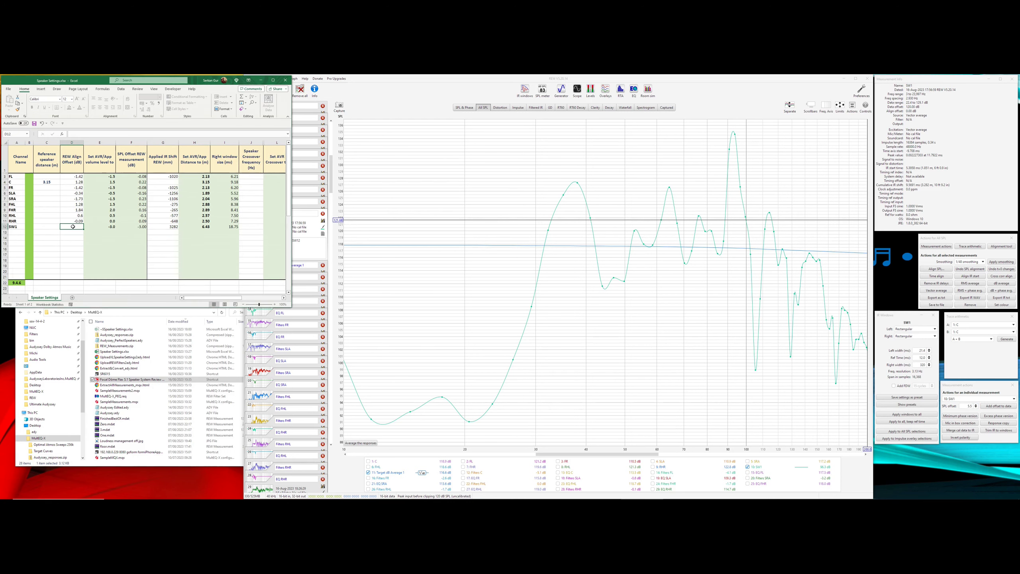
pyautogui.write('5.5')
pyautogui.press('Return')
pyautogui.click(54, 226)
pyautogui.click(76, 227)
pyautogui.click(998, 407)
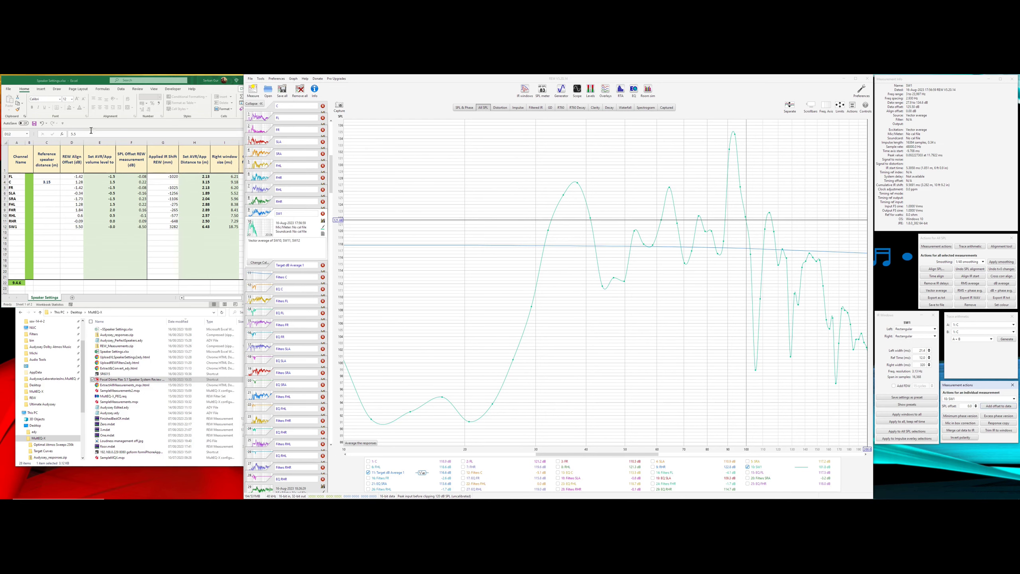
pyautogui.click(114, 231)
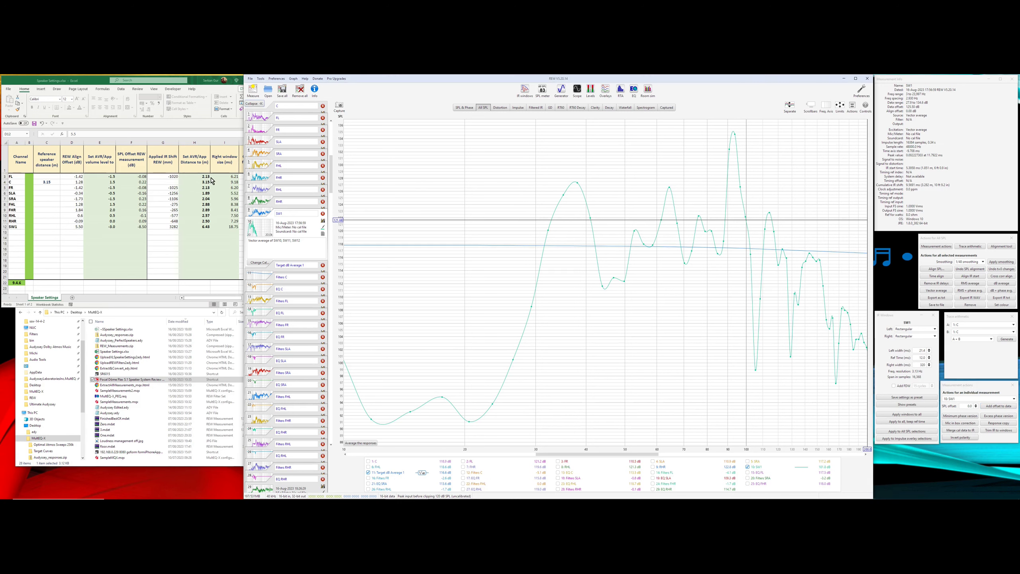
# Step: Open the EQ for SW1, set the target level to 114.2 dB SPL and match the response to the target
pyautogui.click(525, 81)
pyautogui.click(633, 90)
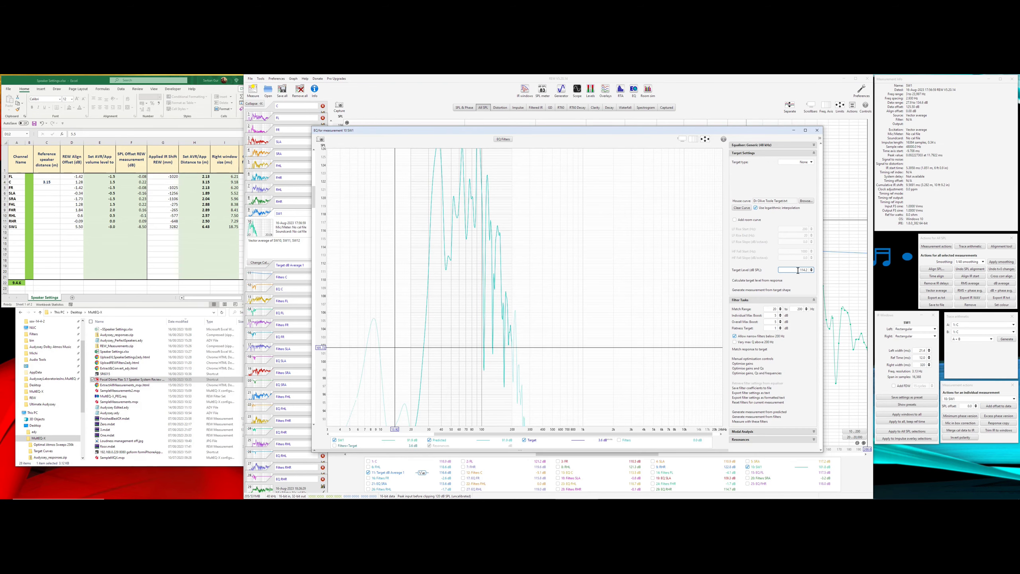
pyautogui.press('Tab')
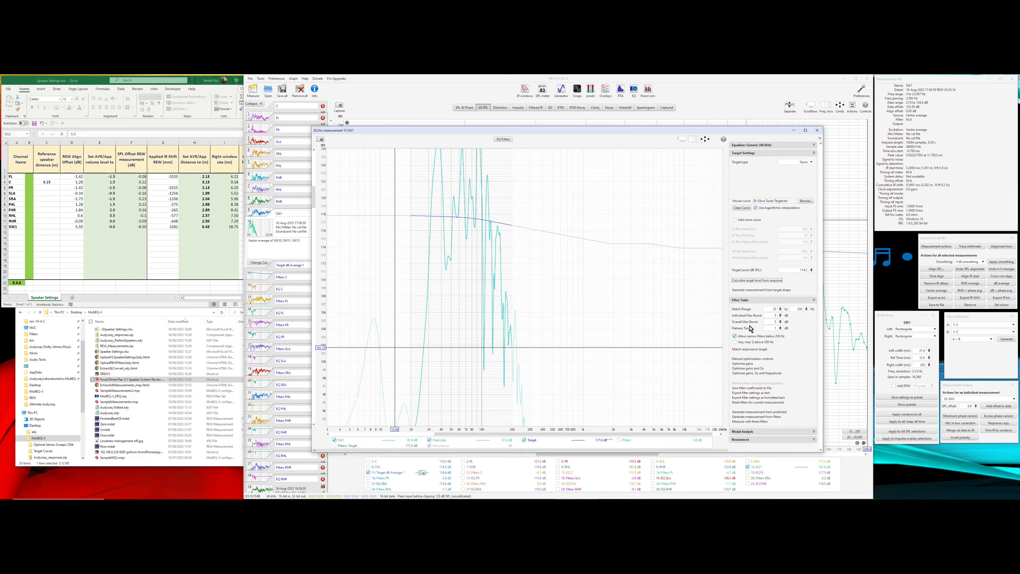
pyautogui.click(752, 350)
pyautogui.click(778, 384)
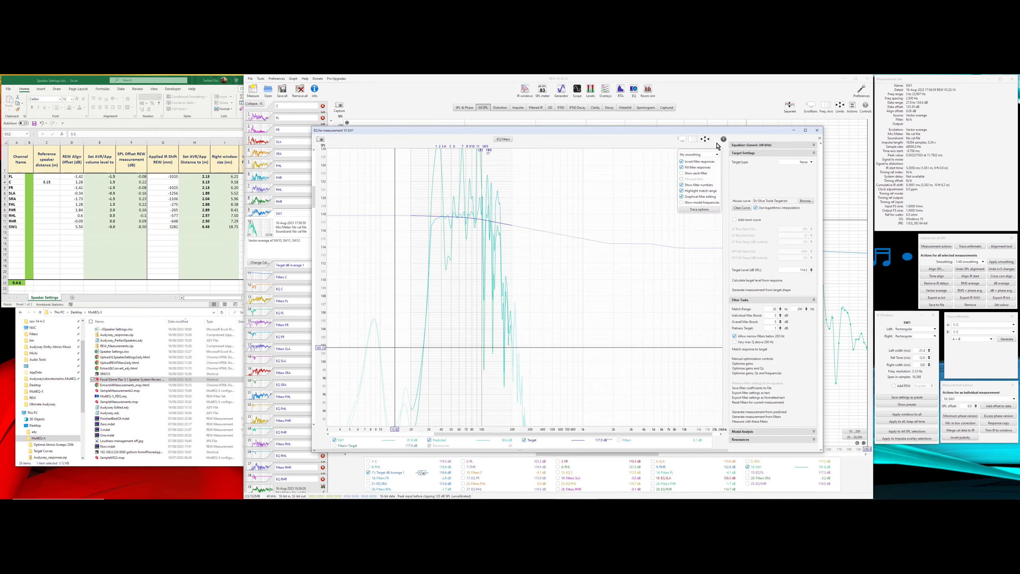
# Step: Apply 1/48 smoothing to the SW1 EQ graph and run the response match to the target again
pyautogui.click(700, 155)
pyautogui.click(699, 193)
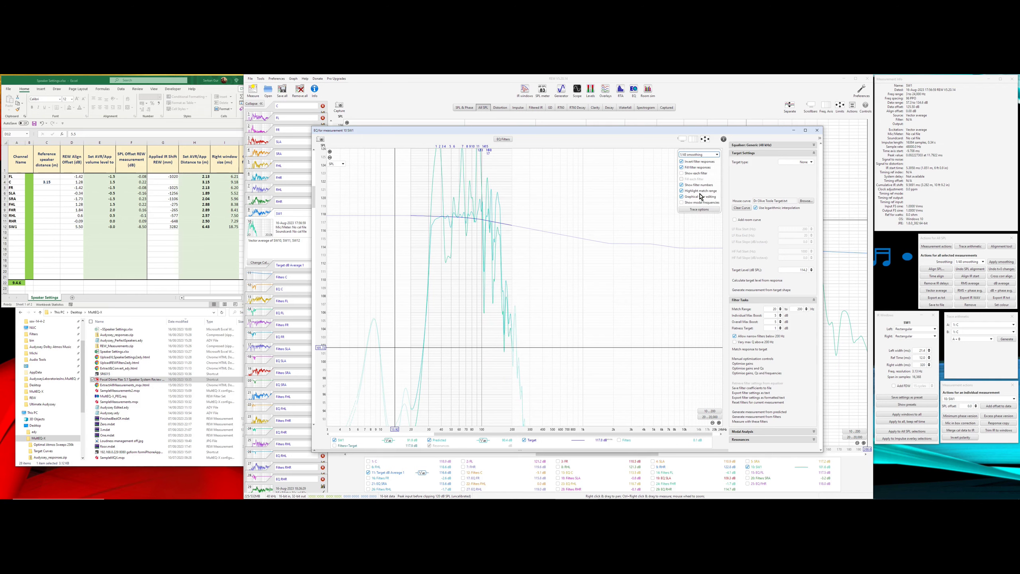
pyautogui.click(761, 349)
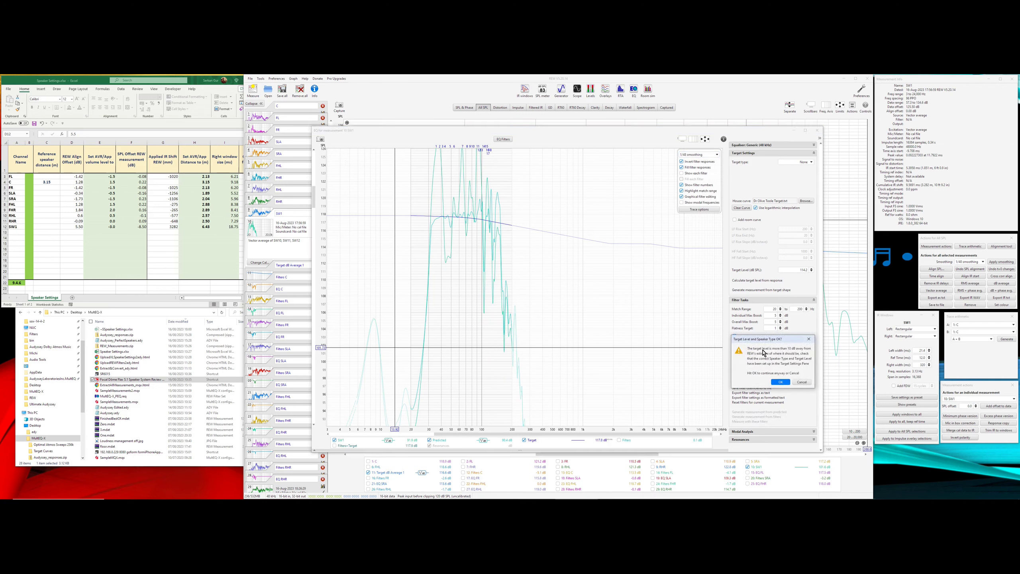
pyautogui.click(781, 382)
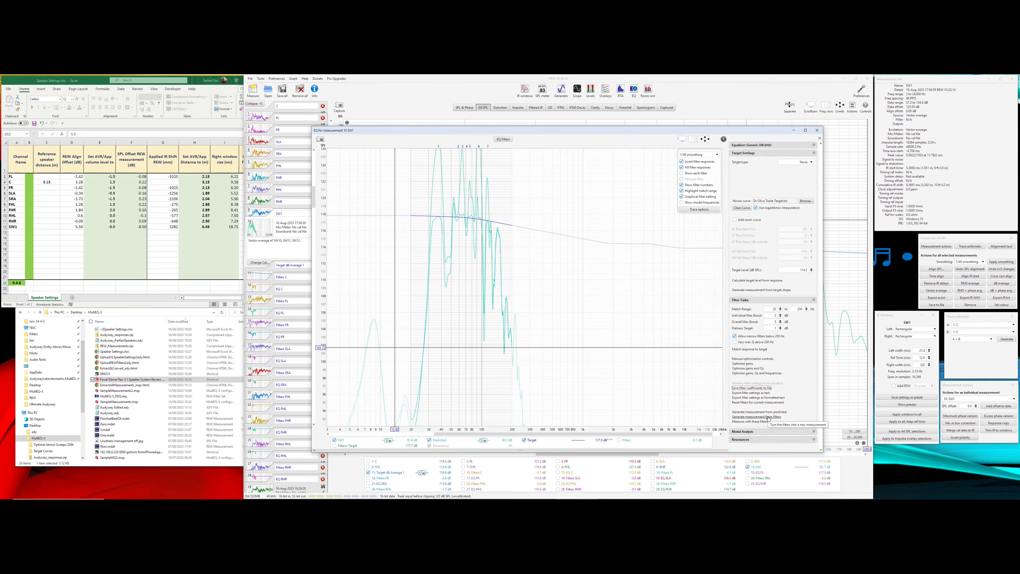
# Step: Generate measurements from SW1's filters and predicted response, close the EQ window and select the EQ SW1 measurement
pyautogui.click(768, 418)
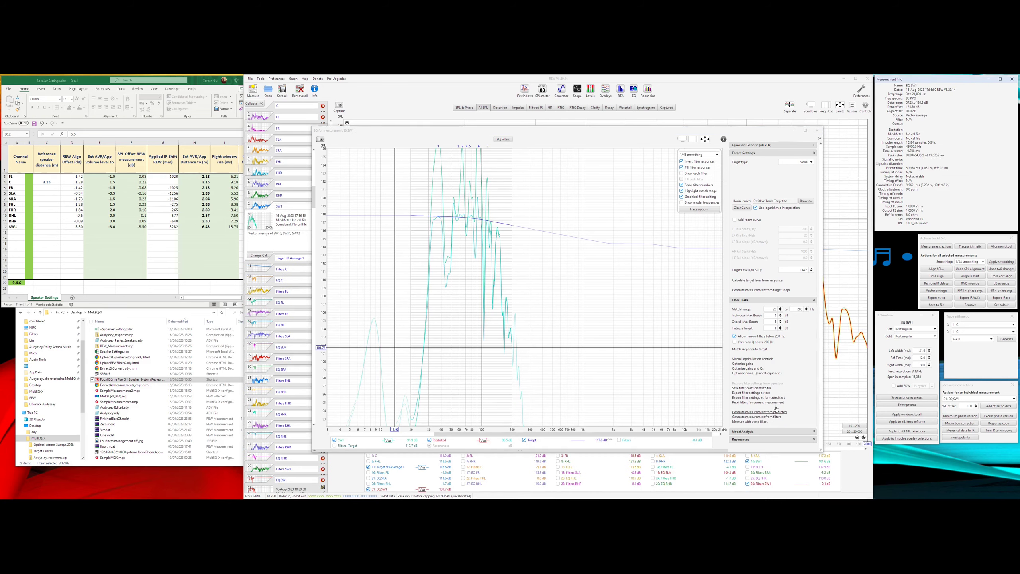
pyautogui.click(817, 131)
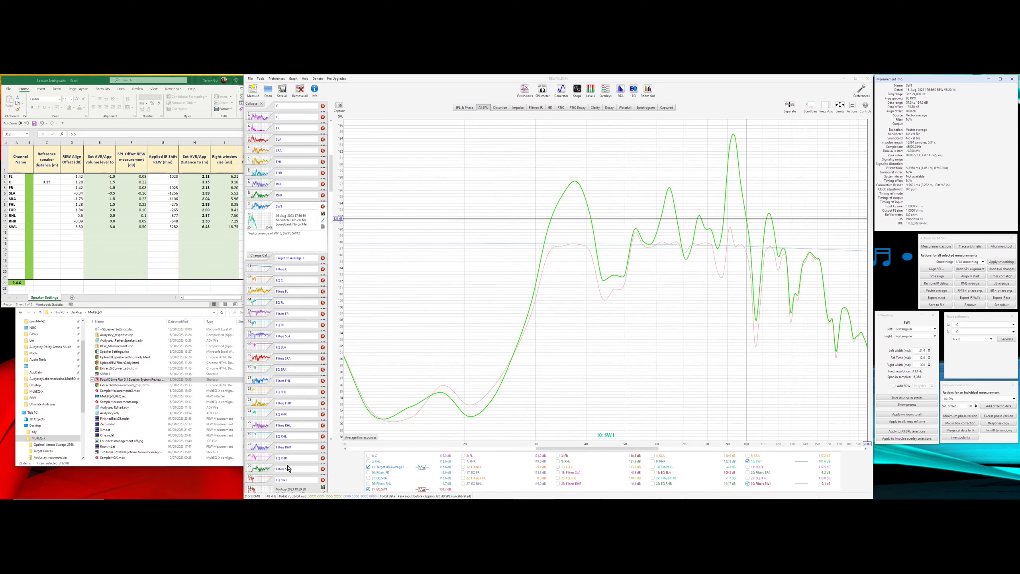
pyautogui.click(293, 478)
pyautogui.click(299, 490)
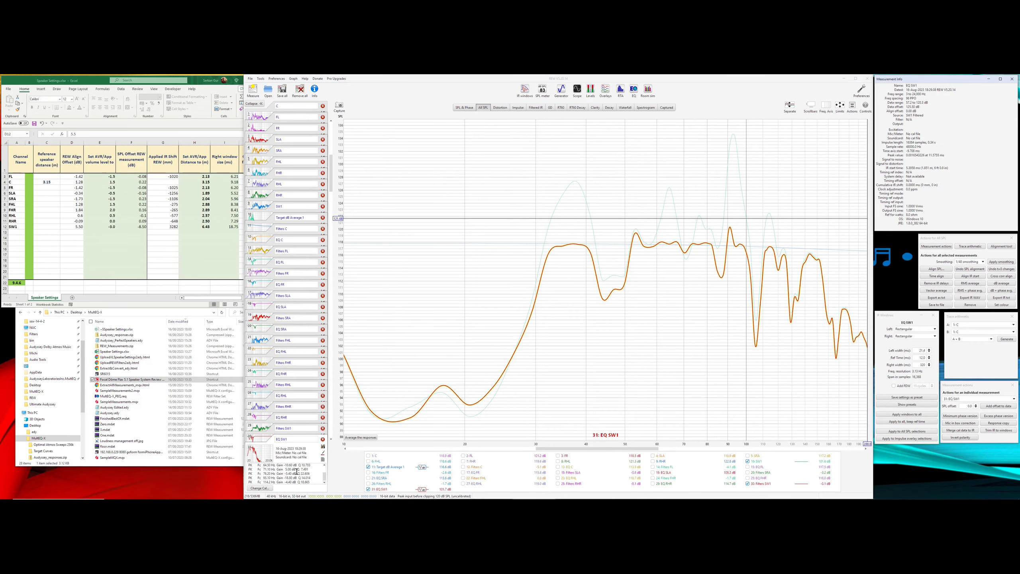
# Step: Rename the EQ SW1 measurement as SW1f
pyautogui.click(293, 439)
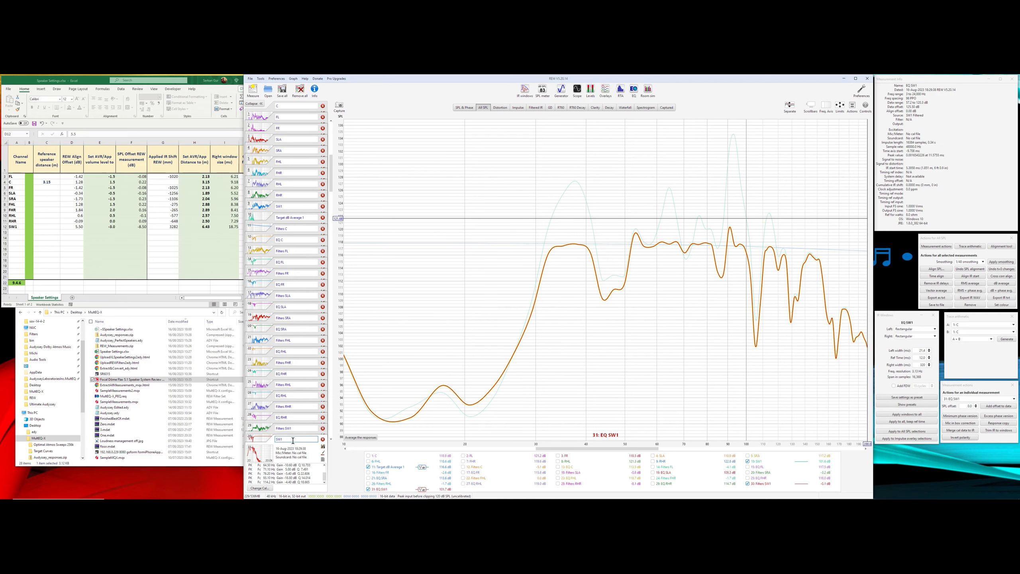
pyautogui.write('SW1f')
pyautogui.press('Return')
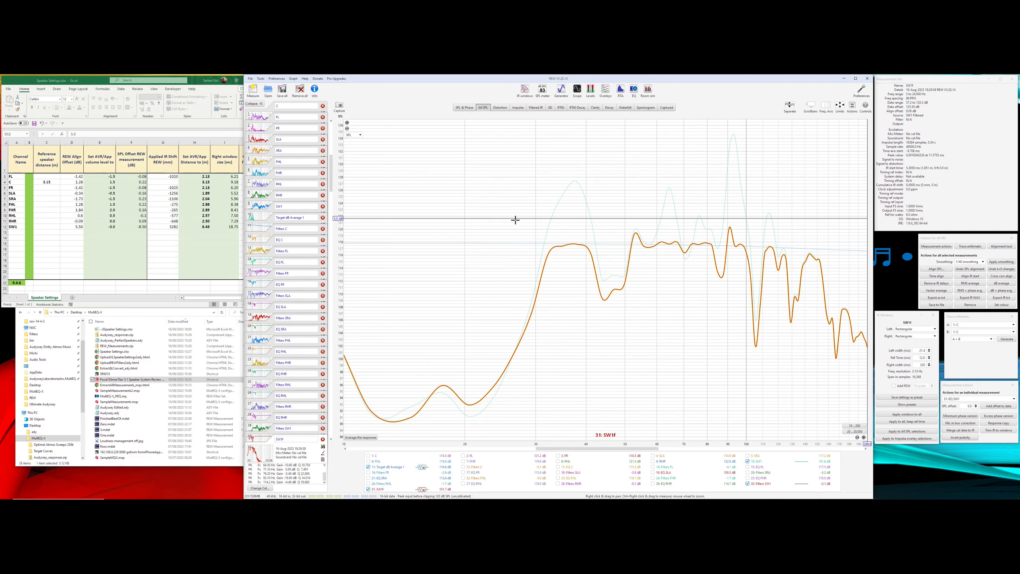
# Step: Examine SW1f against its filter curve over the full frequency range, hiding the SW1 trace and placing the cursor at the filters' deepest cut
pyautogui.click(840, 106)
pyautogui.click(658, 298)
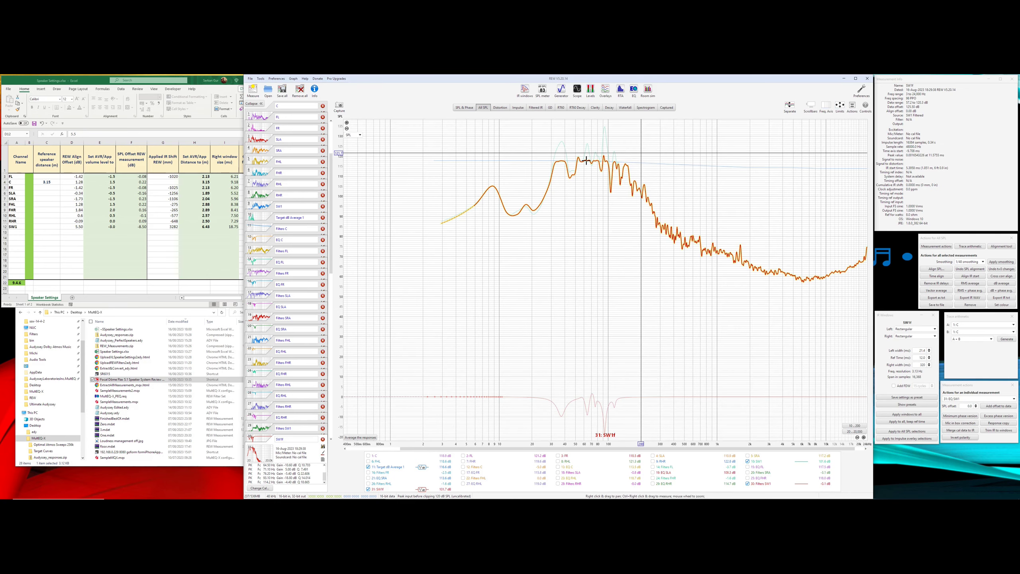
pyautogui.click(748, 460)
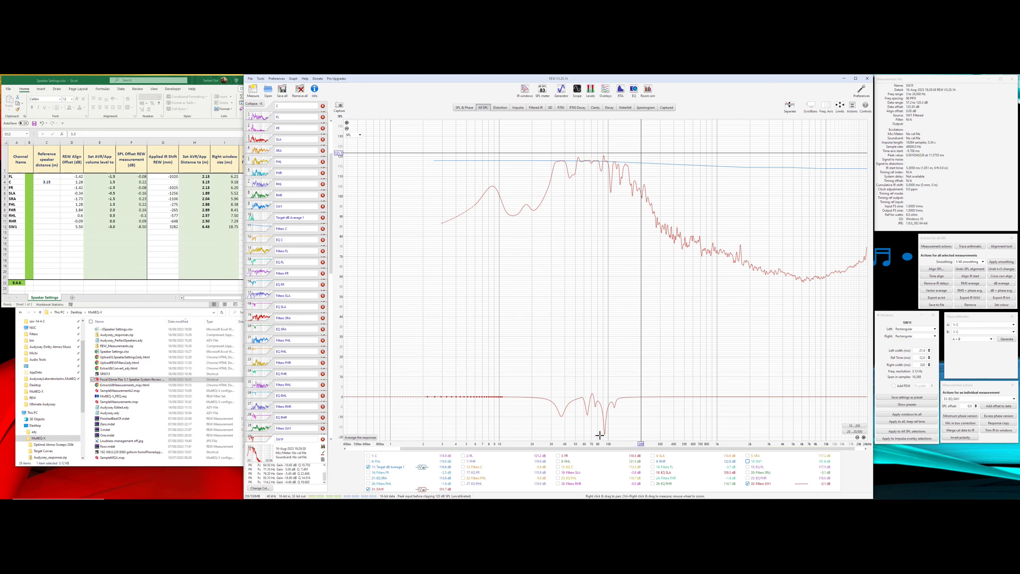
pyautogui.click(605, 434)
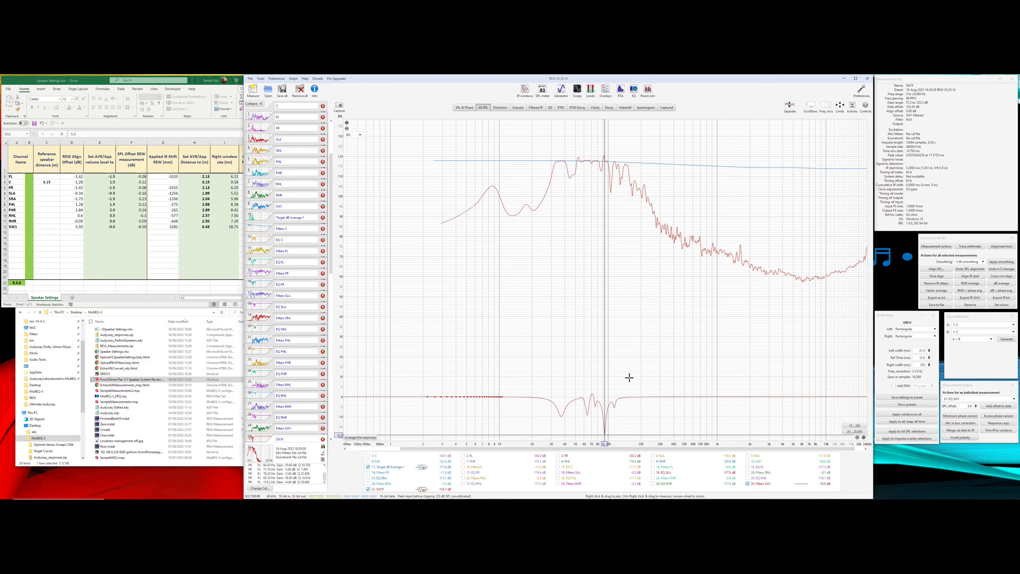
# Step: Open the EQ for EQ C, set a 200 to 500 Hz match range with 0 dB individual and overall boost, and match to the target
pyautogui.click(272, 244)
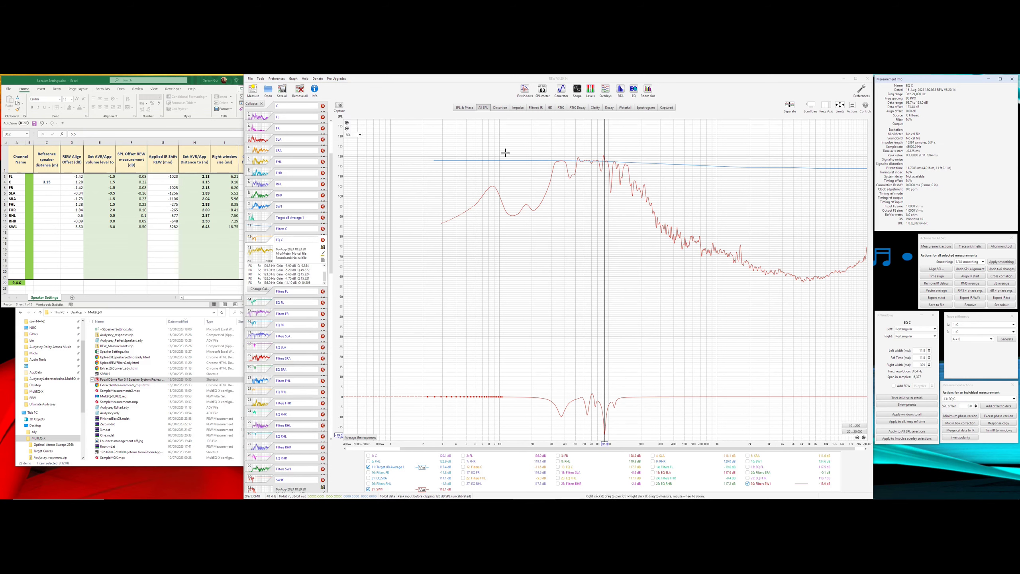
pyautogui.click(636, 95)
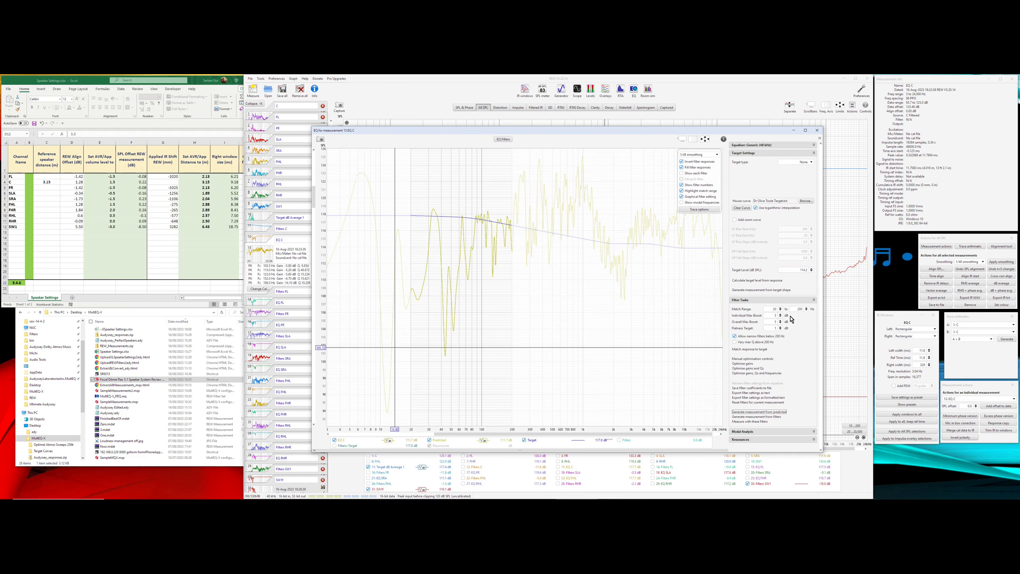
pyautogui.click(771, 309)
pyautogui.write('0')
pyautogui.press('Tab')
pyautogui.write('500')
pyautogui.press('Tab')
pyautogui.write('0')
pyautogui.press('Tab')
pyautogui.write('0')
pyautogui.press('Tab')
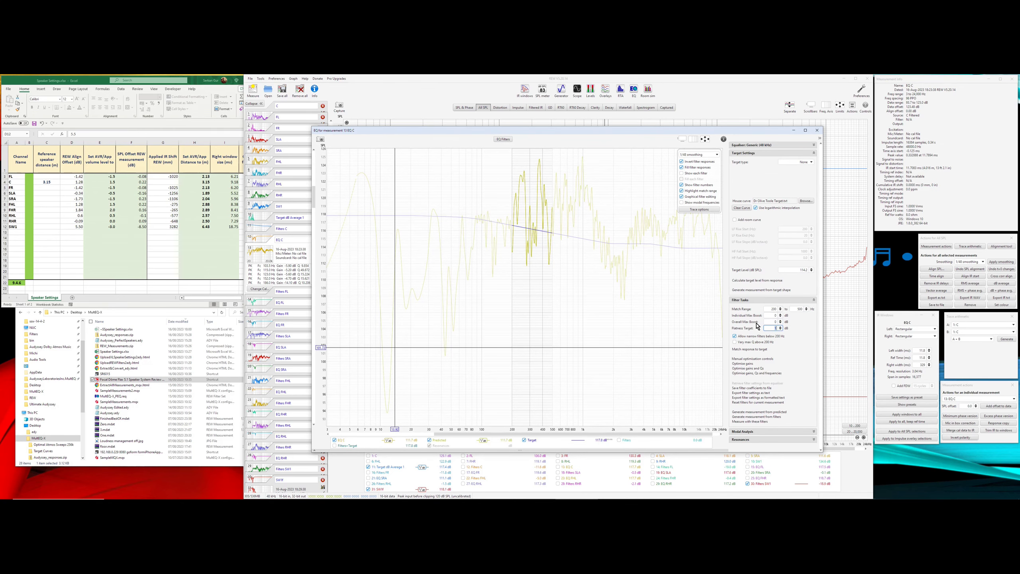
pyautogui.click(759, 349)
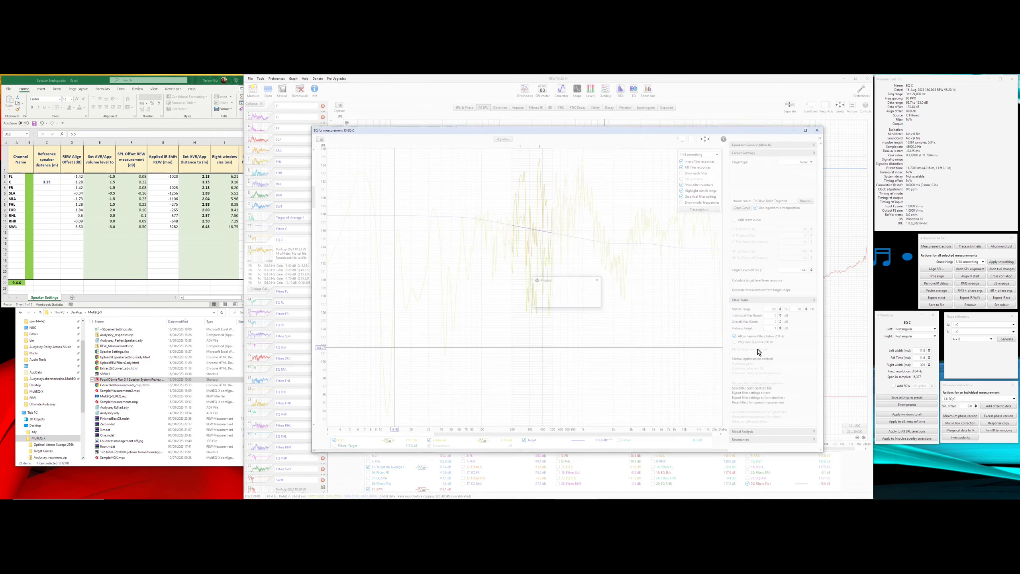
pyautogui.click(699, 154)
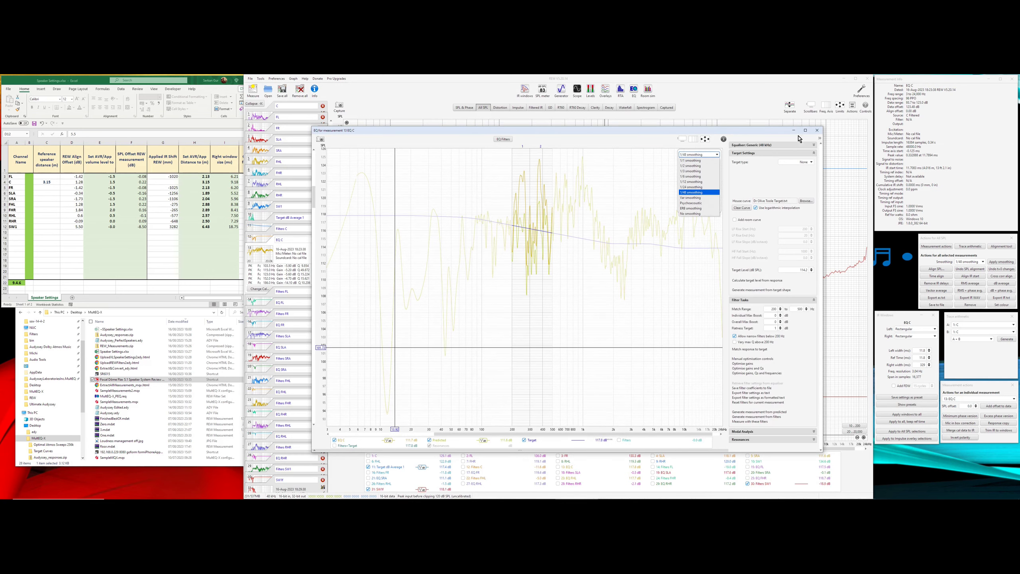
pyautogui.click(816, 130)
# Step: Clear all traces from the All SPL graph and show only the EQ responses of the speaker channels
pyautogui.rightClick(677, 456)
pyautogui.click(698, 464)
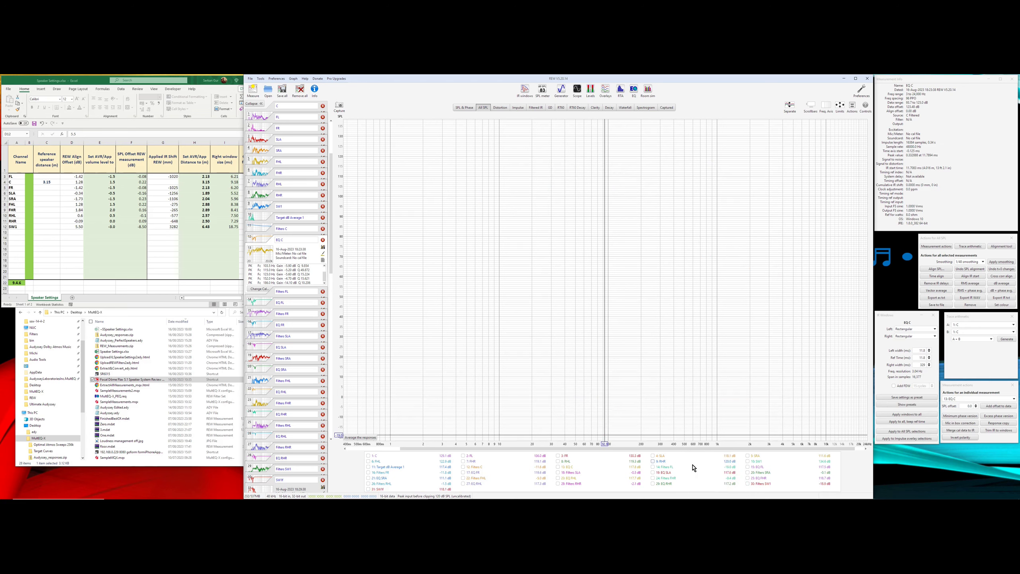
pyautogui.click(378, 479)
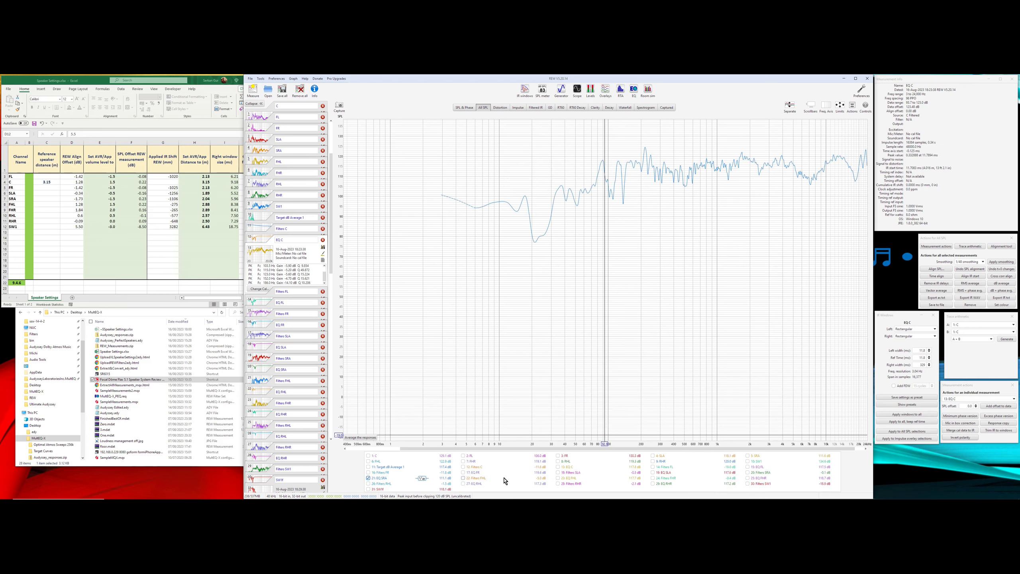
pyautogui.click(473, 473)
pyautogui.click(565, 467)
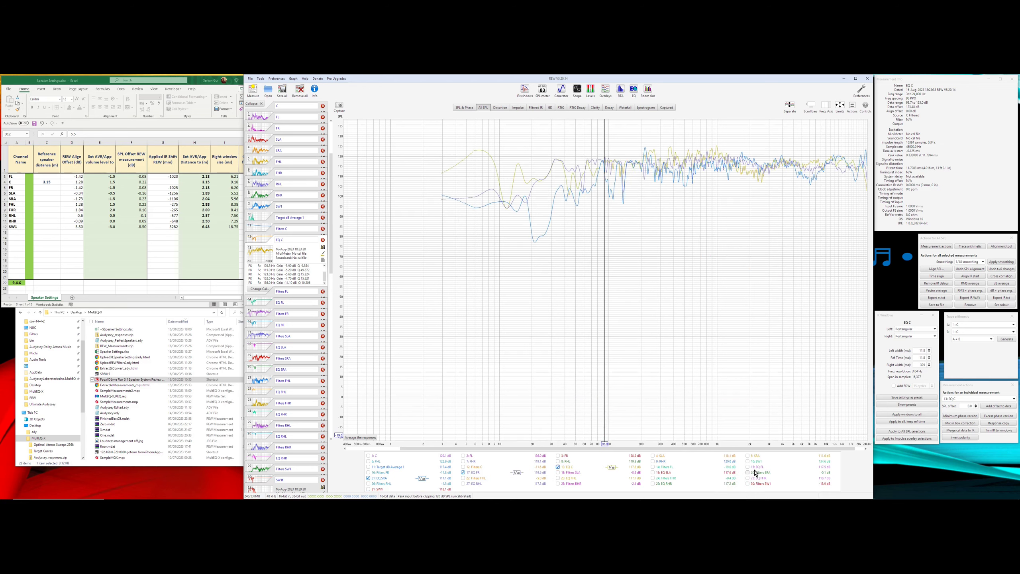
pyautogui.click(755, 468)
pyautogui.click(664, 473)
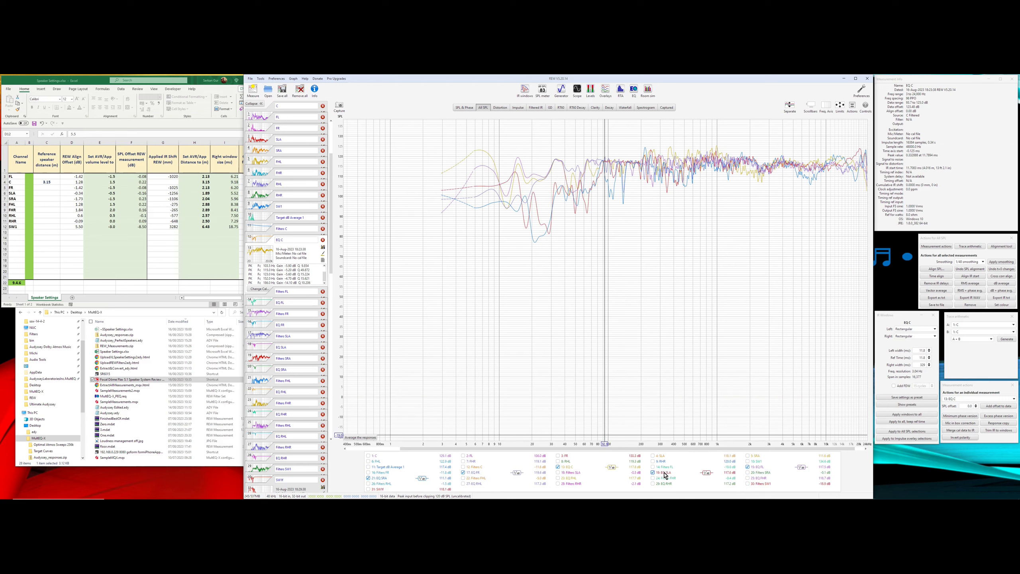
pyautogui.click(569, 479)
pyautogui.click(482, 484)
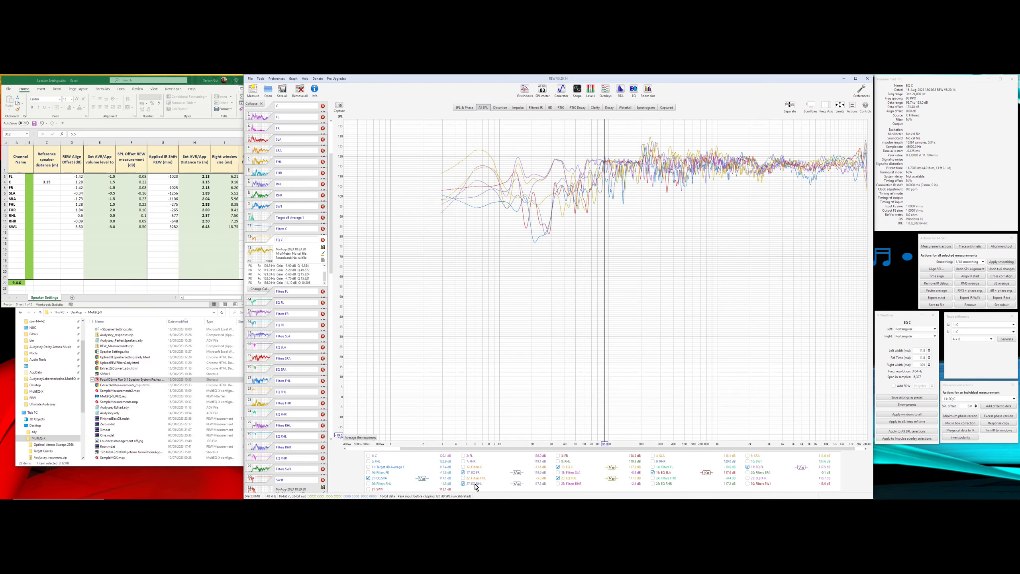
pyautogui.click(701, 485)
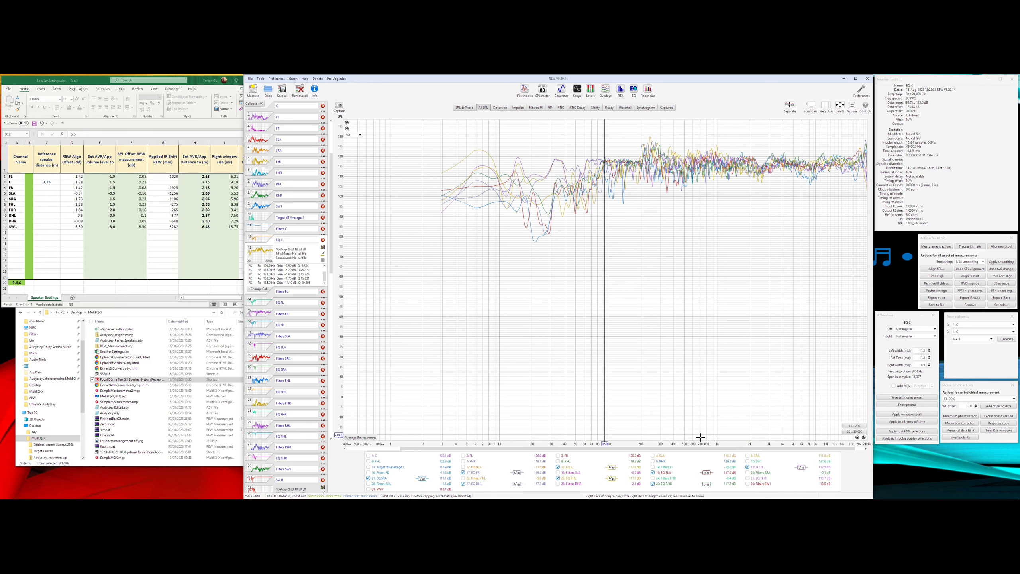
# Step: Apply psychoacoustic smoothing to all the selected EQ measurements
pyautogui.click(969, 261)
pyautogui.click(971, 307)
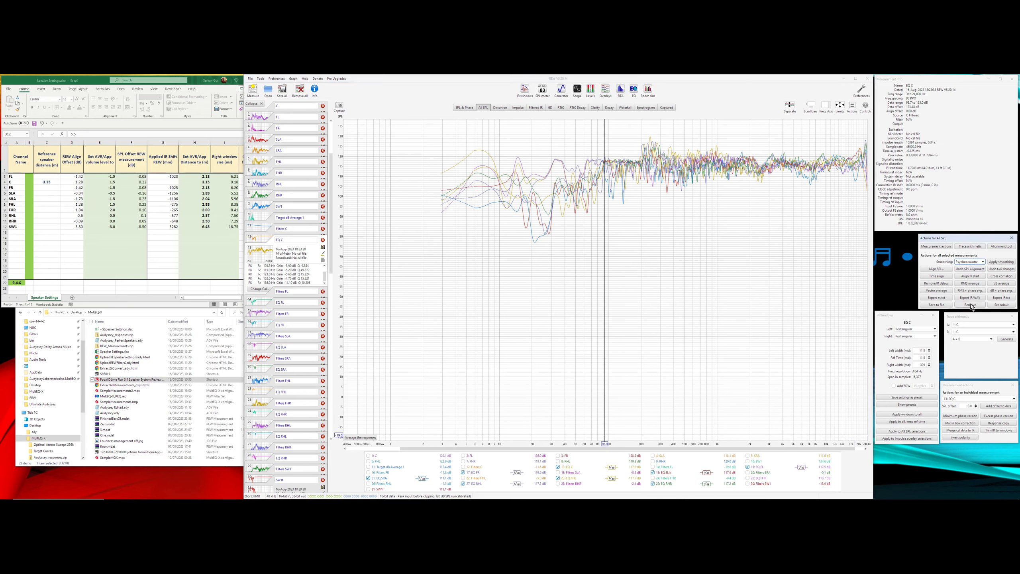
pyautogui.click(995, 262)
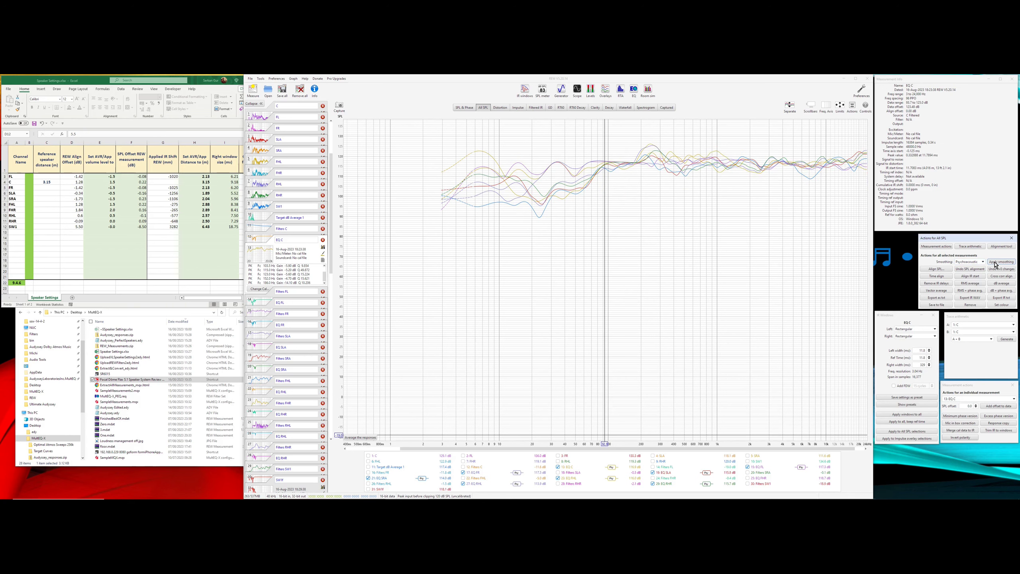
# Step: Match EQ C to the target again, generate measurements from its filters and predicted response, and close the EQ window
pyautogui.click(634, 90)
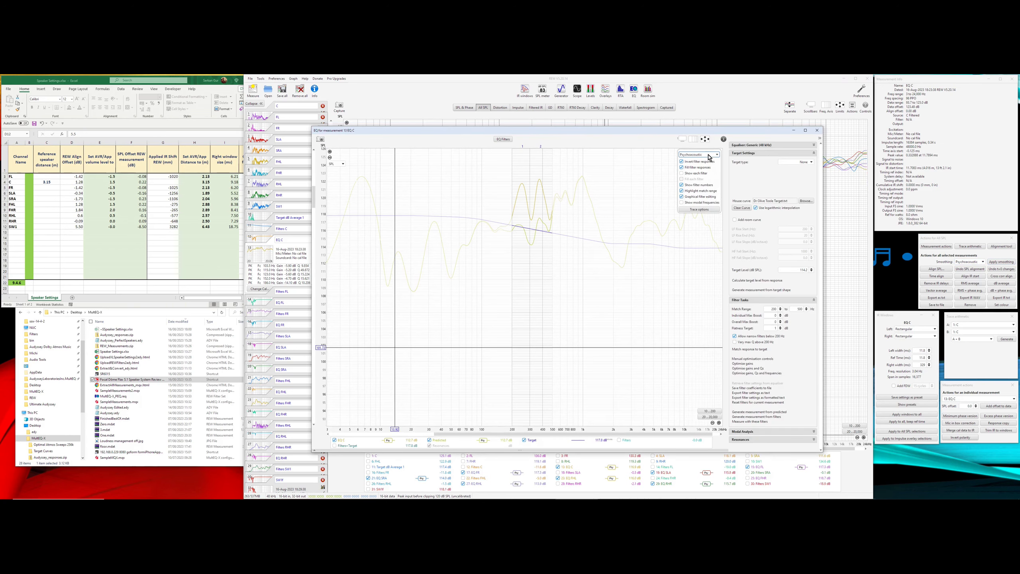
pyautogui.click(752, 349)
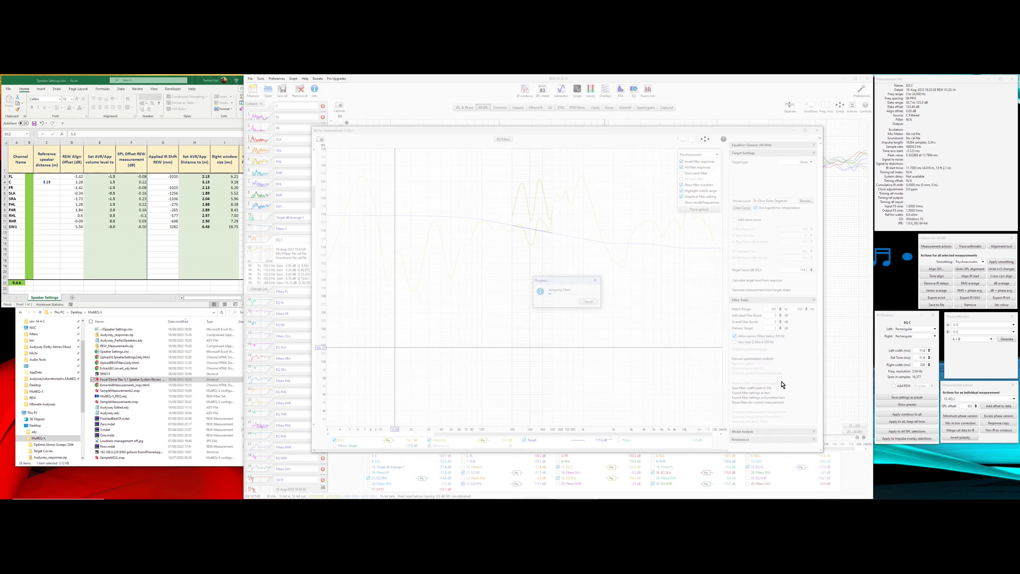
pyautogui.click(775, 416)
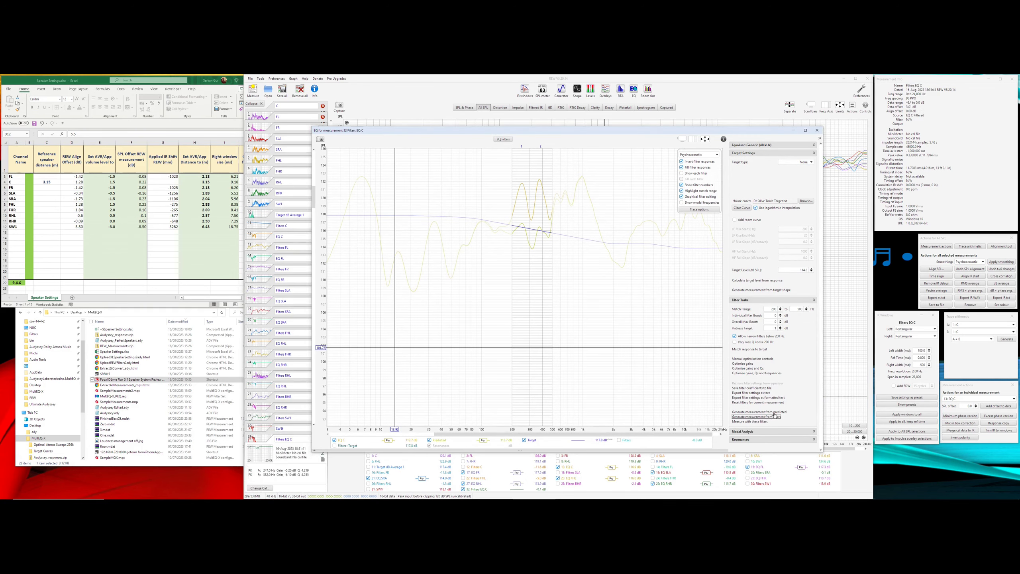
pyautogui.click(774, 412)
pyautogui.click(819, 131)
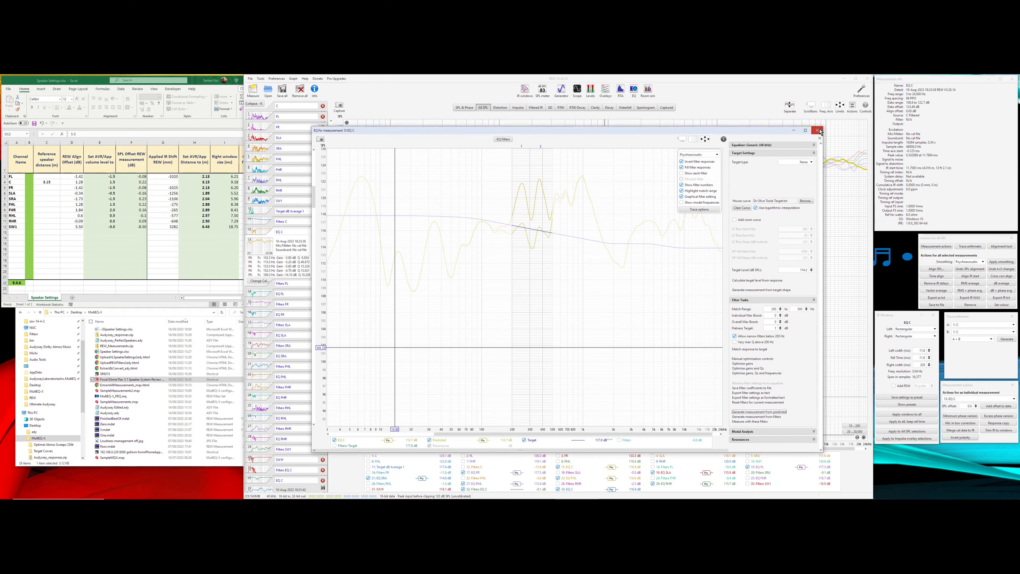
# Step: Match the EQ FL response to the target and generate measurements from its filters and predicted response
pyautogui.click(276, 294)
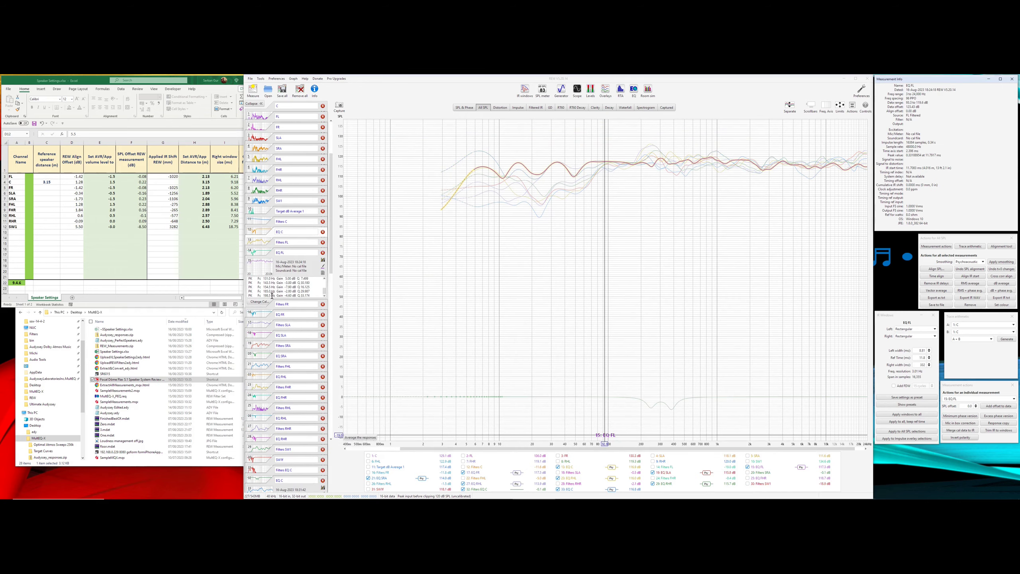
pyautogui.click(632, 97)
pyautogui.click(758, 350)
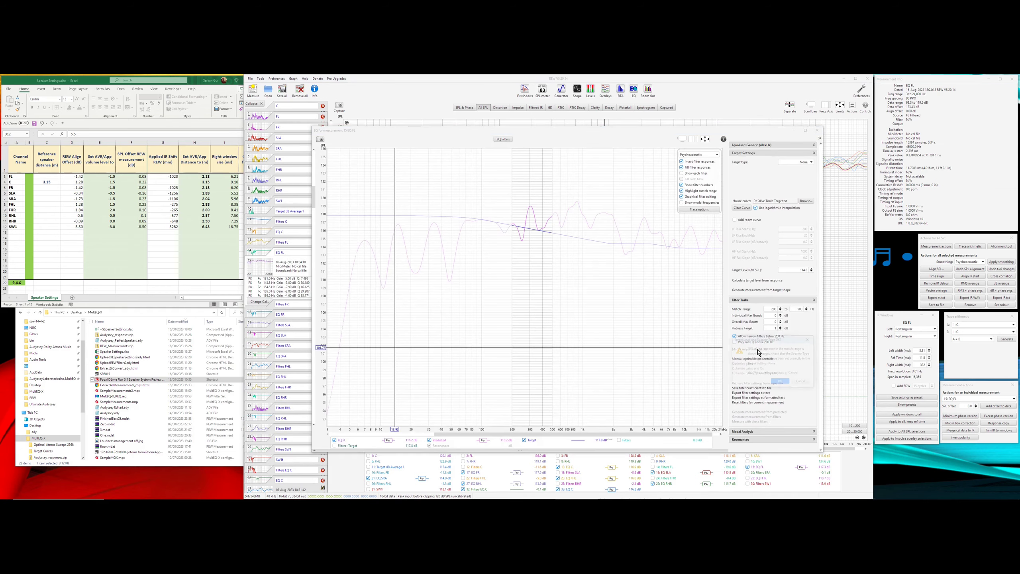
pyautogui.click(779, 381)
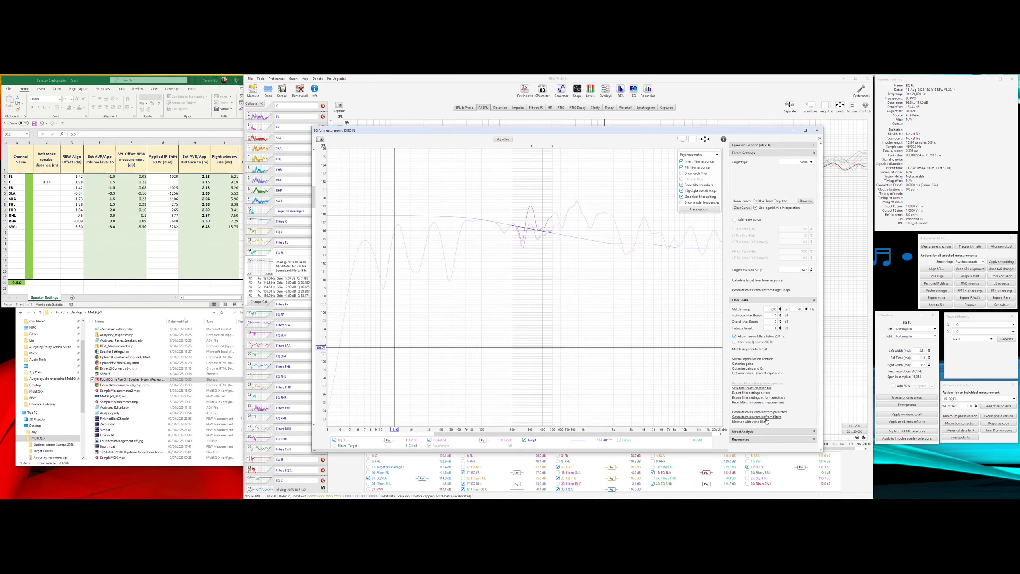
pyautogui.click(763, 417)
pyautogui.click(759, 412)
# Step: Move the EQ window clear of the measurement list, match EQ FR to the target and generate its filters and predicted measurements
pyautogui.moveTo(533, 132); pyautogui.dragTo(552, 132)
pyautogui.click(622, 80)
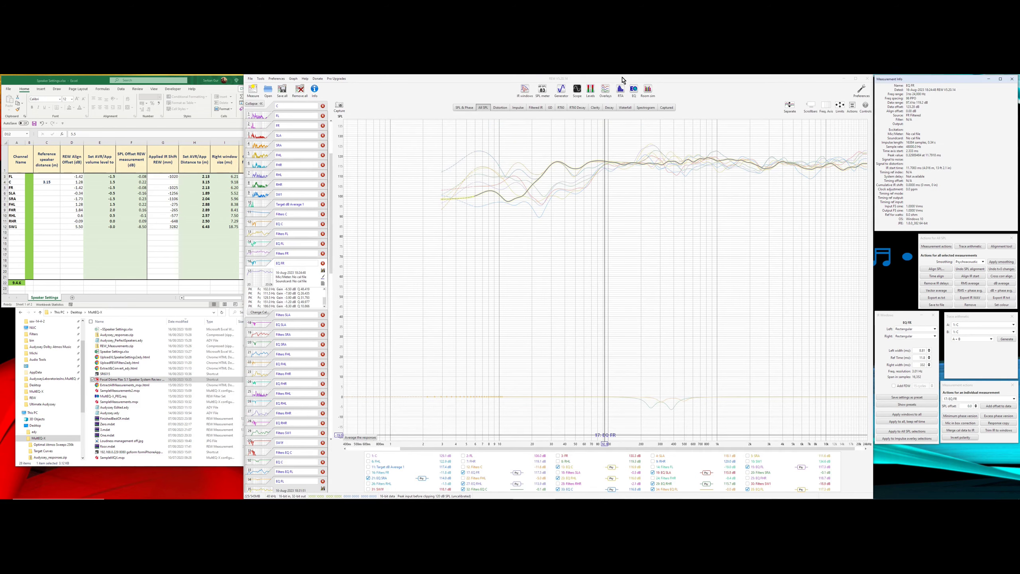
pyautogui.click(633, 89)
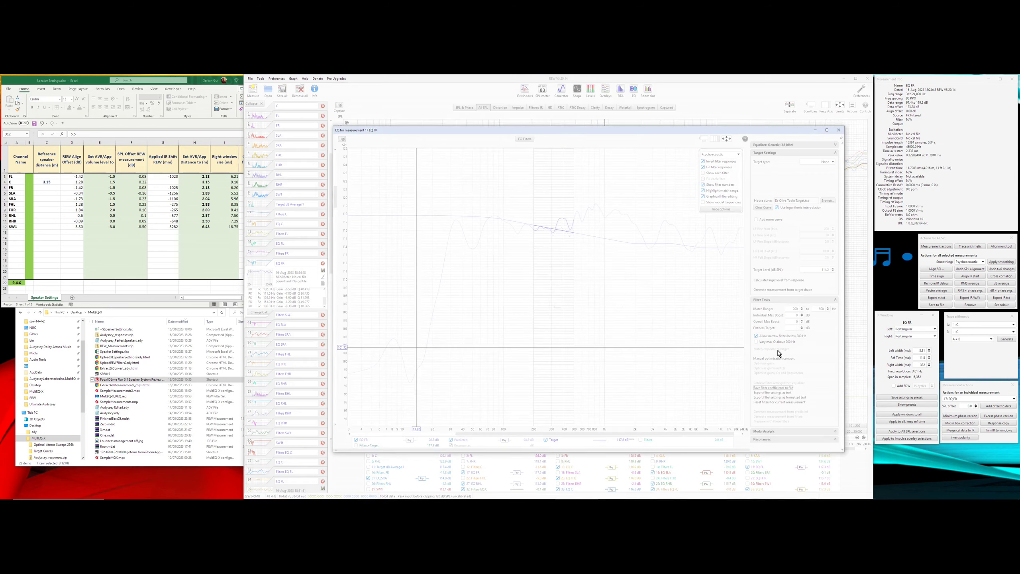
pyautogui.click(783, 417)
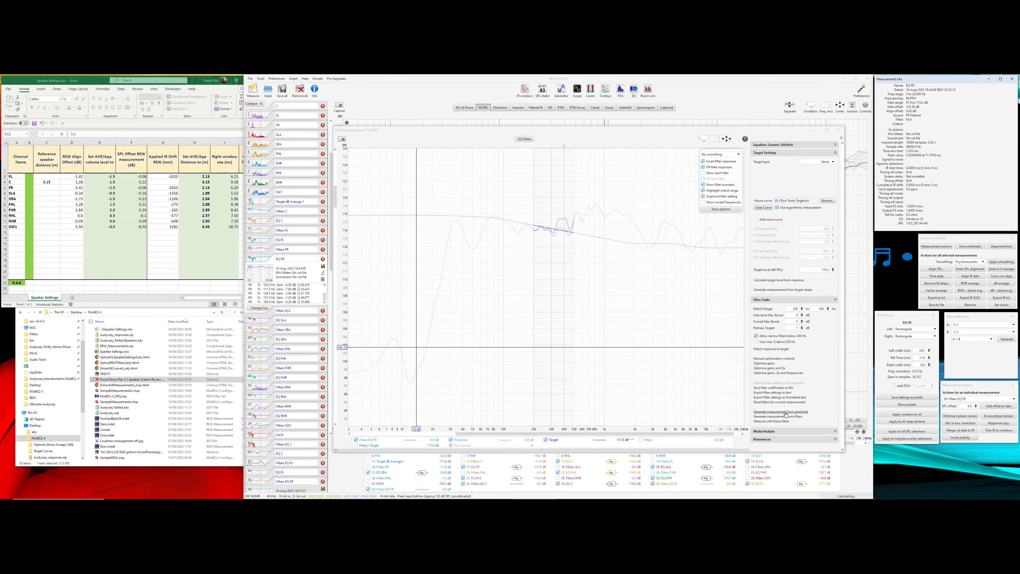
pyautogui.click(785, 412)
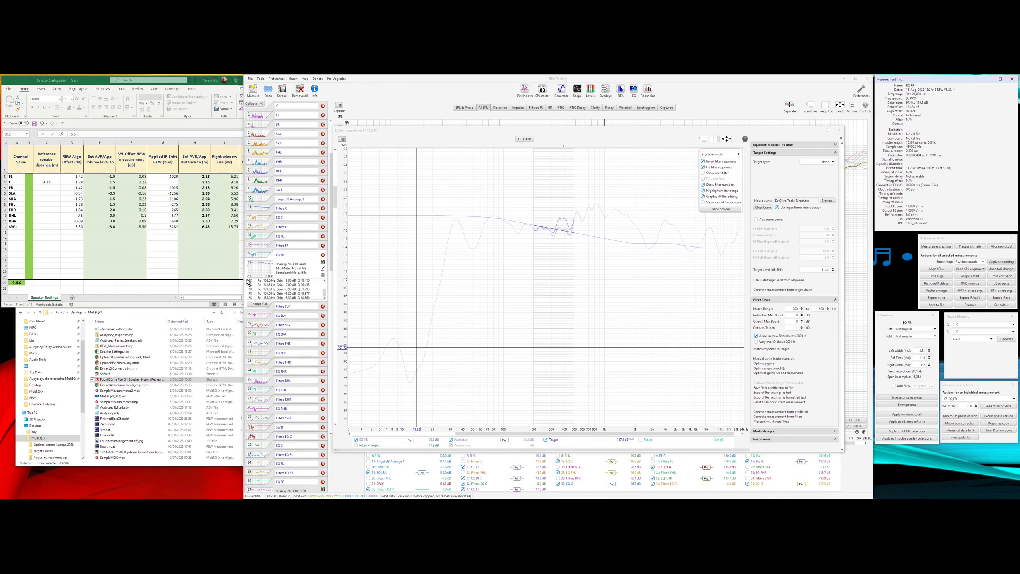
# Step: Match EQ SLA and the remaining channels through EQ RHR to the target, generating measurements from each one's filters and predicted response
pyautogui.click(277, 318)
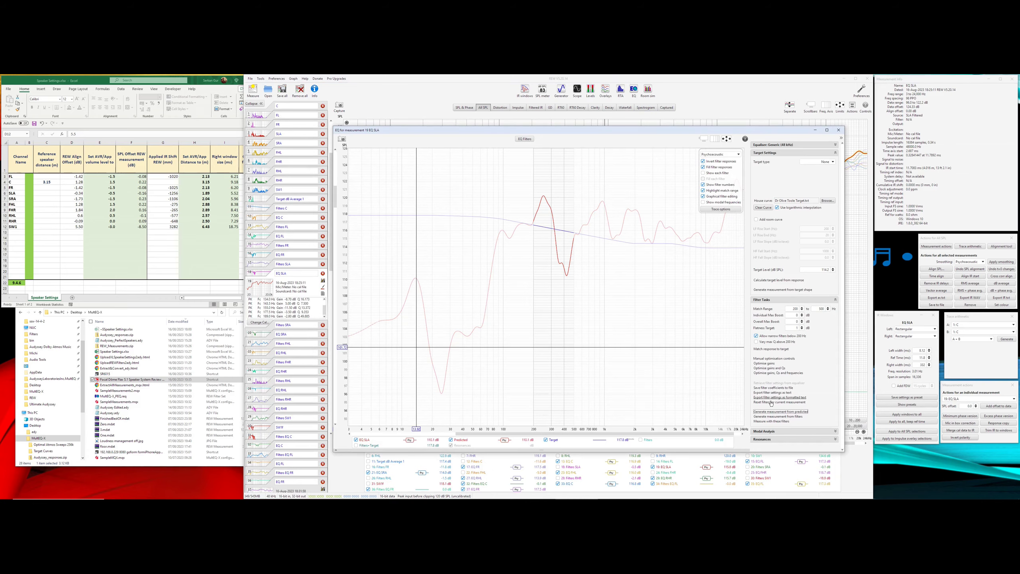
pyautogui.click(775, 349)
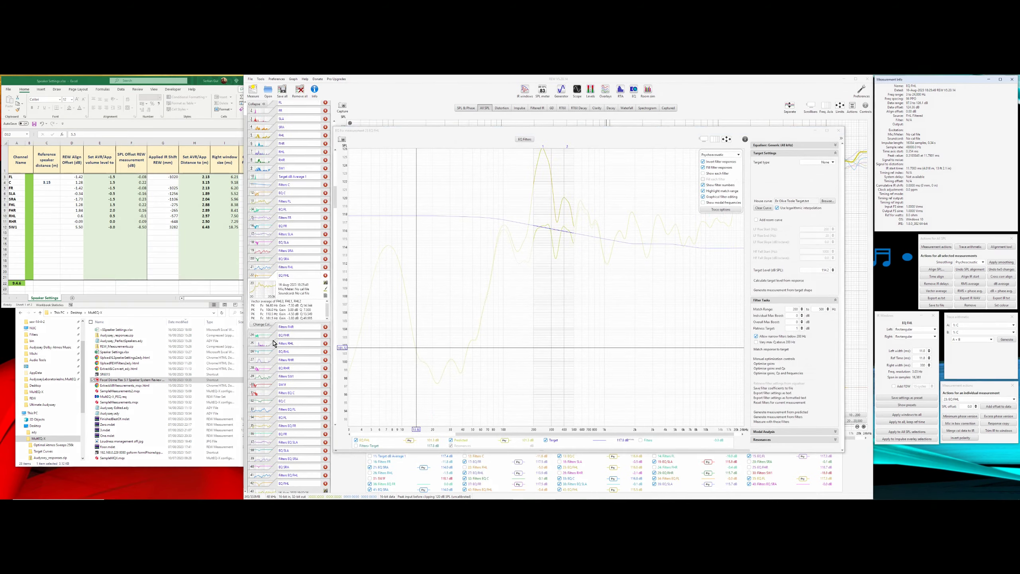
pyautogui.click(797, 416)
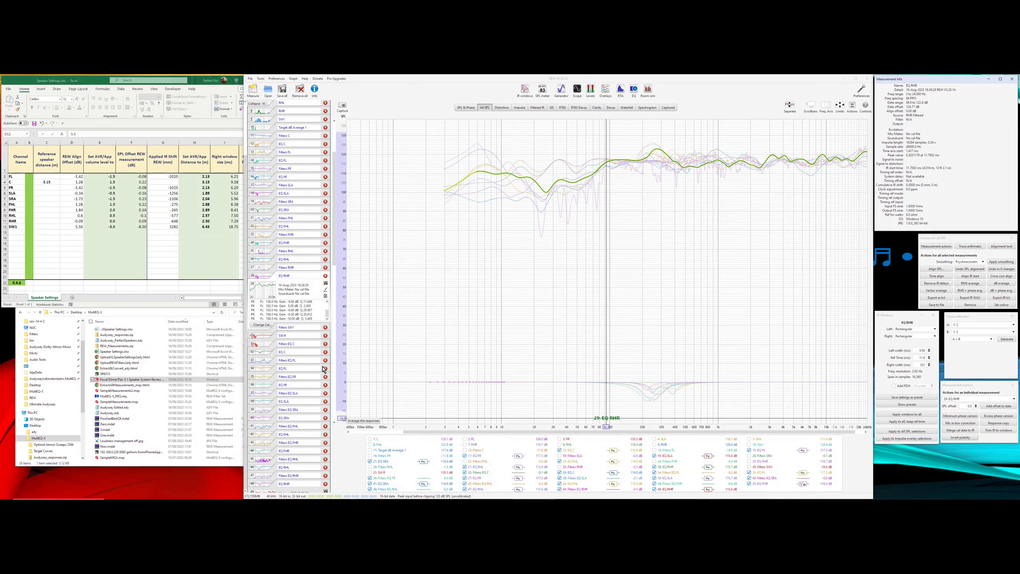
# Step: Review the newly generated EQ C response in the EQ window and select the Filters EQ C measurement
pyautogui.click(276, 355)
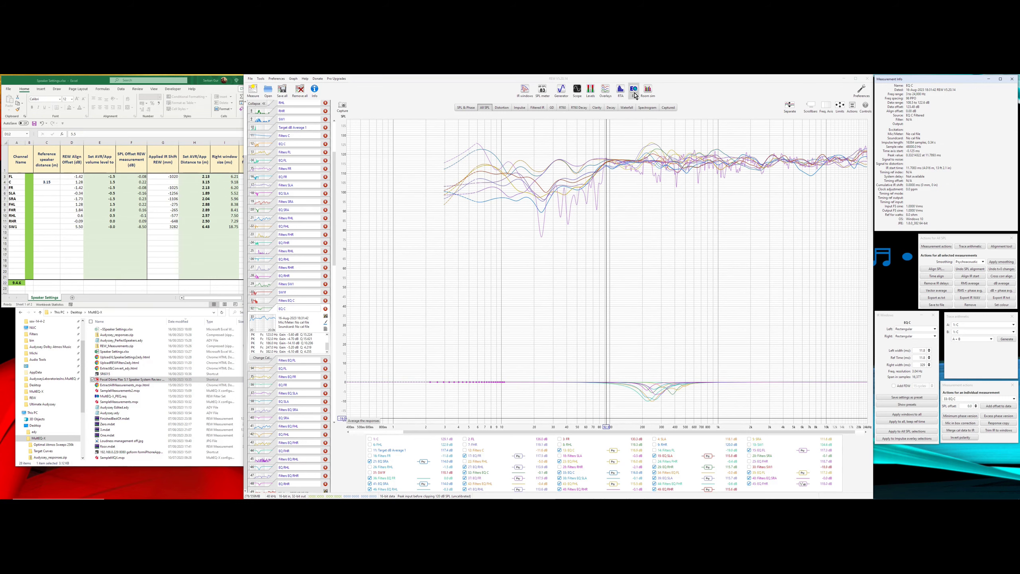
pyautogui.click(634, 93)
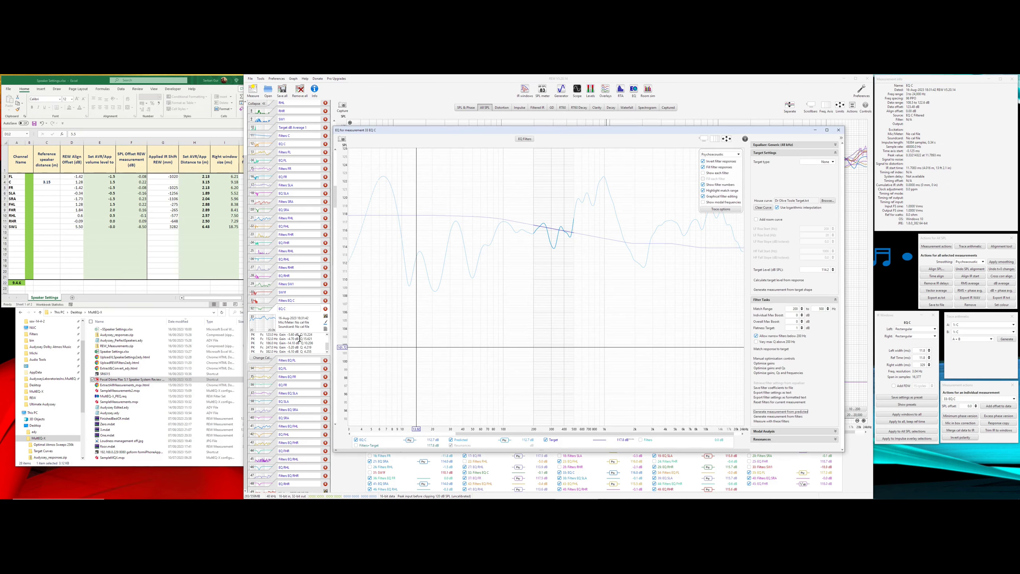
pyautogui.moveTo(263, 339); pyautogui.dragTo(311, 347)
pyautogui.click(273, 301)
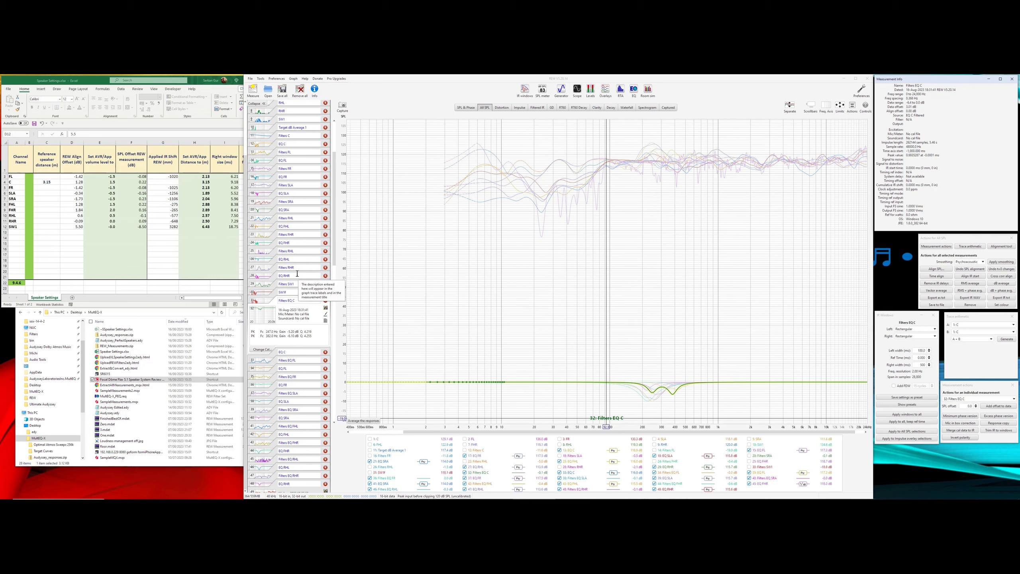
# Step: Open the EQ C measurement for equalisation and look at its filter text export option and its EQ filter list
pyautogui.click(276, 148)
pyautogui.click(634, 89)
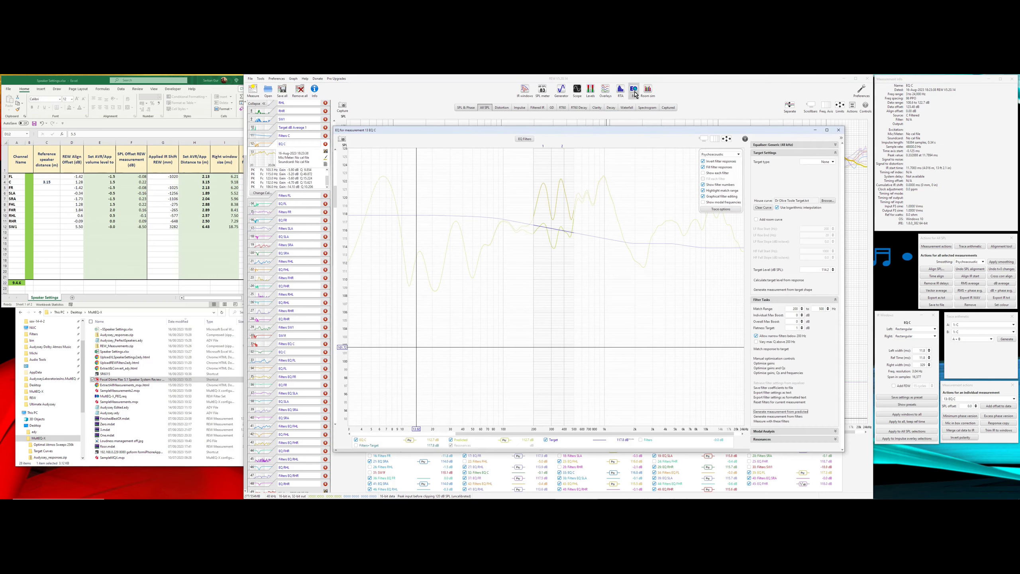
pyautogui.click(780, 392)
pyautogui.click(594, 300)
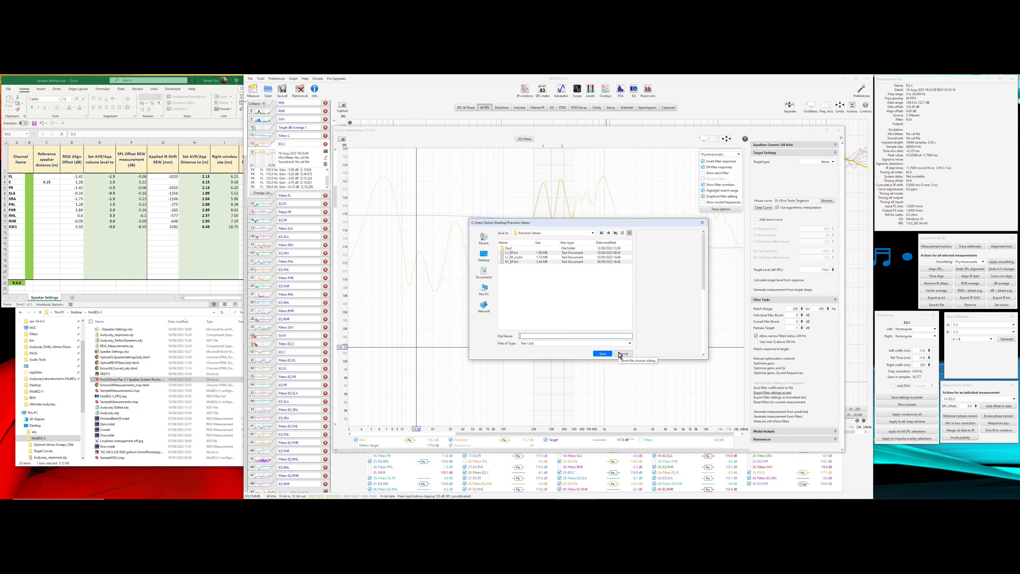
pyautogui.click(622, 353)
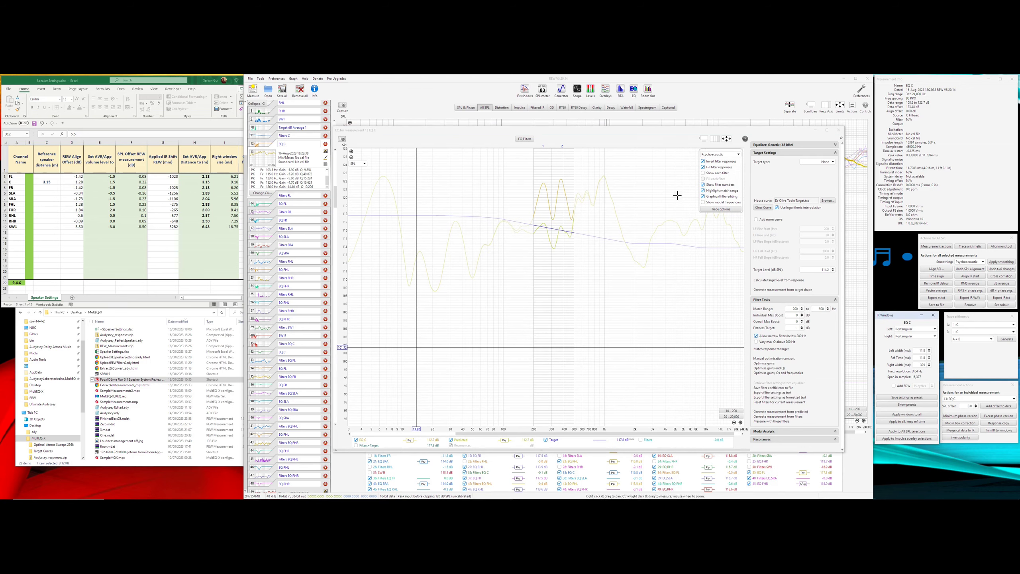
pyautogui.click(524, 139)
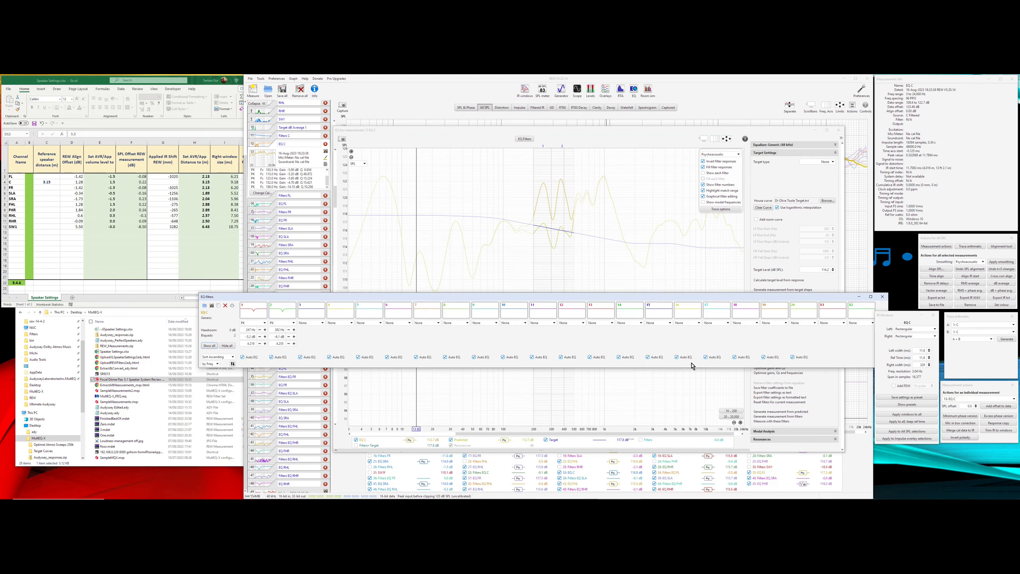
pyautogui.click(883, 297)
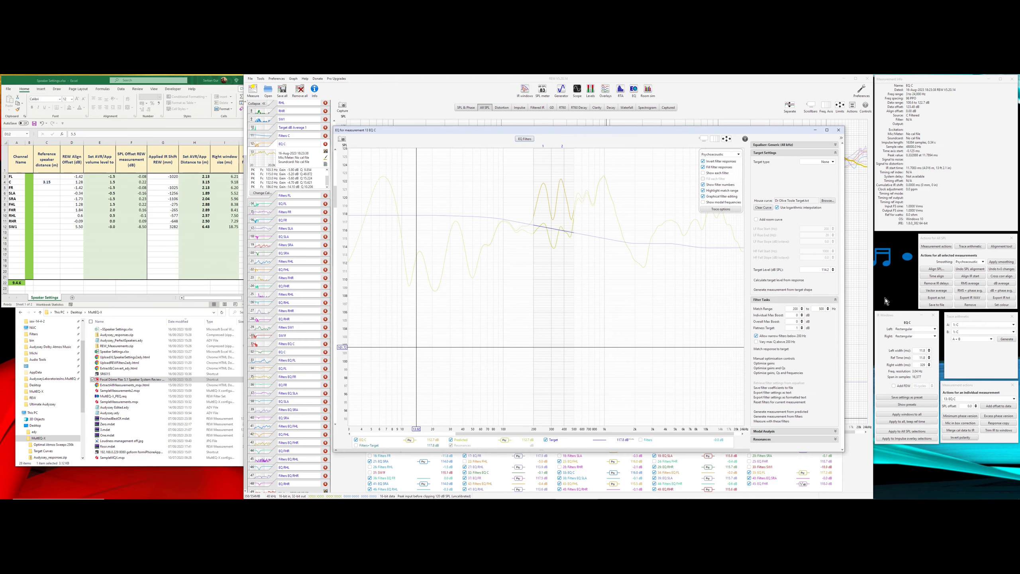
# Step: Set the equaliser model to Configurable PEQ and review its filter slots for EQ C
pyautogui.click(774, 145)
pyautogui.click(800, 160)
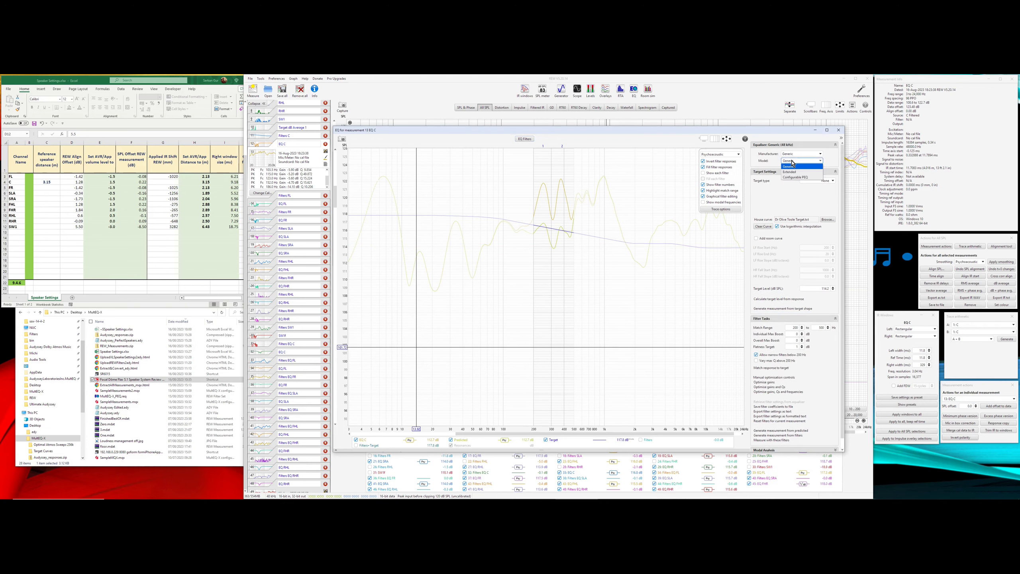
pyautogui.click(797, 180)
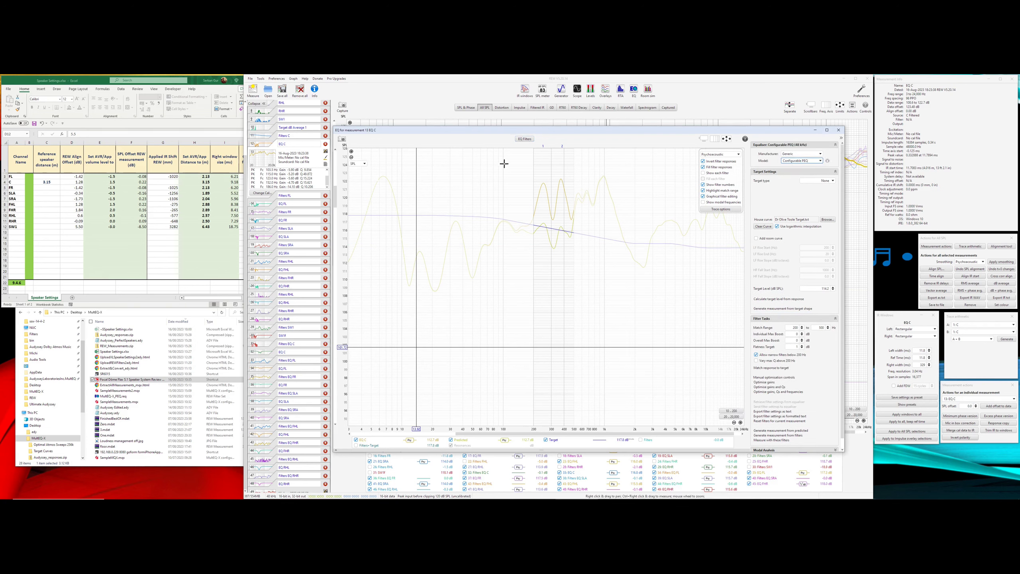
pyautogui.click(525, 139)
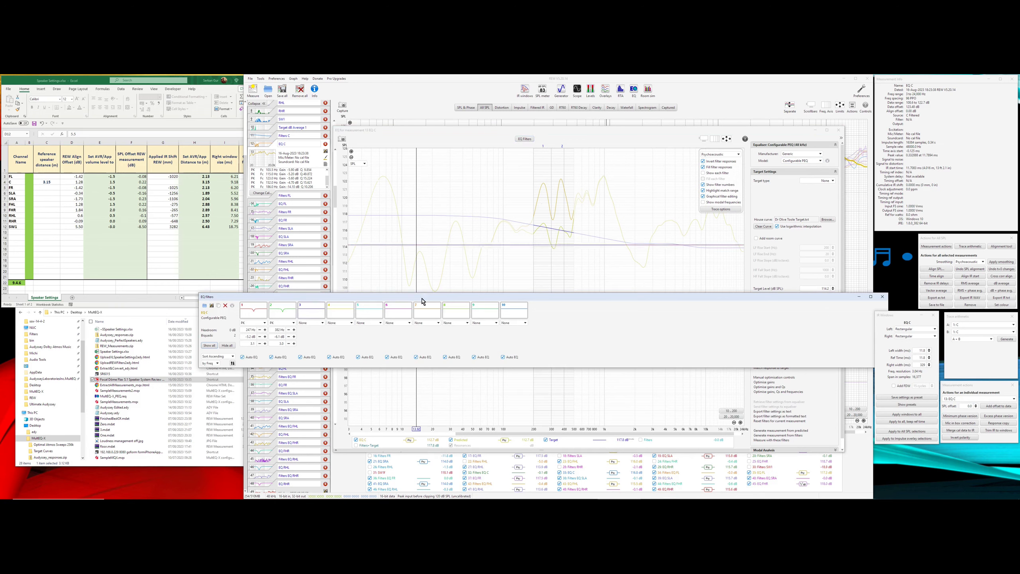
pyautogui.click(882, 297)
# Step: Examine the Configurable PEQ setup for filter count, sample rate, and frequency, gain and Q ranges
pyautogui.click(827, 161)
pyautogui.moveTo(746, 131); pyautogui.dragTo(437, 239)
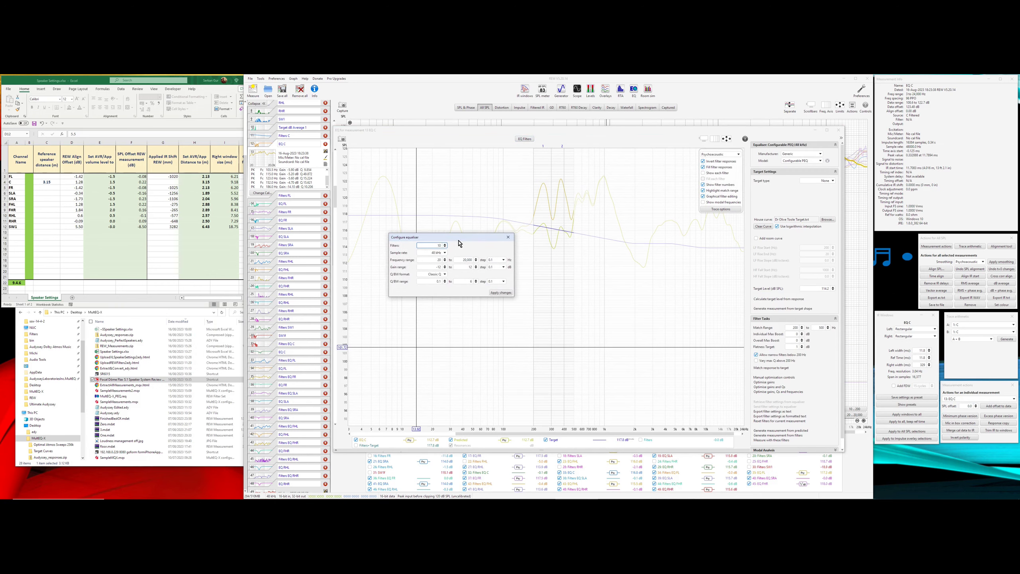
pyautogui.press('Return')
pyautogui.click(436, 271)
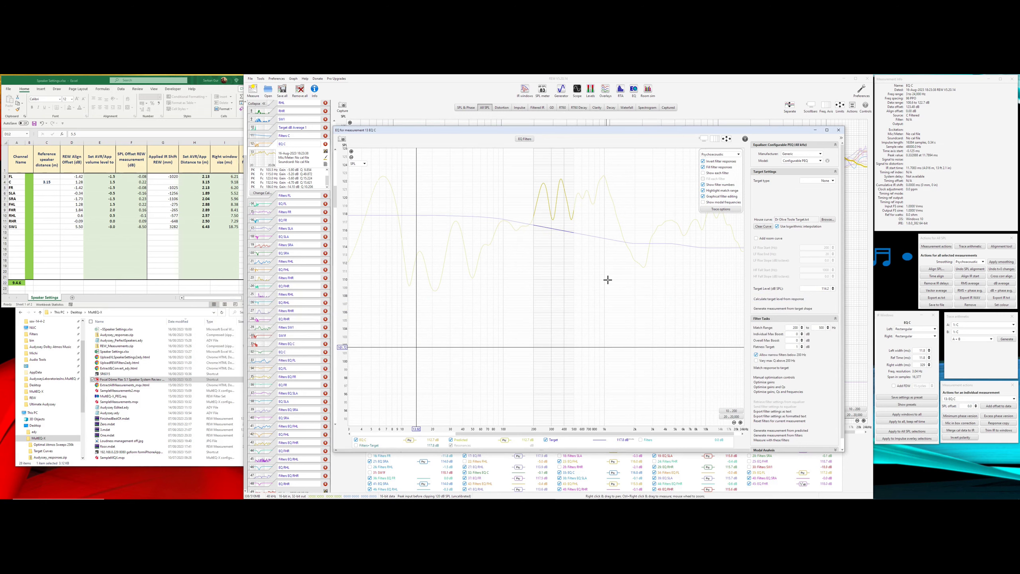
# Step: Set the equaliser model back to Generic and recheck the available models
pyautogui.click(804, 160)
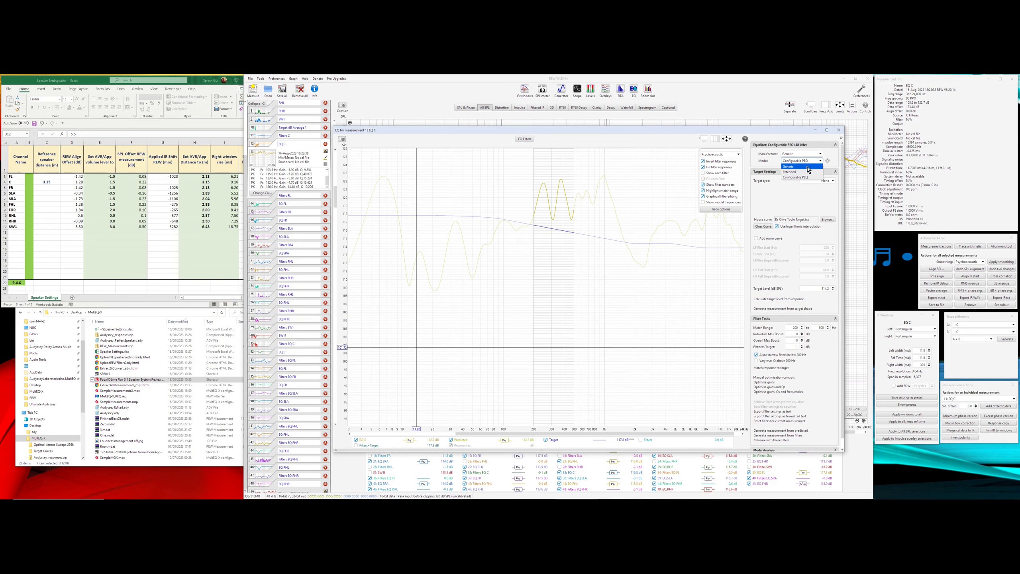
pyautogui.click(808, 166)
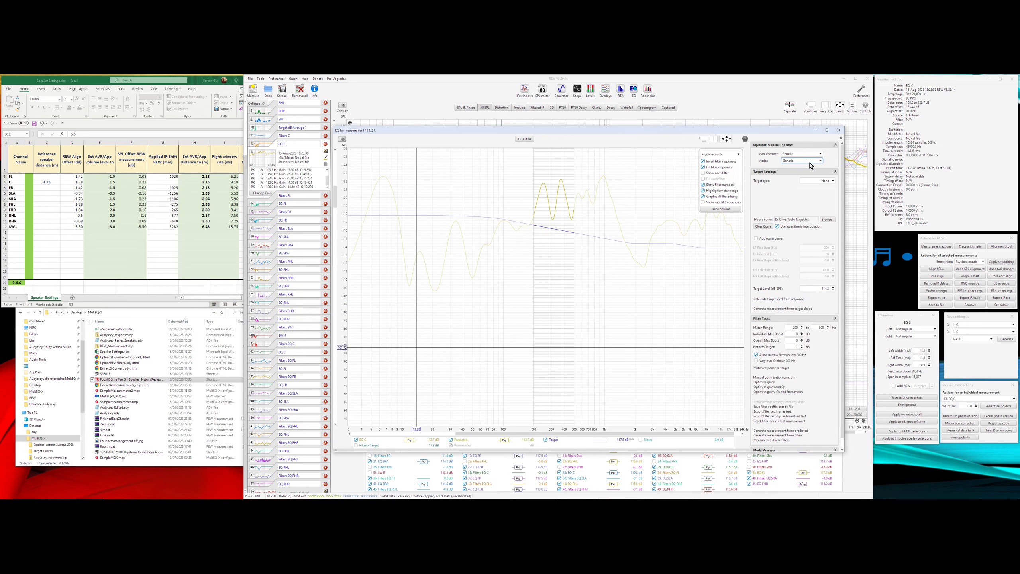
pyautogui.click(809, 161)
pyautogui.click(807, 178)
pyautogui.click(820, 161)
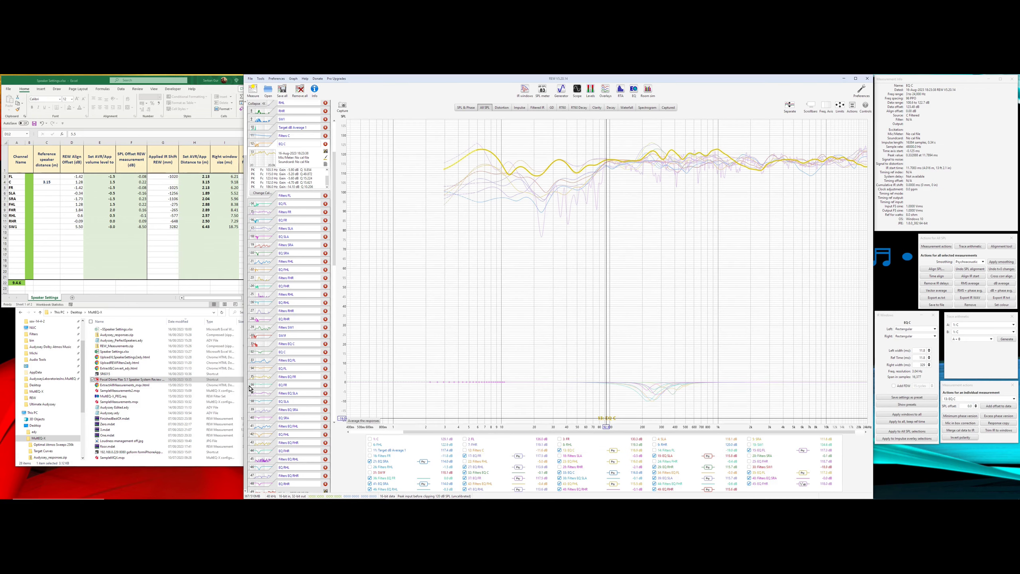
# Step: Select the second-pass EQ C measurement and narrow the REW window to uncover more spreadsheet columns
pyautogui.click(262, 355)
pyautogui.moveTo(244, 284); pyautogui.dragTo(292, 283)
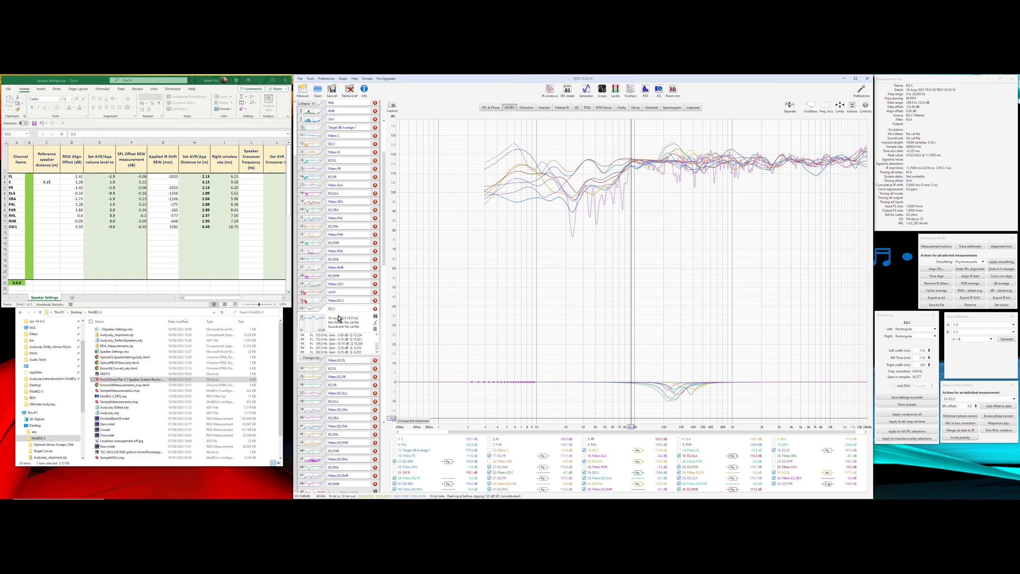
# Step: Clear all traces and compare both EQ C responses with the original C, leaving only the second-pass EQ C shown
pyautogui.rightClick(539, 446)
pyautogui.click(547, 457)
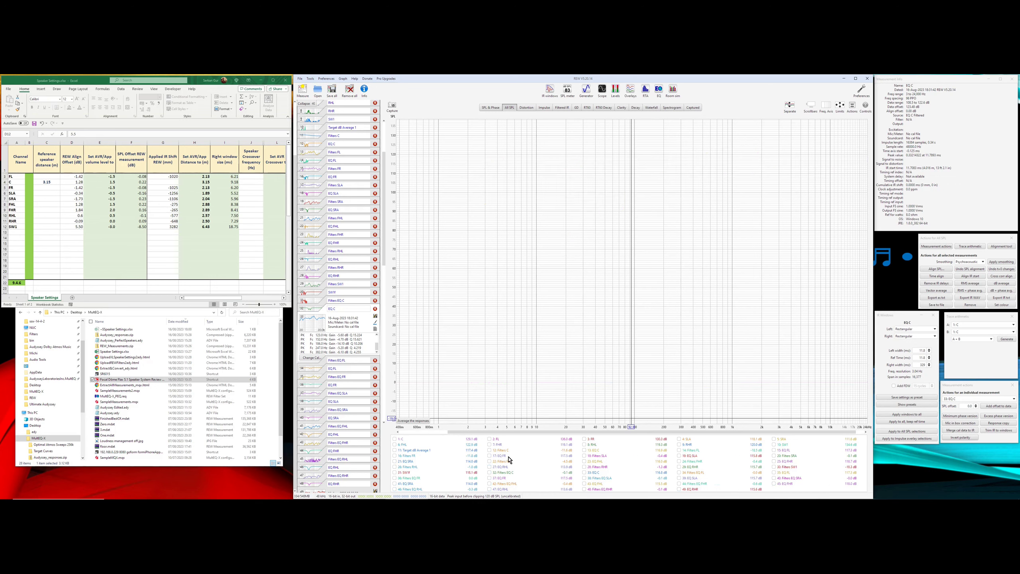
pyautogui.click(592, 473)
pyautogui.click(594, 451)
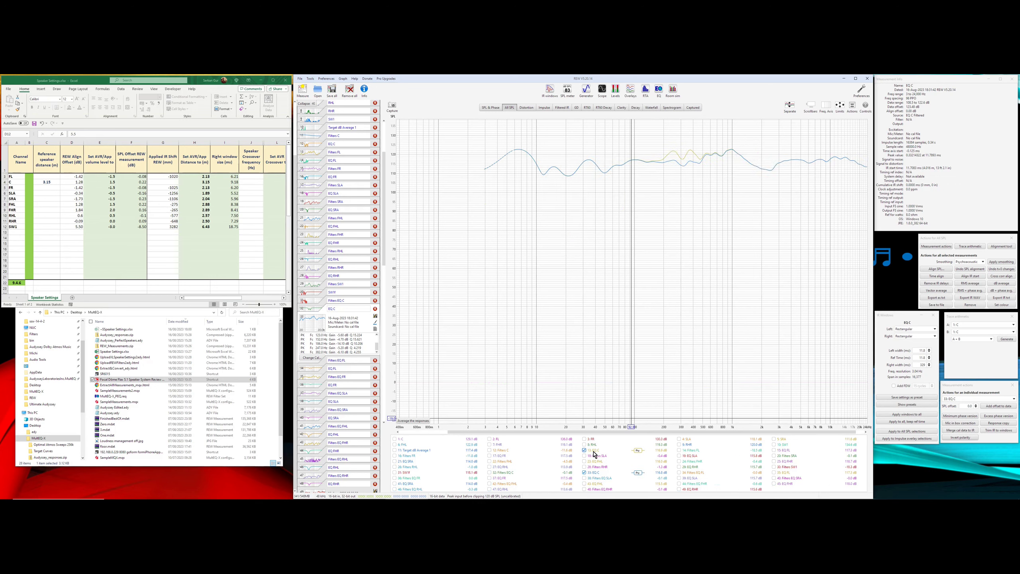
pyautogui.click(400, 440)
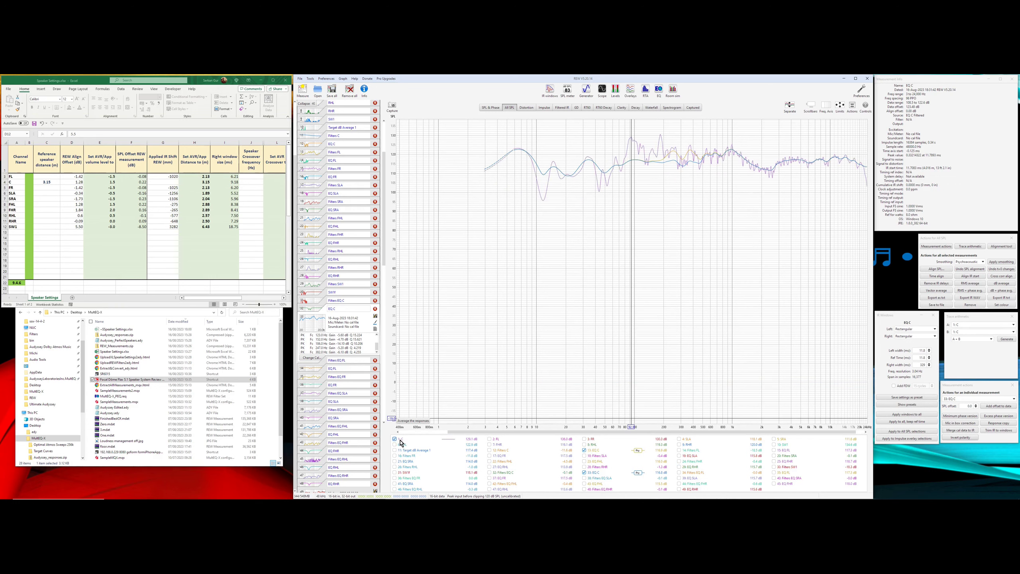
pyautogui.click(401, 440)
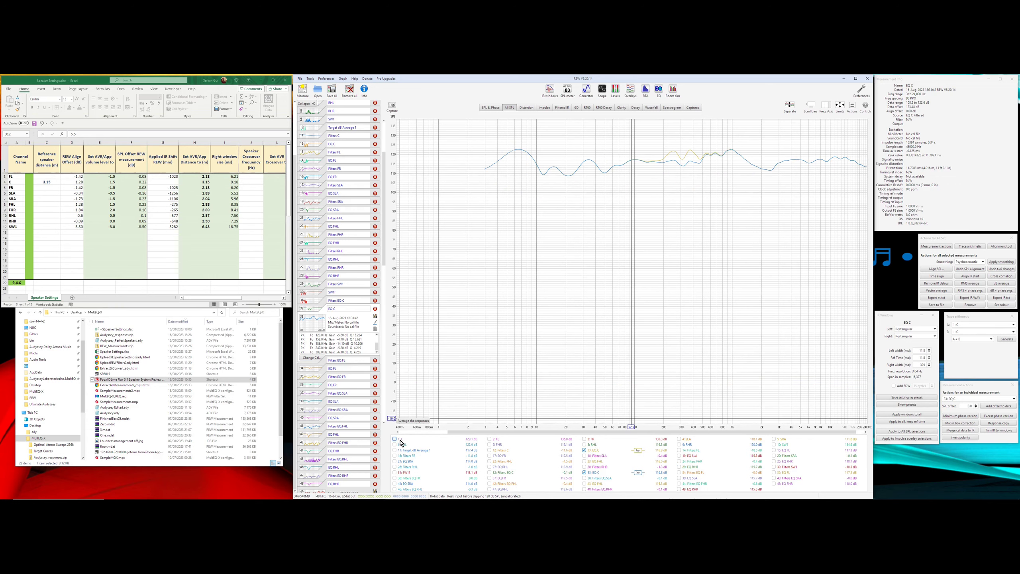
pyautogui.click(585, 450)
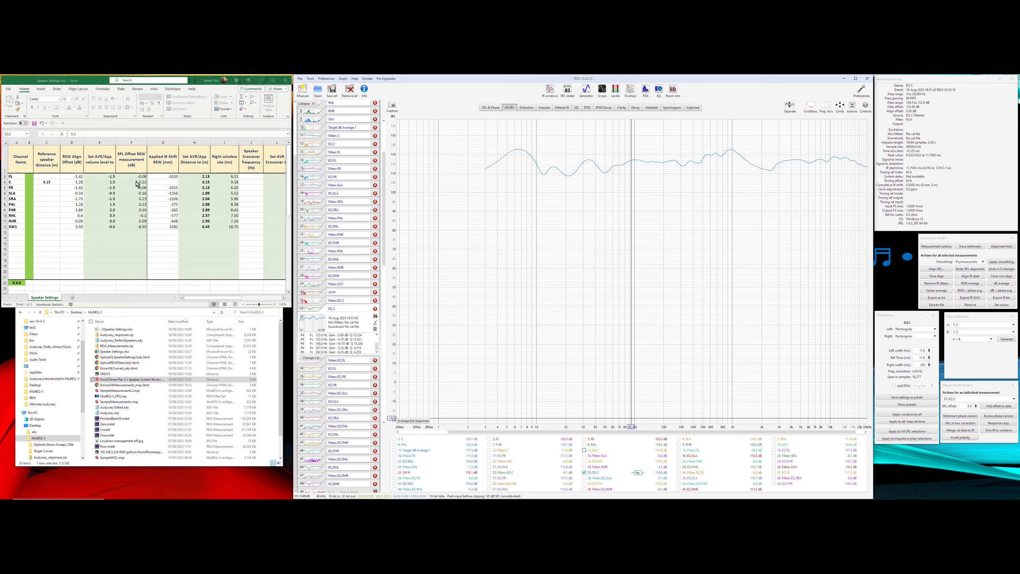
# Step: Look up channel C in the spreadsheet, try its 9.18 ms right window on EQ C, and restore 300 ms
pyautogui.click(160, 213)
pyautogui.click(14, 181)
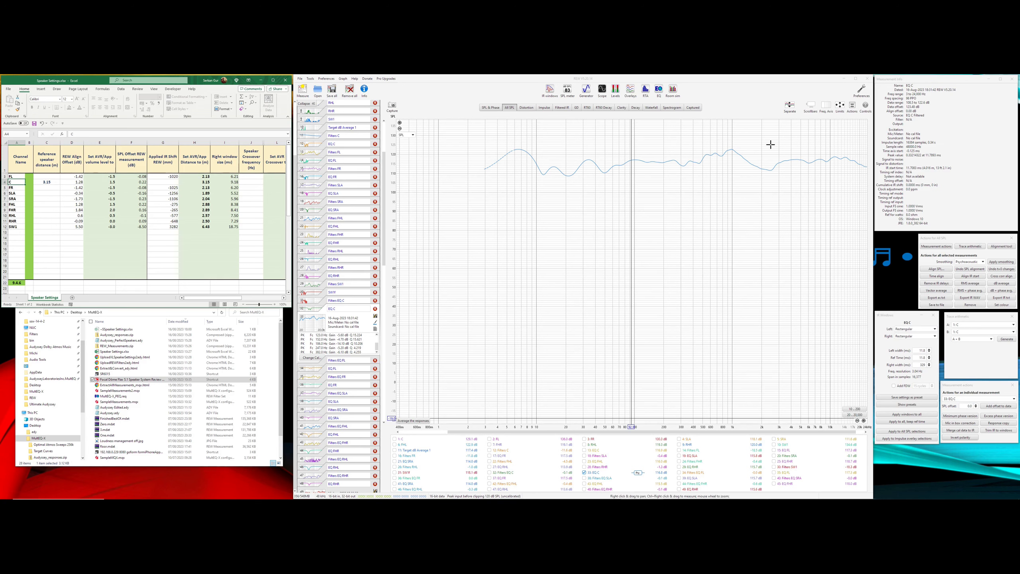
pyautogui.doubleClick(920, 365)
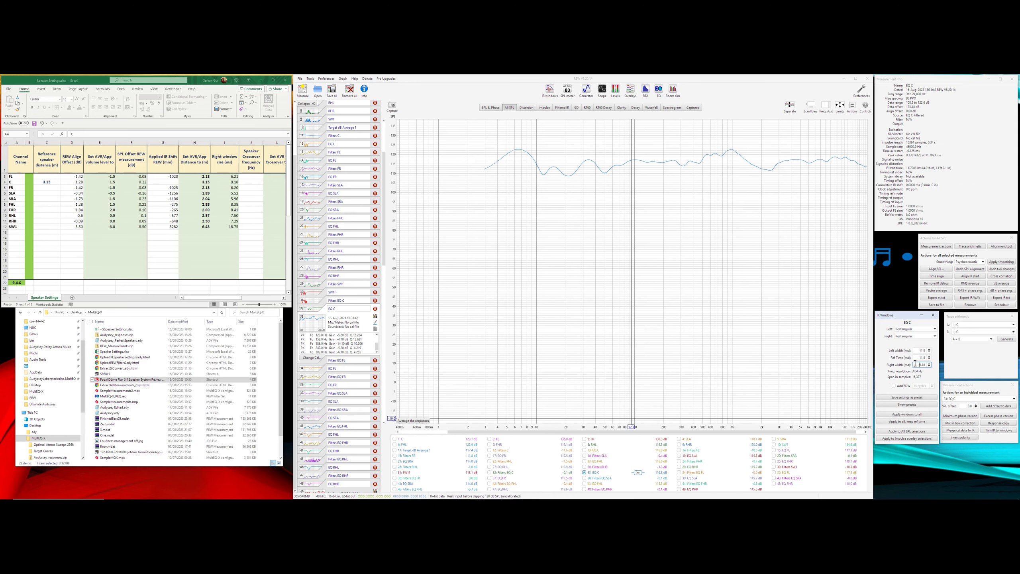
pyautogui.doubleClick(924, 364)
pyautogui.press('Return')
pyautogui.doubleClick(922, 364)
pyautogui.write('300')
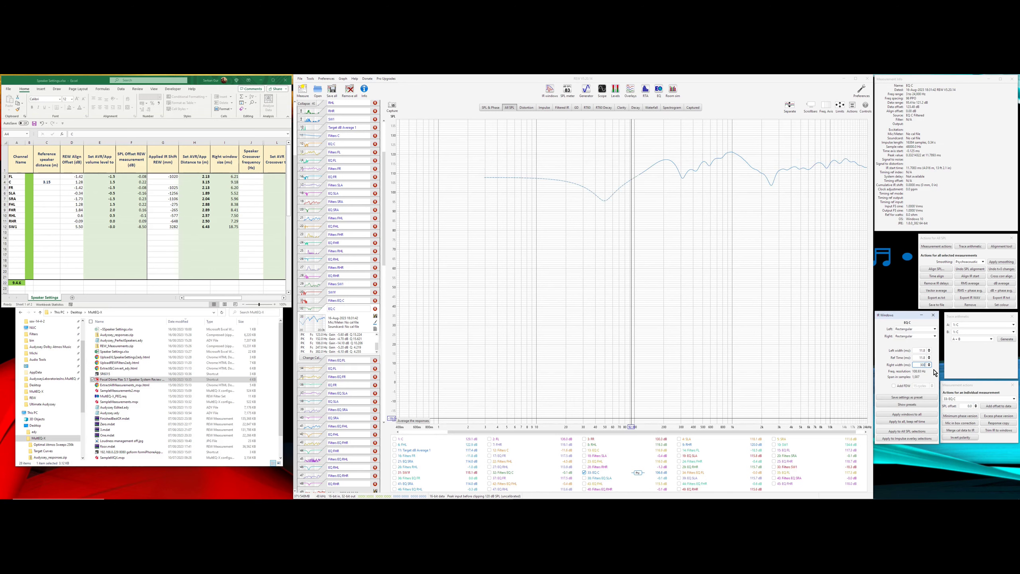
pyautogui.press('Return')
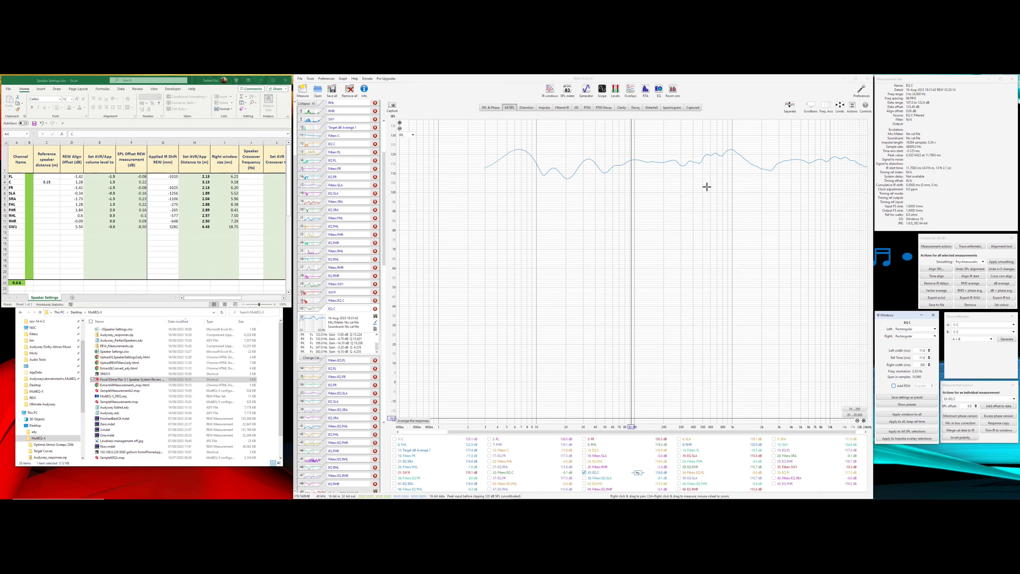
# Step: Show the Target dB Average 1 trace and set EQ C's right window width to 9.18 ms
pyautogui.click(415, 452)
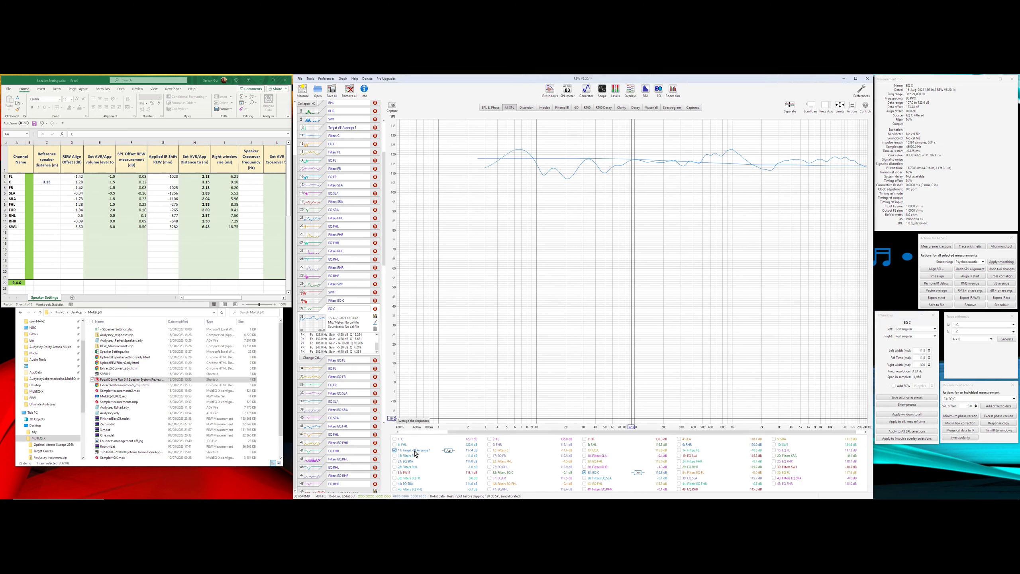
pyautogui.doubleClick(916, 364)
pyautogui.write('9.18')
pyautogui.press('Return')
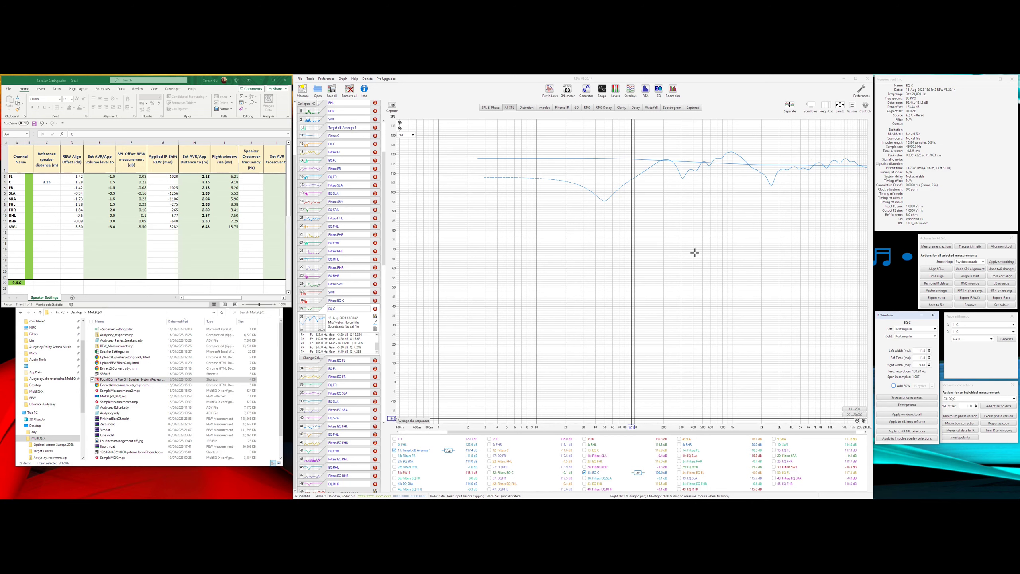
# Step: Compare EQ C with a 333 ms right window width, then return the width to 9.18 ms
pyautogui.doubleClick(922, 365)
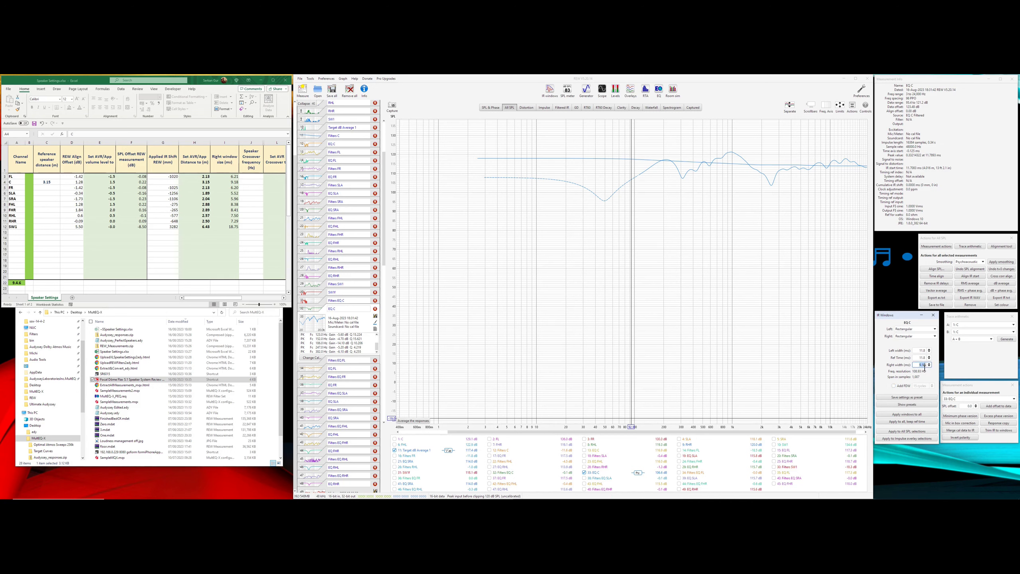
pyautogui.write('333')
pyautogui.press('Return')
pyautogui.doubleClick(917, 366)
pyautogui.write('9.18')
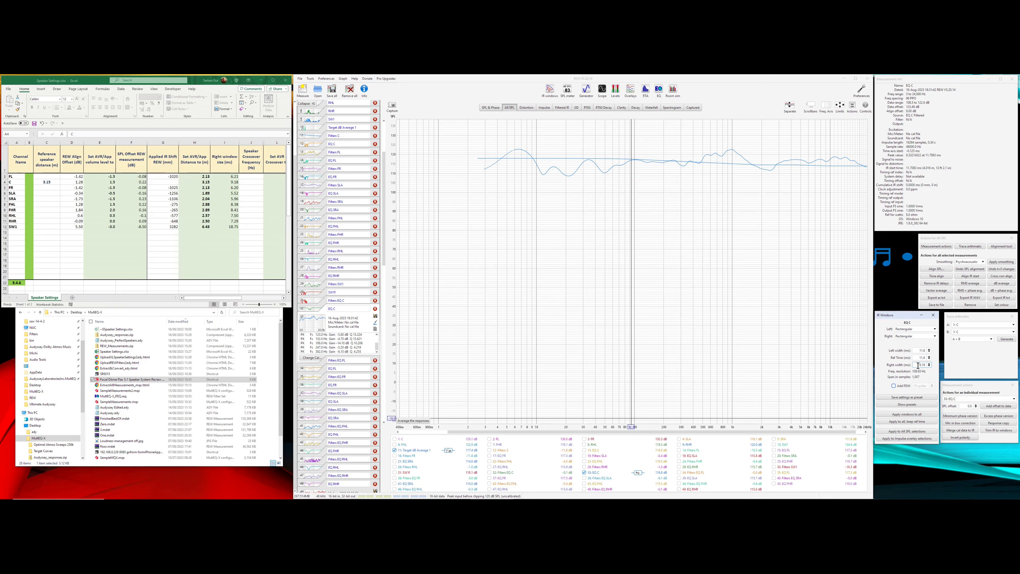
pyautogui.press('Return')
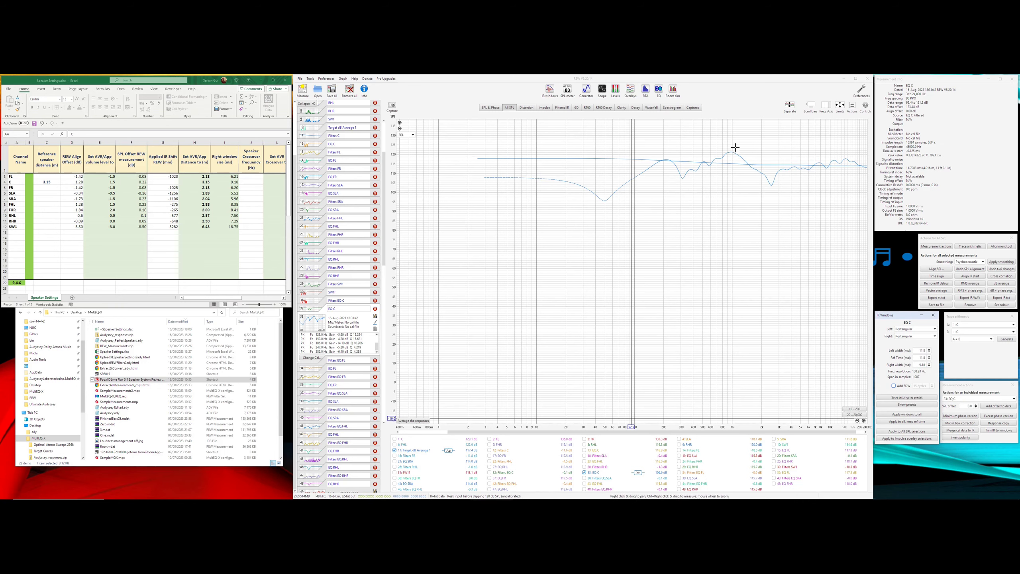
# Step: Open EQ C for equalisation and set the filter match range to 500 to 20,000 Hz
pyautogui.click(658, 90)
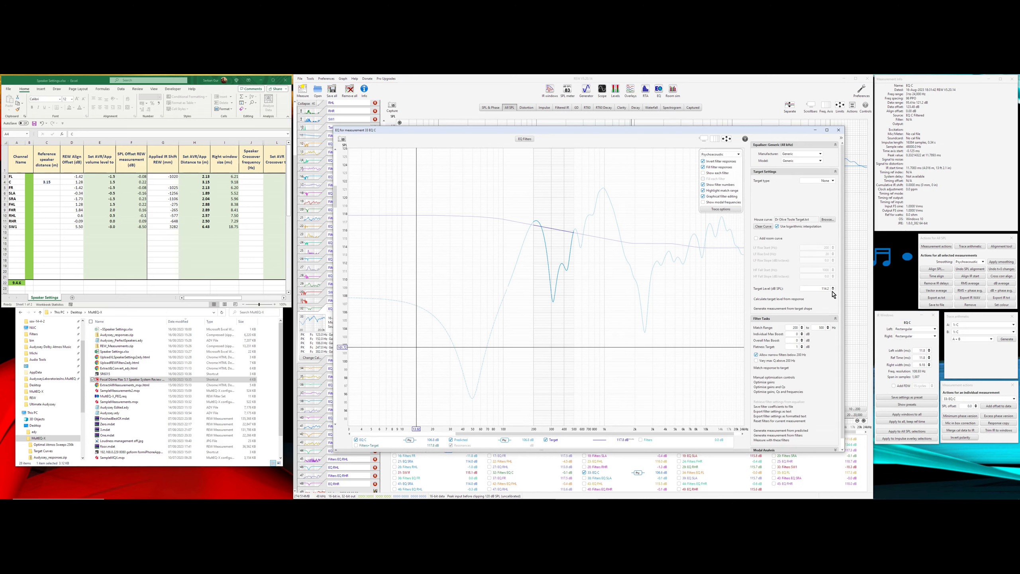
pyautogui.doubleClick(794, 327)
pyautogui.press('Tab')
pyautogui.write('20,')
pyautogui.write('0000')
pyautogui.press('Tab')
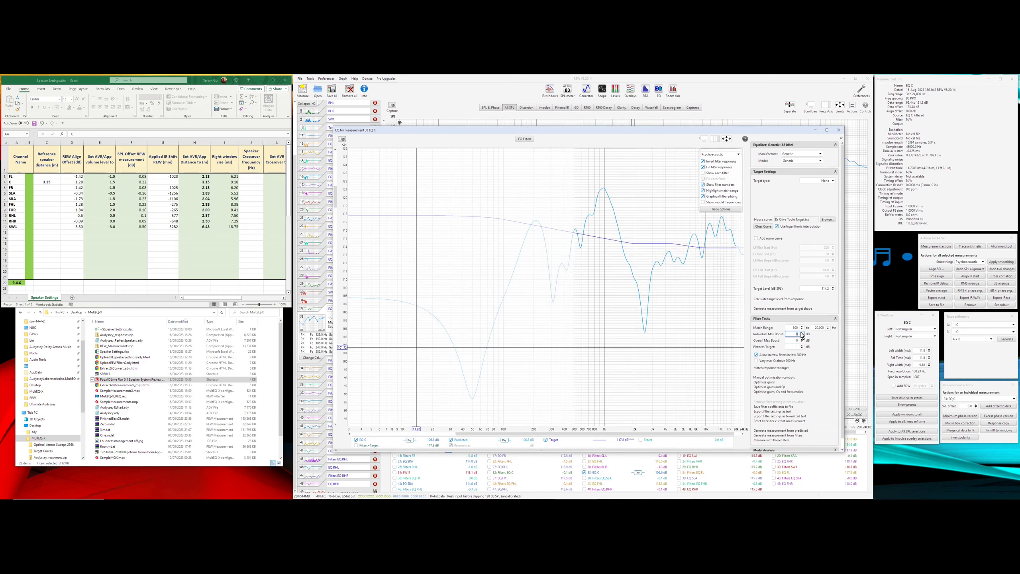
# Step: Match the EQ C response to the target, generate a measurement from its filters and close the EQ window
pyautogui.click(781, 369)
pyautogui.click(774, 436)
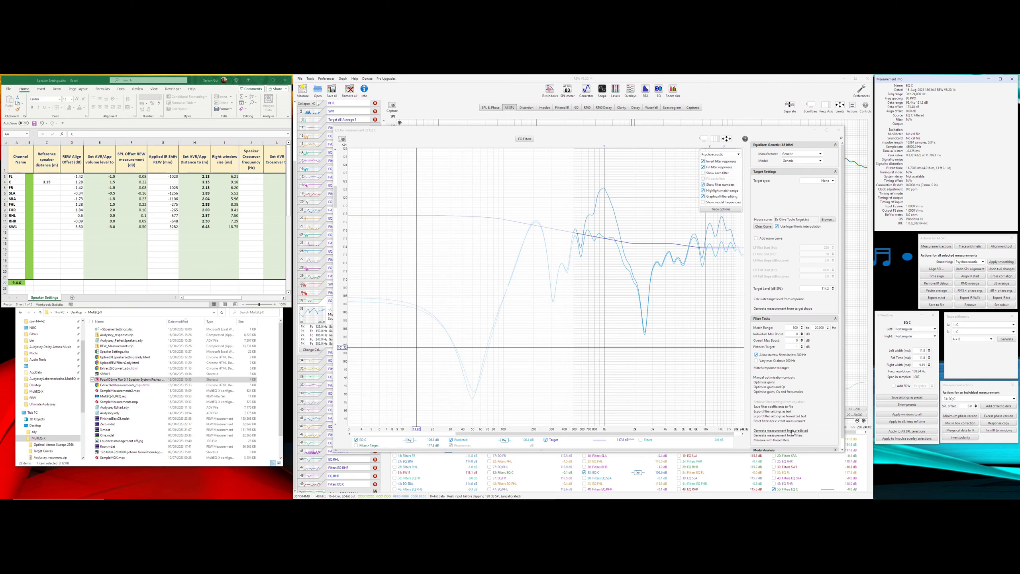
pyautogui.click(839, 130)
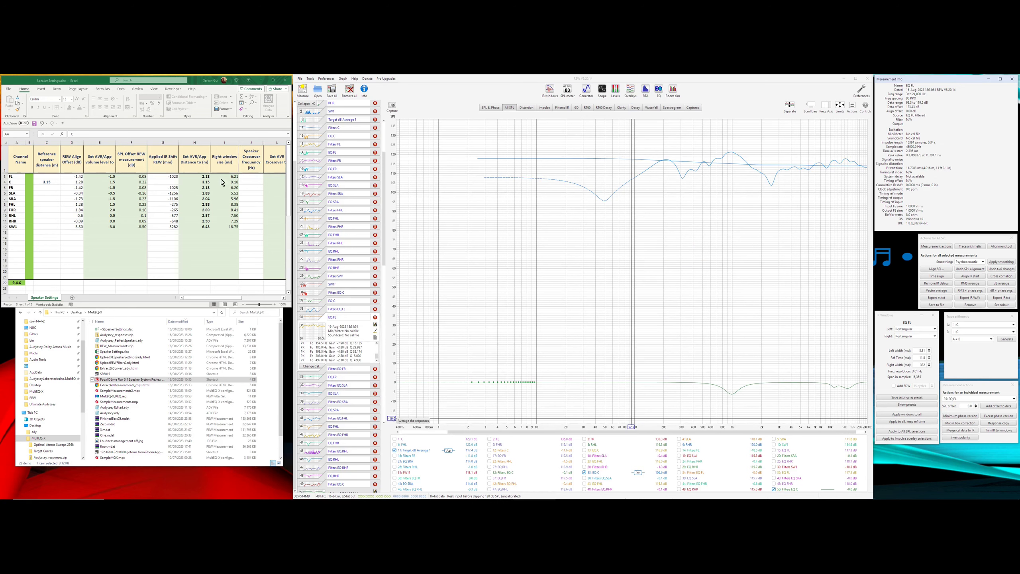
# Step: Set EQ FL's right window width to 6.21 ms and match its response to the target
pyautogui.doubleClick(920, 365)
pyautogui.write('6.21')
pyautogui.press('Return')
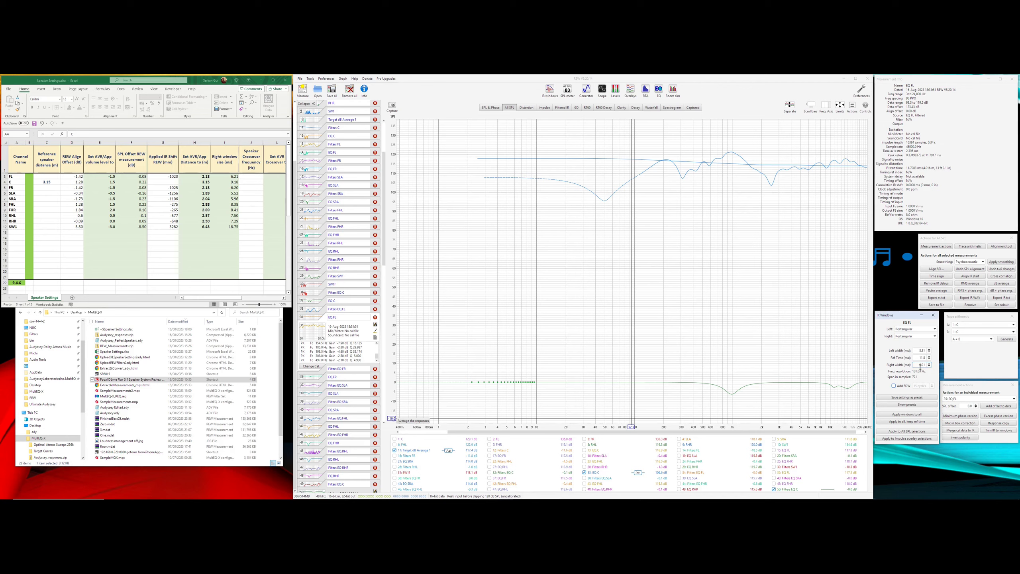
pyautogui.hotkey('alt', 'e')
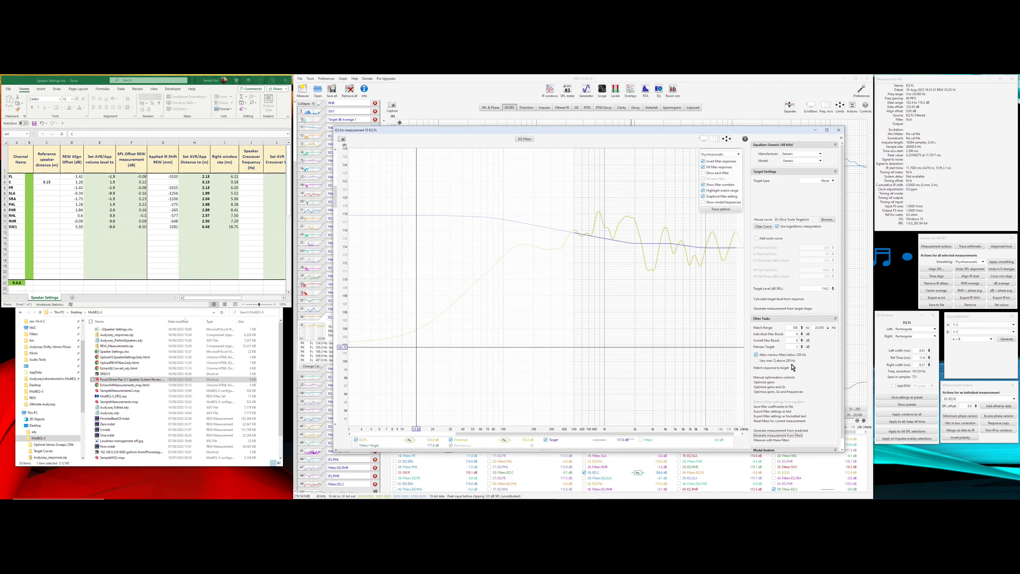
pyautogui.click(770, 368)
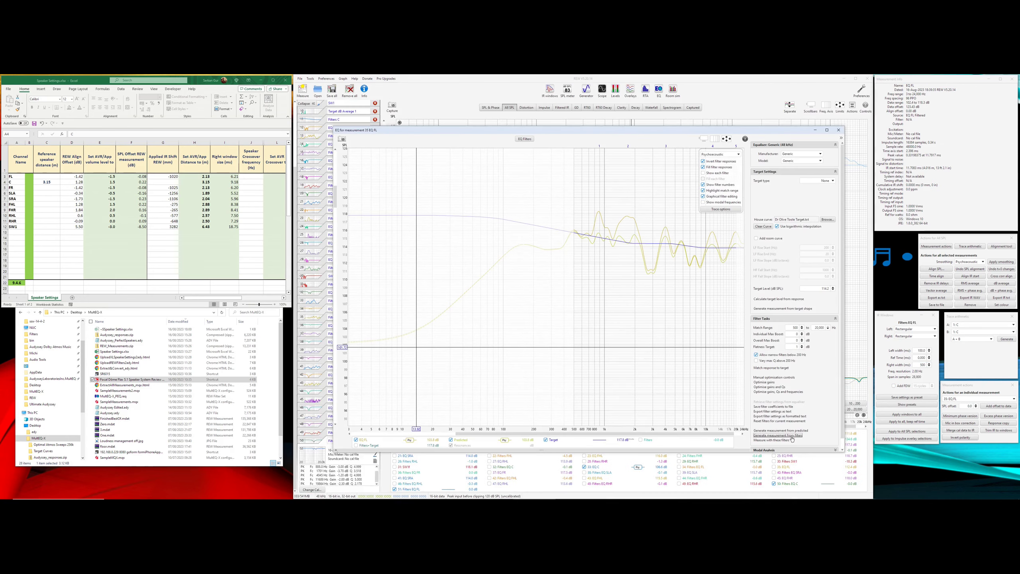
# Step: Close the EQ FL equalisation window, select EQ FR and overlay only its response with the Target dB Average 1 trace
pyautogui.click(838, 131)
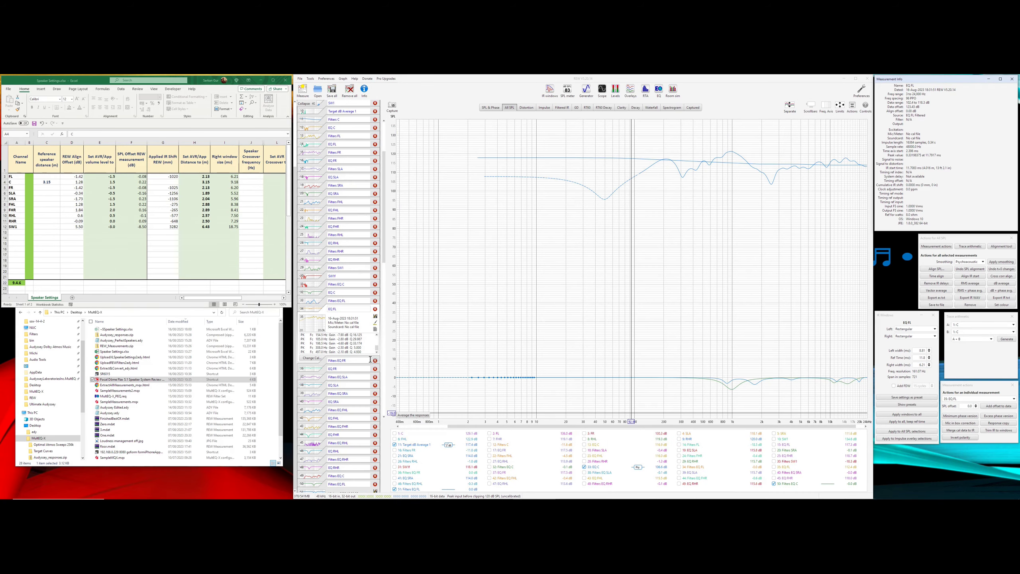
pyautogui.click(324, 374)
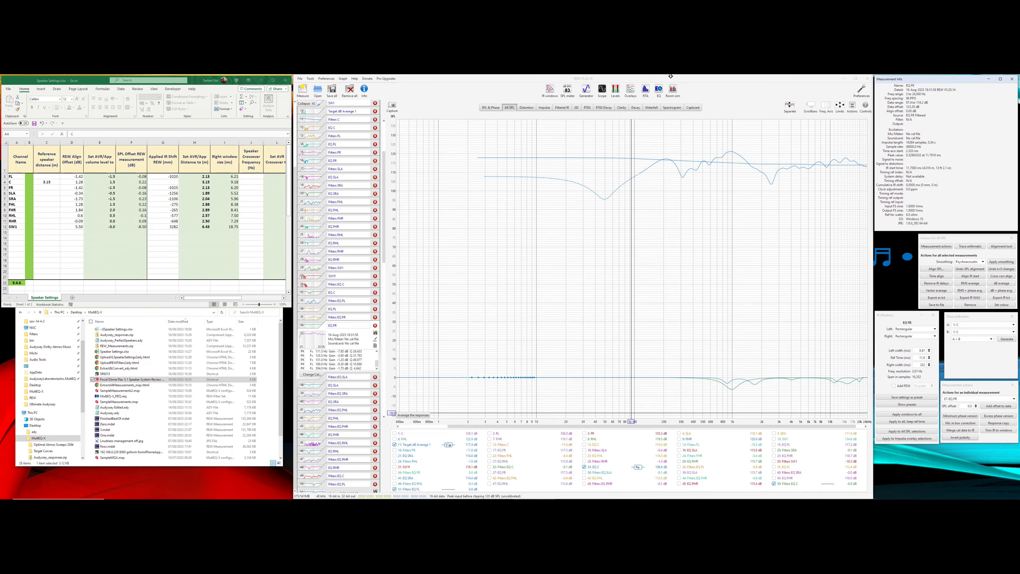
pyautogui.click(658, 91)
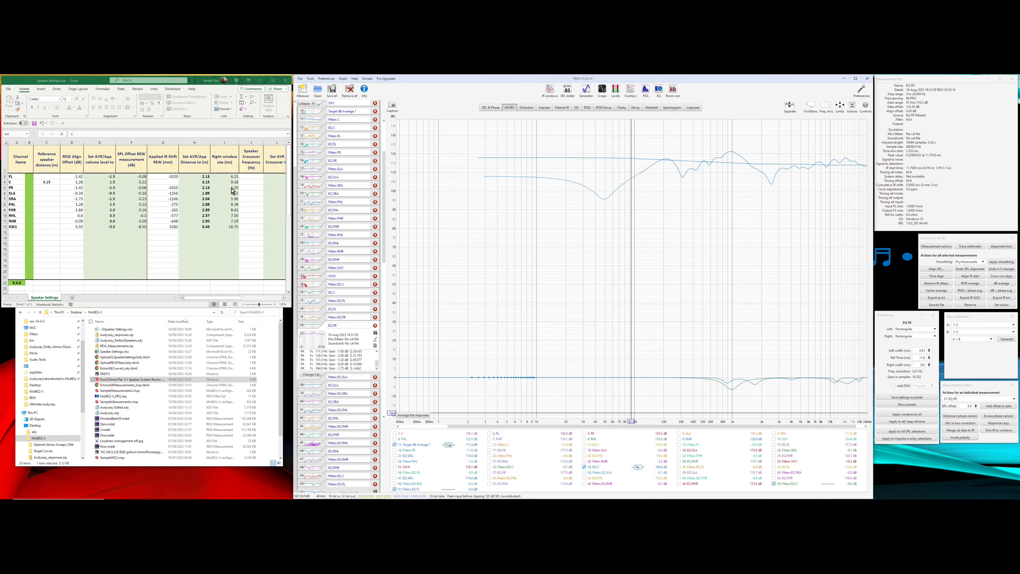
pyautogui.click(916, 365)
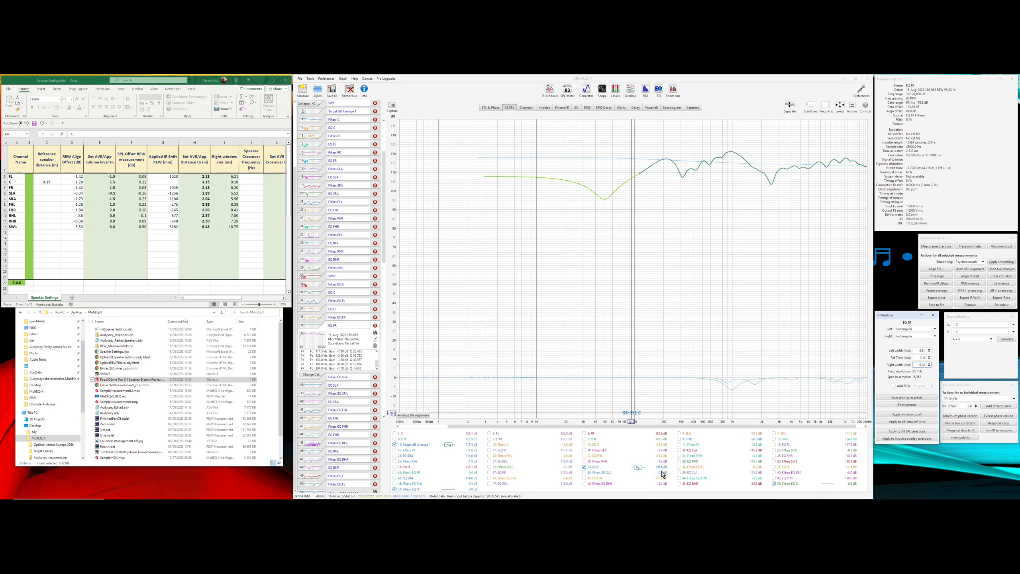
pyautogui.click(501, 476)
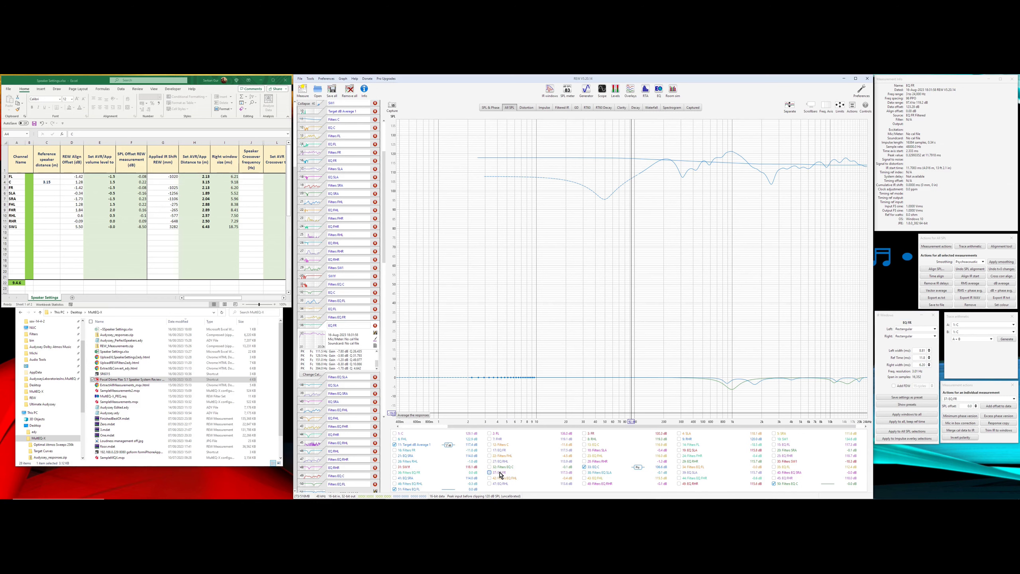
pyautogui.rightClick(638, 454)
pyautogui.click(658, 458)
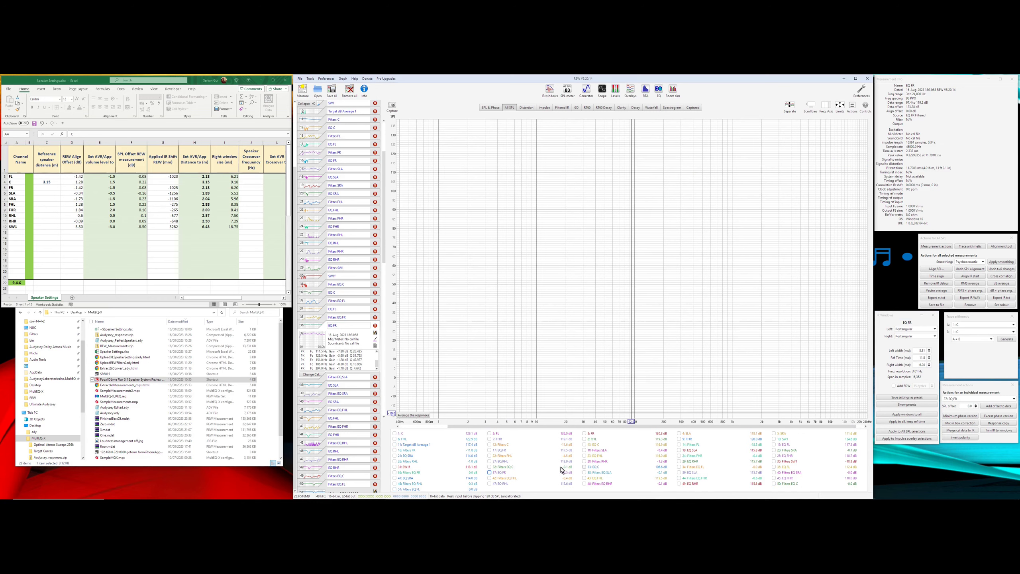
pyautogui.click(505, 472)
pyautogui.click(418, 445)
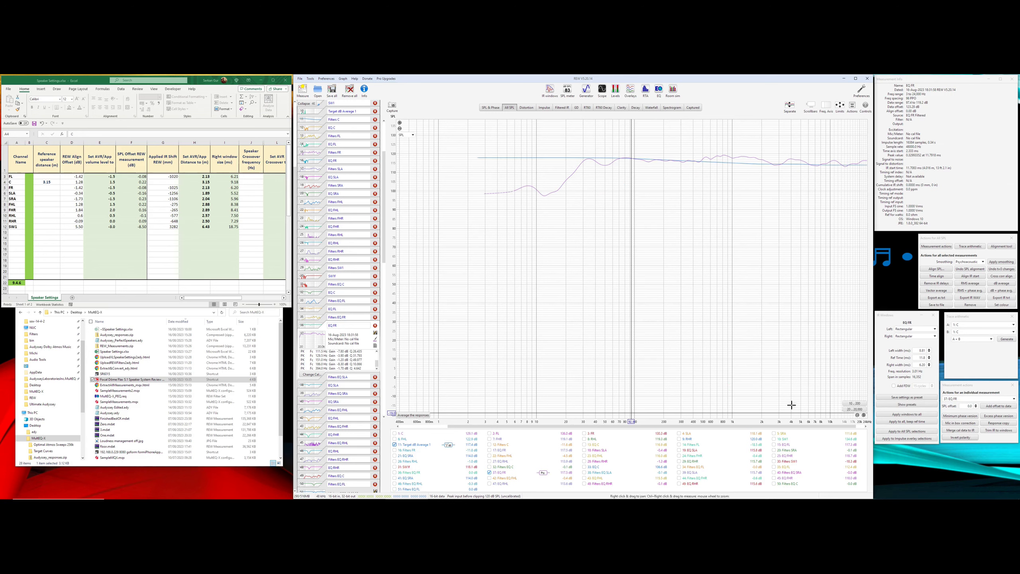
# Step: Set EQ FR's right window width to 6.20 ms and match its response to the target in the EQ window
pyautogui.click(915, 365)
pyautogui.press('Return')
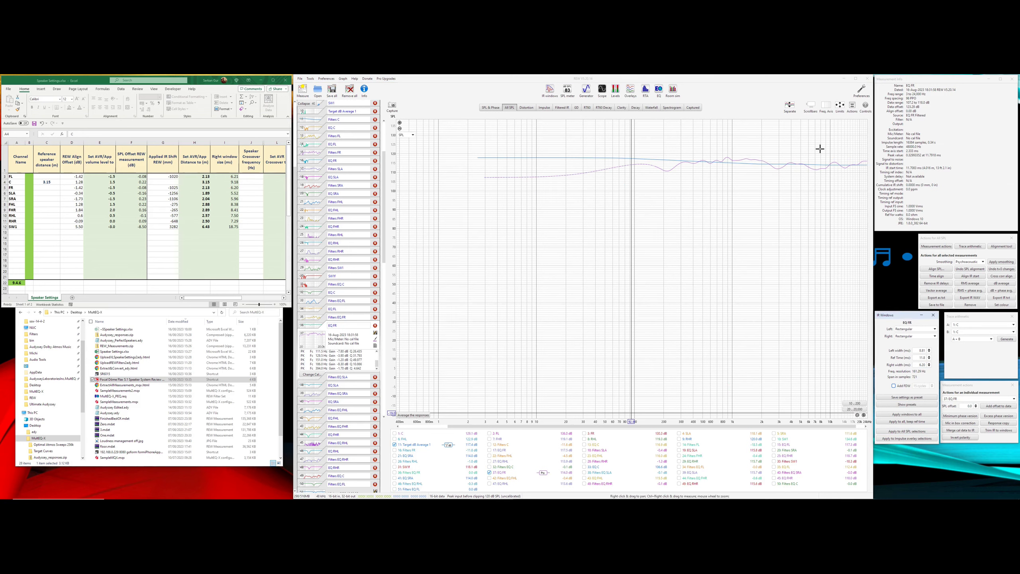
pyautogui.click(929, 363)
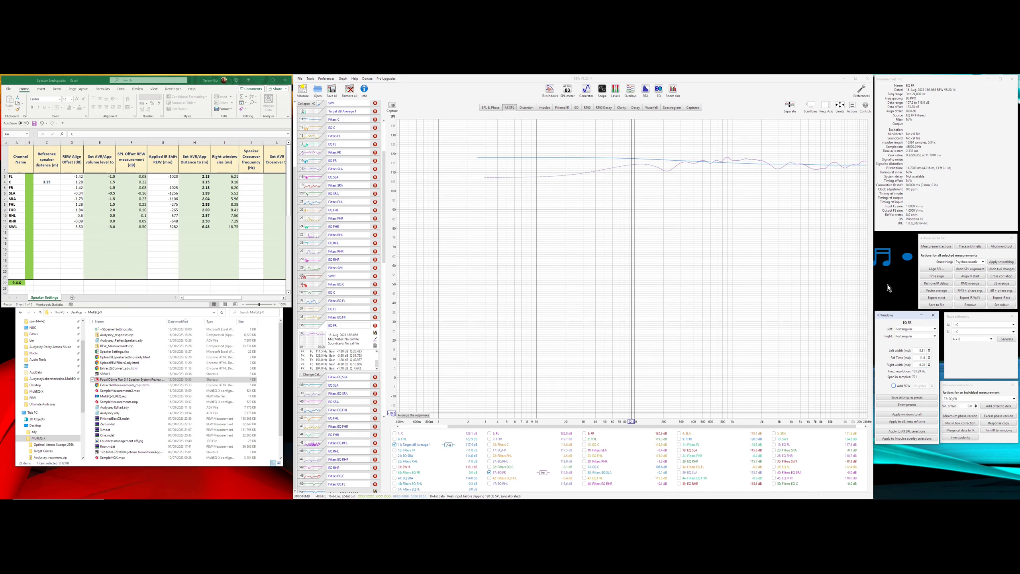
pyautogui.click(658, 90)
pyautogui.click(755, 354)
pyautogui.click(770, 367)
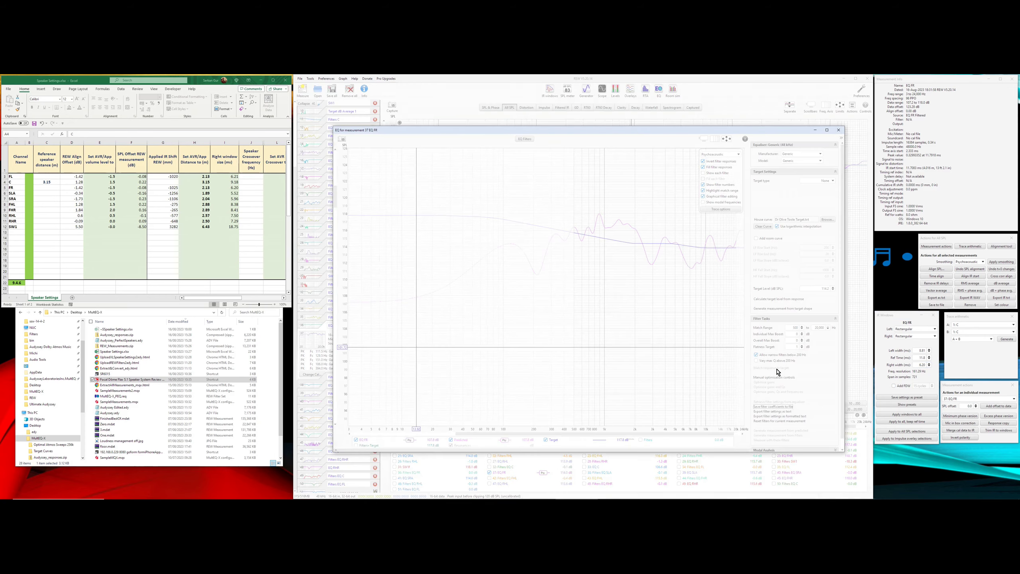
# Step: Review the gain and Q values of the filters generated for EQ FR, then close the filter list
pyautogui.click(524, 139)
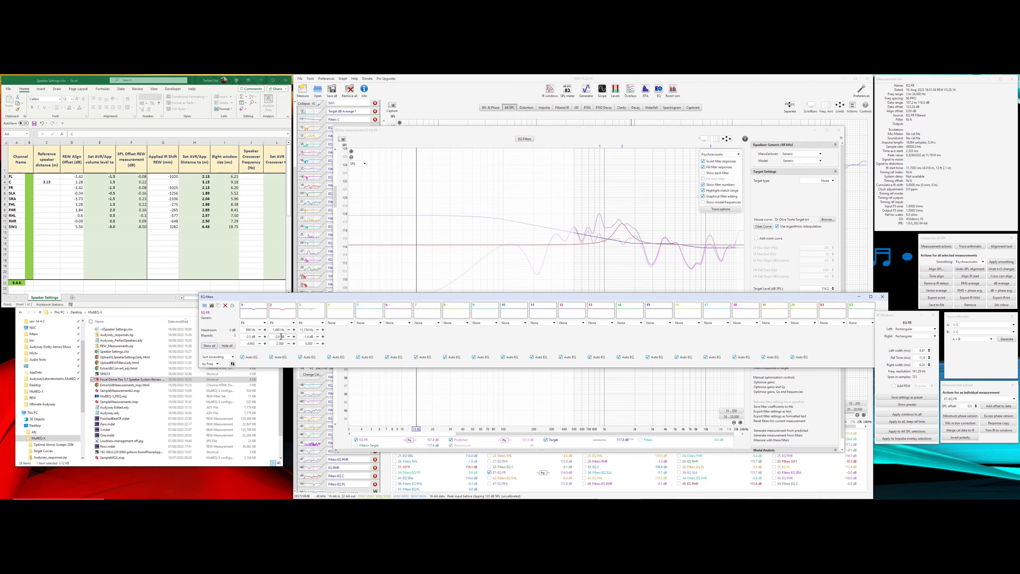
pyautogui.doubleClick(283, 343)
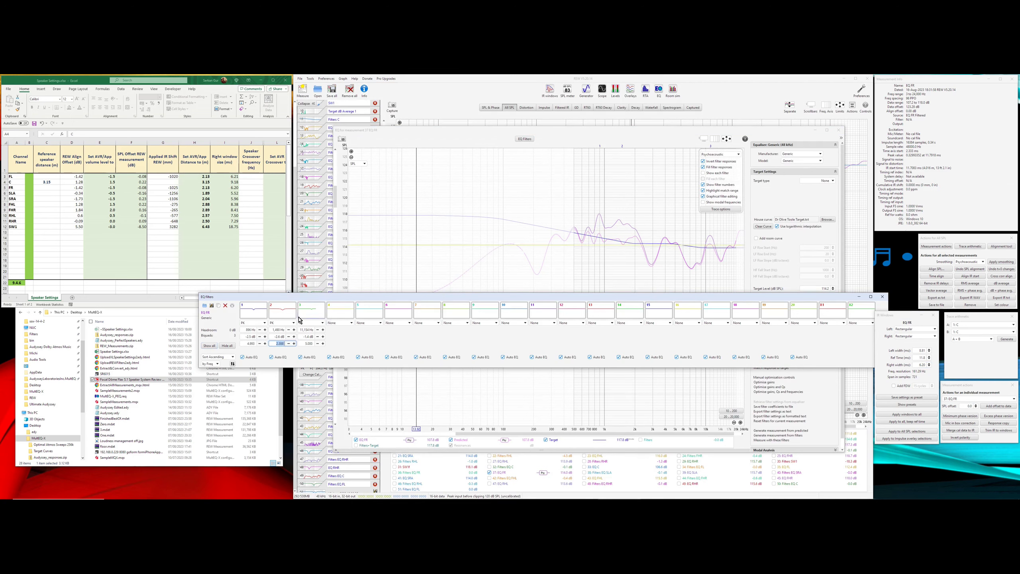
pyautogui.click(881, 297)
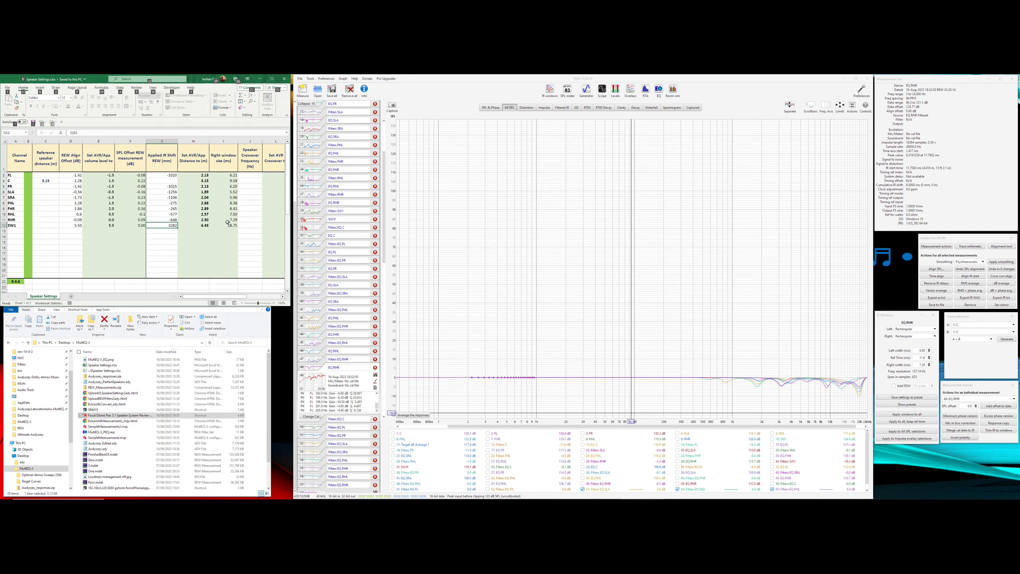
# Step: Open the MultEQ-X_EQ.png image from the MultEQ-X folder and enlarge it to read the supported EQ import limits
pyautogui.press('alt')
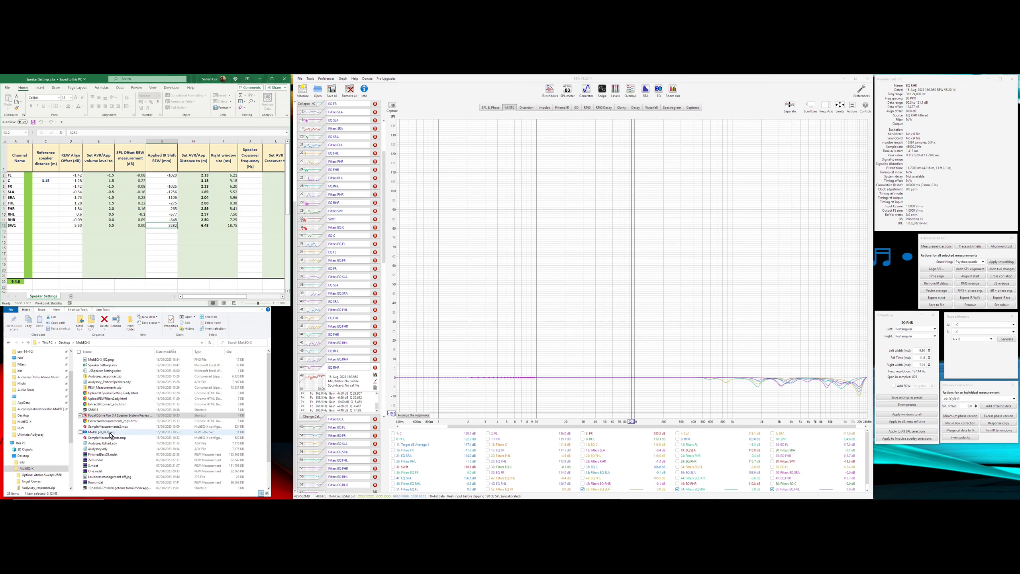
pyautogui.doubleClick(163, 359)
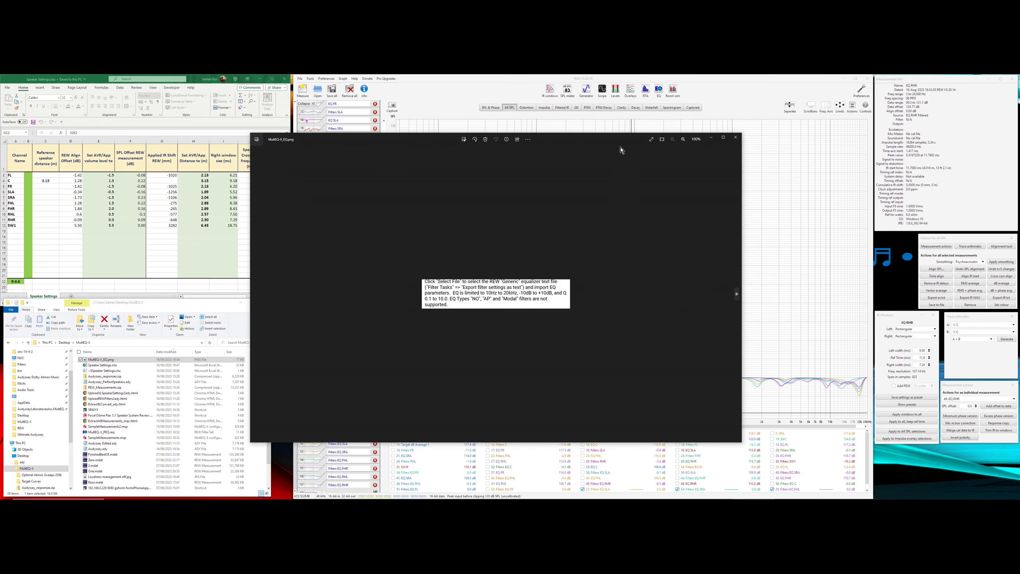
pyautogui.scroll(3, 459, 301)
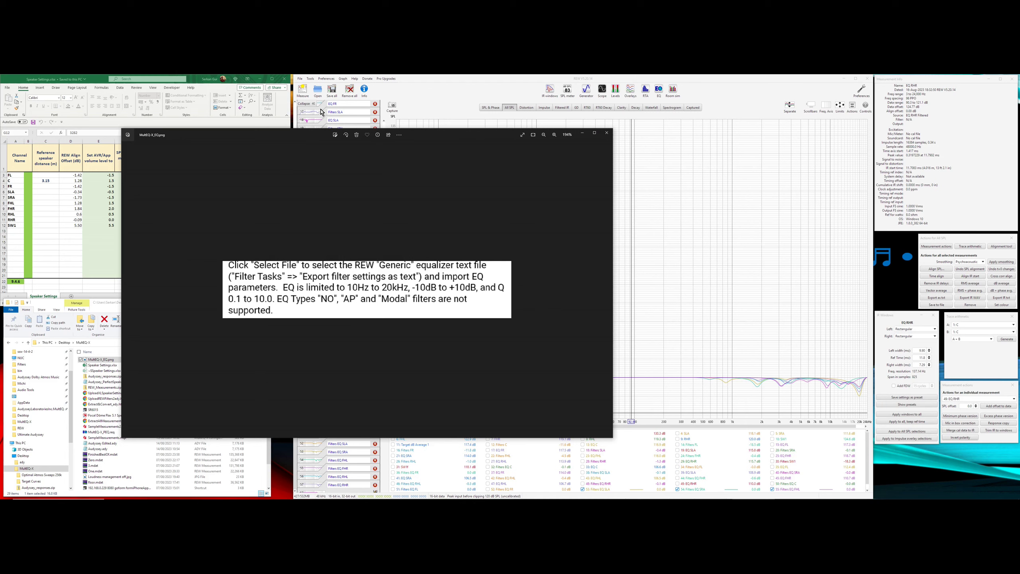
pyautogui.moveTo(434, 135); pyautogui.dragTo(341, 184)
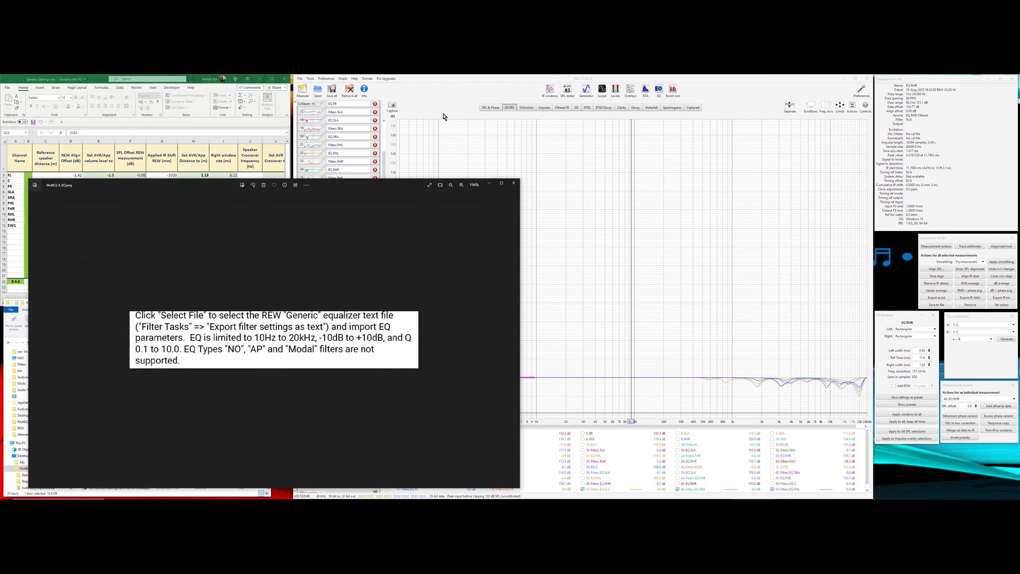
# Step: Open EQ FR for equalisation in REW, choose the Configurable PEQ equaliser model and open its configuration
pyautogui.click(459, 85)
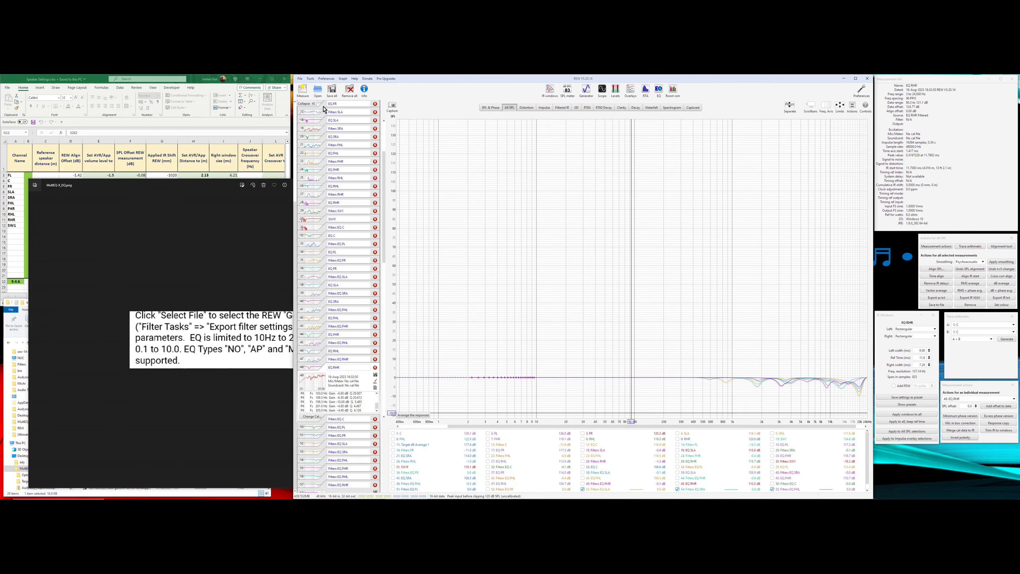
pyautogui.click(324, 110)
pyautogui.click(658, 90)
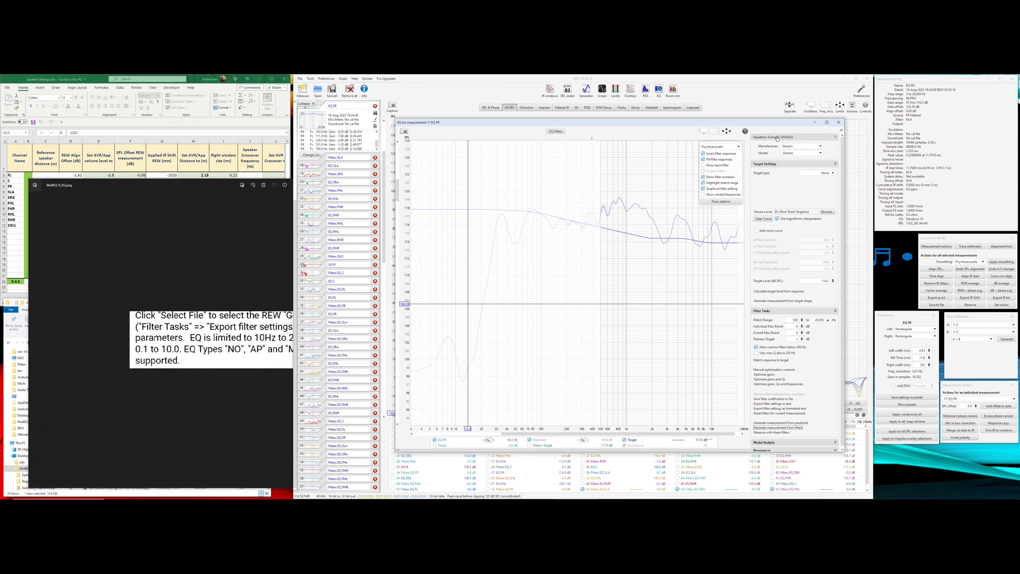
pyautogui.click(799, 152)
pyautogui.click(797, 170)
pyautogui.click(826, 153)
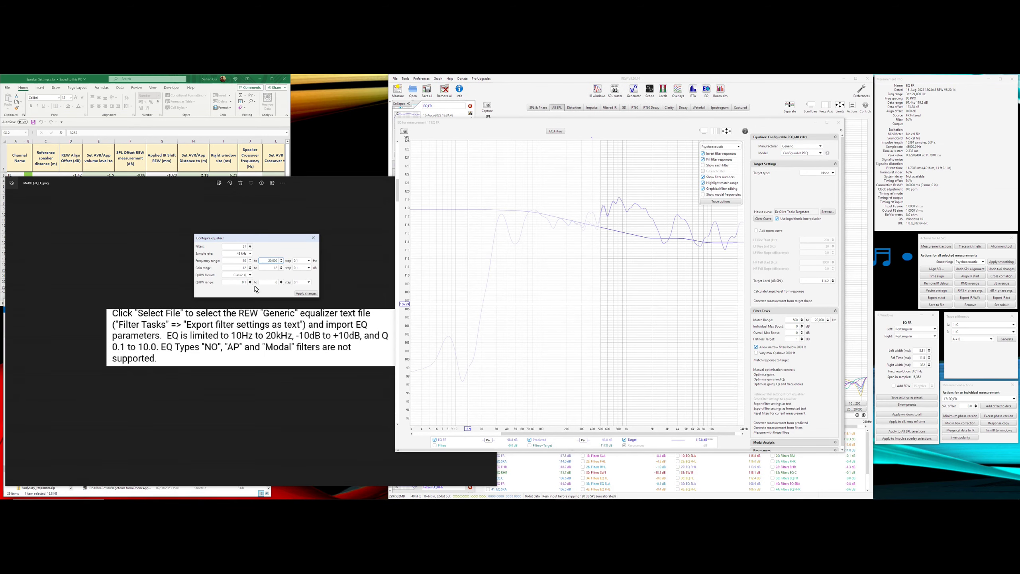
# Step: Set the equaliser's frequency and gain steps to 0.01 and its gain range to -10 to 10 dB
pyautogui.click(304, 261)
pyautogui.click(307, 268)
pyautogui.click(302, 268)
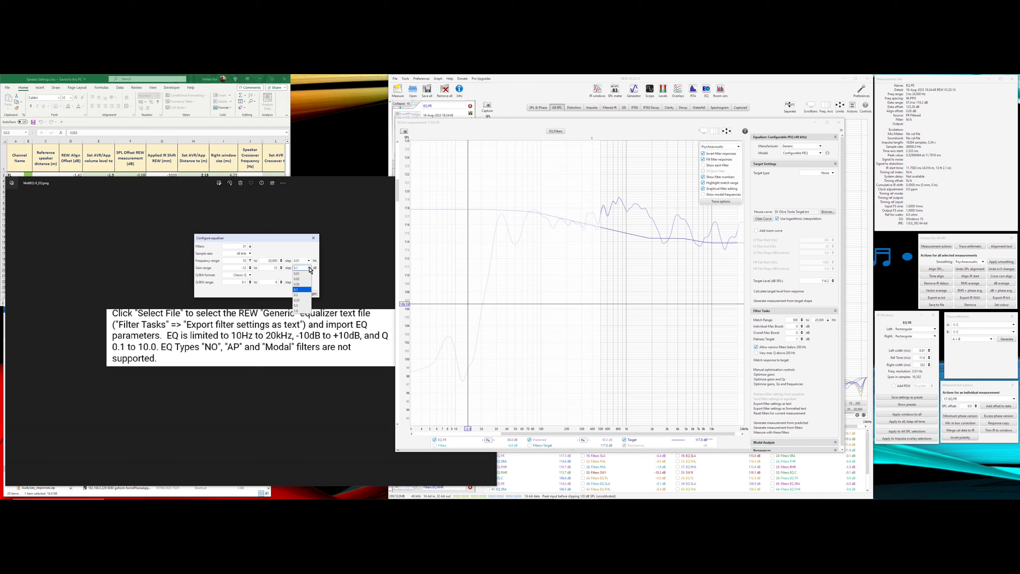
pyautogui.click(301, 274)
pyautogui.doubleClick(245, 268)
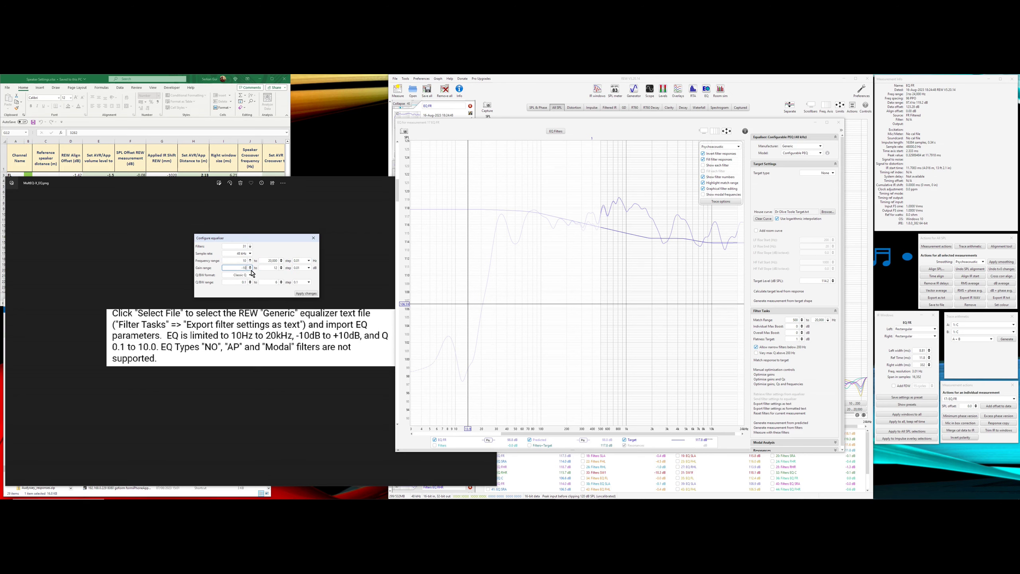
pyautogui.write('-10')
pyautogui.press('Tab')
# Step: Set the equaliser's maximum Q to 10 with a step of 0.01 and apply the configuration
pyautogui.doubleClick(283, 282)
pyautogui.press('Tab')
pyautogui.click(304, 283)
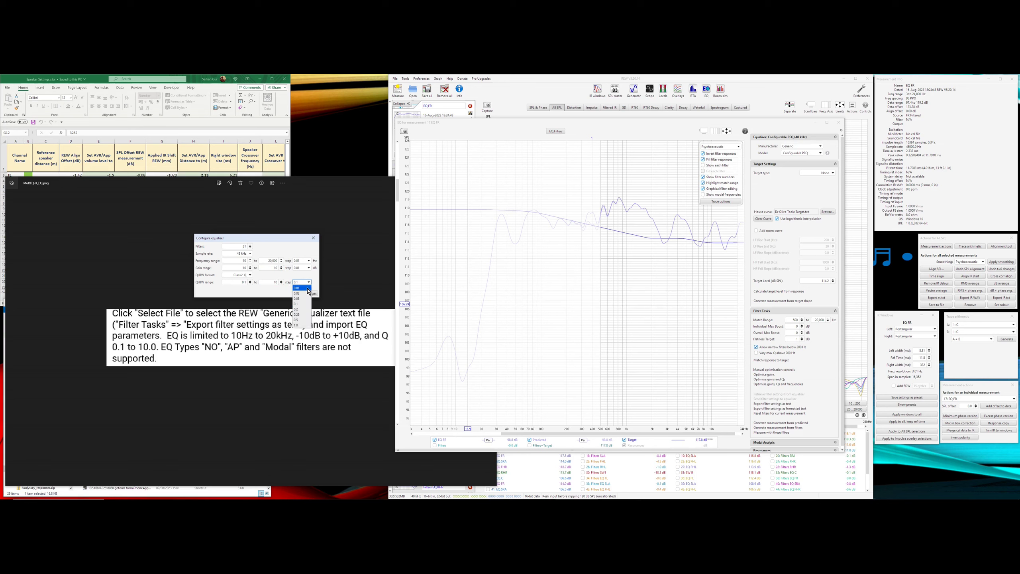
pyautogui.click(308, 291)
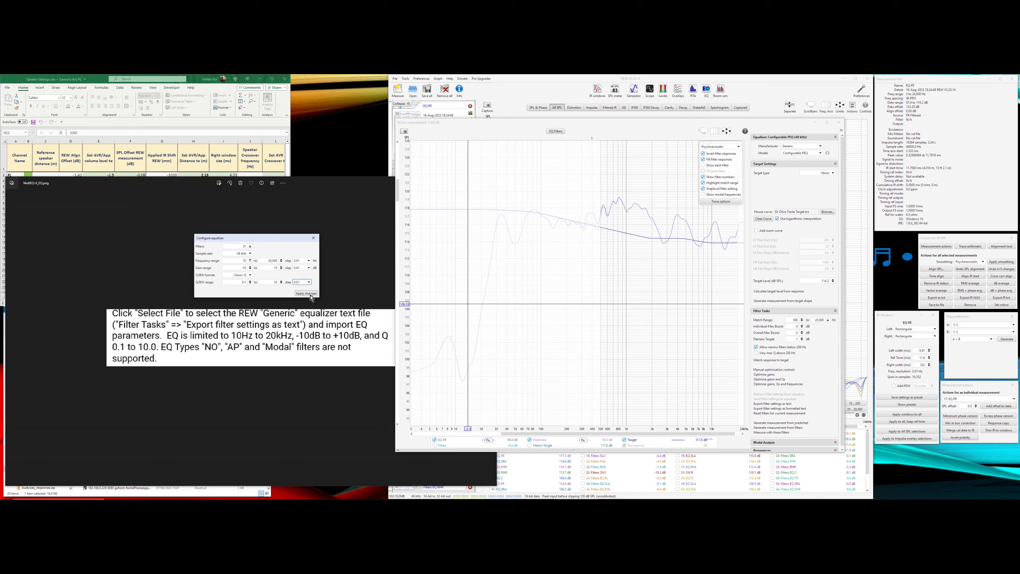
pyautogui.click(306, 293)
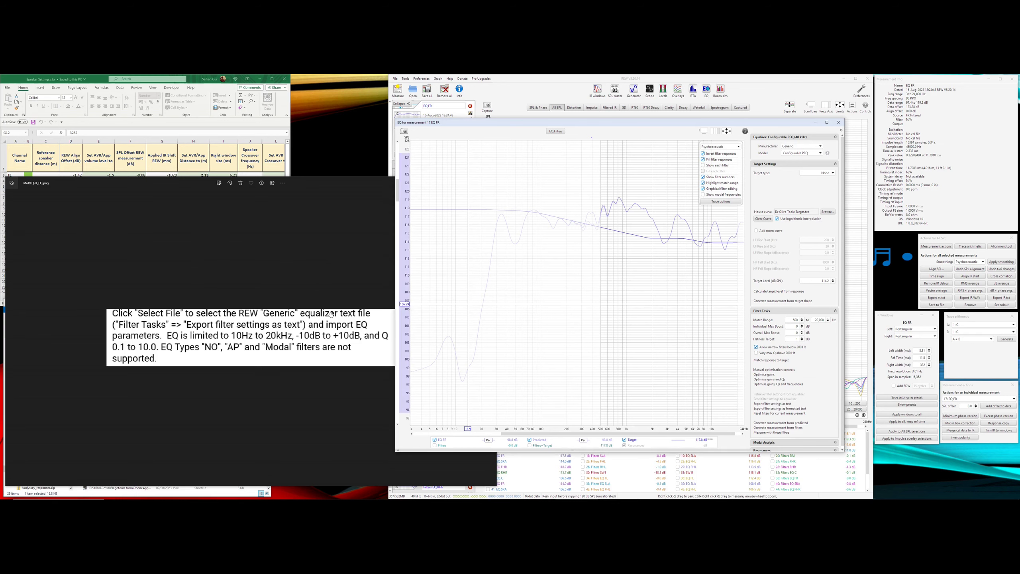
# Step: Close the reference image, switch to MultEQ-X, exclude measurement position 1 and proceed to Design Target Curve
pyautogui.click(317, 185)
pyautogui.click(487, 181)
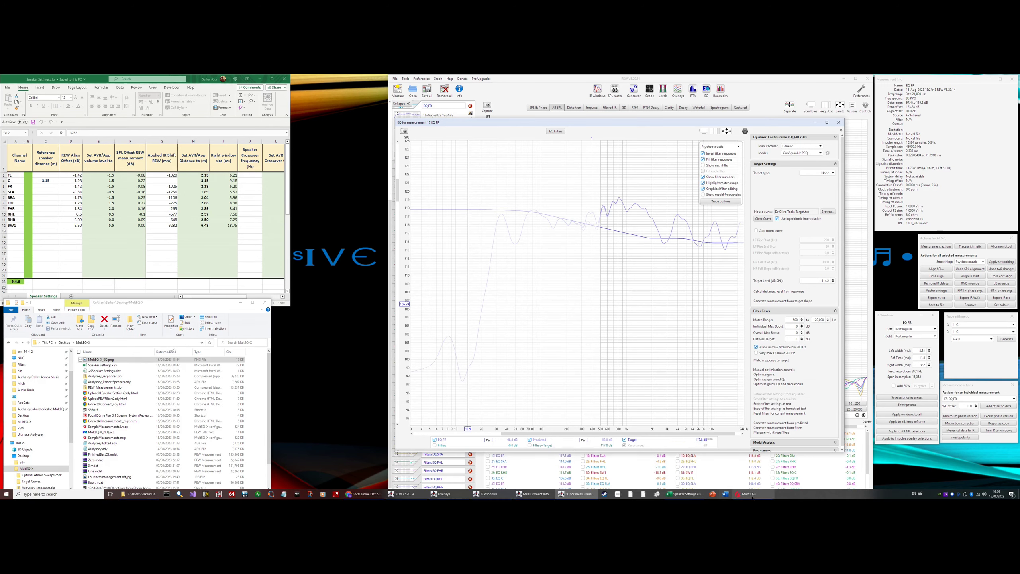
pyautogui.click(725, 494)
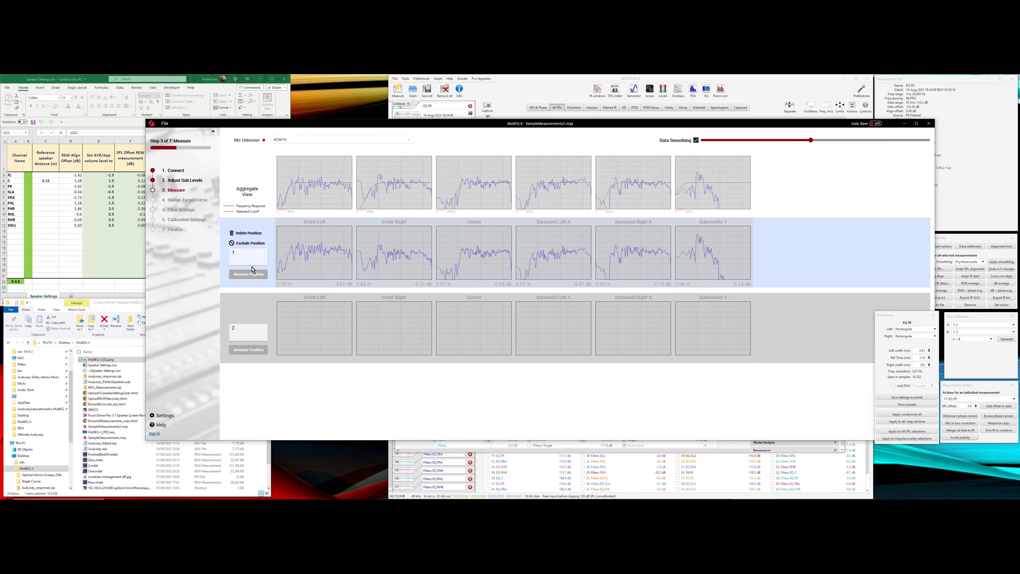
pyautogui.click(249, 244)
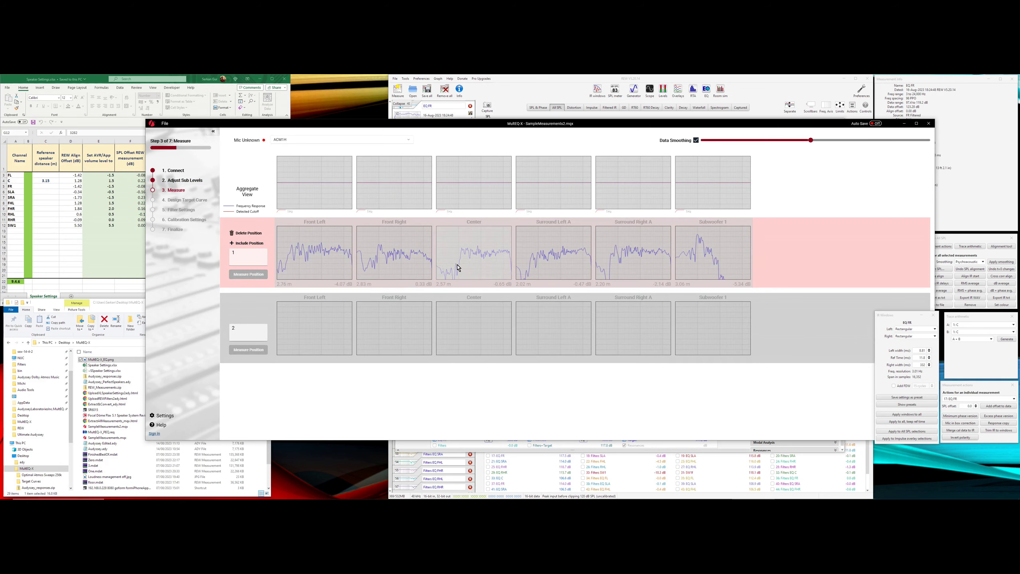
pyautogui.click(184, 200)
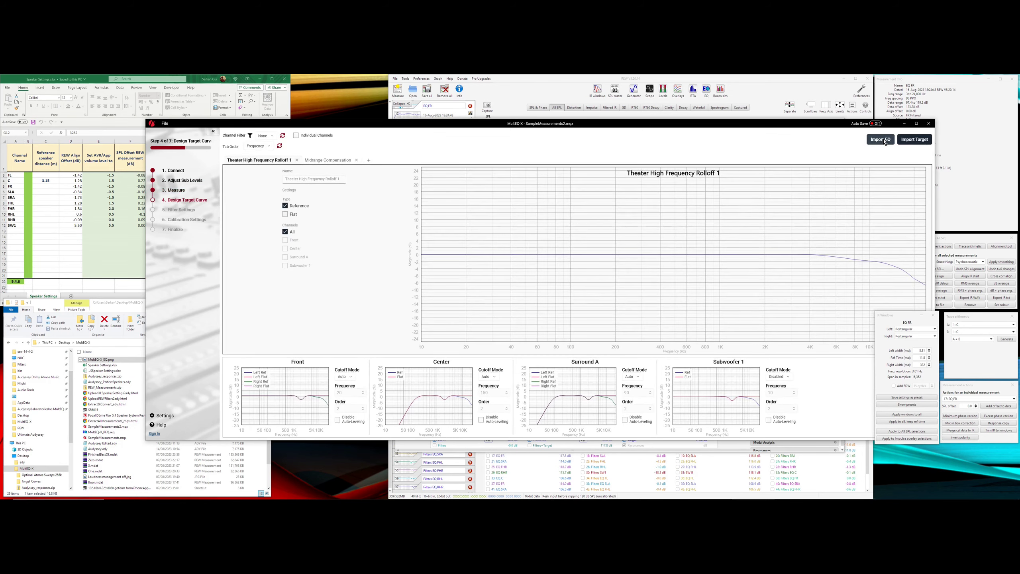
# Step: Examine the target curve import options with the Front Left channel selected, and cancel the import
pyautogui.click(914, 139)
pyautogui.click(544, 284)
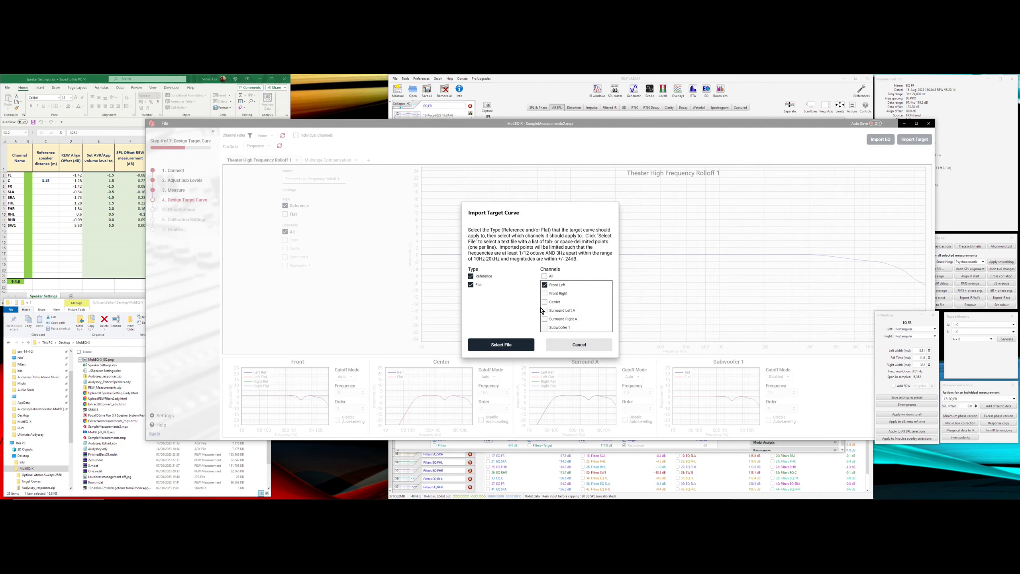
pyautogui.click(591, 348)
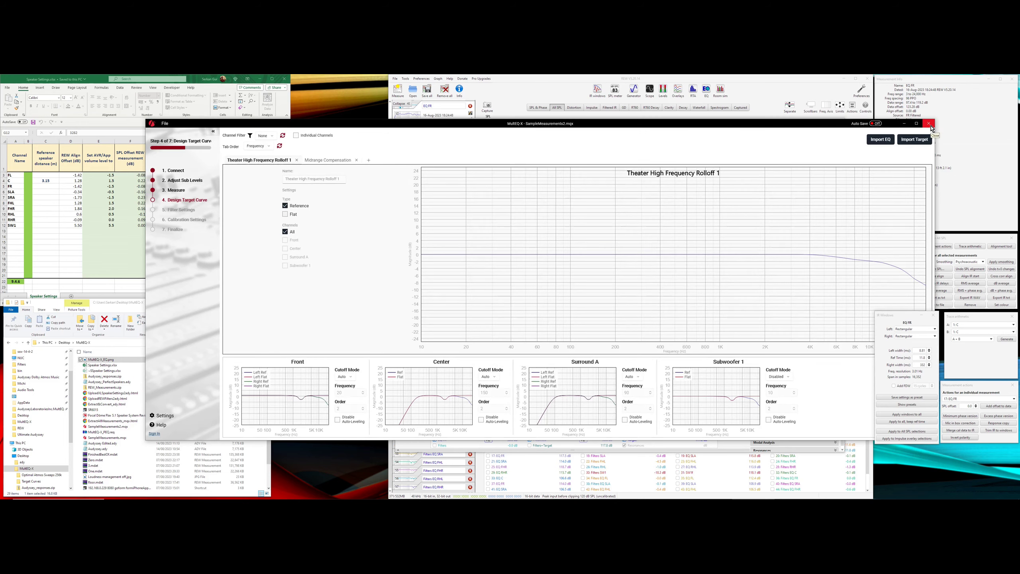
# Step: Look over the Calibration Settings stage in MultEQ-X and close the application
pyautogui.moveTo(339, 124); pyautogui.dragTo(417, 113)
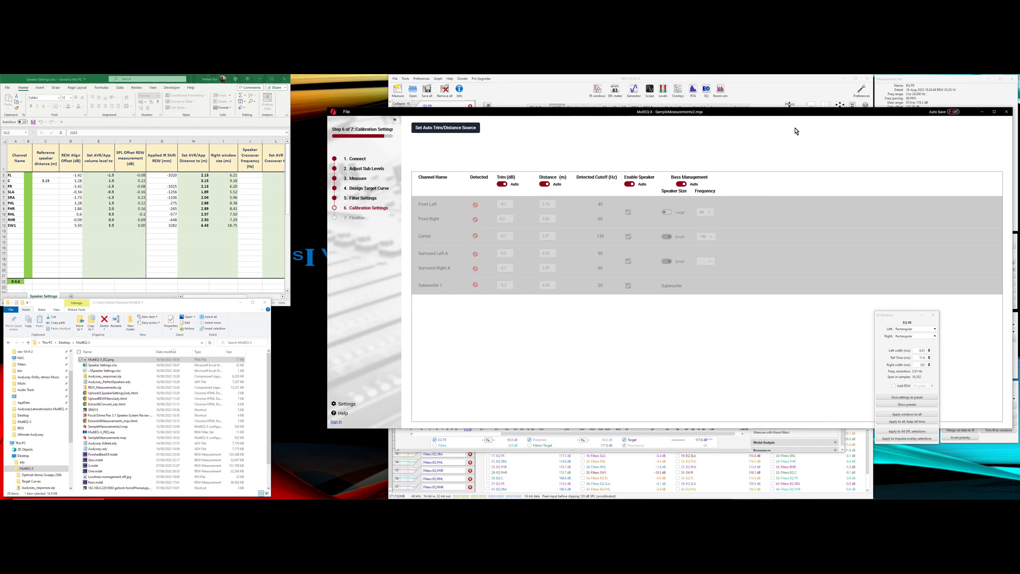
pyautogui.click(1006, 112)
pyautogui.click(679, 281)
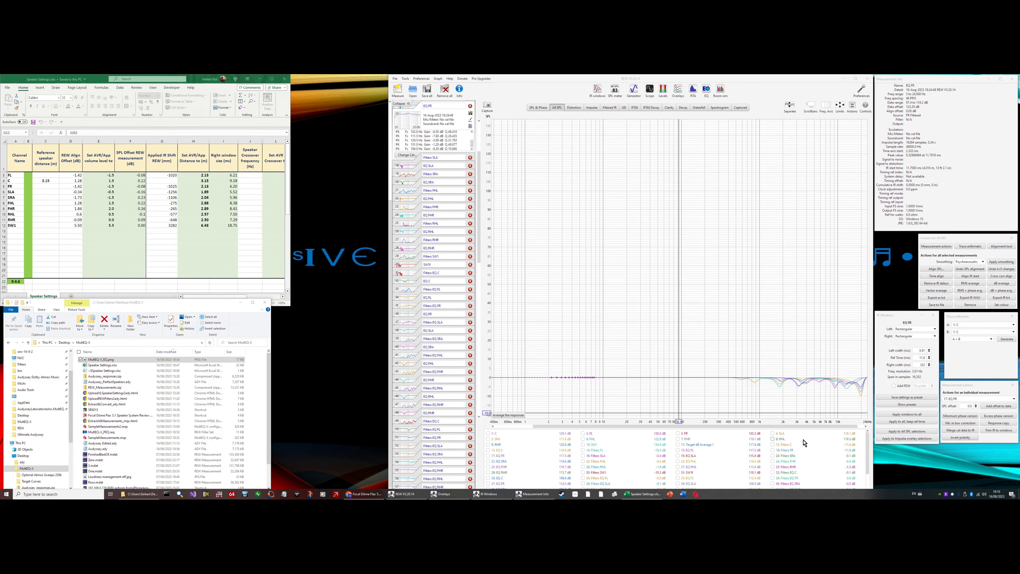
# Step: Clear all overlay traces in REW, widen its window and show only the Filters C trace
pyautogui.rightClick(805, 435)
pyautogui.click(822, 450)
pyautogui.moveTo(389, 269); pyautogui.dragTo(230, 268)
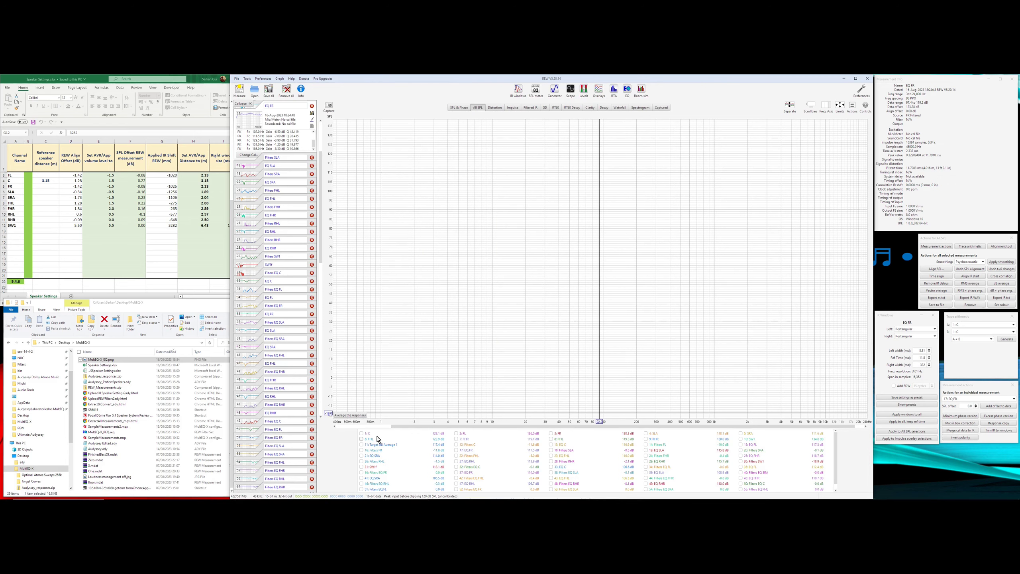
pyautogui.click(456, 444)
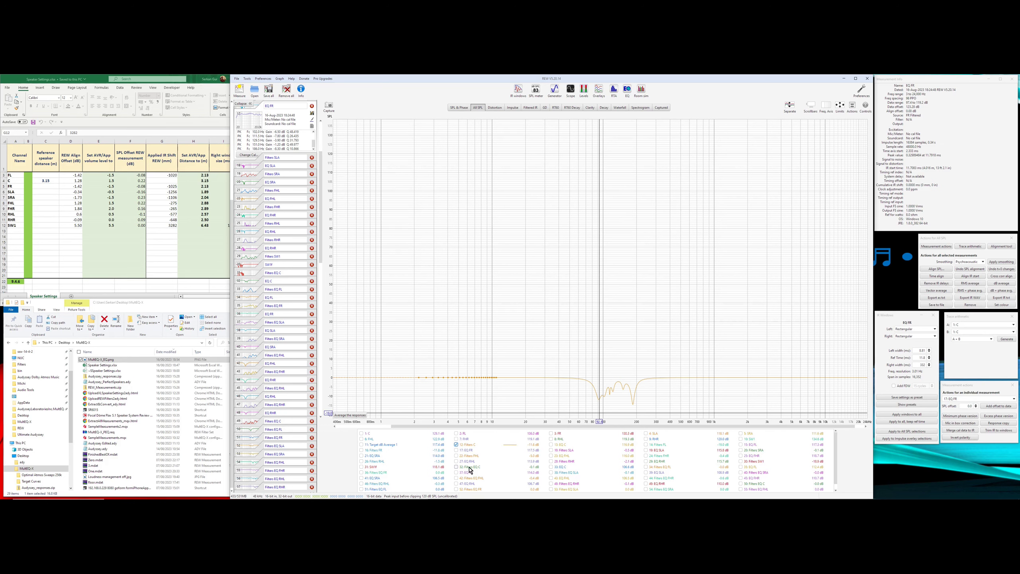
# Step: Add traces 32 and 50, both named Filters EQ C, to the graph beside Filters C
pyautogui.click(456, 467)
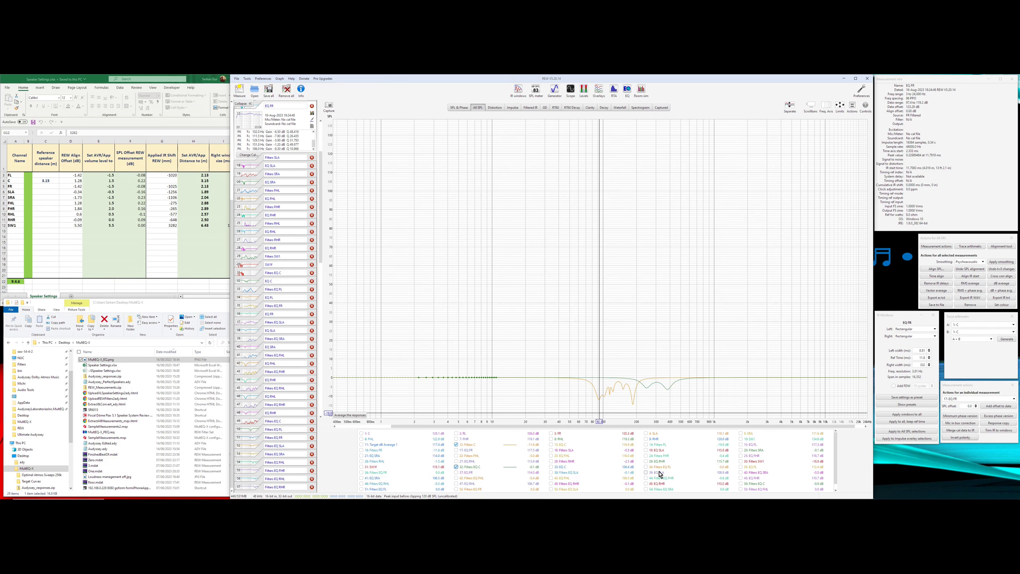
pyautogui.click(750, 484)
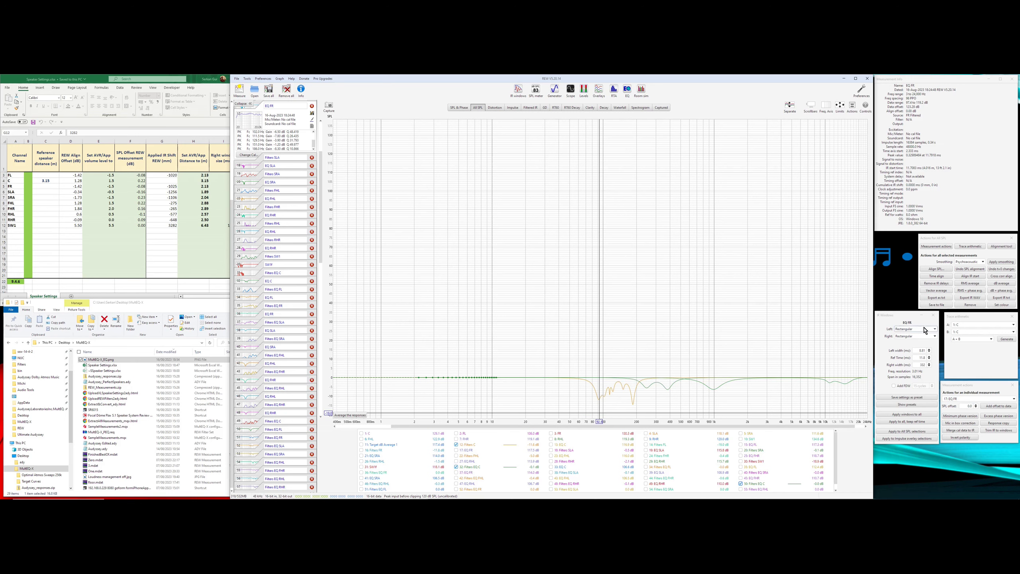
# Step: Use trace arithmetic with operation A * B to multiply Filters C by 32: Filters EQ C and generate the result
pyautogui.click(986, 318)
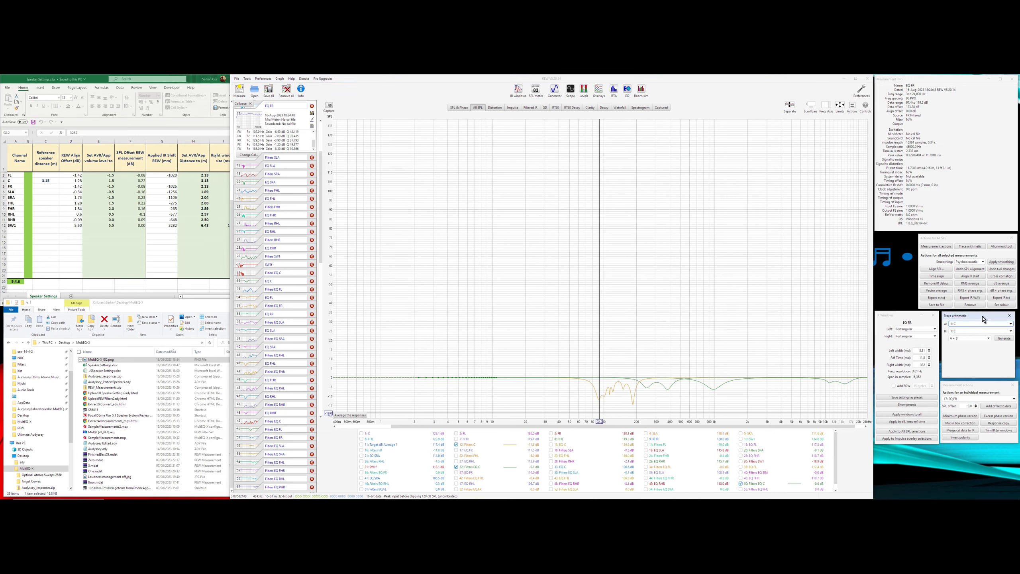
pyautogui.click(980, 324)
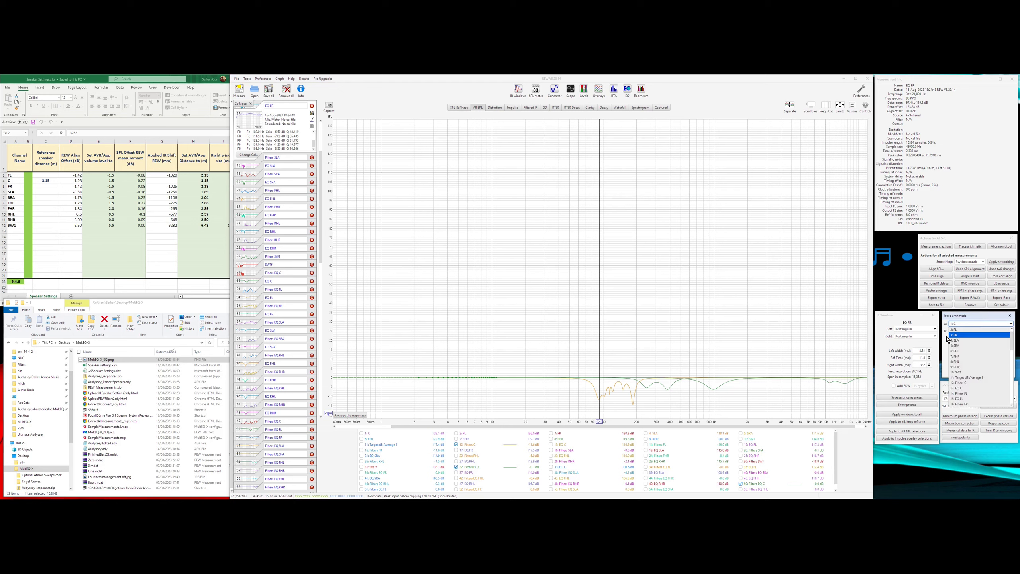
pyautogui.click(964, 382)
pyautogui.click(960, 332)
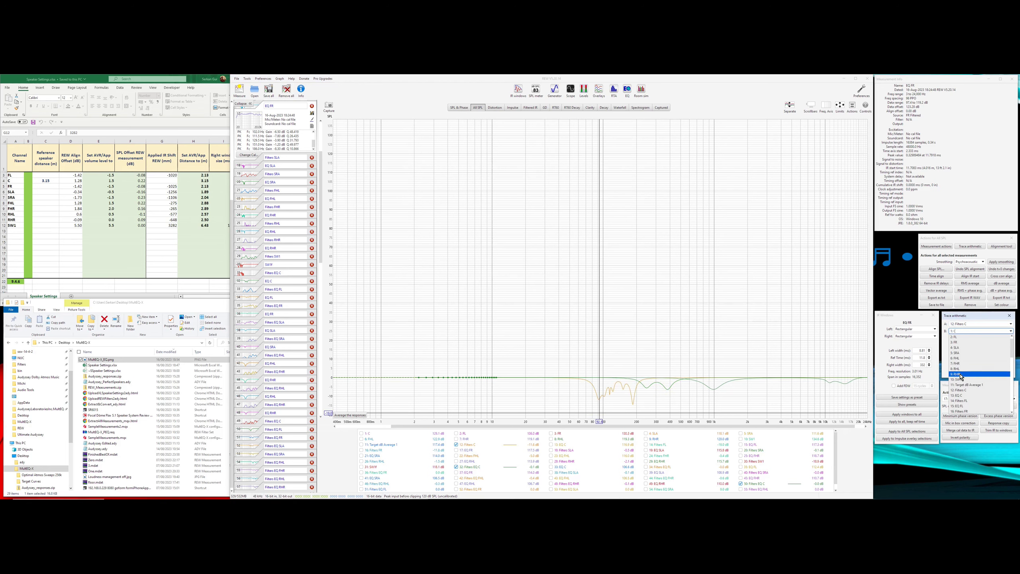
pyautogui.scroll(-5, 962, 400)
pyautogui.scroll(-1, 962, 400)
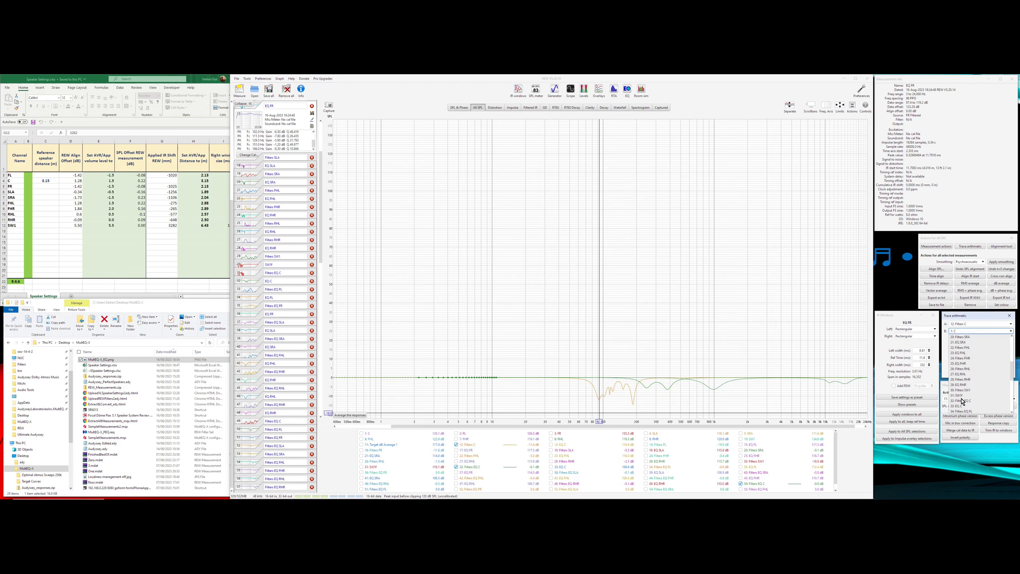
pyautogui.click(961, 403)
pyautogui.click(977, 339)
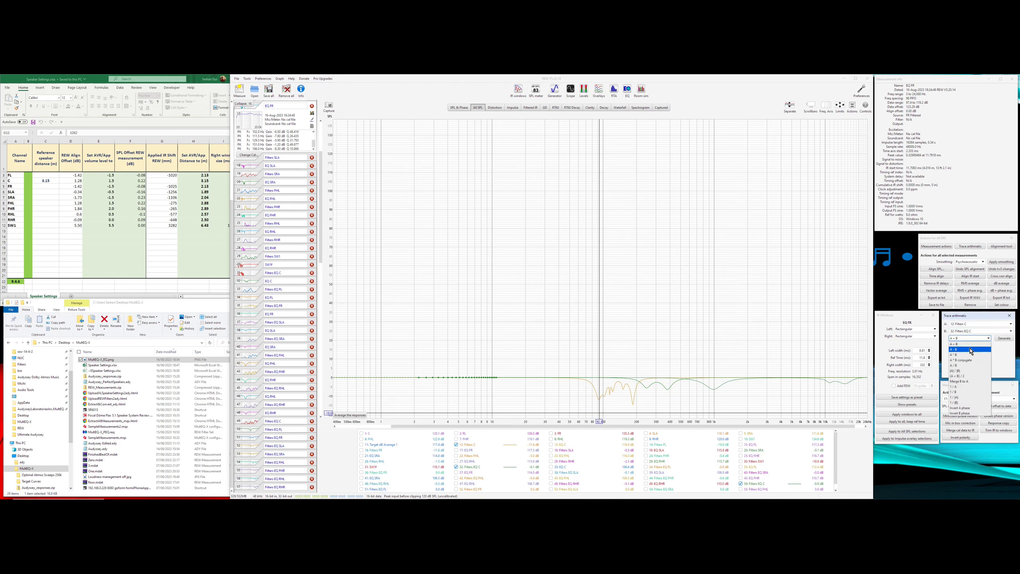
pyautogui.click(969, 357)
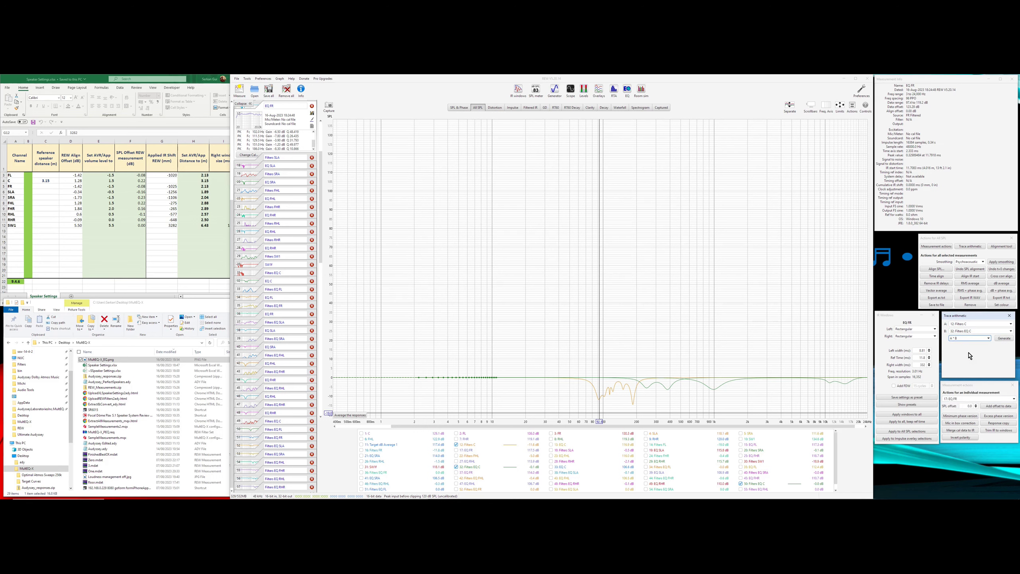
pyautogui.click(1003, 340)
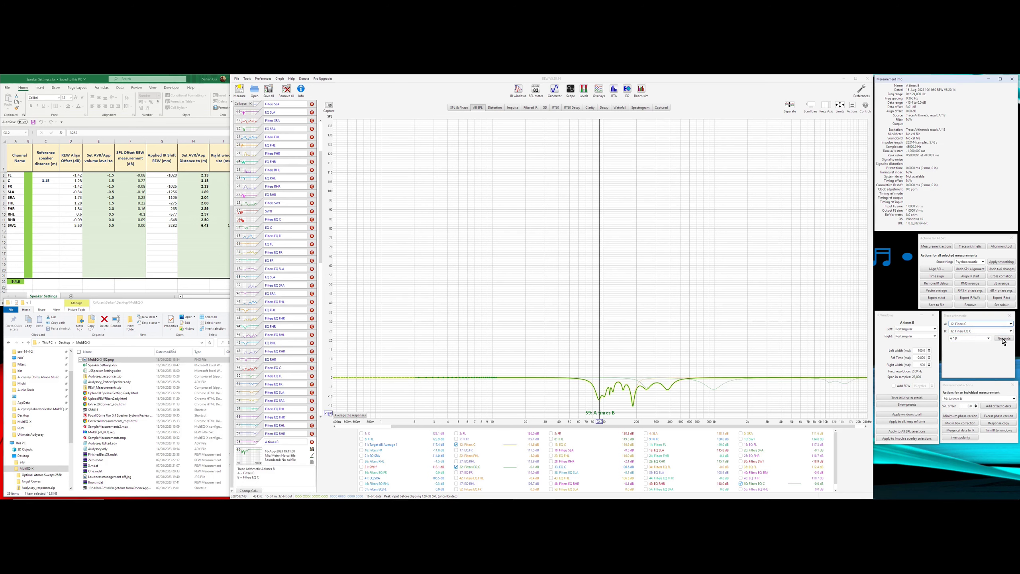
# Step: Generate the A * B product of Filters FL and the first-stage Filters EQ FL
pyautogui.click(962, 324)
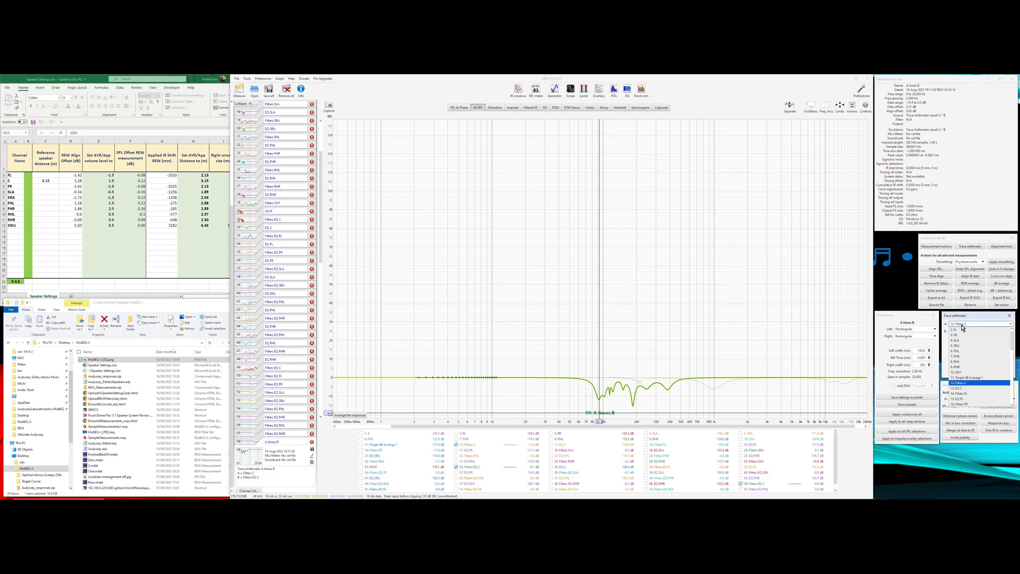
pyautogui.click(962, 394)
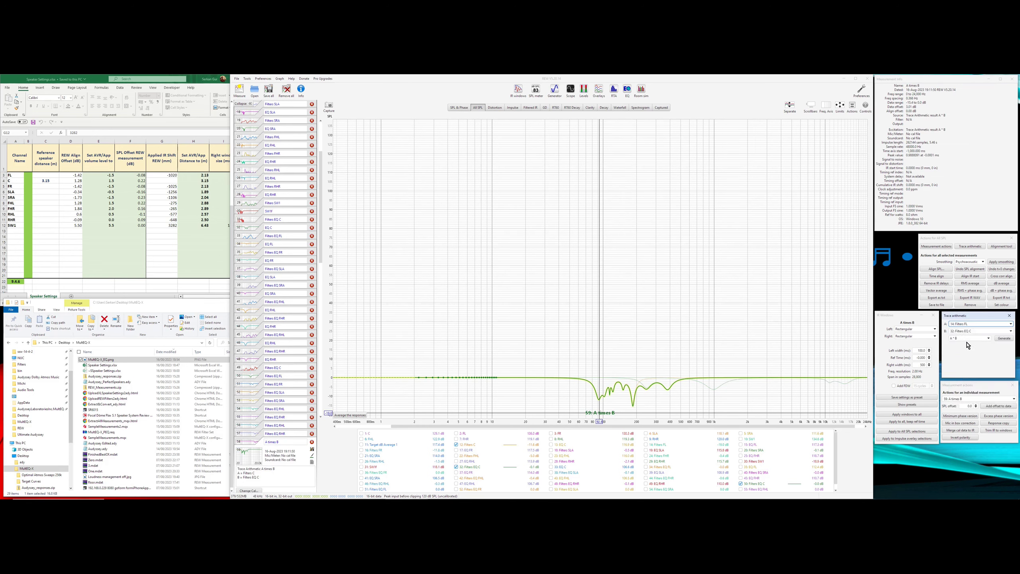
pyautogui.click(979, 330)
pyautogui.click(965, 412)
pyautogui.click(1002, 339)
# Step: Multiply Filters FR by the first-stage Filters EQ FR, and Filters SLA by its matching Filters EQ SLA
pyautogui.click(969, 324)
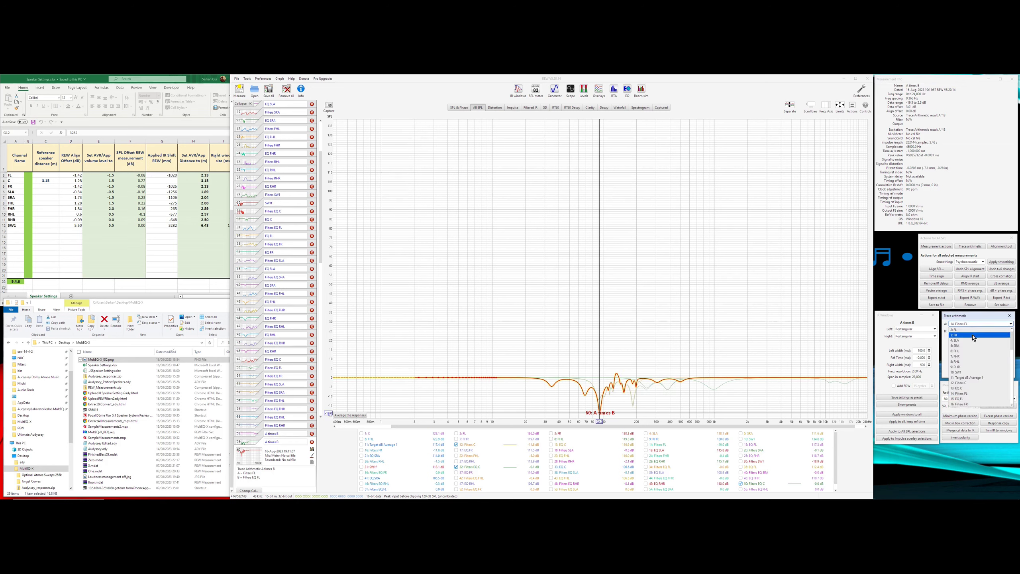
pyautogui.click(964, 403)
pyautogui.click(973, 333)
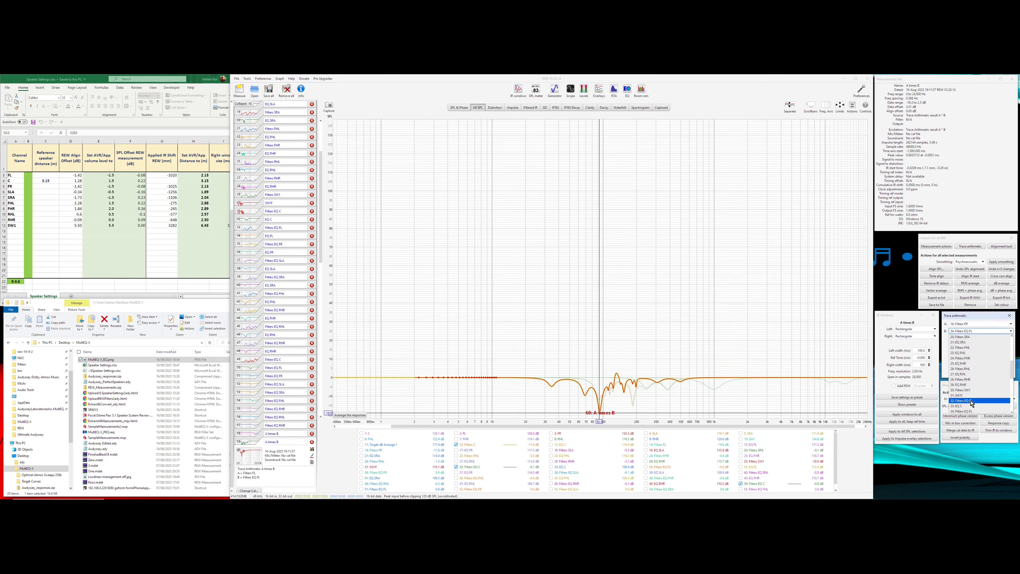
pyautogui.click(975, 374)
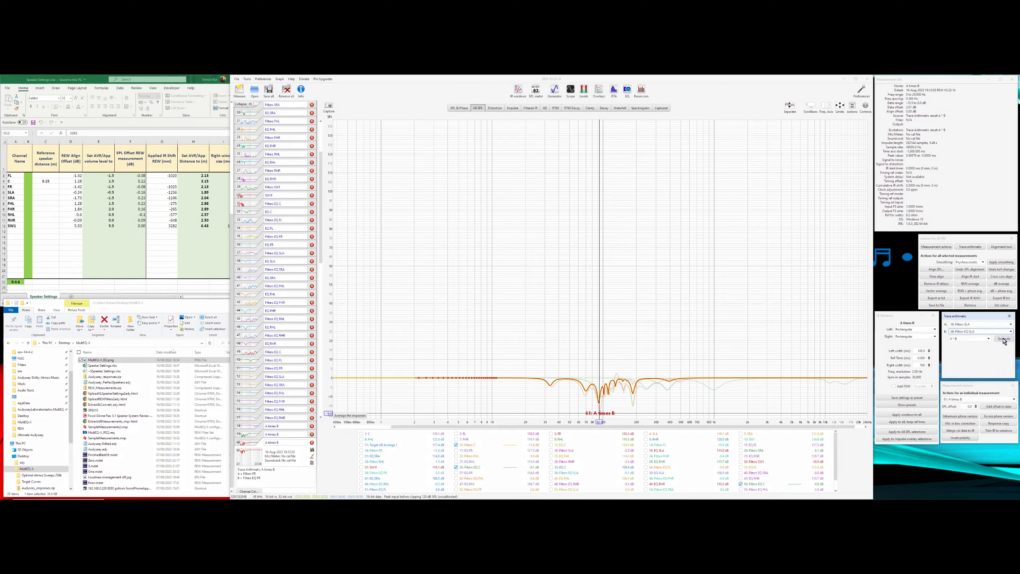
# Step: Generate the A * B product of Filters RHR and the first-stage Filters EQ RHR
pyautogui.click(979, 324)
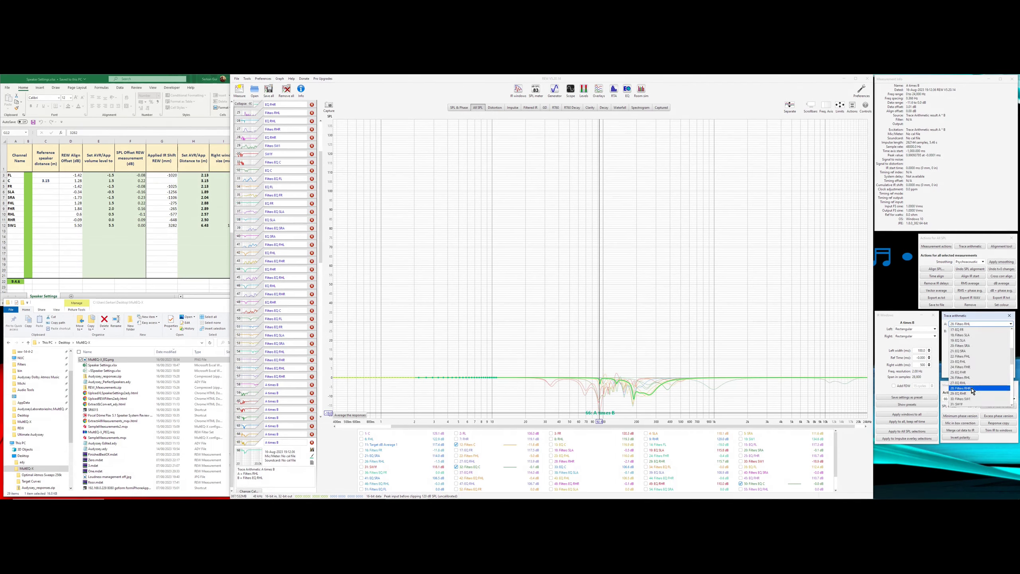
pyautogui.click(971, 386)
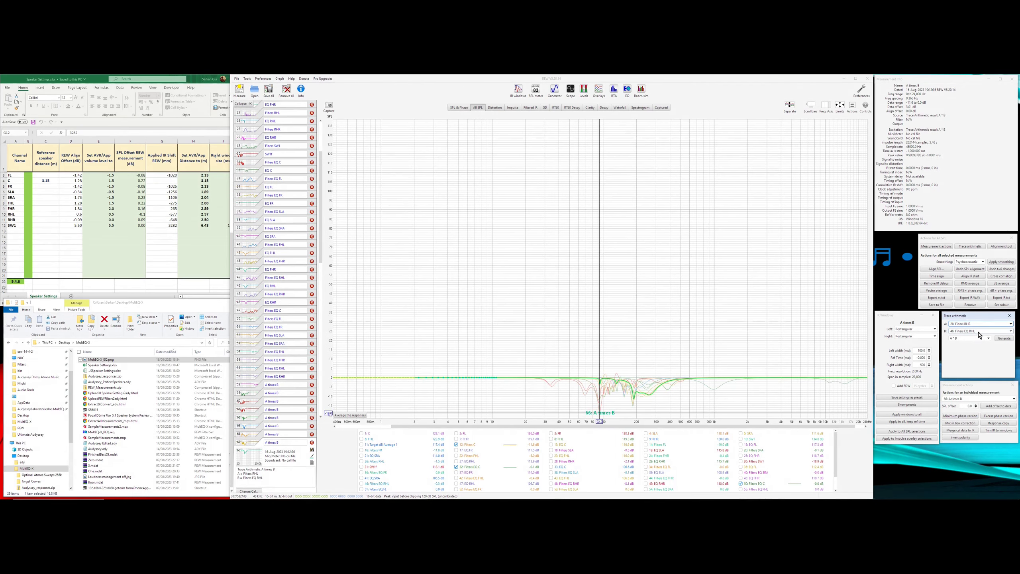
pyautogui.click(978, 331)
pyautogui.click(983, 396)
pyautogui.click(1001, 338)
# Step: Multiply 59: A times B, the center channel product, by 50: Filters EQ C and generate the combined trace
pyautogui.click(979, 324)
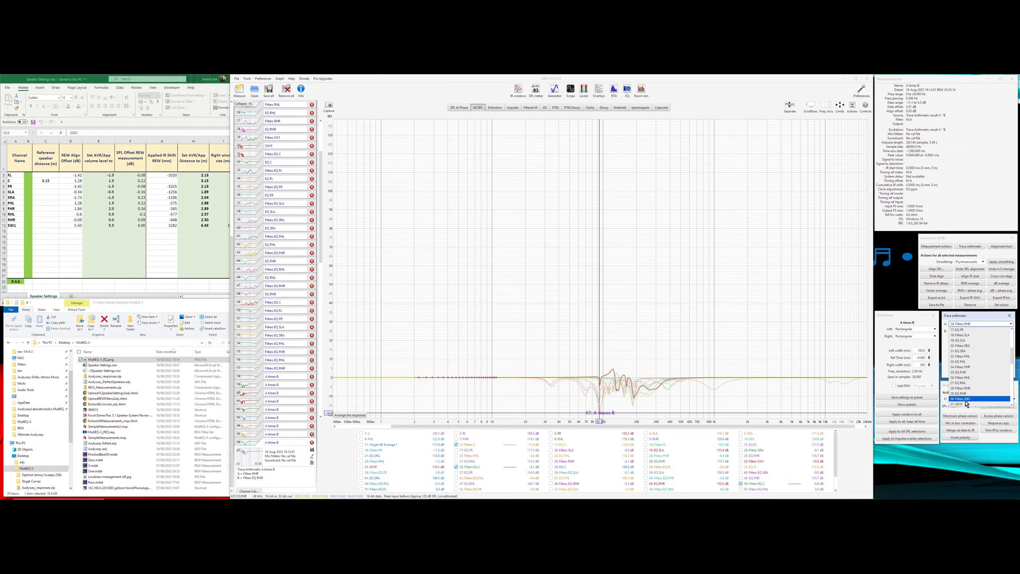
pyautogui.click(977, 320)
pyautogui.click(971, 325)
pyautogui.scroll(-8, 980, 354)
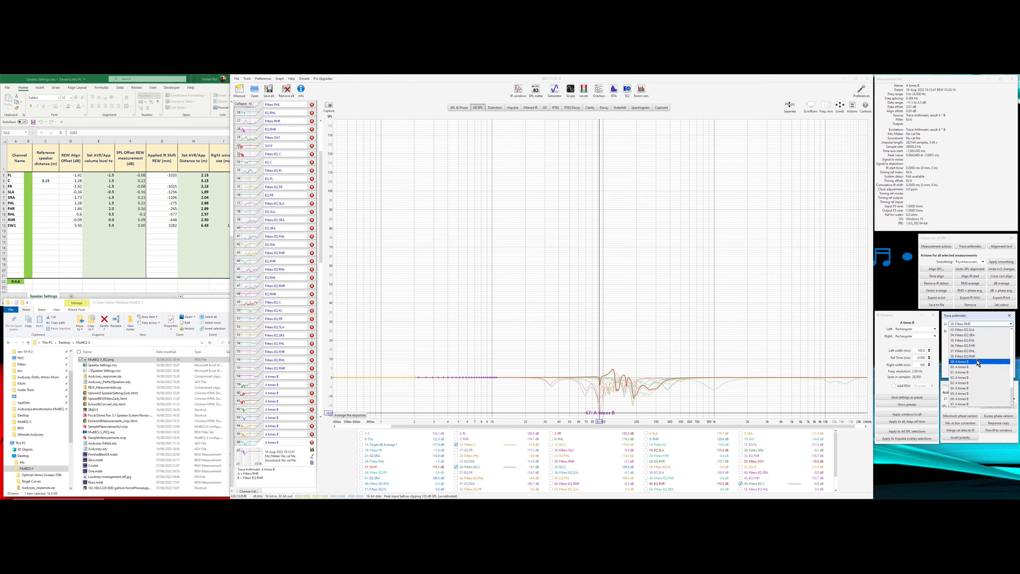
pyautogui.click(970, 364)
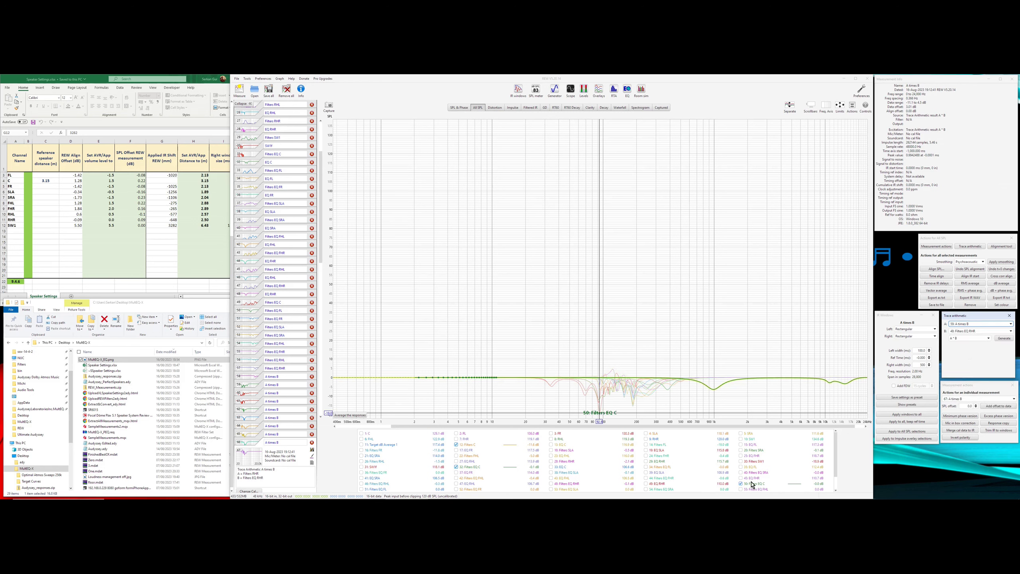
pyautogui.click(971, 331)
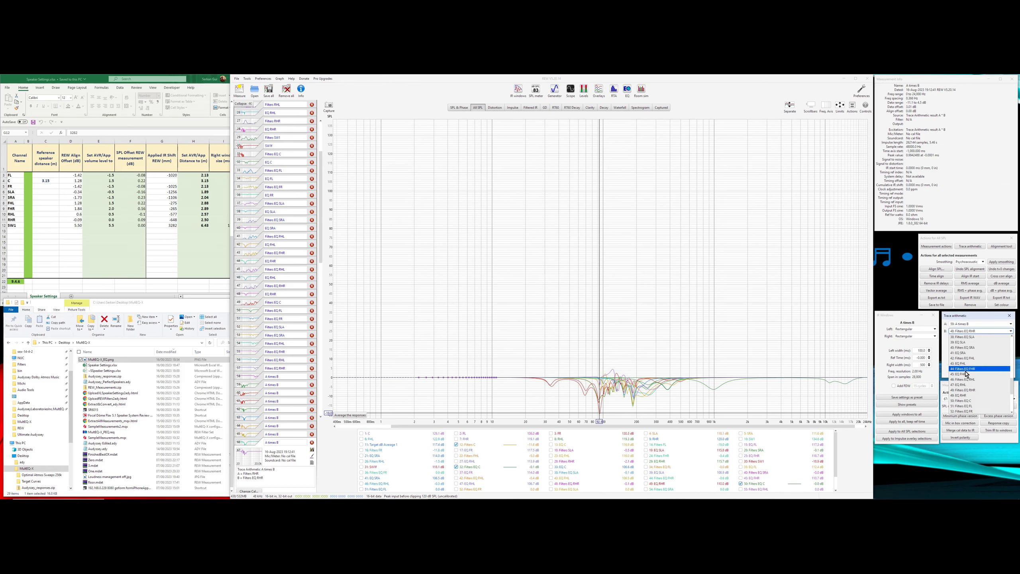
pyautogui.click(979, 399)
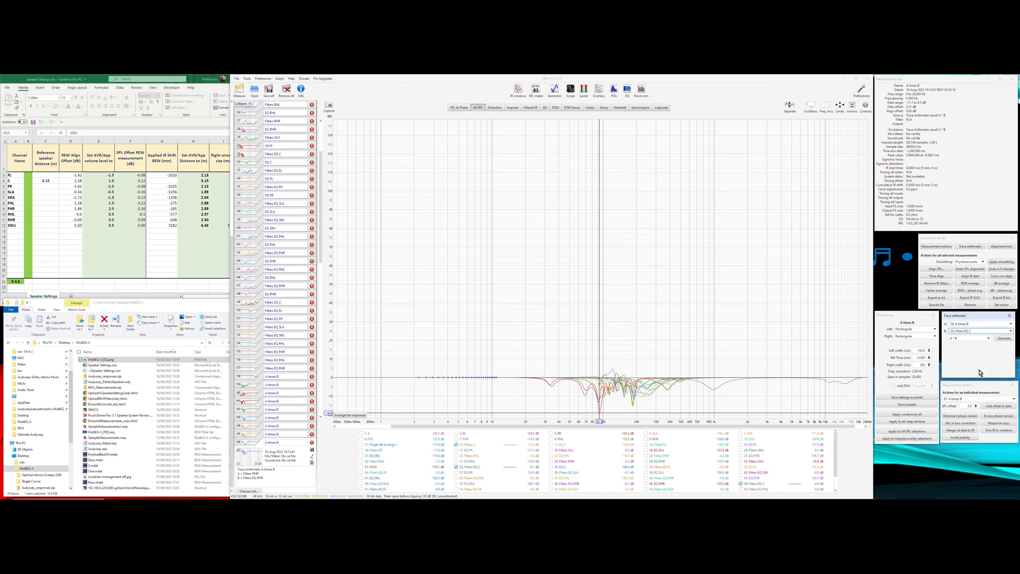
pyautogui.click(998, 340)
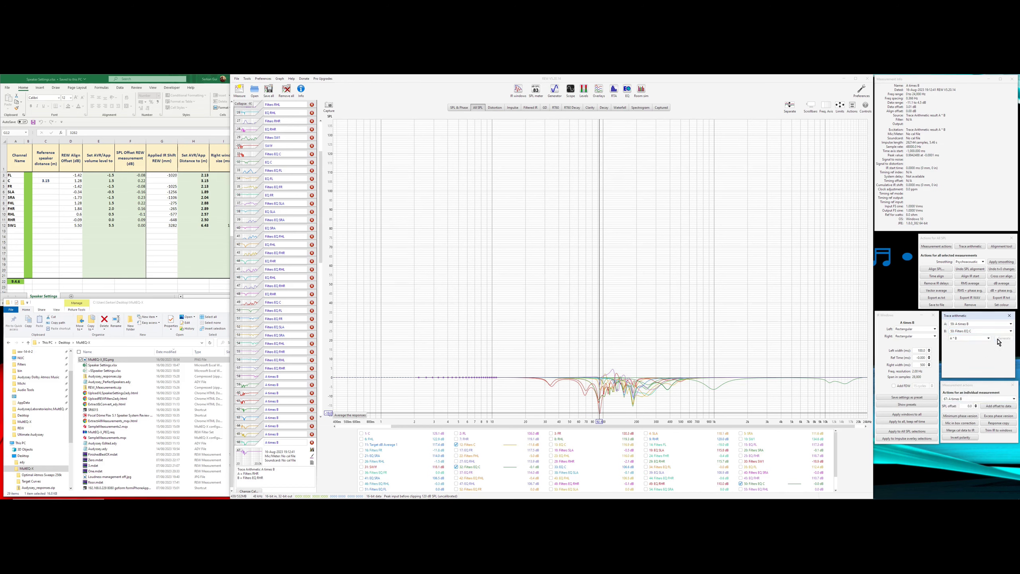
# Step: Multiply 60: A times B by 51: Filters EQ FL and generate the combined front left trace
pyautogui.click(964, 325)
pyautogui.click(960, 366)
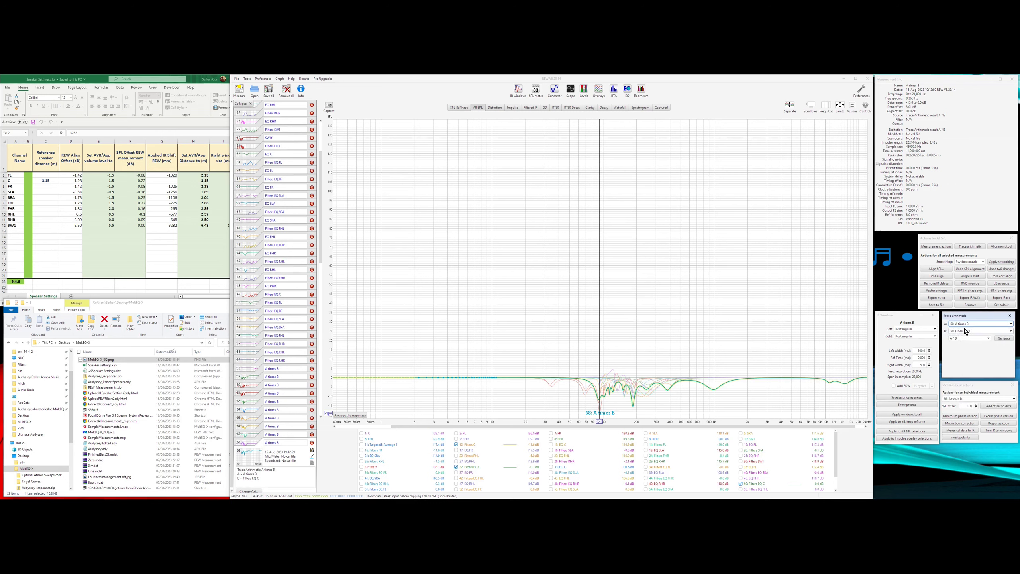
pyautogui.click(966, 331)
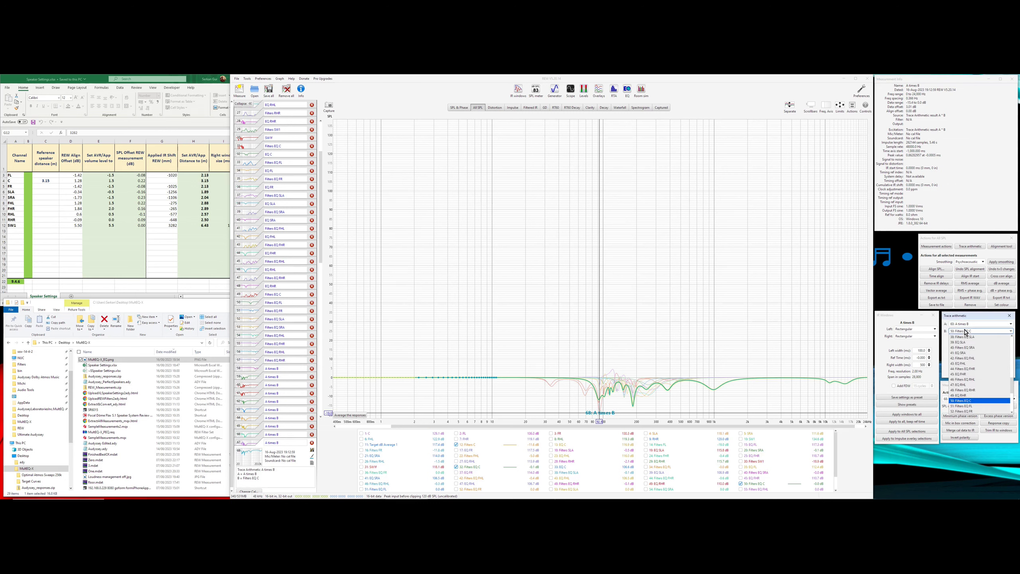
pyautogui.click(973, 406)
pyautogui.click(1002, 339)
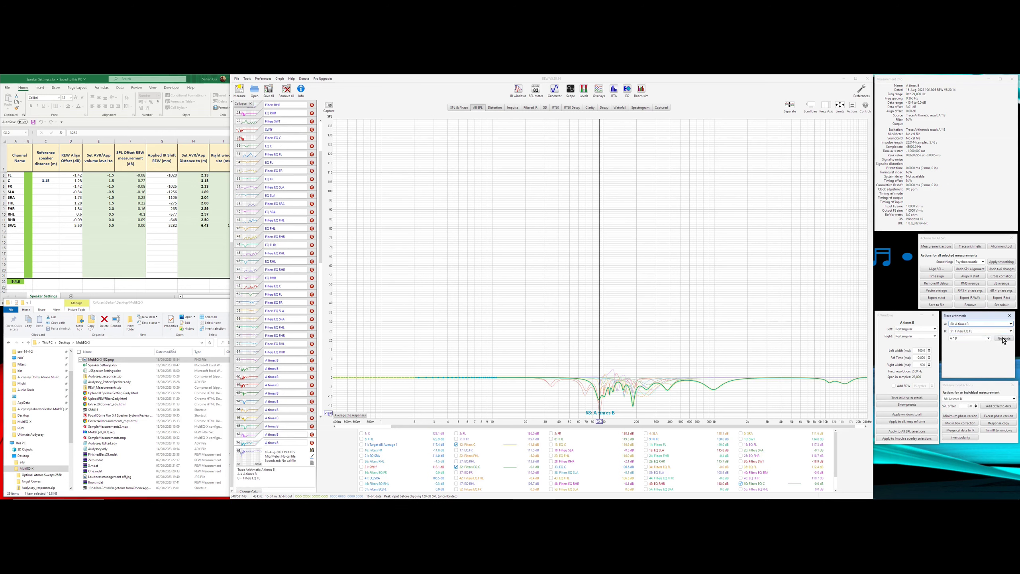
# Step: Multiply 61: A times B by 52: Filters EQ FR and generate the combined front right trace
pyautogui.click(971, 325)
pyautogui.click(967, 373)
pyautogui.click(971, 331)
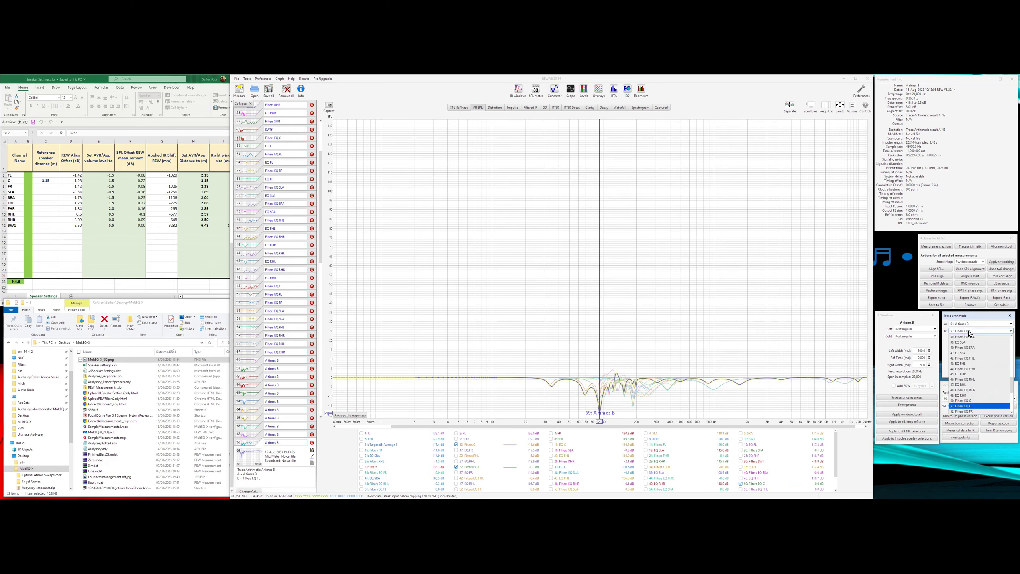
pyautogui.click(974, 410)
pyautogui.click(1004, 339)
# Step: Multiply the SLA channel's A times B product by the second-stage Filters EQ SLA and generate the combined trace
pyautogui.click(977, 325)
pyautogui.click(969, 378)
pyautogui.click(974, 331)
pyautogui.click(973, 410)
pyautogui.click(1004, 339)
# Step: Generate the combined products for the remaining channels through RHR, multiplying each A times B result by its second-stage EQ filter
pyautogui.click(965, 332)
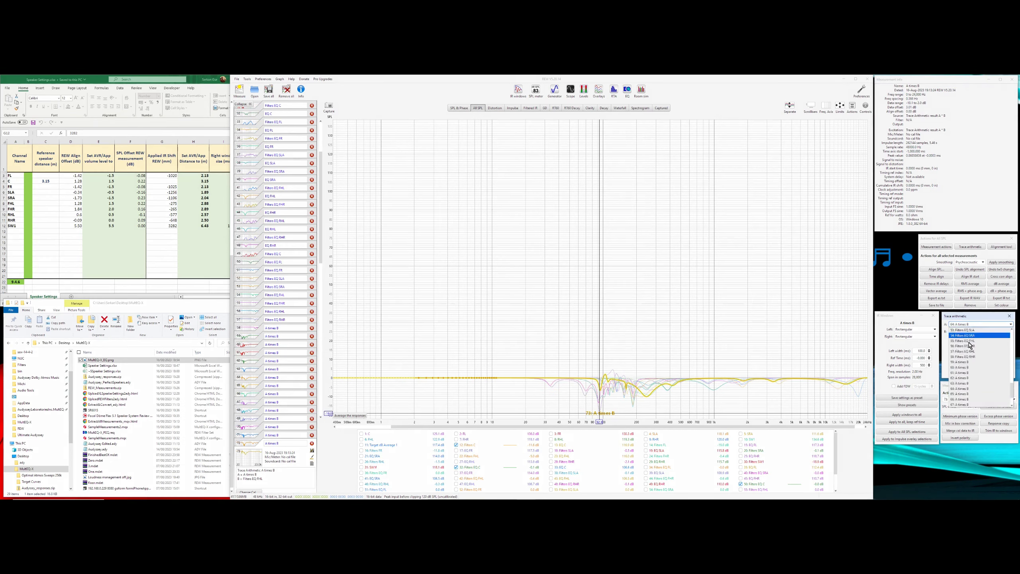
pyautogui.click(965, 409)
pyautogui.click(1004, 339)
pyautogui.click(982, 325)
pyautogui.click(974, 382)
pyautogui.click(974, 331)
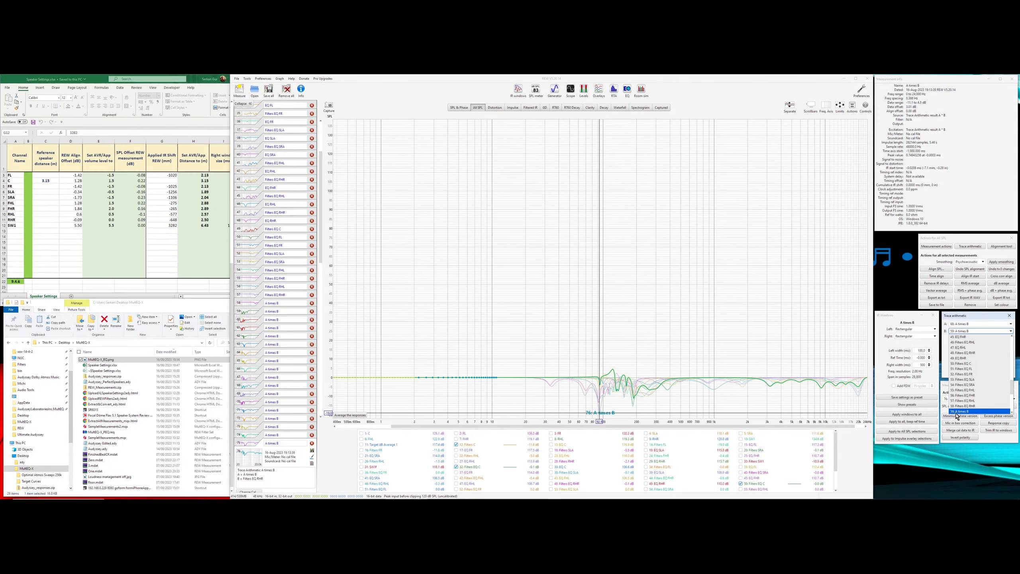
pyautogui.click(983, 316)
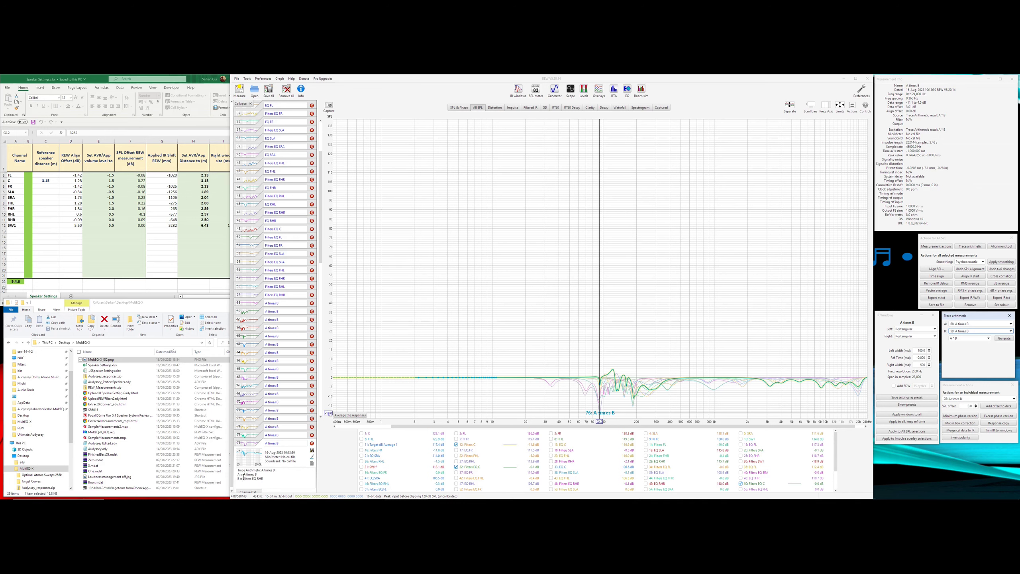
# Step: Rename the combined A times B measurements after their channels, including RHR for number 76 and C for number 68
pyautogui.click(279, 442)
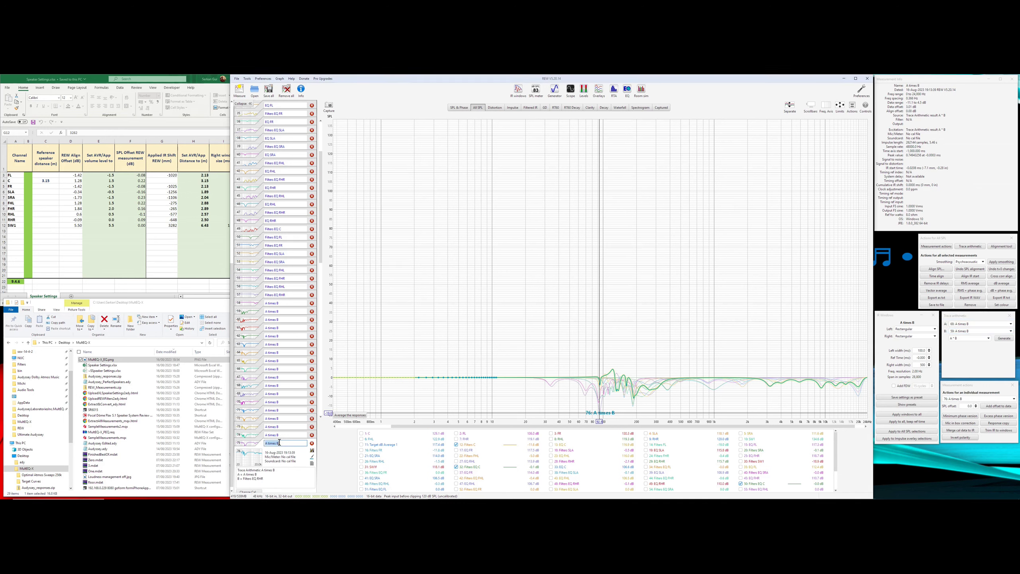
pyautogui.write('RHR')
pyautogui.press('Return')
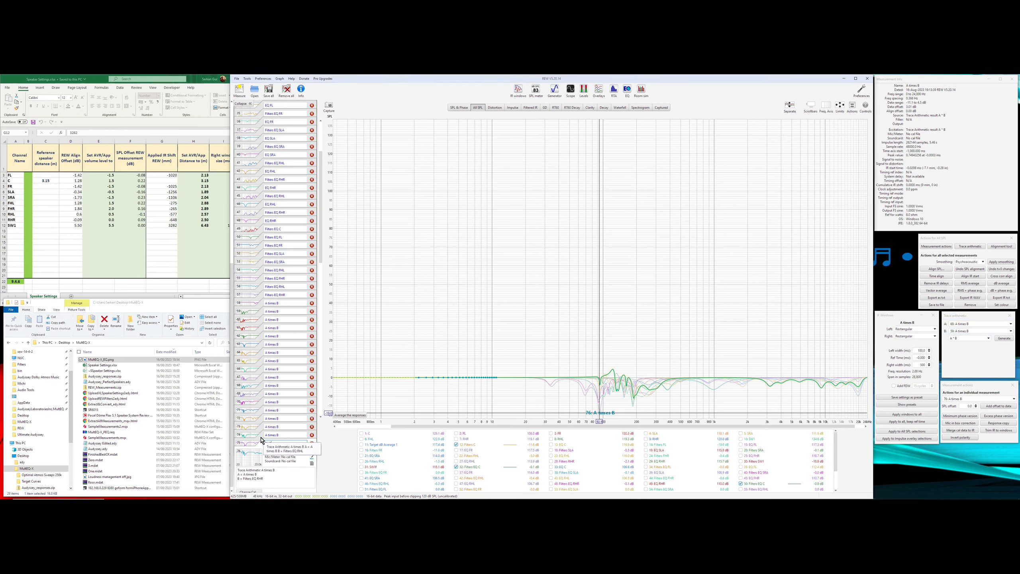
pyautogui.click(287, 435)
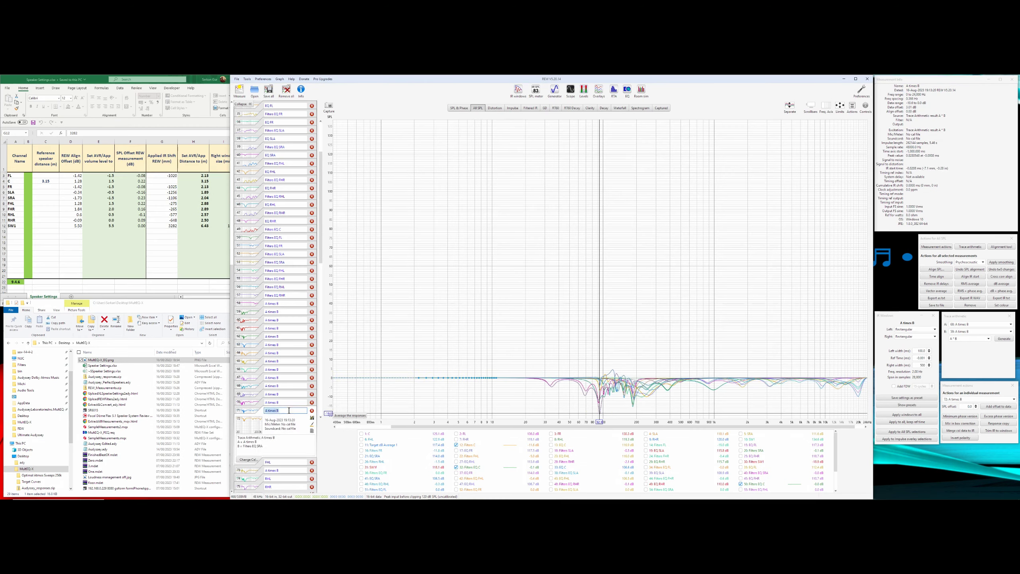
pyautogui.click(287, 377)
pyautogui.write('C')
pyautogui.press('Return')
# Step: Show only the combined traces 68 to 75 in the overlay: C, FL, FR, SLA, SRA, FHL, A times B and RHL
pyautogui.scroll(-3, 562, 462)
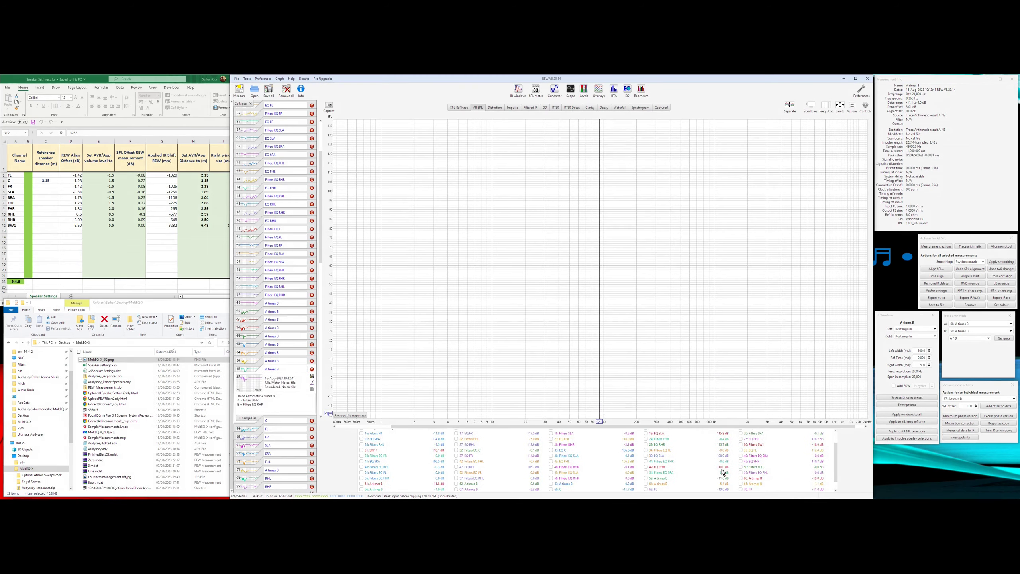
pyautogui.click(551, 478)
pyautogui.click(646, 478)
pyautogui.click(740, 478)
pyautogui.click(361, 483)
pyautogui.click(456, 483)
pyautogui.click(551, 483)
pyautogui.click(646, 483)
pyautogui.click(741, 484)
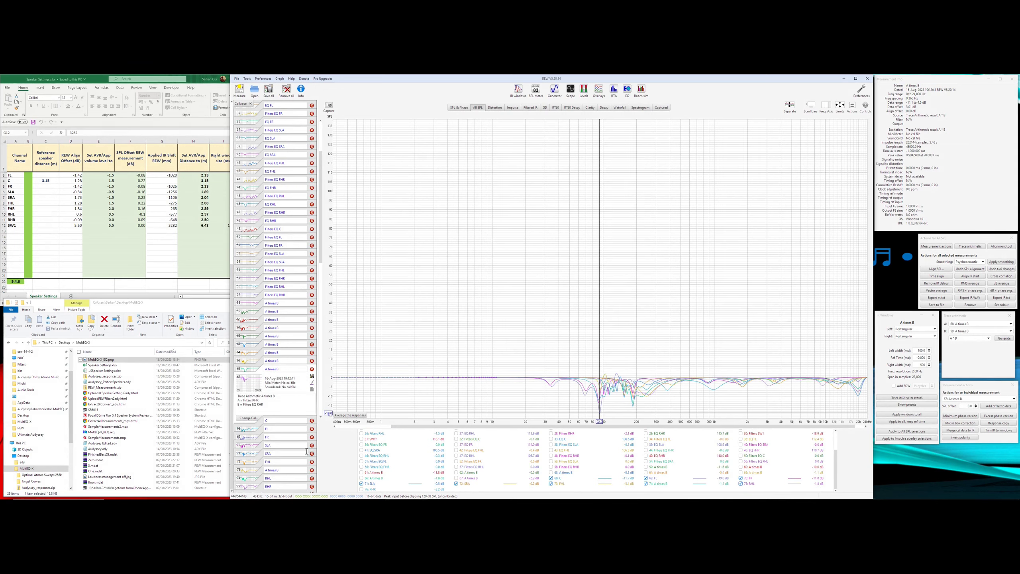
# Step: Rename the remaining A times B measurement, number 74, as FHR
pyautogui.click(254, 472)
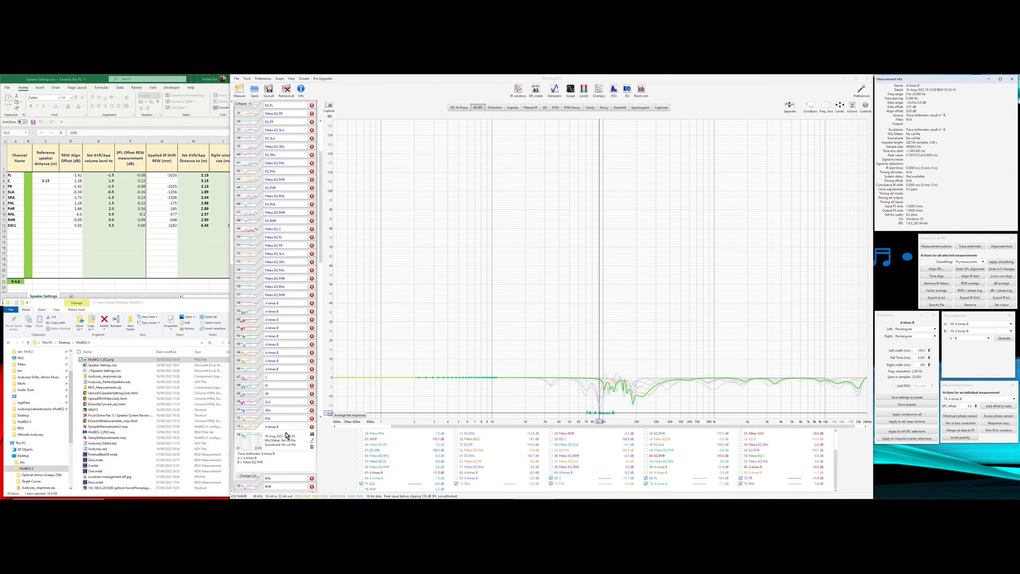
pyautogui.click(286, 427)
pyautogui.write('FHR')
pyautogui.press('Return')
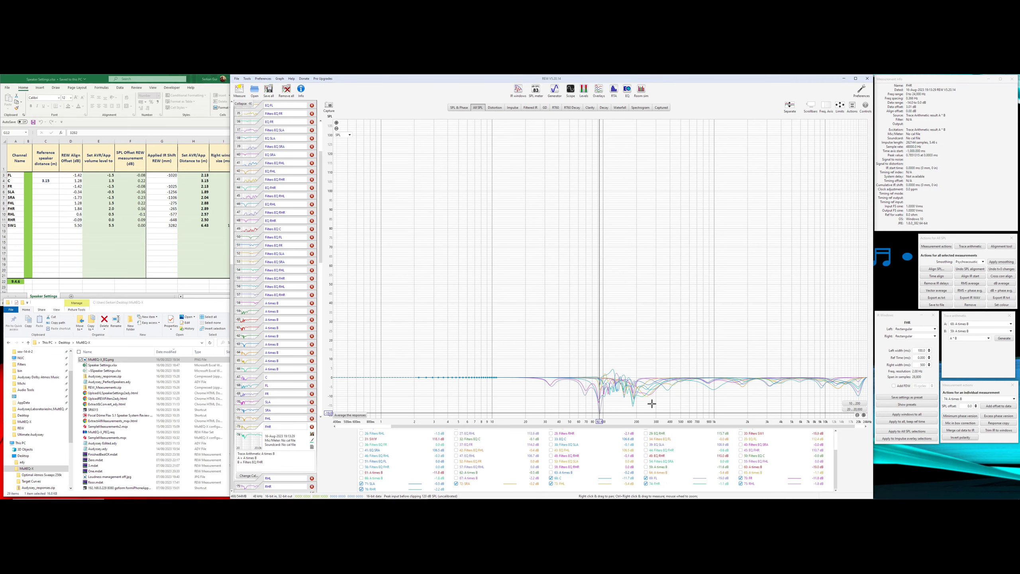
# Step: Add the original channel measurements 1 to 10, from C through SW1, to the overlay alongside the combined filter traces
pyautogui.moveTo(651, 403); pyautogui.dragTo(606, 342)
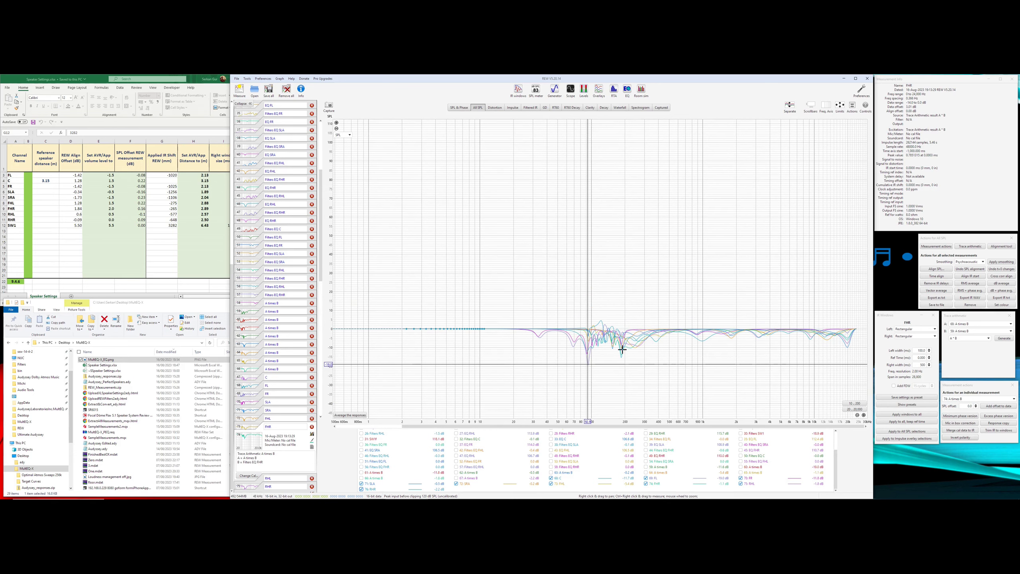
pyautogui.moveTo(740, 349); pyautogui.dragTo(741, 371)
pyautogui.scroll(5, 514, 471)
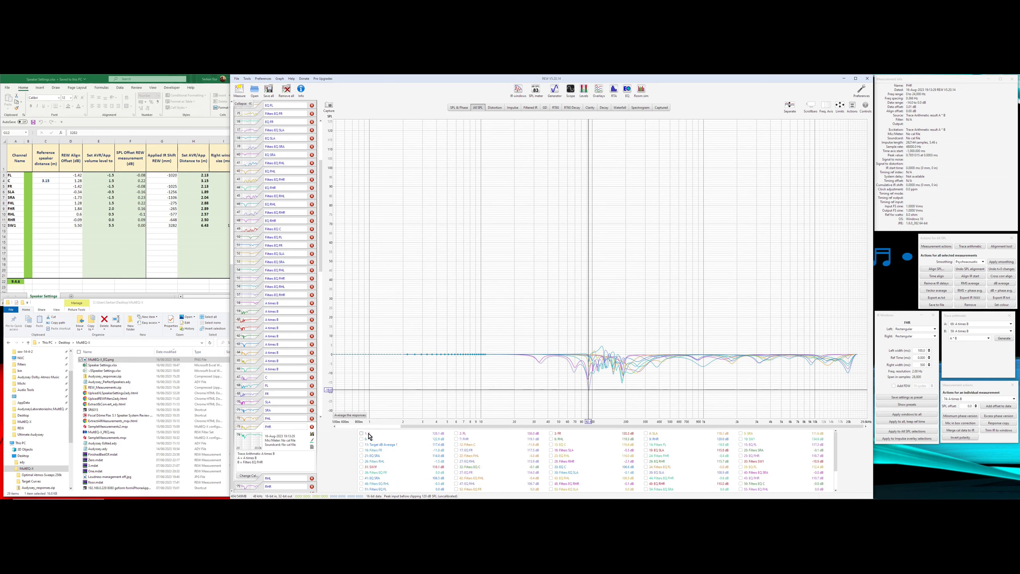
pyautogui.click(368, 434)
pyautogui.click(462, 434)
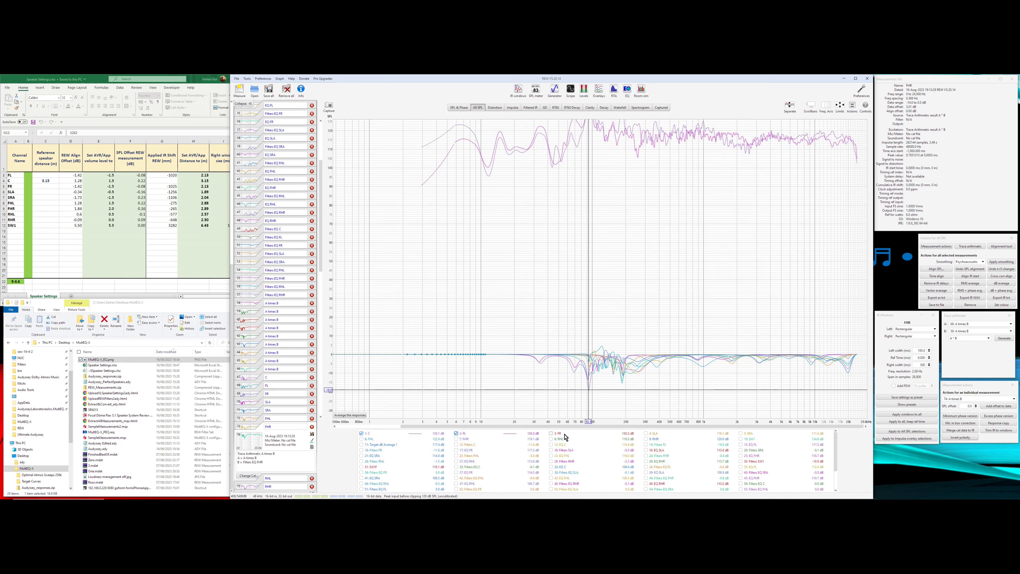
pyautogui.click(557, 434)
pyautogui.click(653, 433)
pyautogui.click(748, 433)
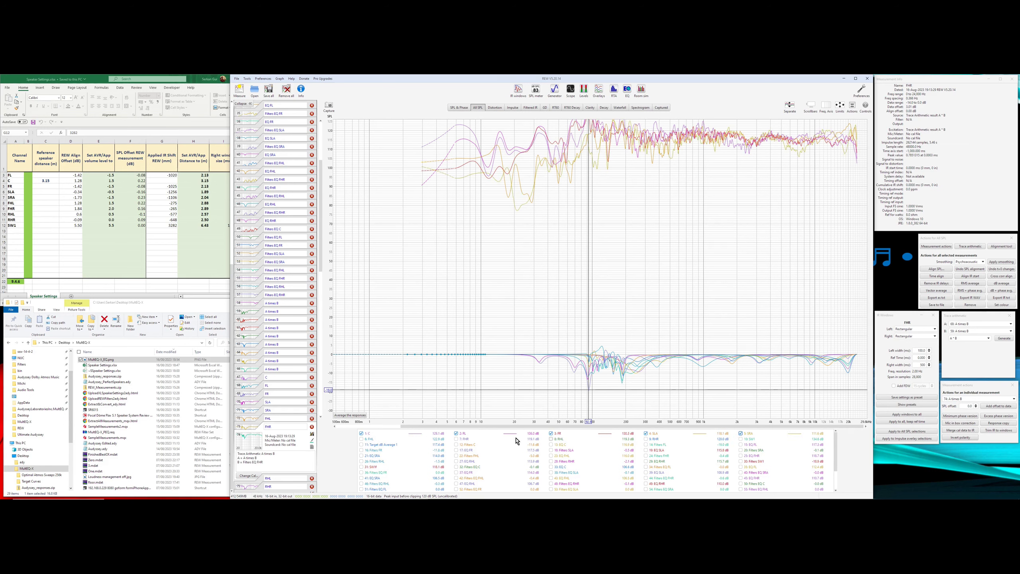
pyautogui.click(361, 439)
pyautogui.click(456, 439)
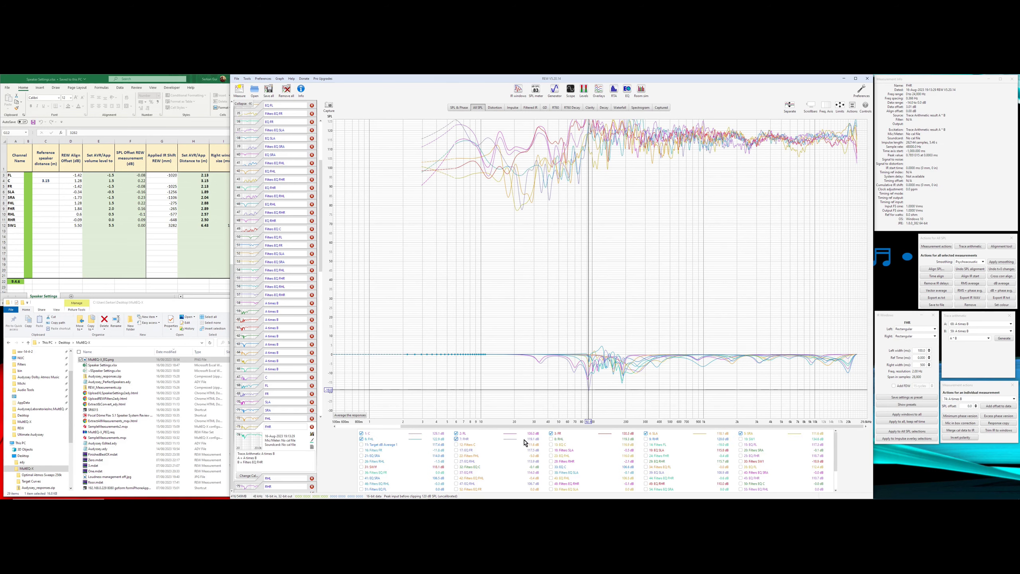
pyautogui.click(551, 439)
pyautogui.click(646, 439)
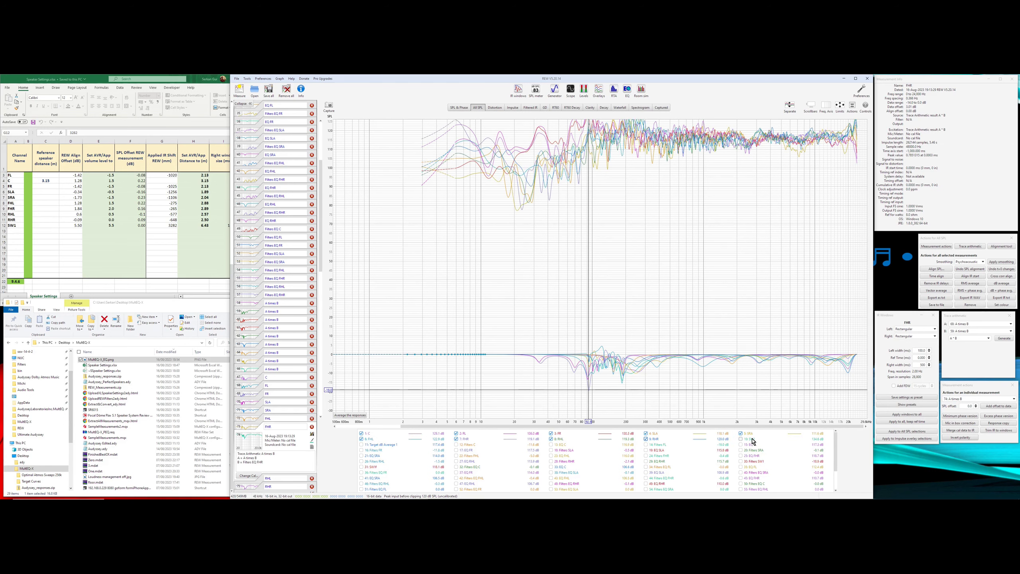
pyautogui.click(752, 439)
# Step: Add the subwoofer's filter trace, Filters SW1, to the overlay
pyautogui.scroll(-3, 701, 450)
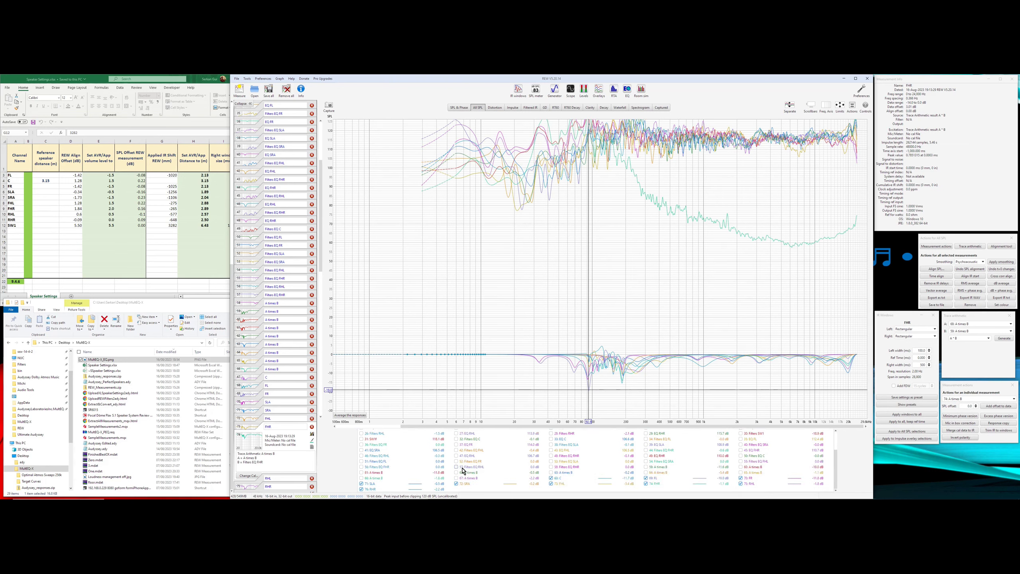
pyautogui.scroll(1, 464, 471)
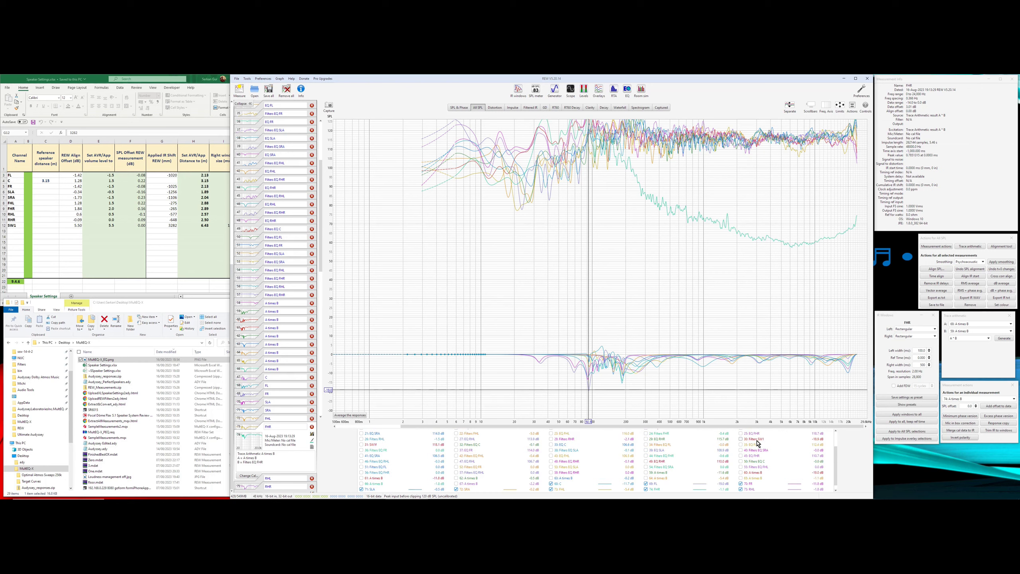
pyautogui.click(742, 439)
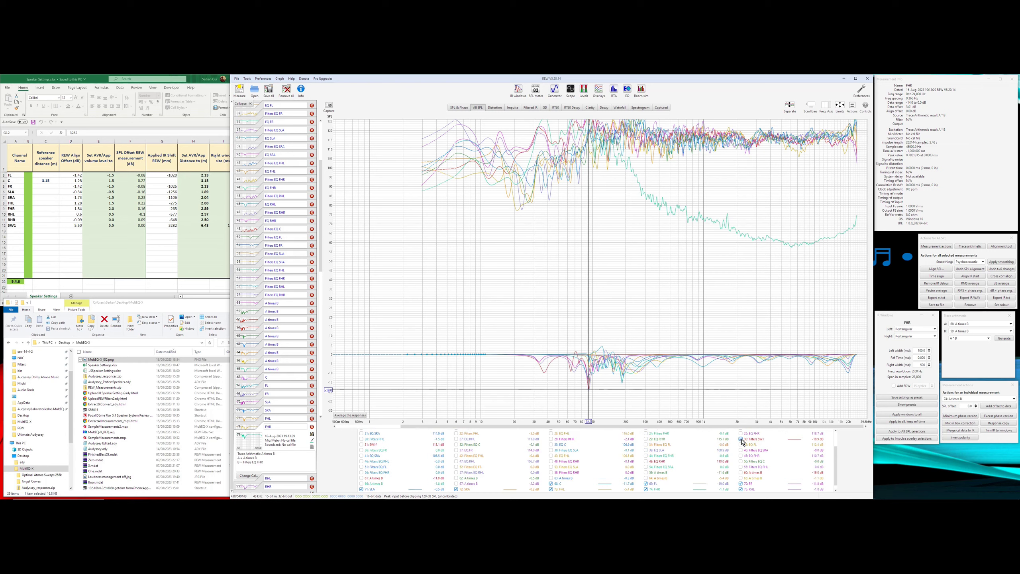
# Step: Rename the Filters SW1 measurement as SW1 and move it to the end of the measurement list after the combined channel traces
pyautogui.scroll(8, 276, 270)
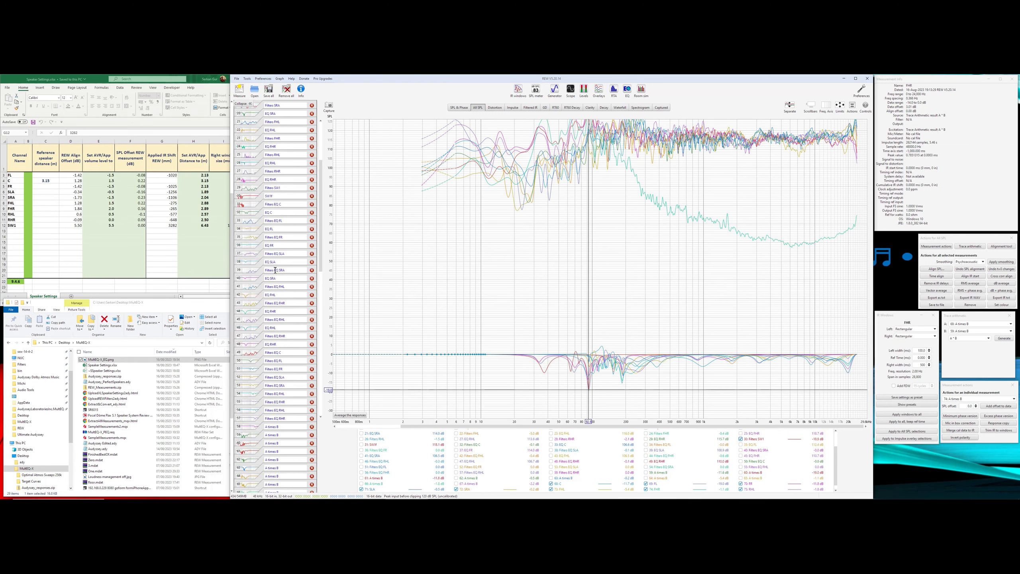
pyautogui.scroll(2, 275, 270)
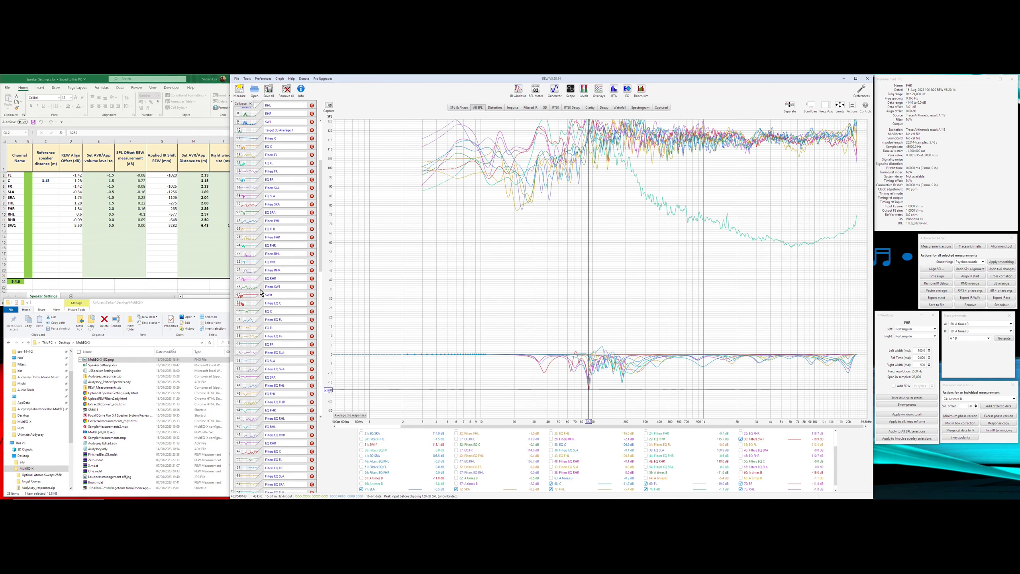
pyautogui.click(287, 286)
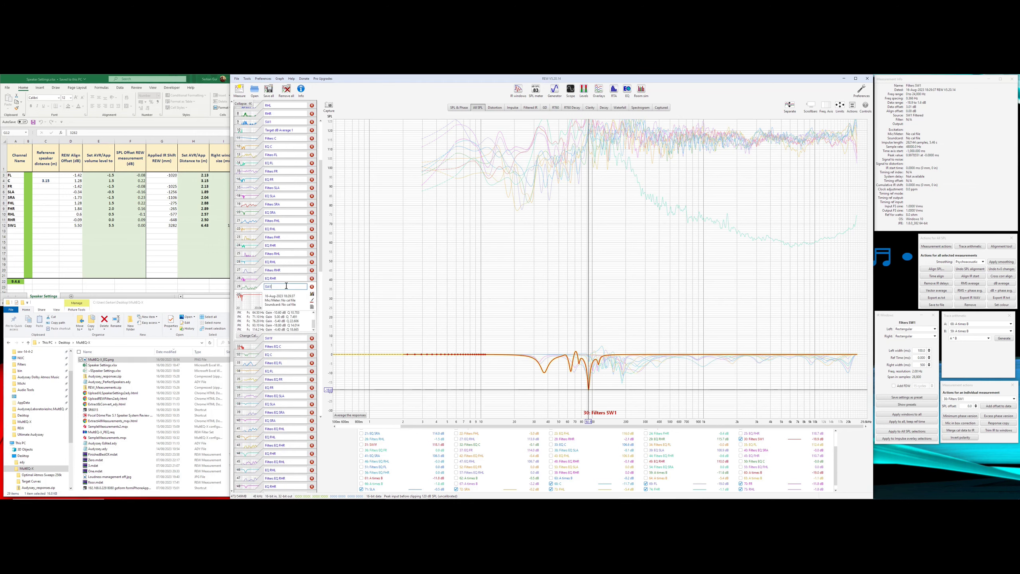
pyautogui.press('Return')
pyautogui.moveTo(281, 360); pyautogui.dragTo(281, 487)
pyautogui.moveTo(512, 498); pyautogui.dragTo(512, 490)
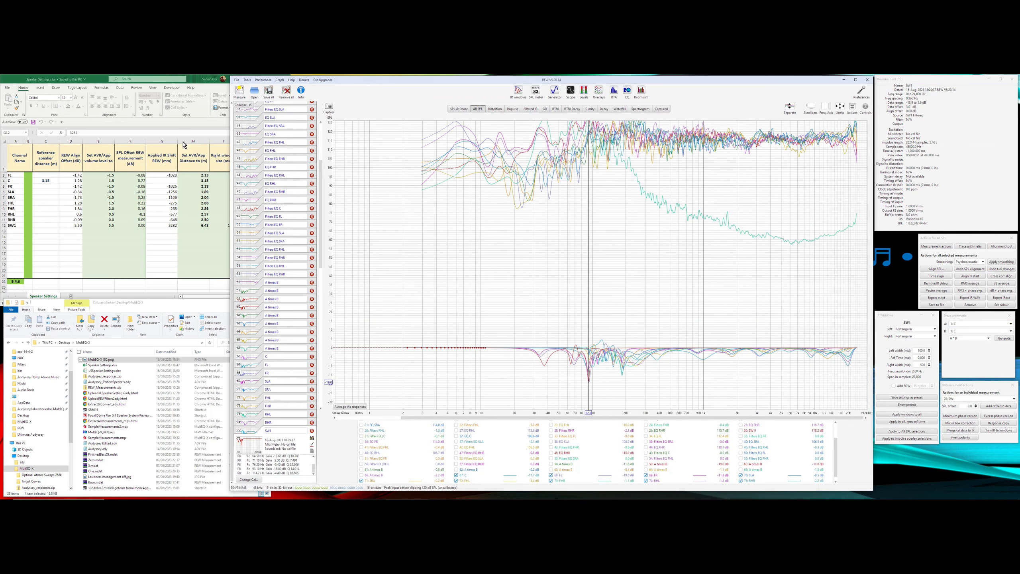
# Step: Switch to Excel and save the active sheet of Speaker Settings as a CSV UTF-8 file in the MultEQ-X folder
pyautogui.click(193, 81)
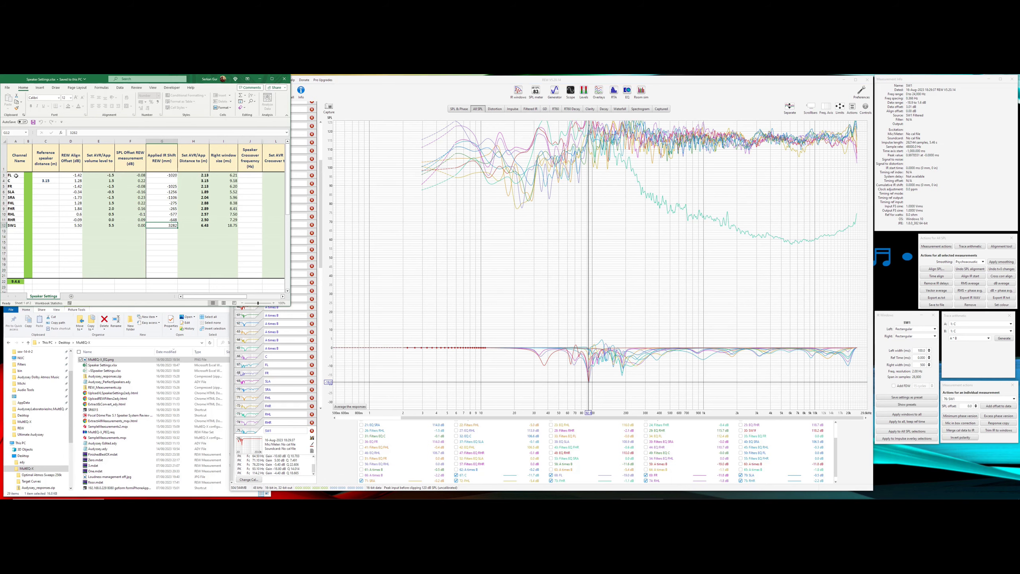
pyautogui.moveTo(102, 82); pyautogui.dragTo(529, 197)
pyautogui.click(435, 201)
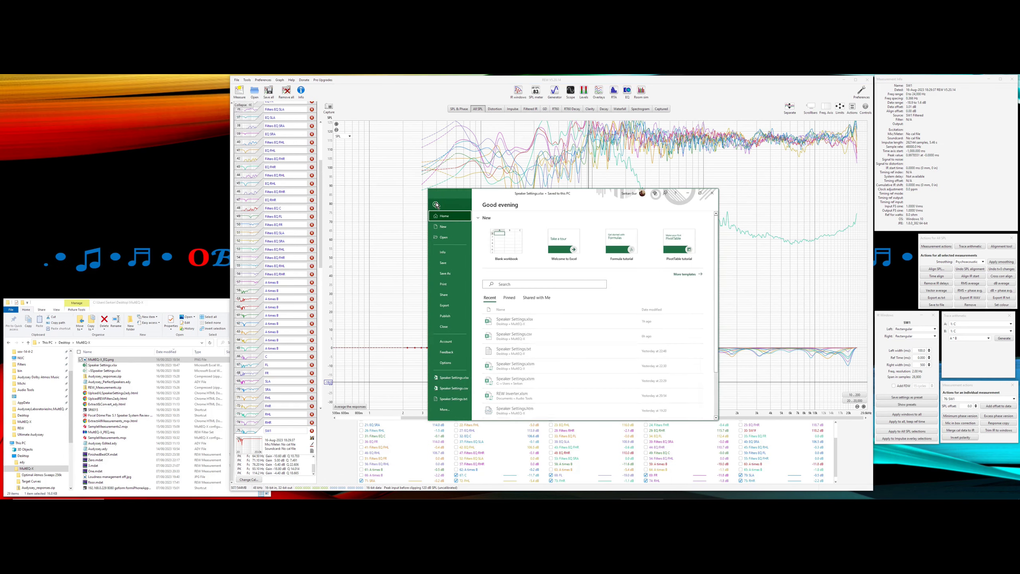
pyautogui.click(445, 274)
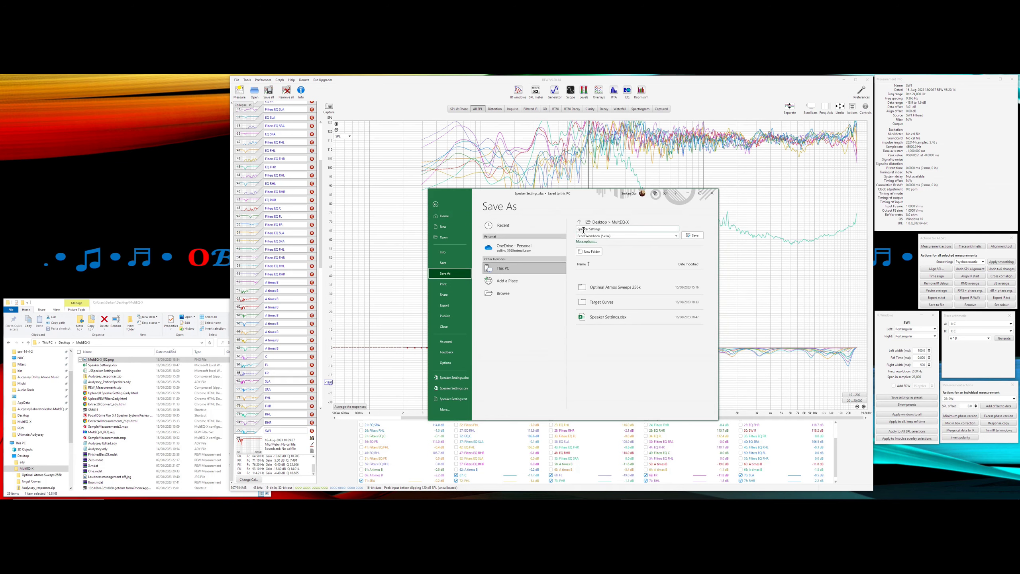
pyautogui.click(664, 236)
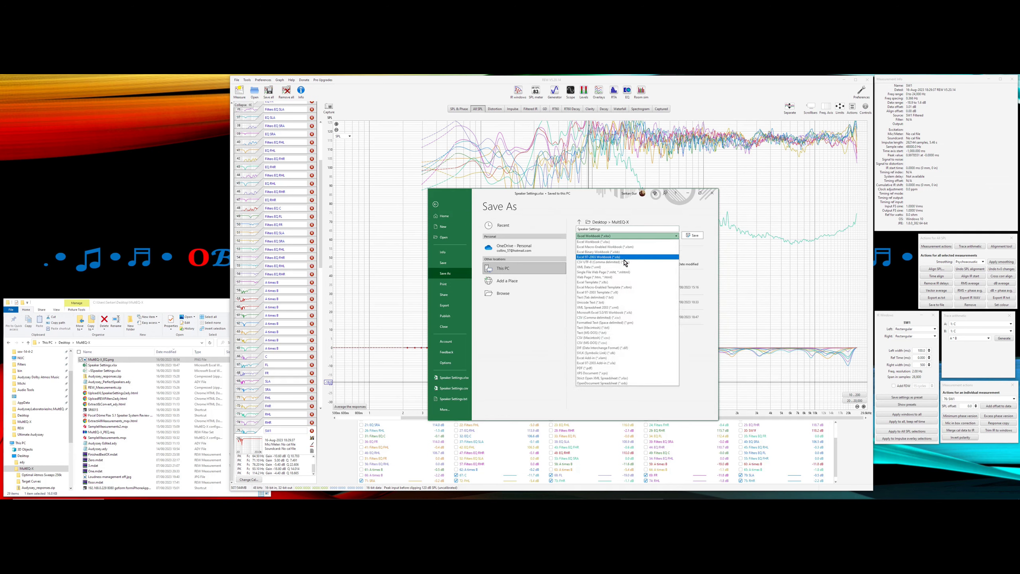
pyautogui.click(611, 263)
pyautogui.click(693, 236)
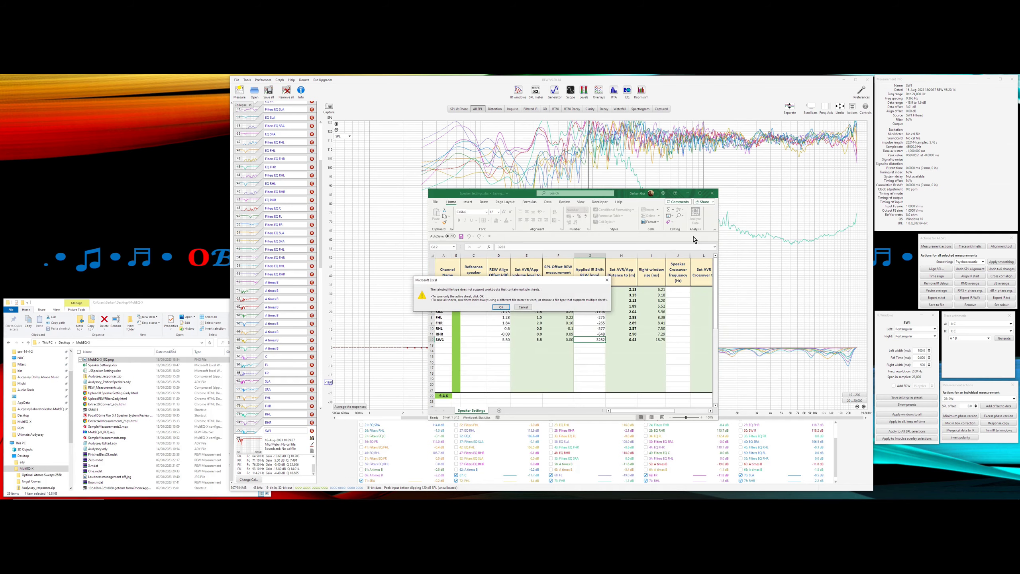
pyautogui.click(500, 307)
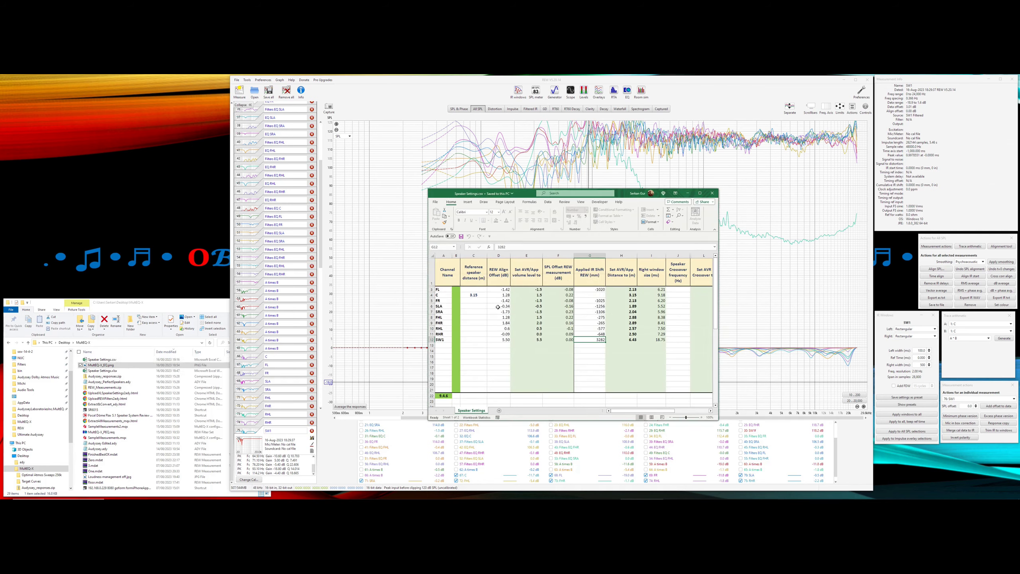
pyautogui.click(97, 359)
pyautogui.click(687, 193)
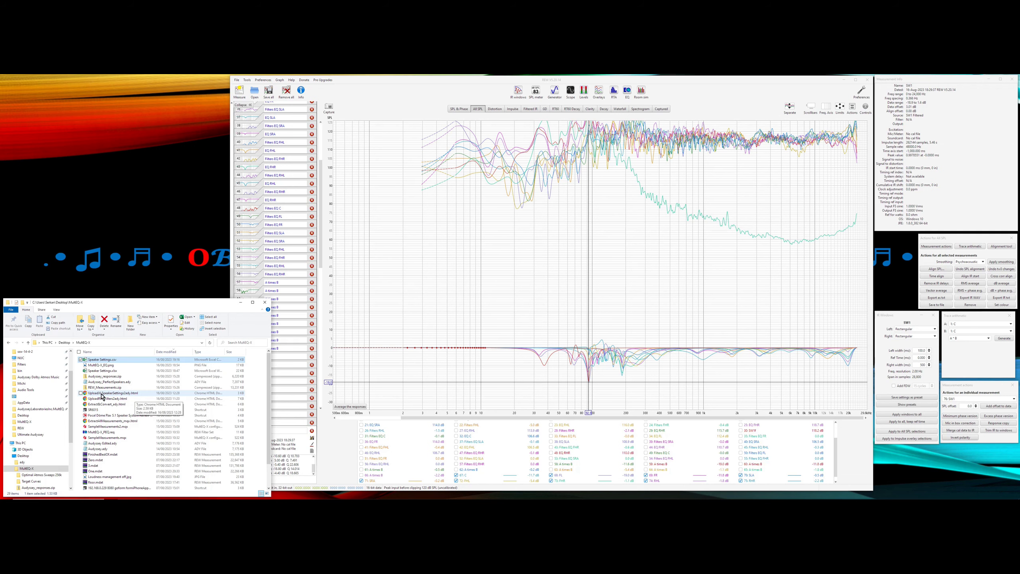
# Step: Open UploadXLSpeakerSettings2ady.html in the browser and select Audyssey_PerfectSpeakers.ady as its calibration file
pyautogui.doubleClick(129, 393)
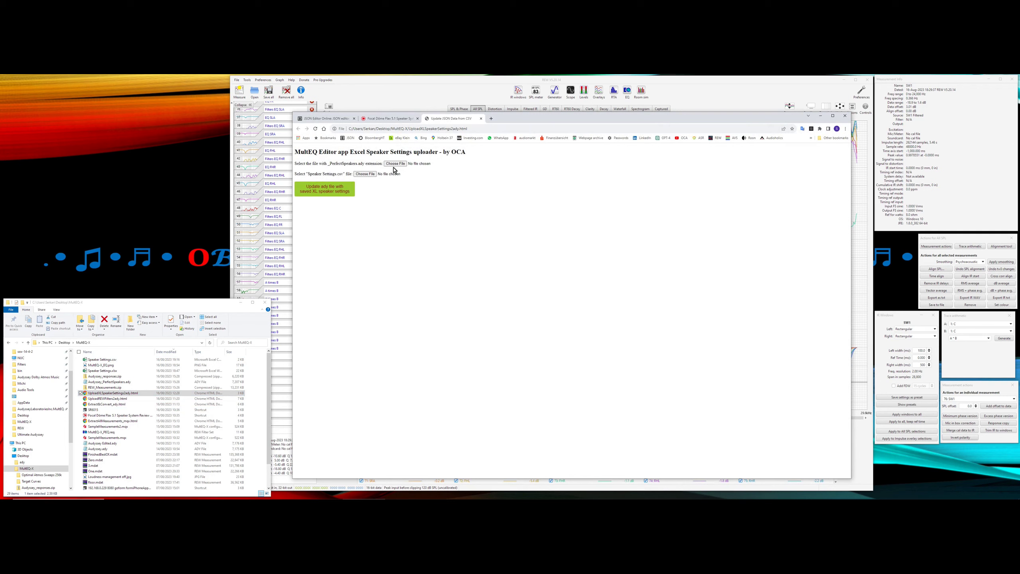
pyautogui.click(394, 164)
pyautogui.click(393, 151)
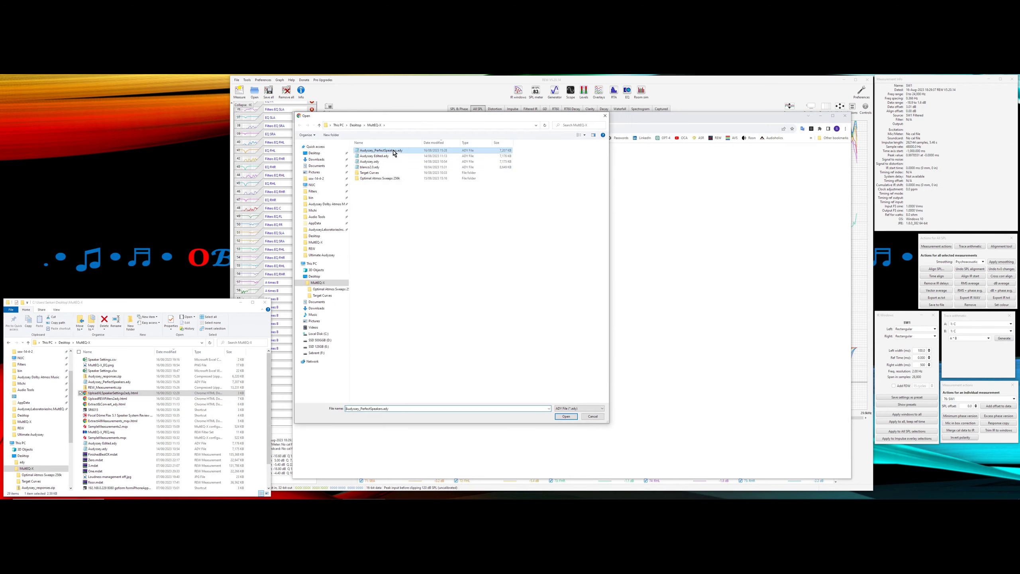
pyautogui.click(568, 418)
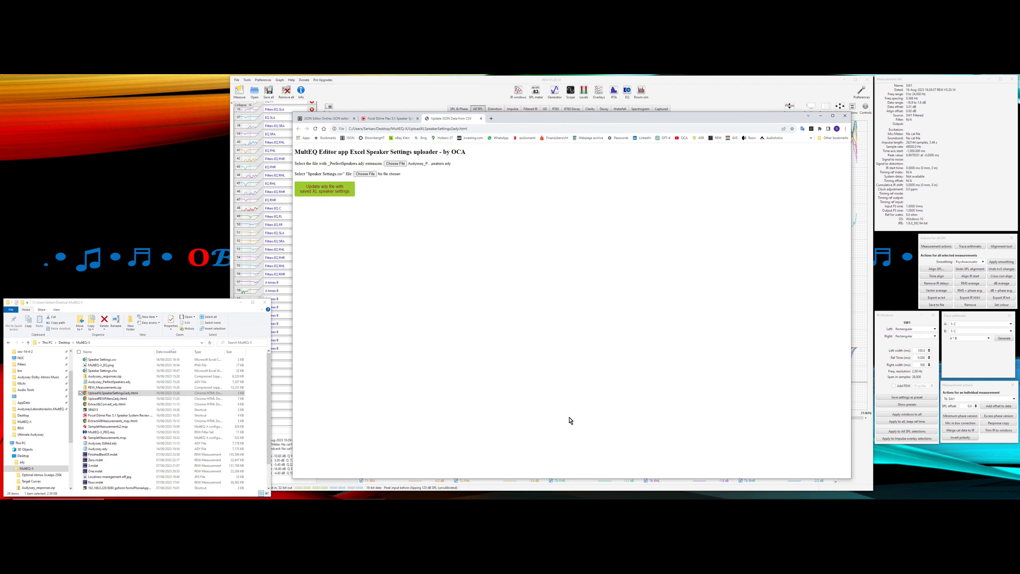
# Step: Select Speaker Settings.csv as the settings source and save the updated calibration as Audyssey_PerfectSpeakers_XLupdated.ady
pyautogui.click(365, 174)
pyautogui.click(374, 151)
pyautogui.click(566, 417)
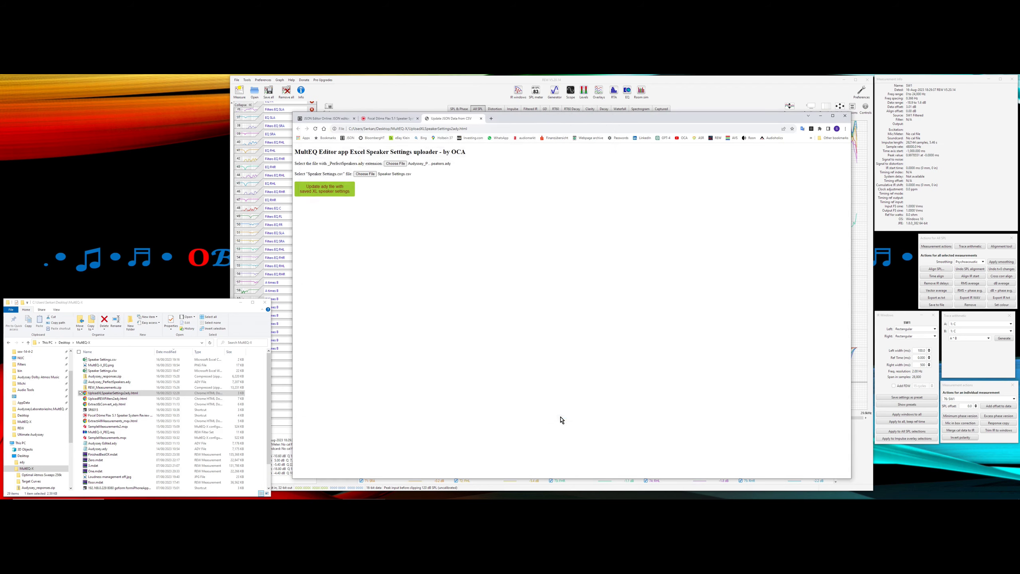
pyautogui.click(328, 192)
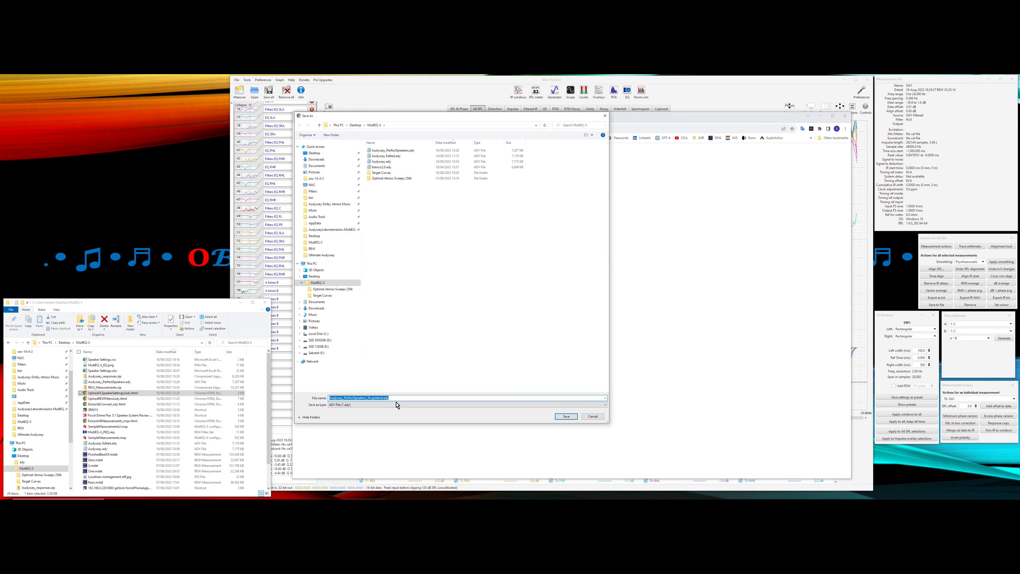
pyautogui.click(564, 417)
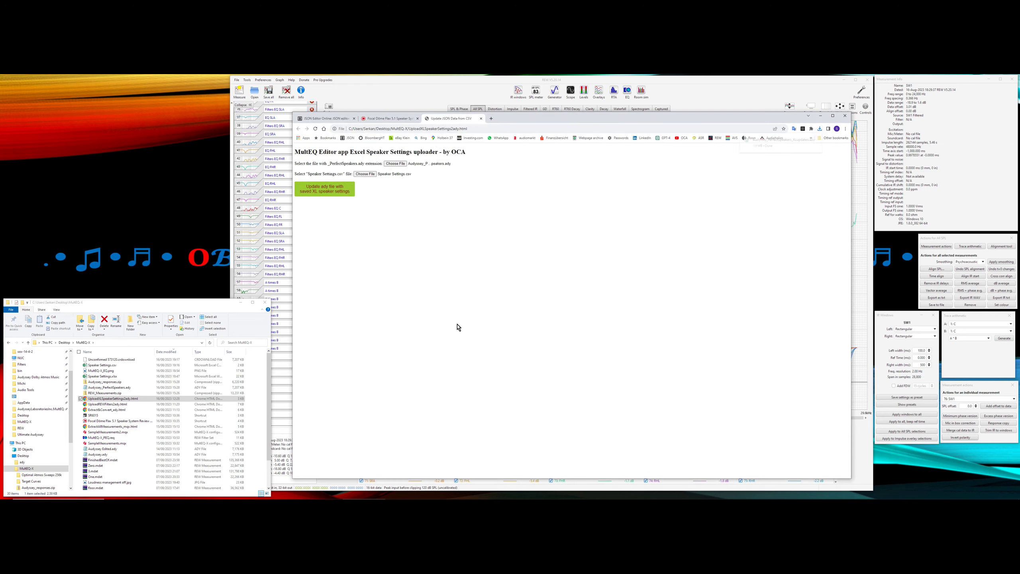
# Step: Load Audyssey_PerfectSpeakers.ady and Audyssey_PerfectSpeakers_XLupdated.ady side by side in JSON Editor Online
pyautogui.click(326, 118)
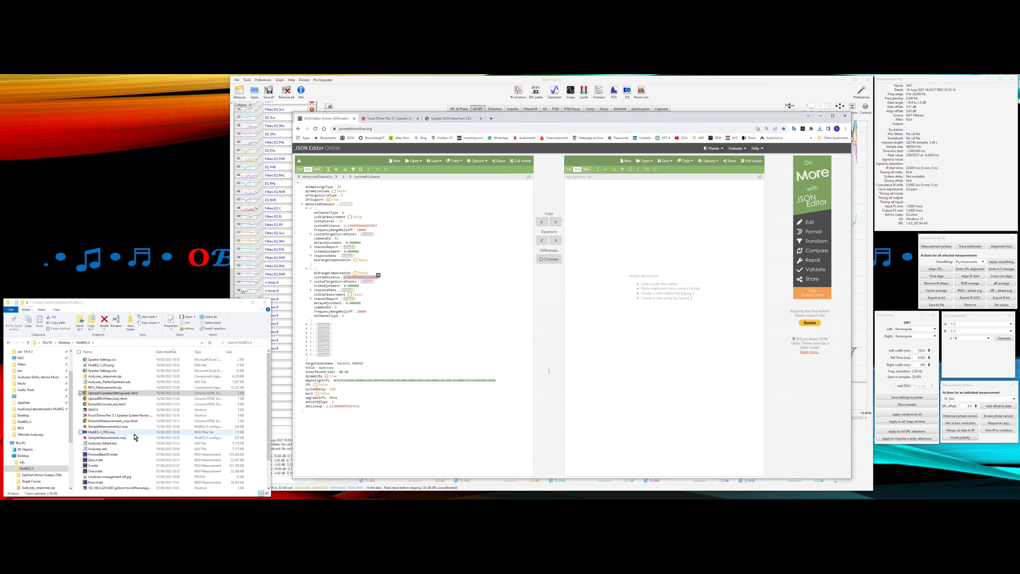
pyautogui.click(167, 352)
pyautogui.click(167, 353)
pyautogui.click(138, 360)
pyautogui.click(119, 388)
pyautogui.moveTo(120, 389); pyautogui.dragTo(341, 356)
pyautogui.moveTo(105, 360); pyautogui.dragTo(630, 319)
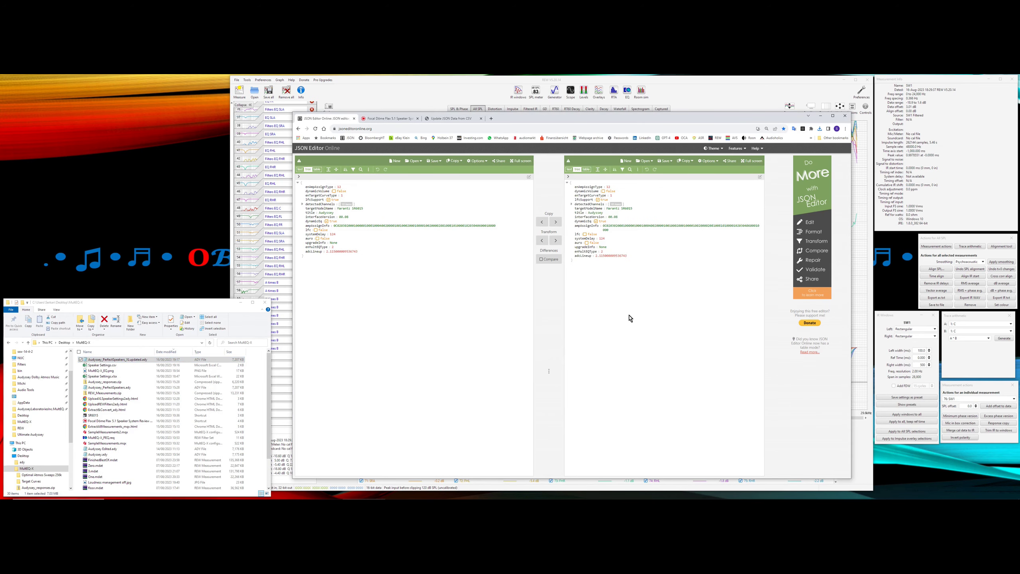
# Step: Compare the levels, distances and crossovers of channels FL, C and SW1 in the updated file with the Speaker Settings sheet
pyautogui.click(301, 204)
pyautogui.click(306, 208)
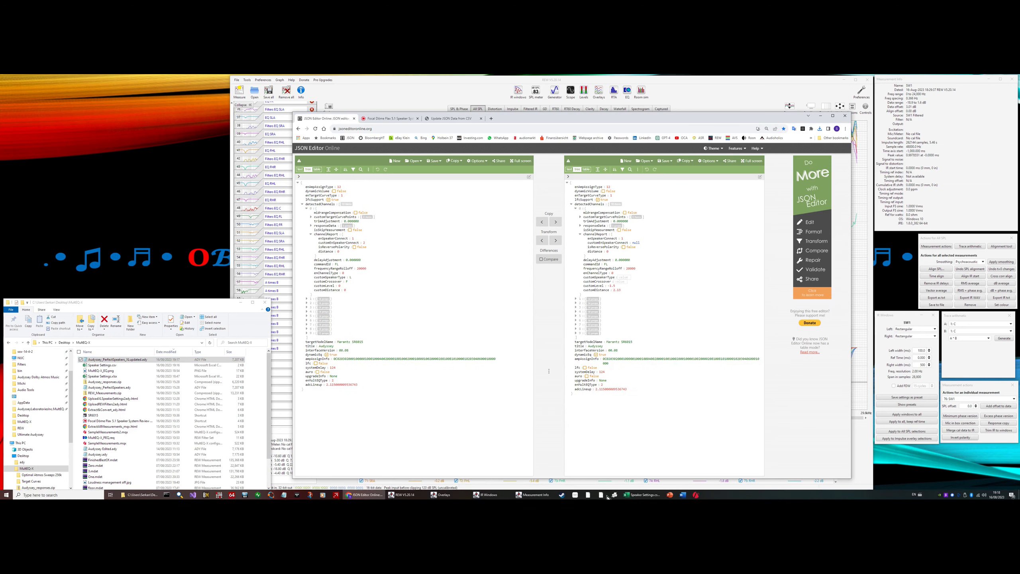
pyautogui.click(632, 495)
pyautogui.moveTo(622, 197); pyautogui.dragTo(199, 121)
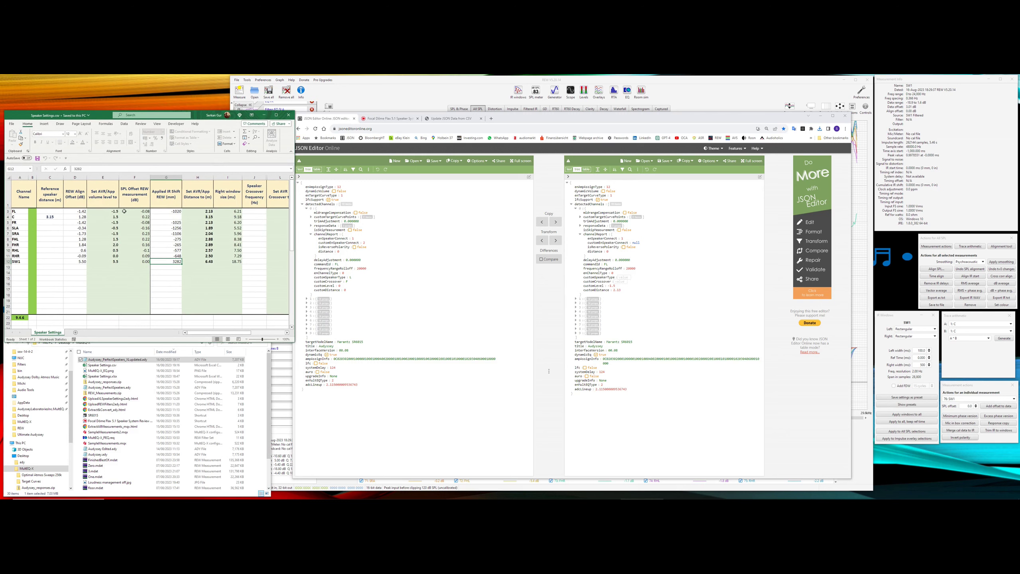
pyautogui.click(575, 298)
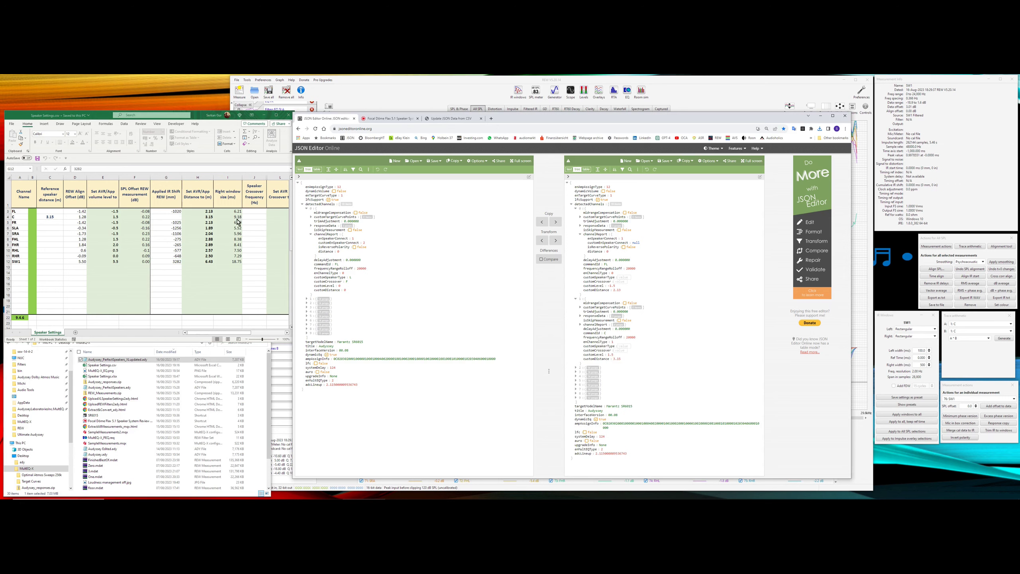
pyautogui.click(577, 398)
pyautogui.scroll(-1, 659, 404)
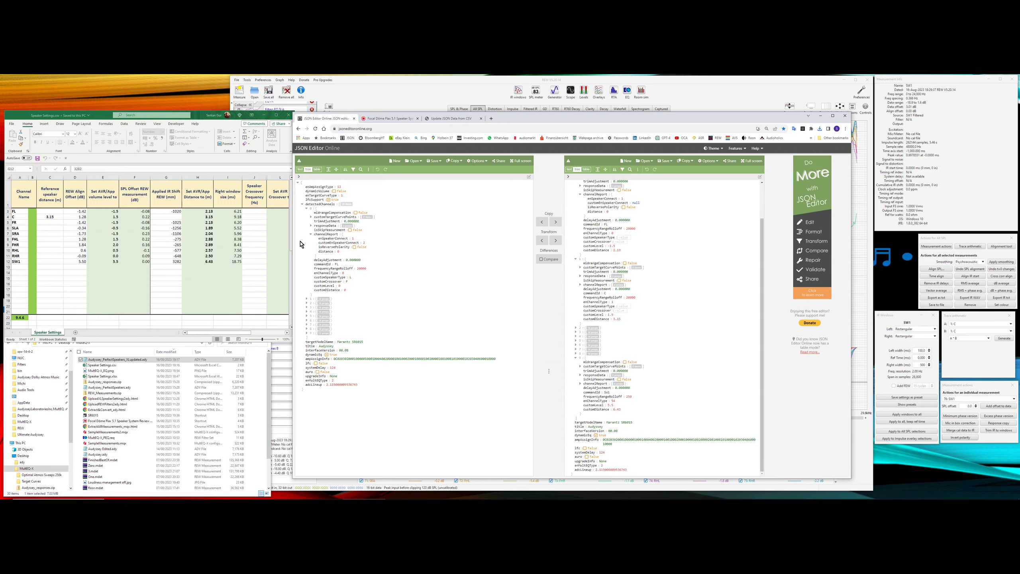
pyautogui.click(219, 120)
pyautogui.moveTo(259, 211); pyautogui.dragTo(255, 261)
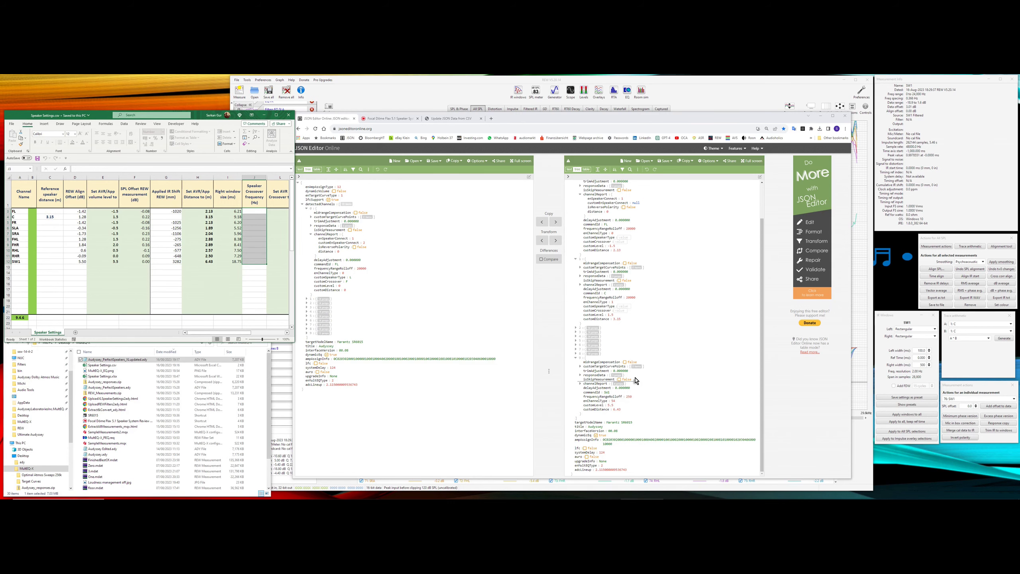
# Step: Switch to REW and clear all trace selections in the All SPL graph
pyautogui.click(820, 116)
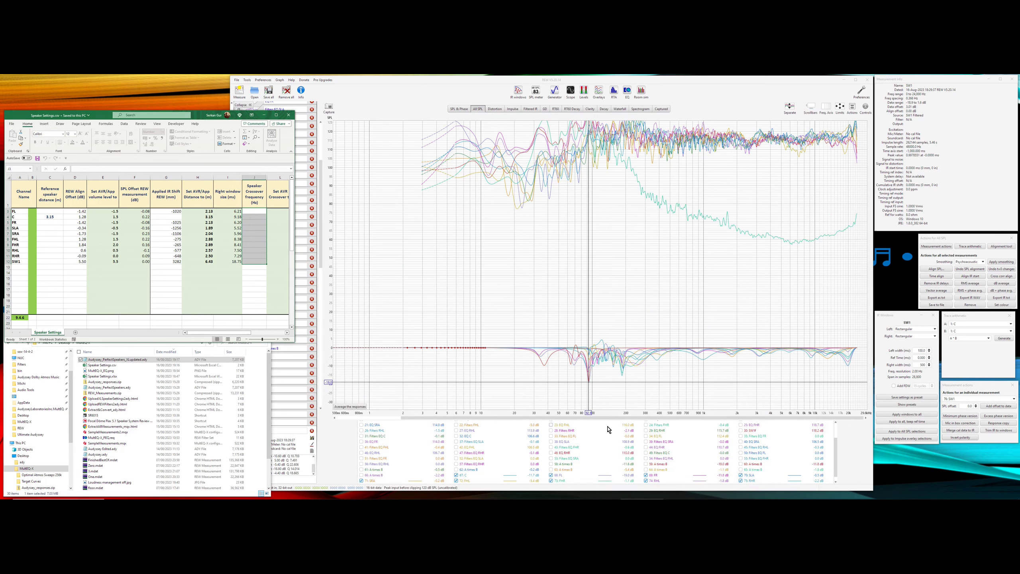
pyautogui.rightClick(598, 446)
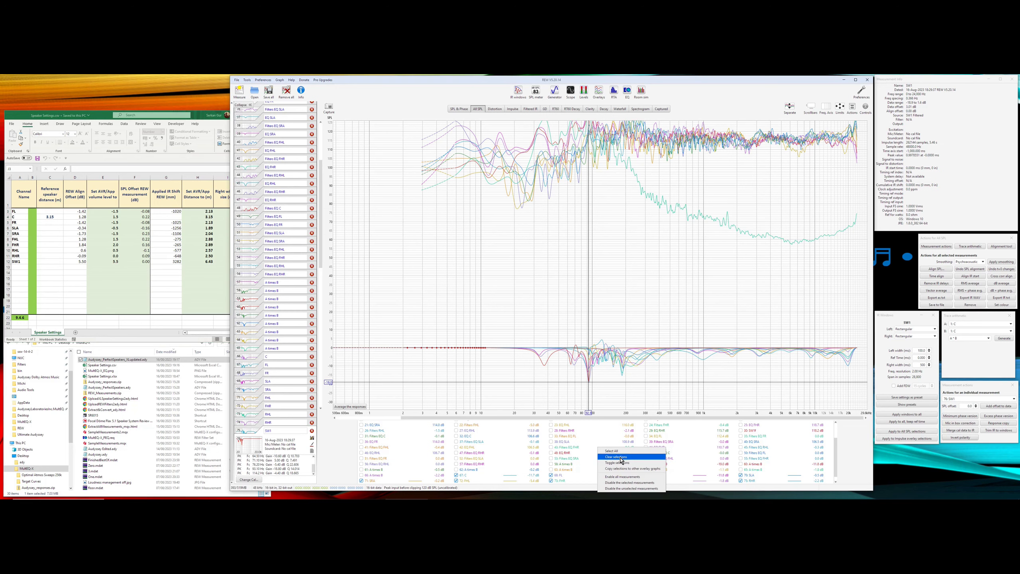
pyautogui.click(620, 458)
# Step: Select only the combined filter traces of the nine speaker channels for display, leaving SW1 unselected
pyautogui.click(551, 475)
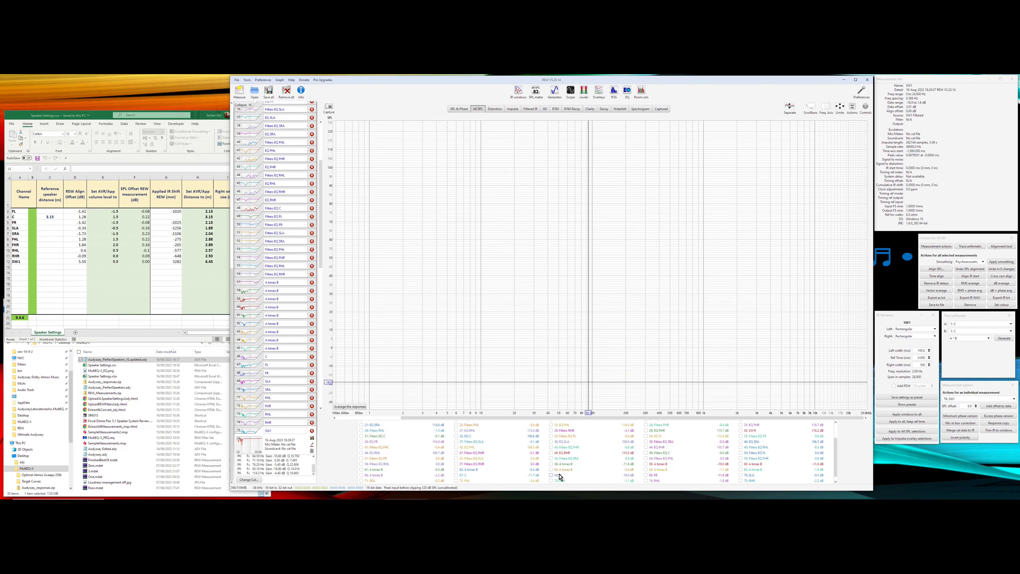
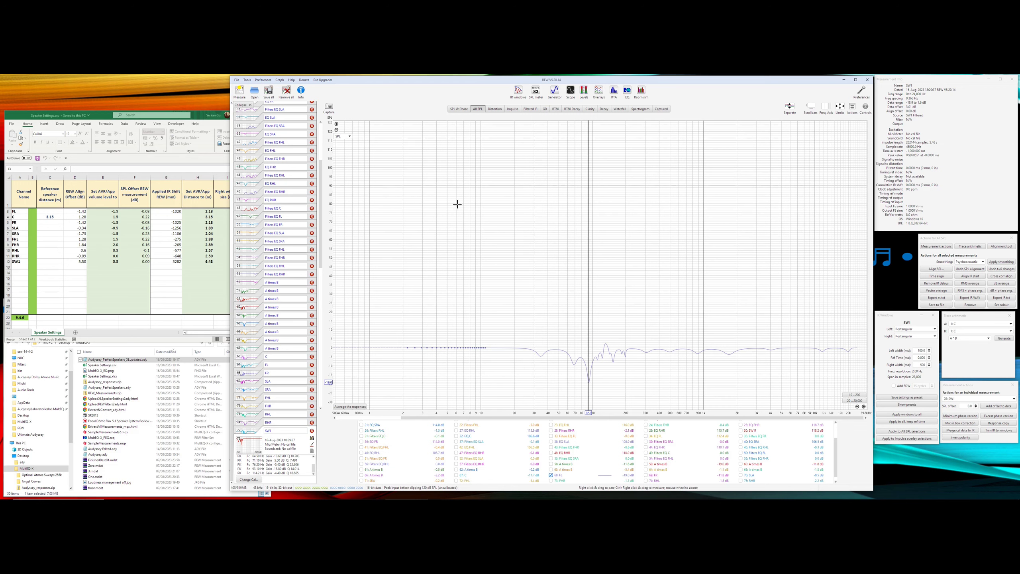
pyautogui.click(654, 476)
pyautogui.click(749, 475)
pyautogui.click(749, 480)
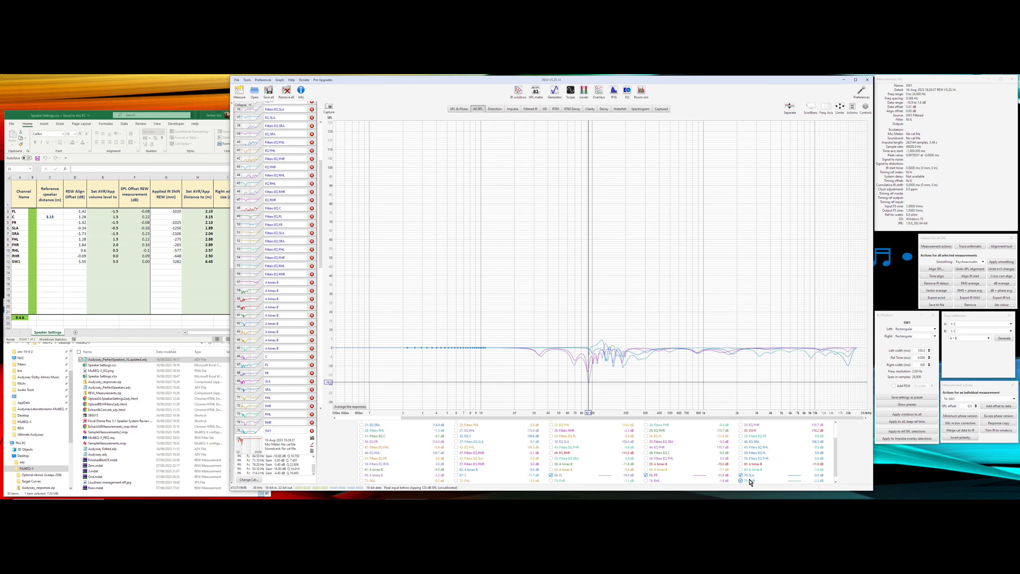
pyautogui.click(657, 480)
pyautogui.click(556, 481)
pyautogui.click(456, 481)
pyautogui.click(361, 480)
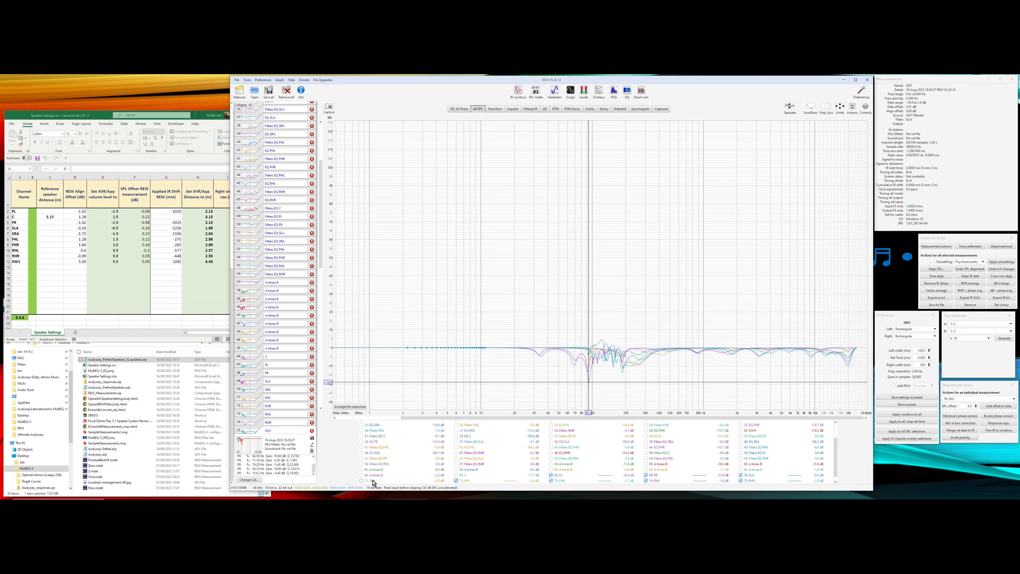
pyautogui.click(456, 474)
pyautogui.scroll(-1, 515, 468)
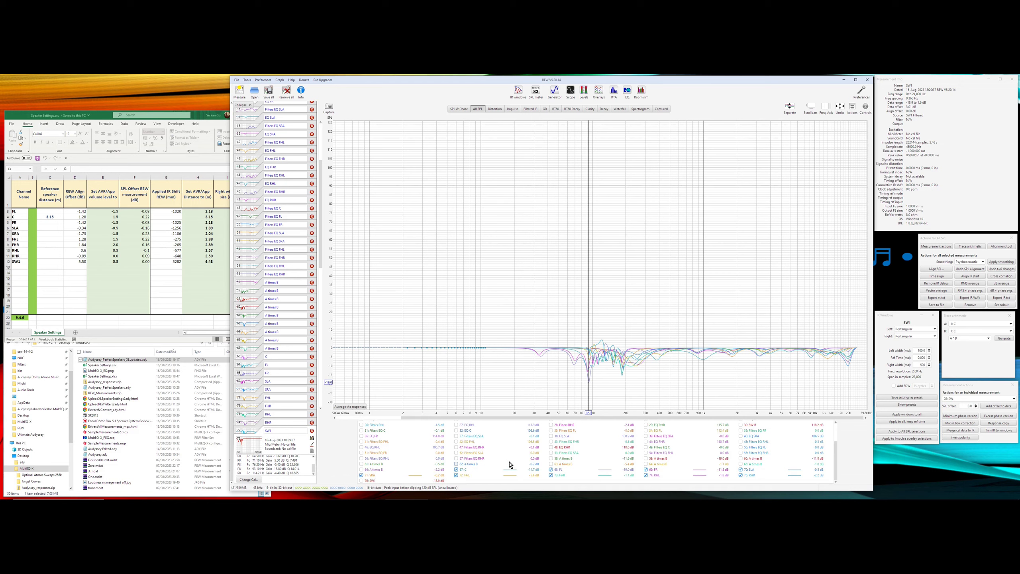
pyautogui.click(368, 481)
pyautogui.click(368, 482)
# Step: Set up the text export of the selected traces with a custom 10 to 20,000 Hz range, custom resolution and comma delimiter
pyautogui.click(935, 297)
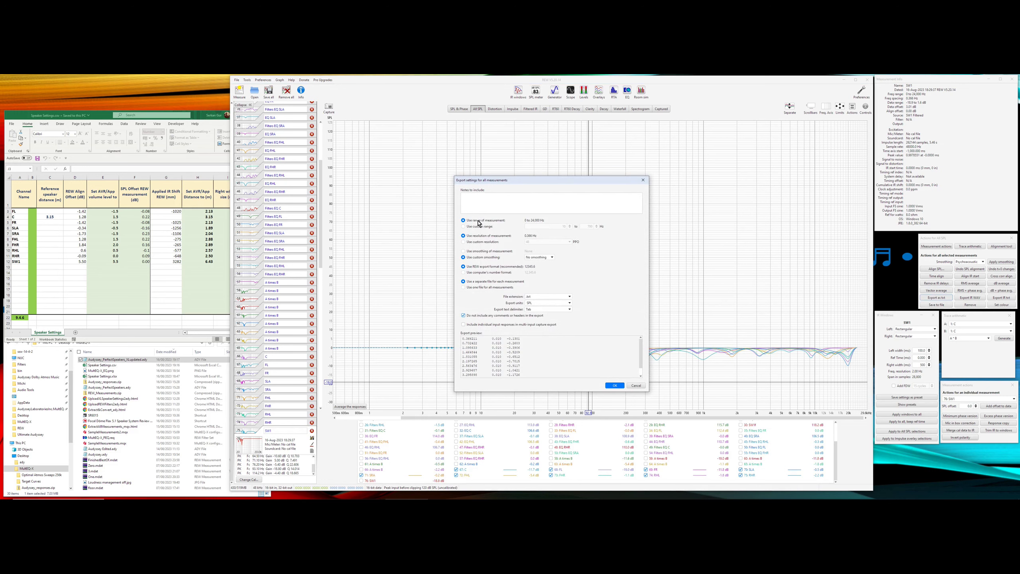
pyautogui.click(482, 227)
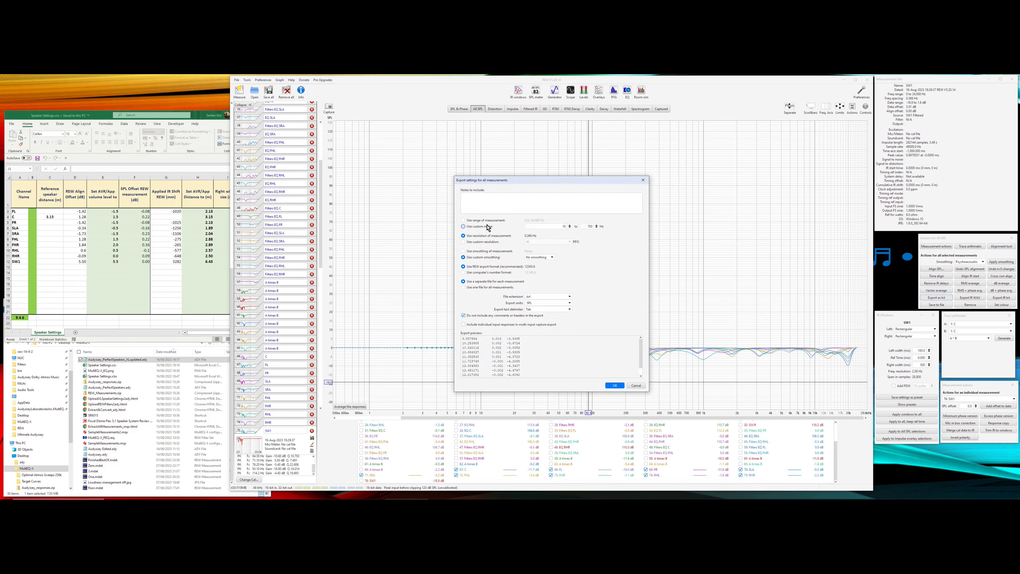
pyautogui.click(589, 226)
pyautogui.write('20,000')
pyautogui.press('Tab')
pyautogui.click(560, 227)
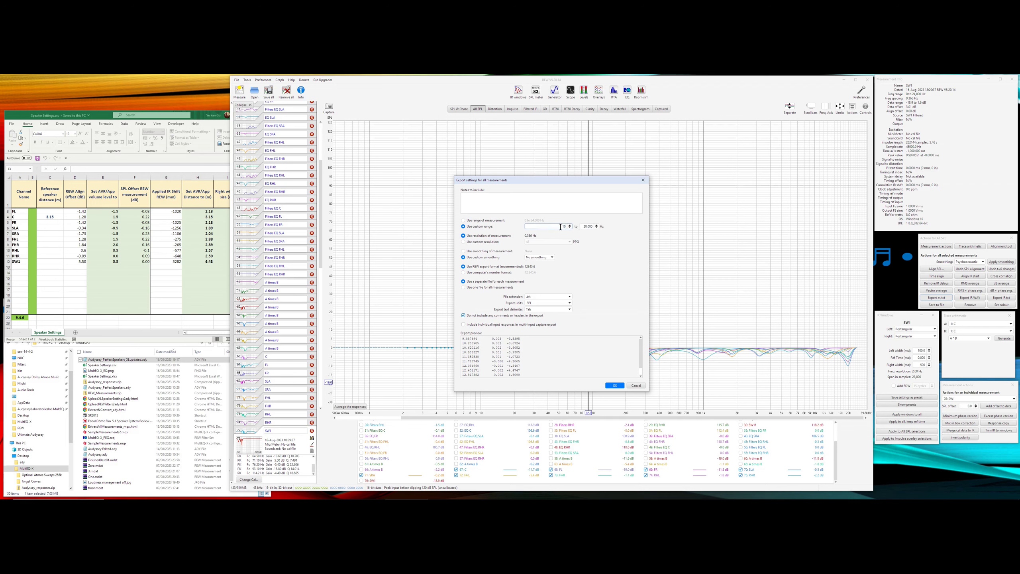
pyautogui.click(583, 227)
pyautogui.click(485, 242)
pyautogui.click(569, 309)
pyautogui.click(559, 322)
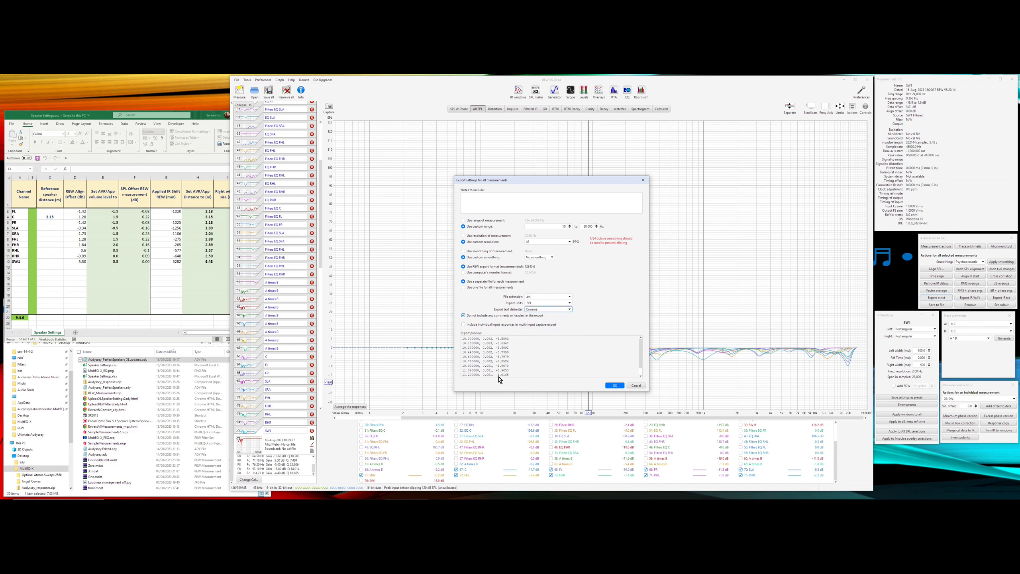
# Step: Export the traces into a new folder named Filters inside the MultEQ-X folder
pyautogui.click(618, 386)
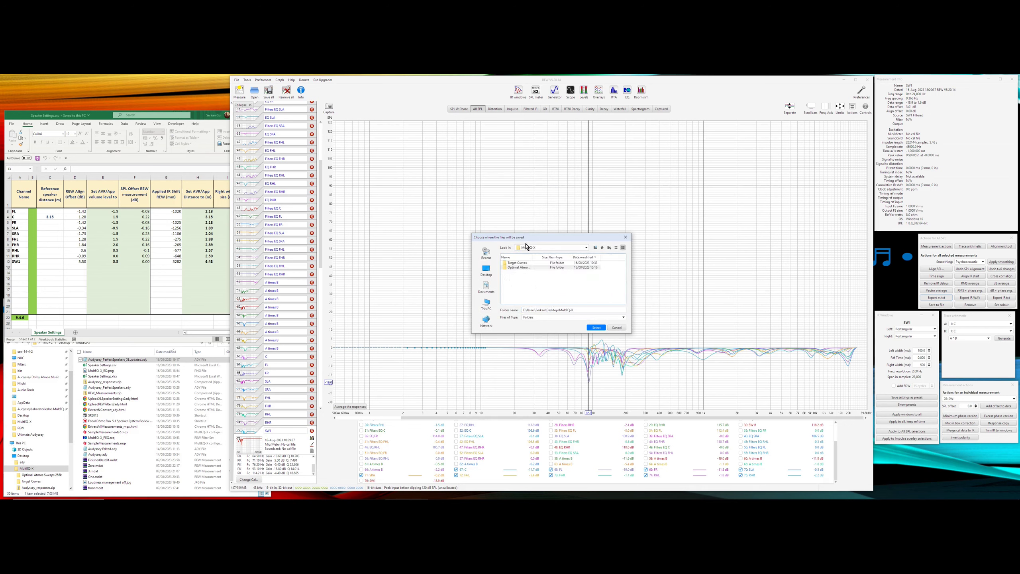
pyautogui.click(609, 247)
pyautogui.click(526, 262)
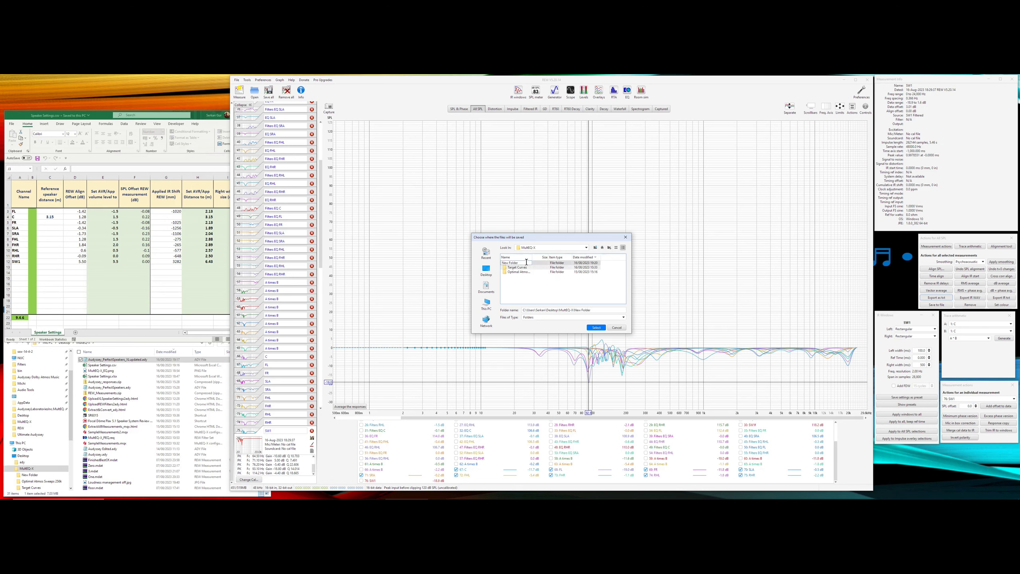
pyautogui.write('Filters')
pyautogui.press('Return')
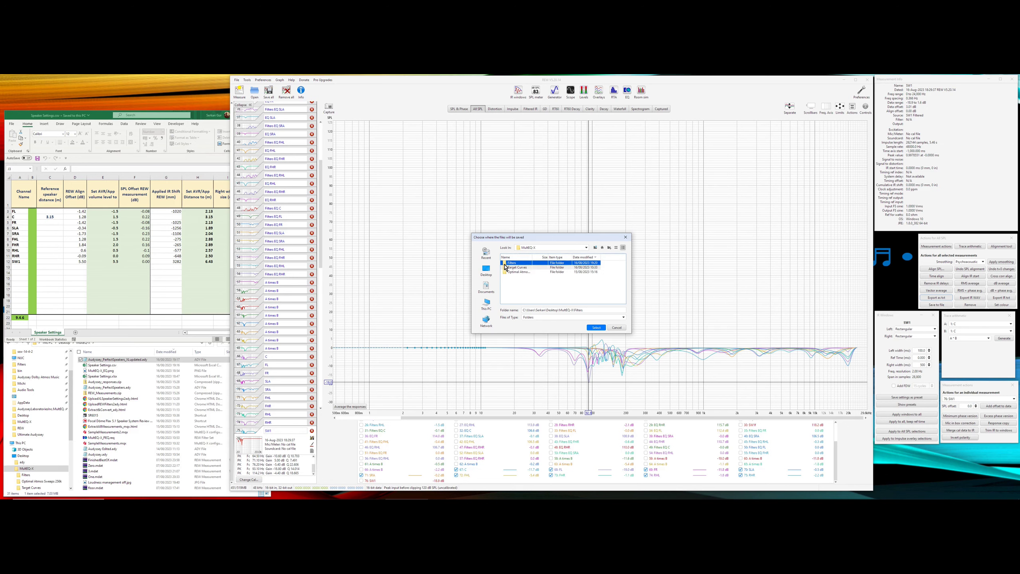
pyautogui.click(595, 327)
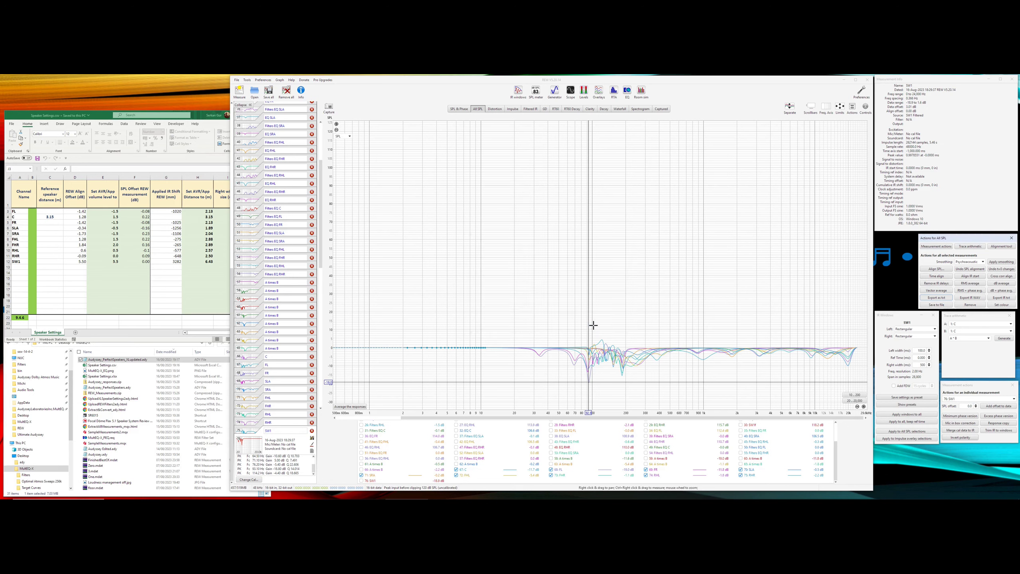
# Step: Start a text export of the SW1 filter measurement with the upper frequency limit set to 250 Hz
pyautogui.click(237, 79)
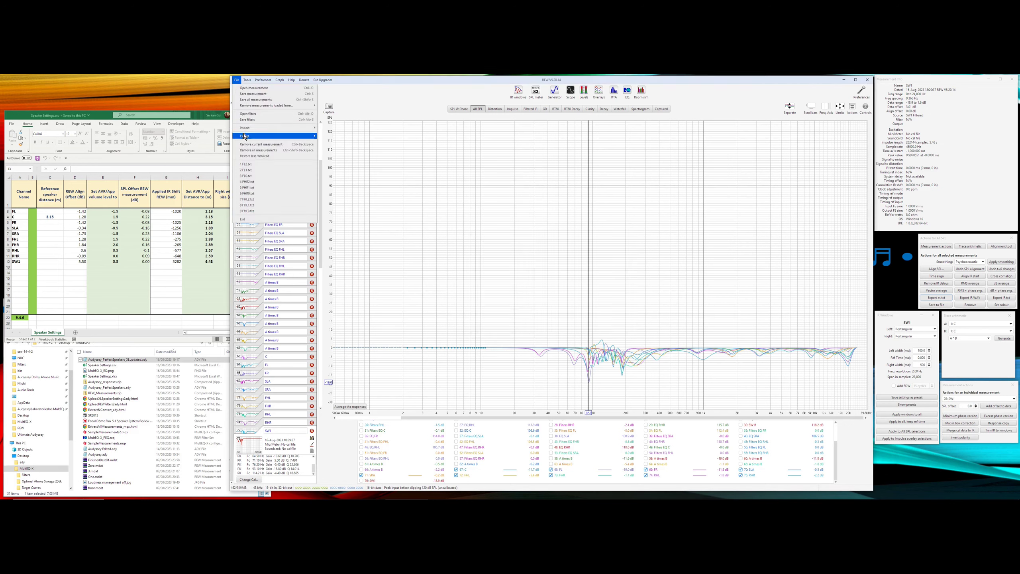
pyautogui.moveTo(272, 135)
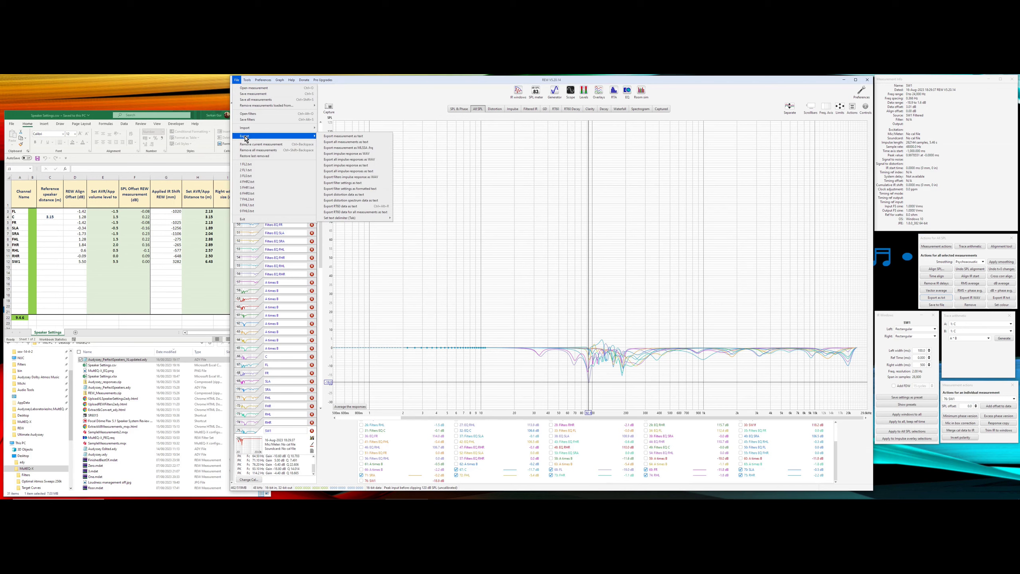
pyautogui.click(362, 138)
pyautogui.tripleClick(585, 225)
pyautogui.write('250')
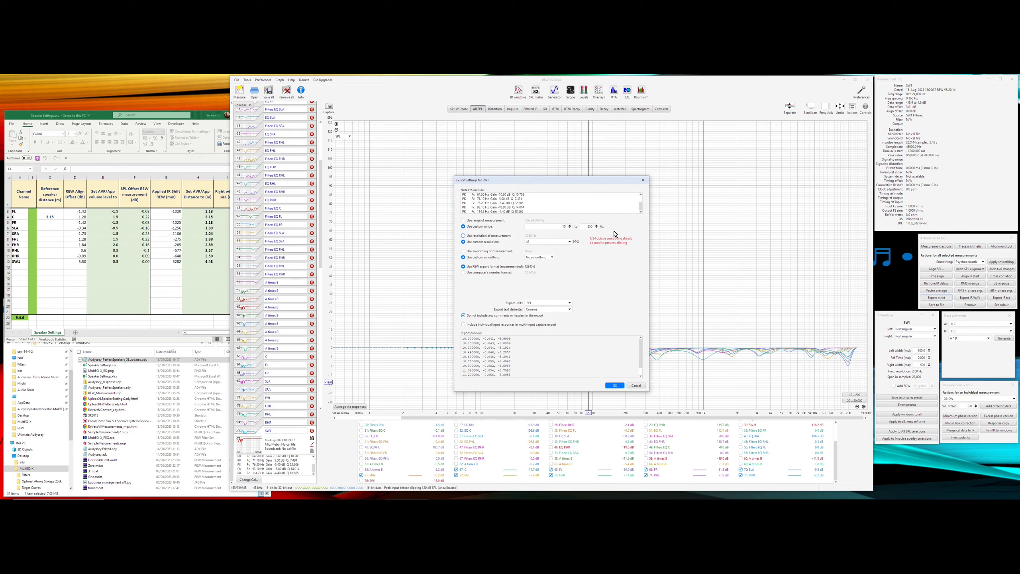
pyautogui.click(616, 386)
# Step: Save the SW1 export as SW1 in the Filters folder inside MultEQ-X on the desktop
pyautogui.click(562, 293)
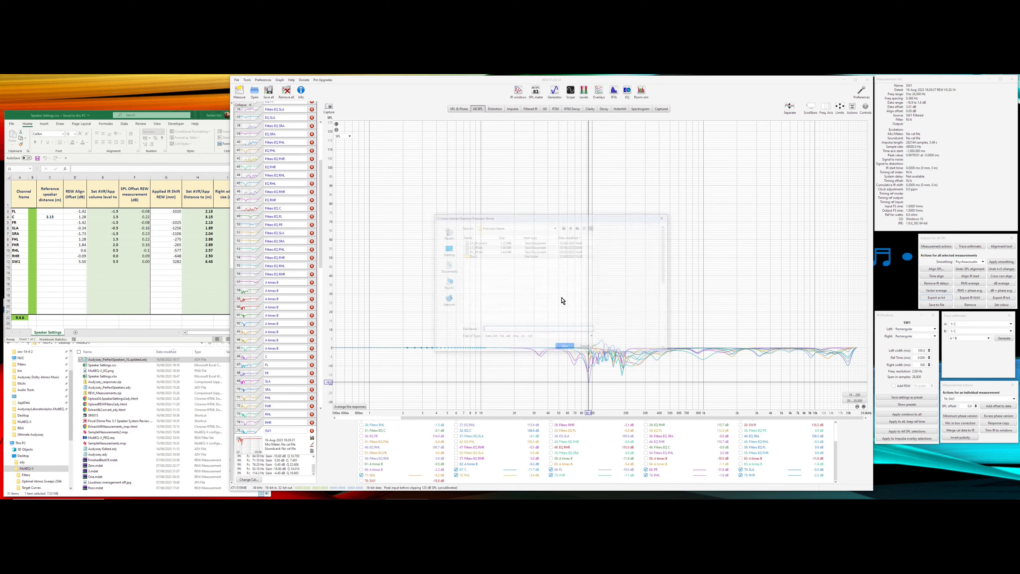
pyautogui.click(565, 227)
pyautogui.scroll(-6, 546, 278)
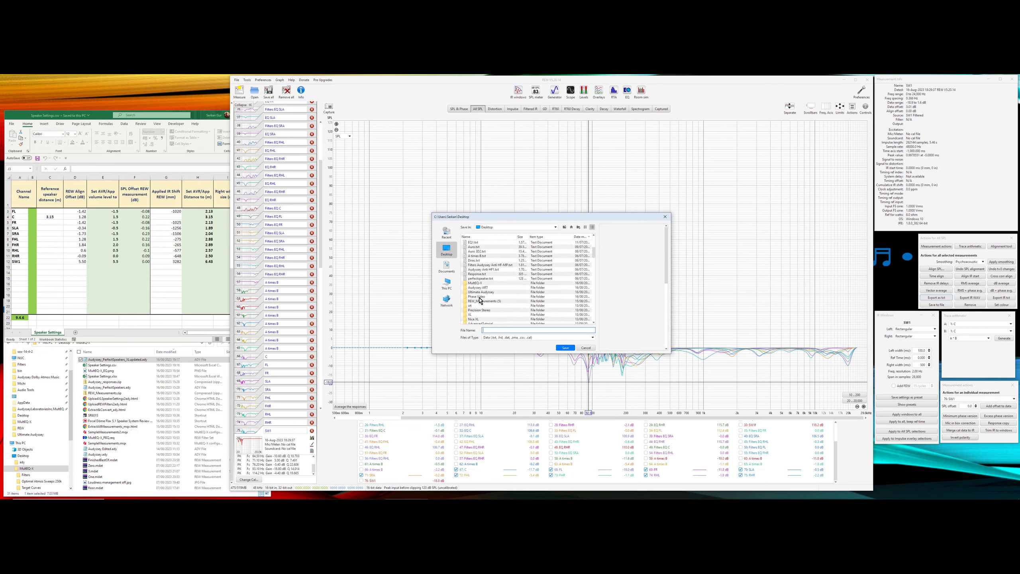
pyautogui.doubleClick(477, 284)
pyautogui.doubleClick(475, 249)
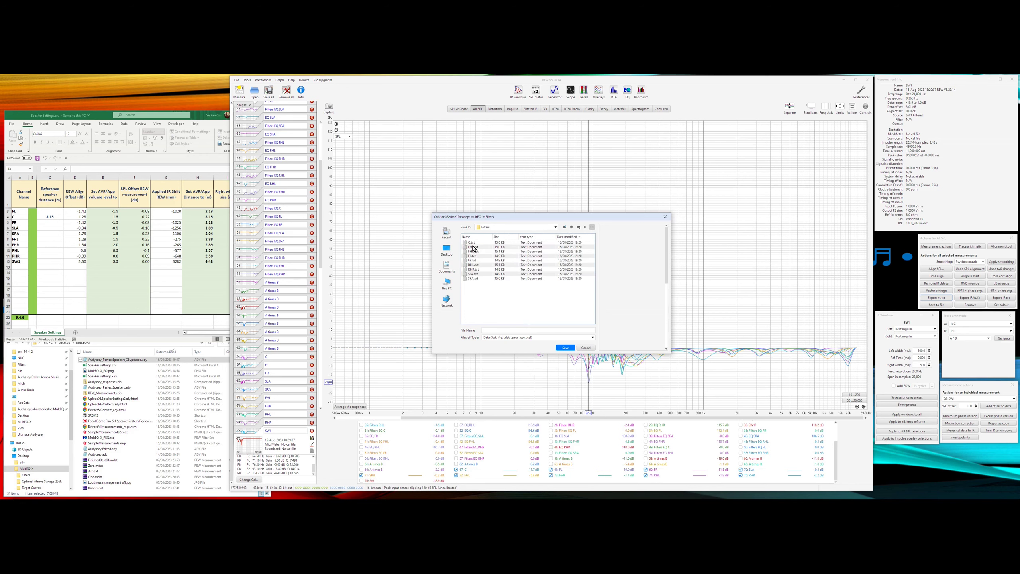
pyautogui.click(498, 330)
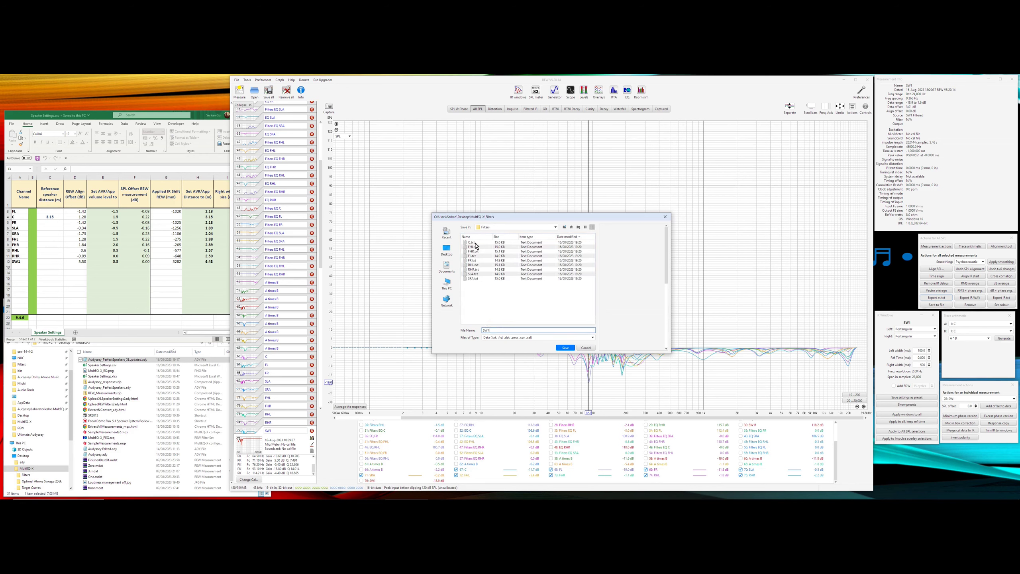
pyautogui.click(565, 347)
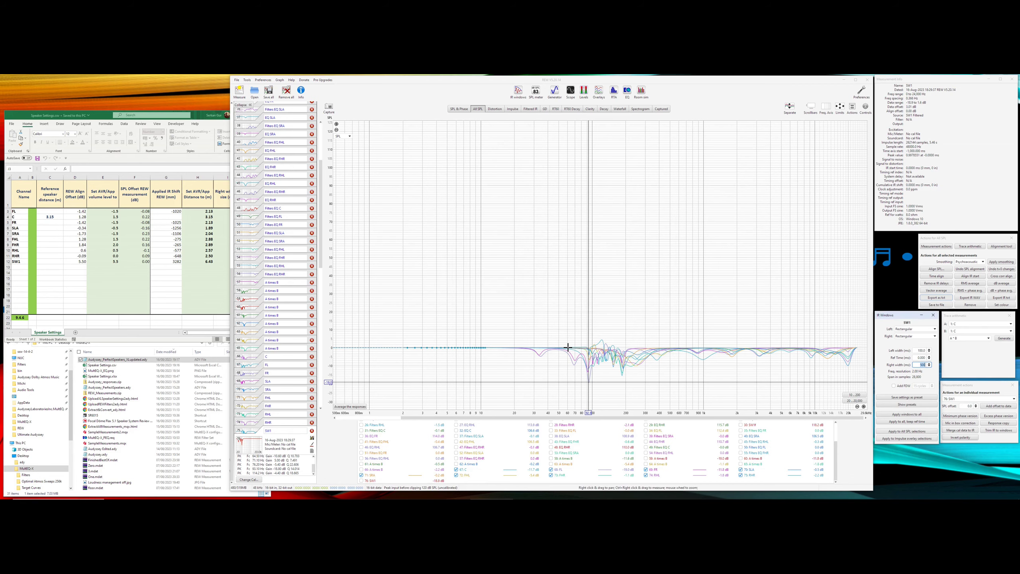
# Step: Check the exported channel text files in the Filters folder in File Explorer and return to the MultEQ-X folder
pyautogui.click(139, 494)
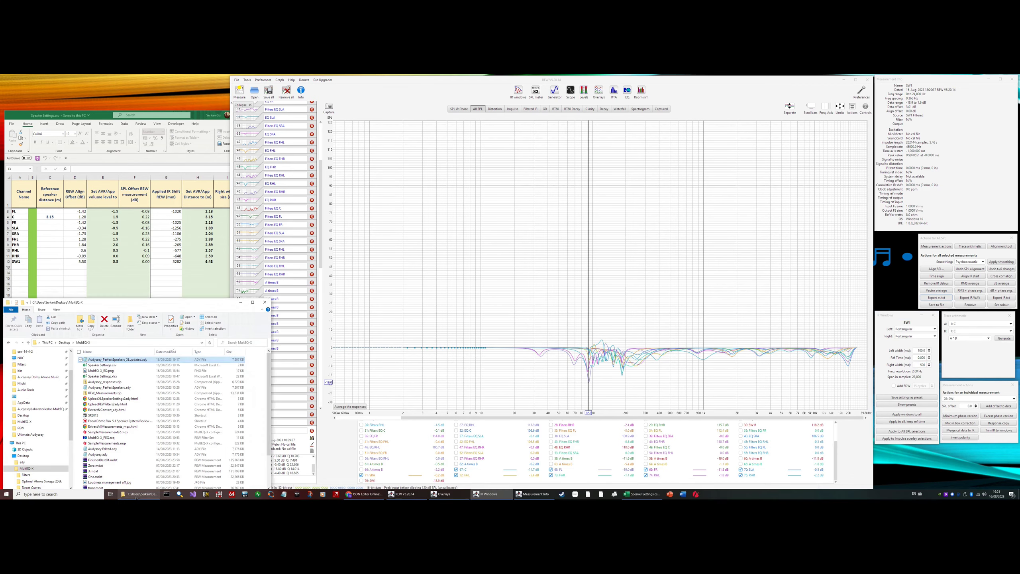
pyautogui.click(26, 474)
pyautogui.moveTo(129, 303); pyautogui.dragTo(598, 202)
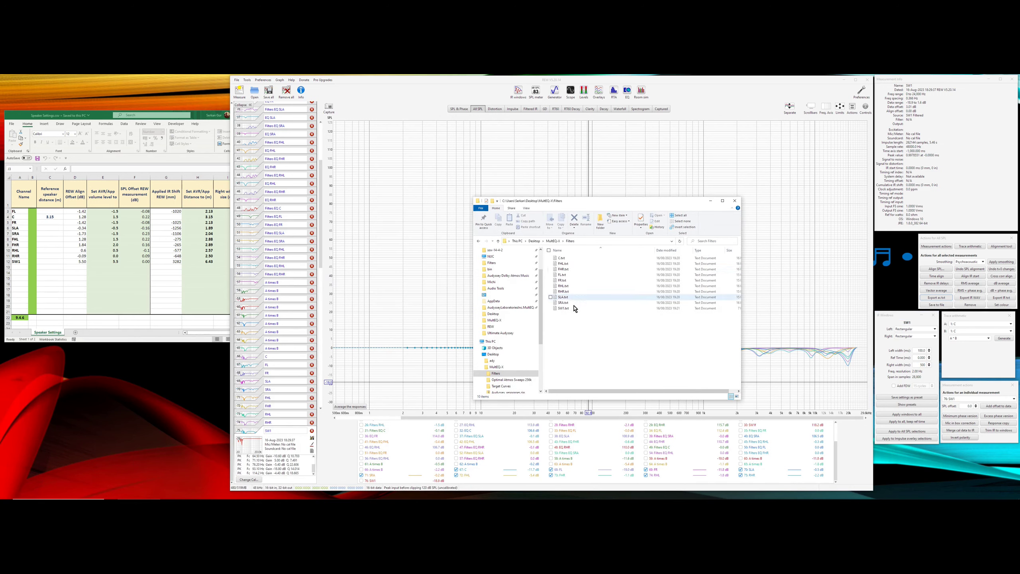
pyautogui.moveTo(671, 200); pyautogui.dragTo(514, 205)
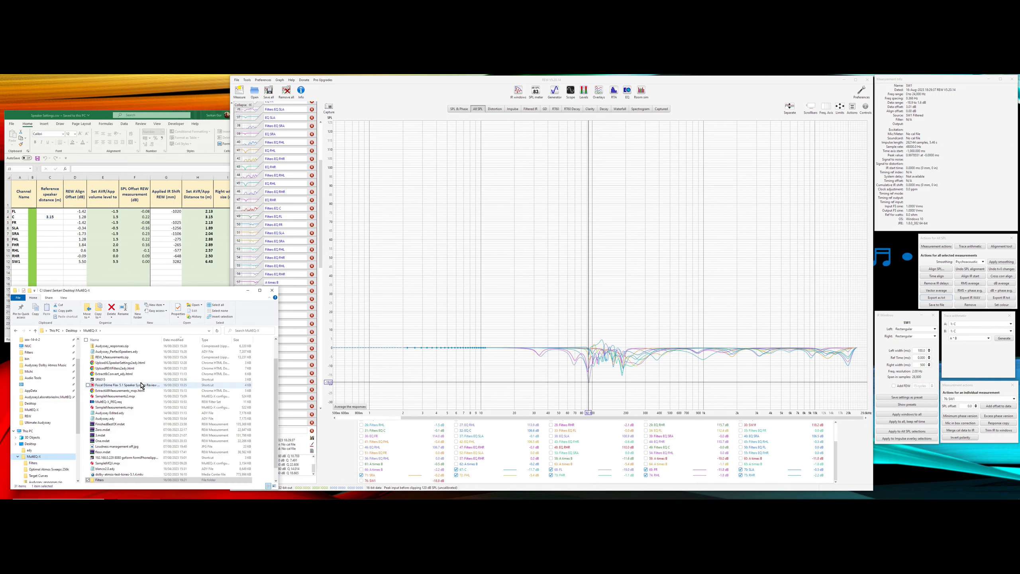
# Step: Open UploadREWFilters2ady.html in the browser, choose Audyssey_PerfectSpeakers.ady and accept the detected subwoofer and channel list
pyautogui.doubleClick(123, 369)
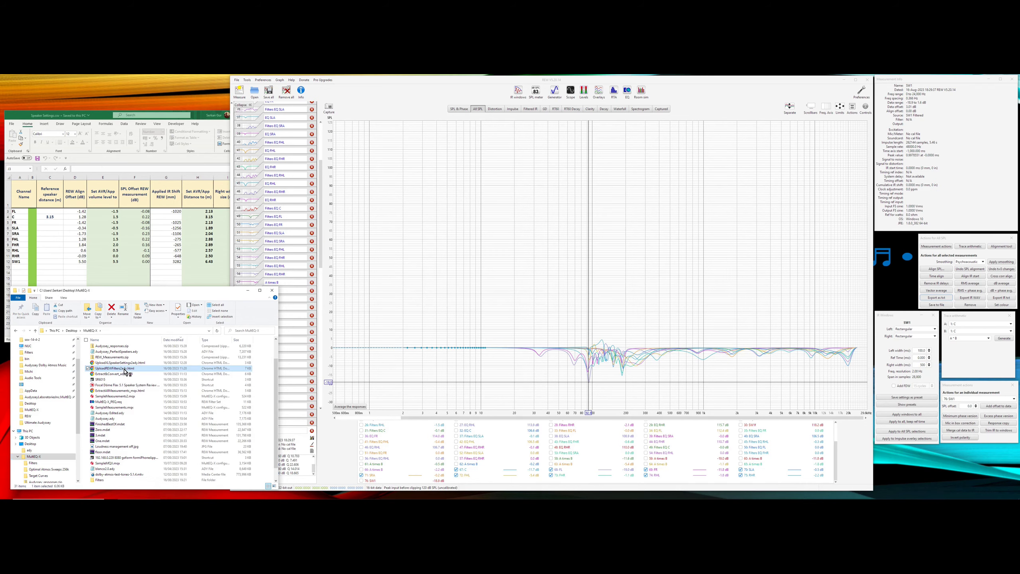
pyautogui.click(399, 169)
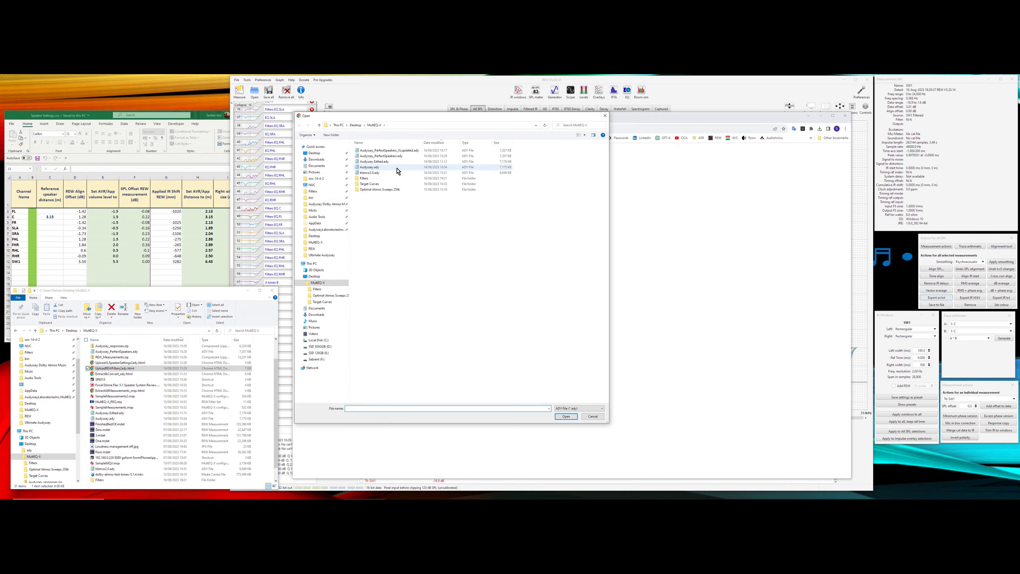
pyautogui.doubleClick(393, 158)
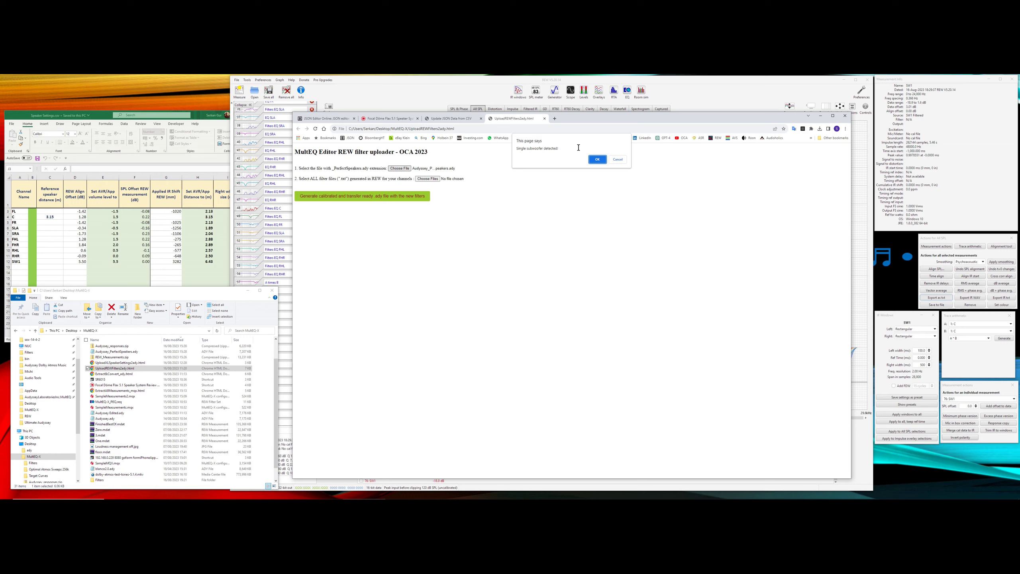
pyautogui.click(597, 160)
pyautogui.moveTo(628, 176); pyautogui.dragTo(630, 186)
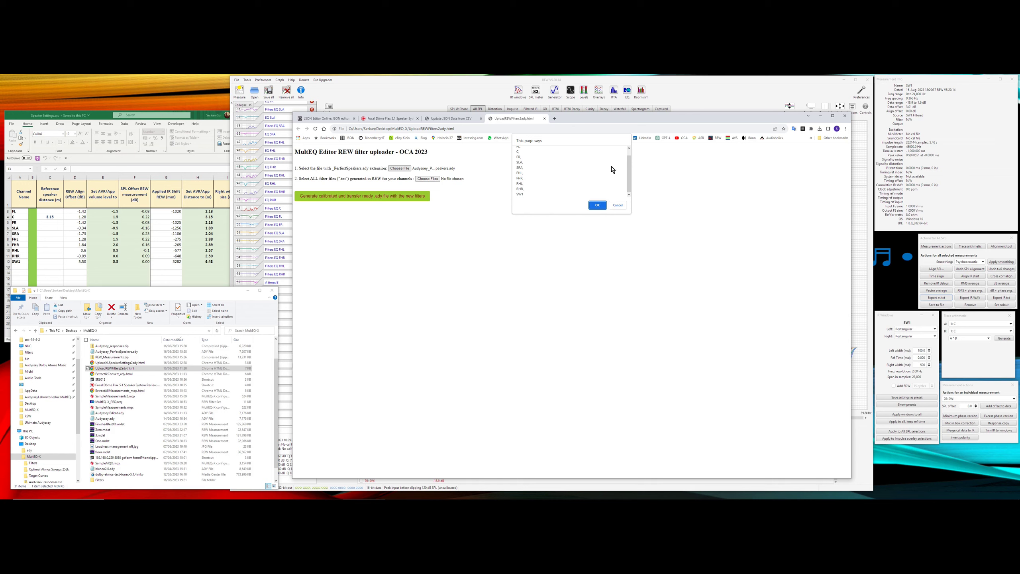
pyautogui.moveTo(629, 181)
pyautogui.mouseDown()
pyautogui.moveTo(630, 171)
pyautogui.moveTo(633, 180)
pyautogui.mouseUp()
pyautogui.click(595, 207)
# Step: Load all text files from the Filters folder and save the generated calibration as Audyssey_PerfectSpeakers_calibrated.ady
pyautogui.moveTo(401, 203); pyautogui.dragTo(369, 153)
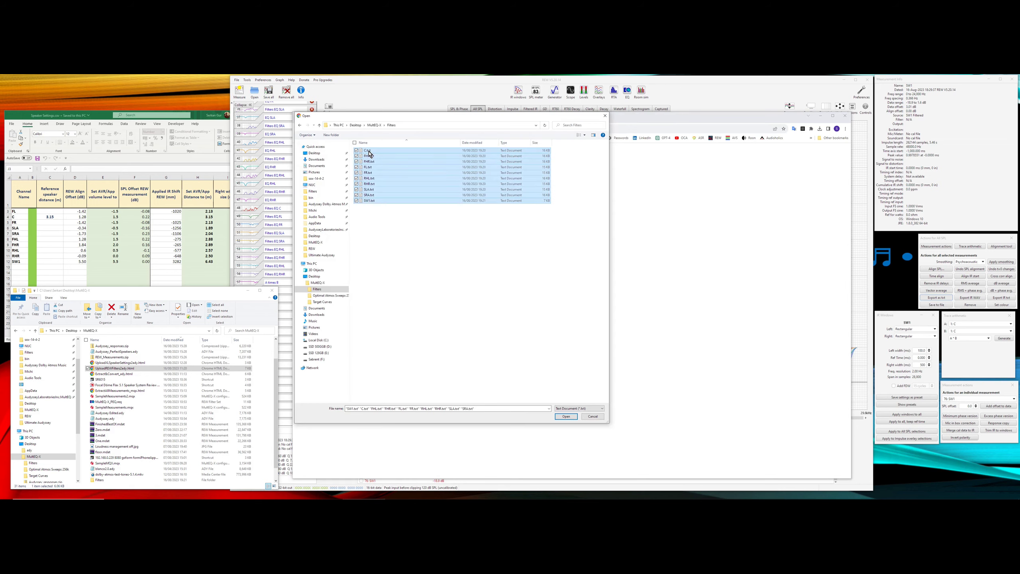
pyautogui.click(565, 417)
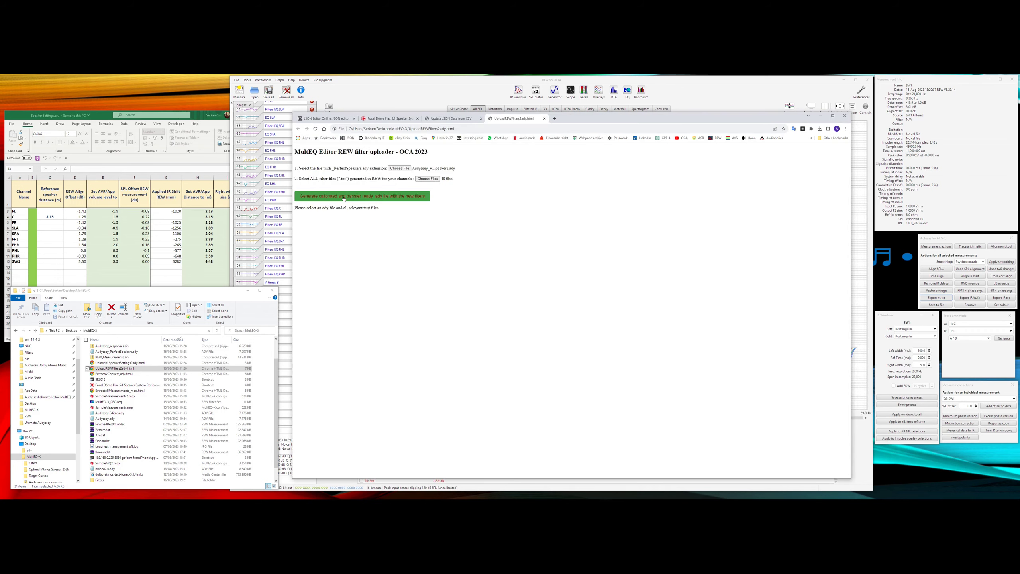
pyautogui.click(344, 196)
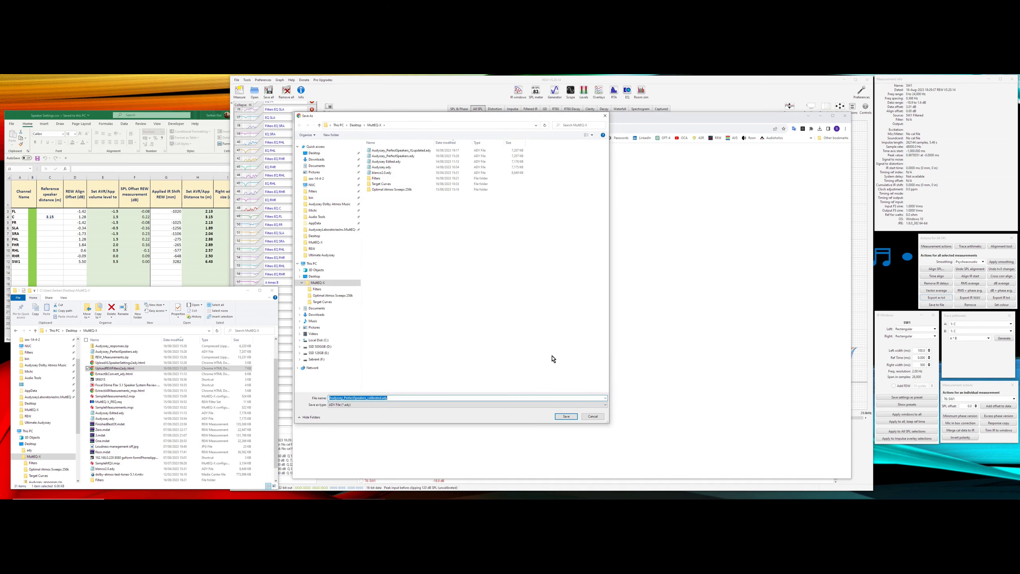
pyautogui.click(566, 416)
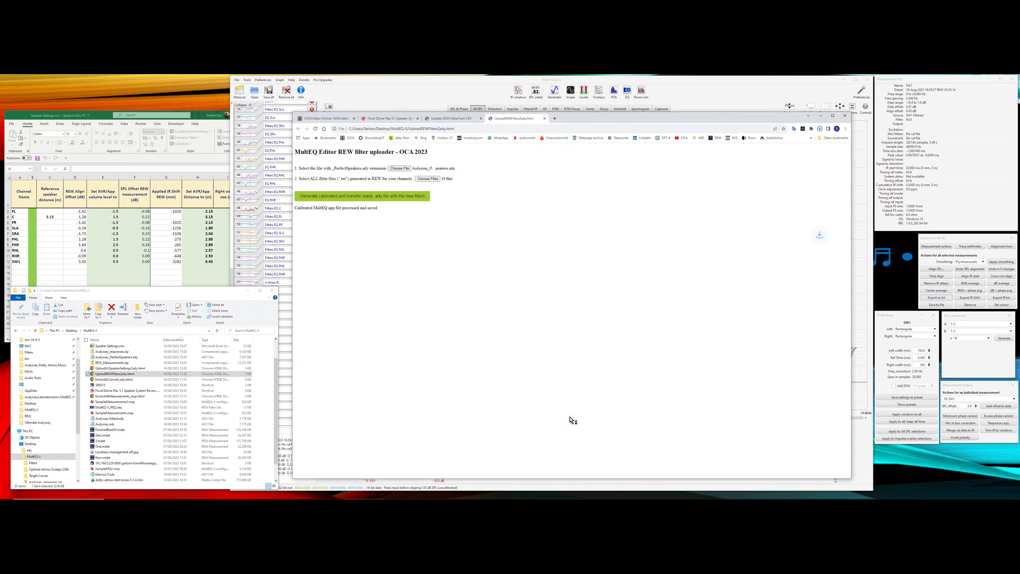
# Step: Load Audyssey_PerfectSpeakers_calibrated.ady into JSON Editor Online and expand the first detected channel
pyautogui.click(327, 118)
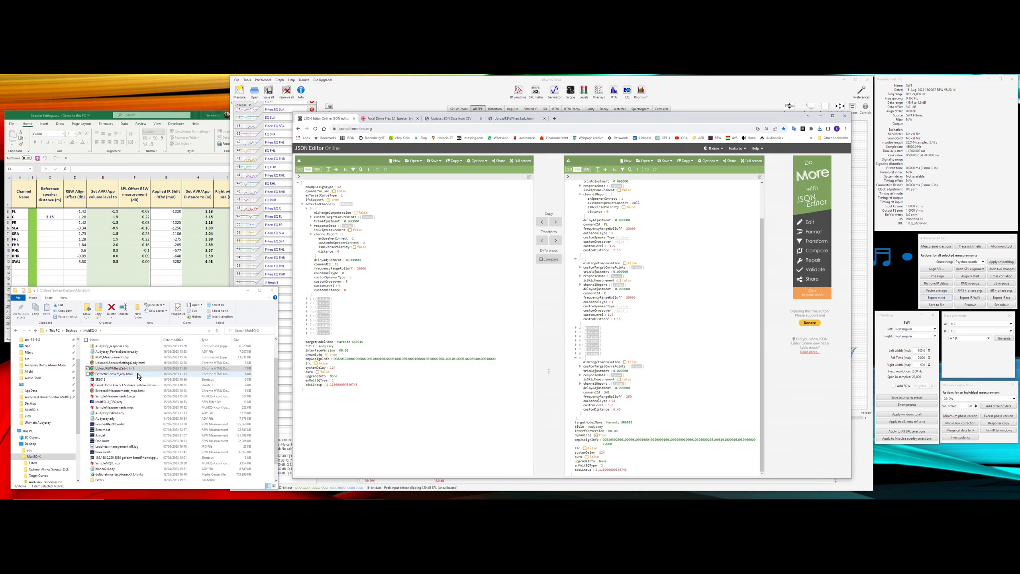
pyautogui.moveTo(137, 347); pyautogui.dragTo(409, 319)
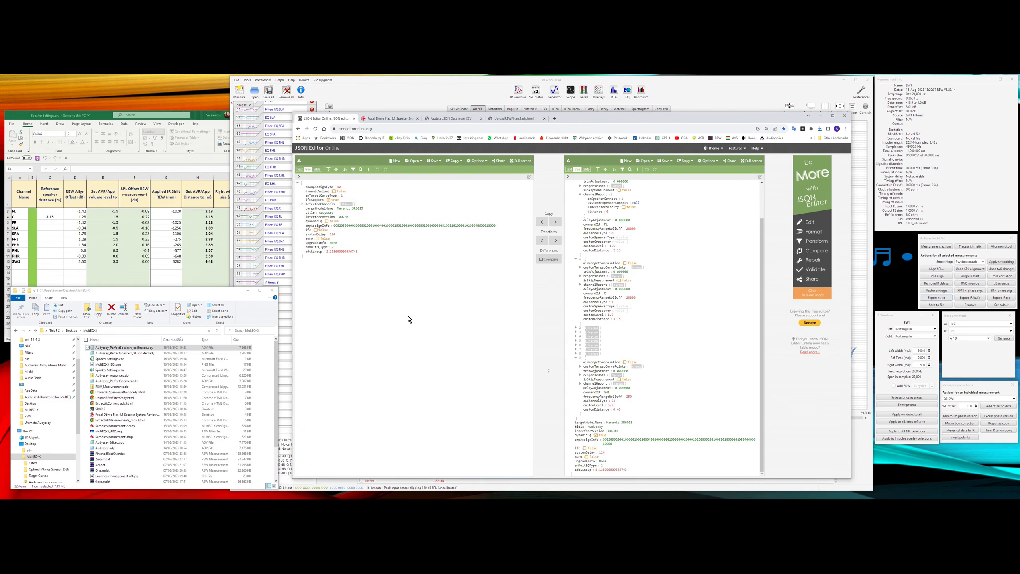
pyautogui.click(302, 204)
pyautogui.click(306, 208)
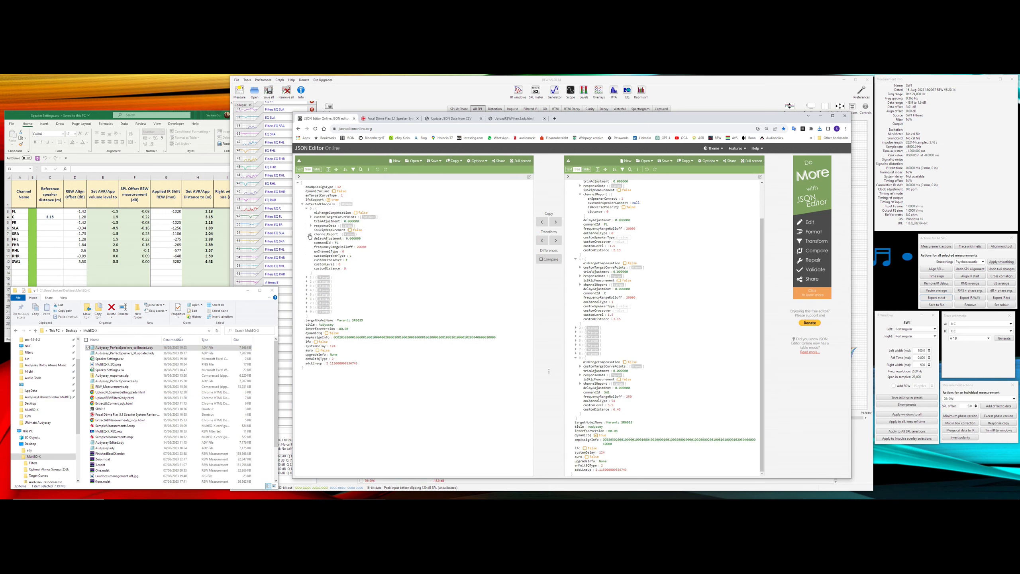
# Step: Examine the FL channel's responseData and customTargetCurvePoints, plus the entries of the last detected channels, in the calibrated file
pyautogui.click(311, 225)
pyautogui.click(314, 230)
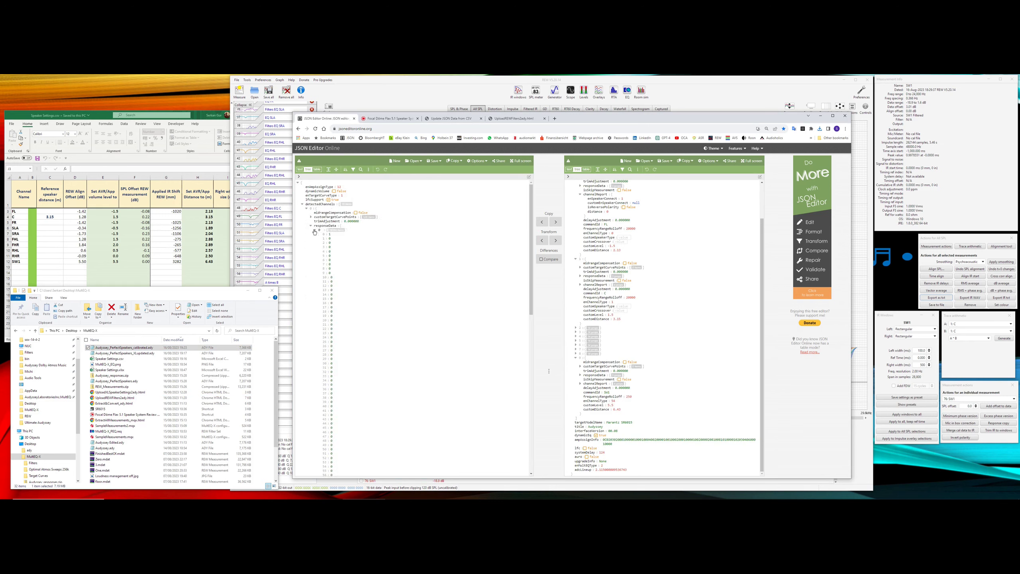
pyautogui.click(315, 230)
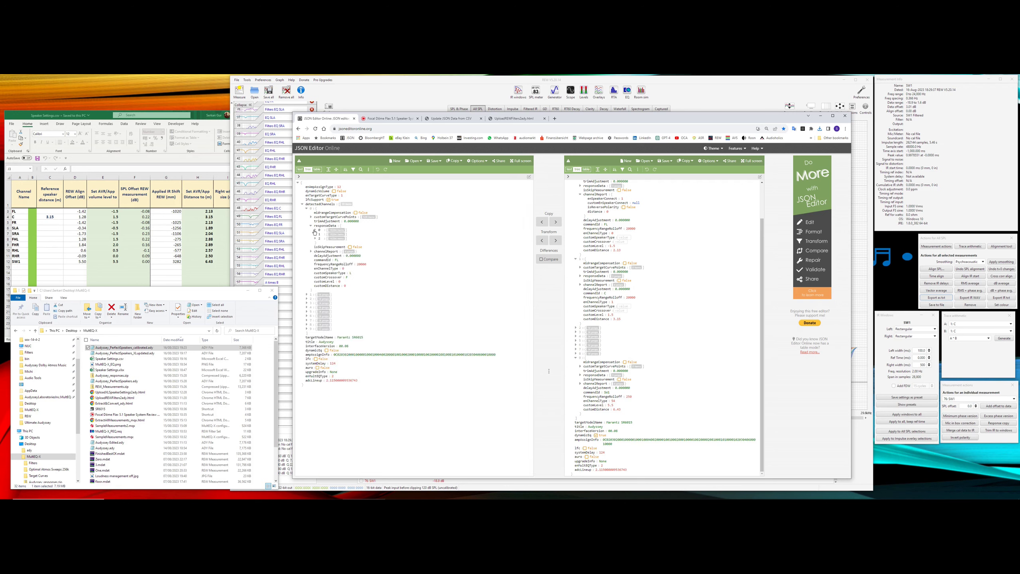
pyautogui.click(311, 218)
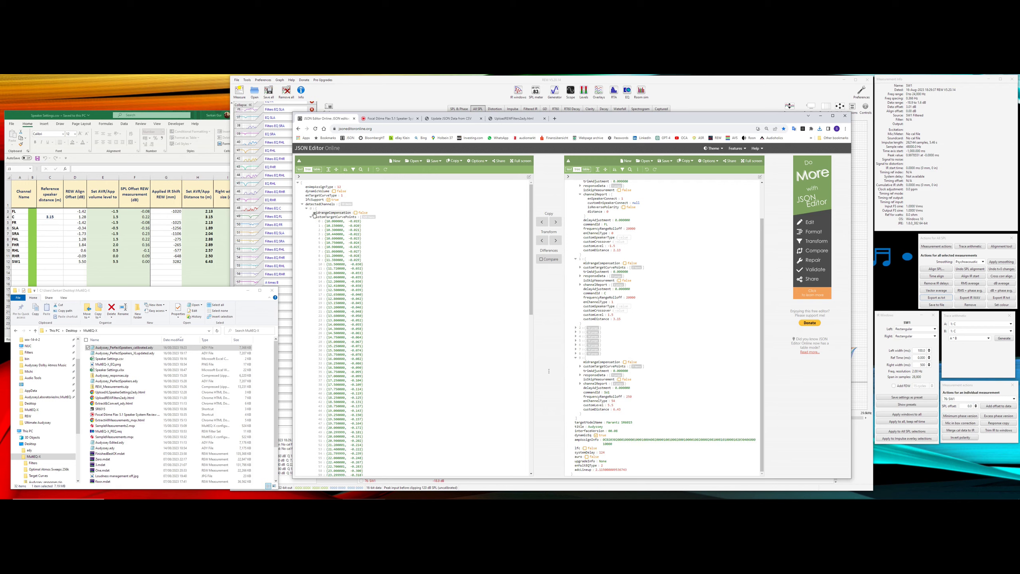
pyautogui.click(311, 217)
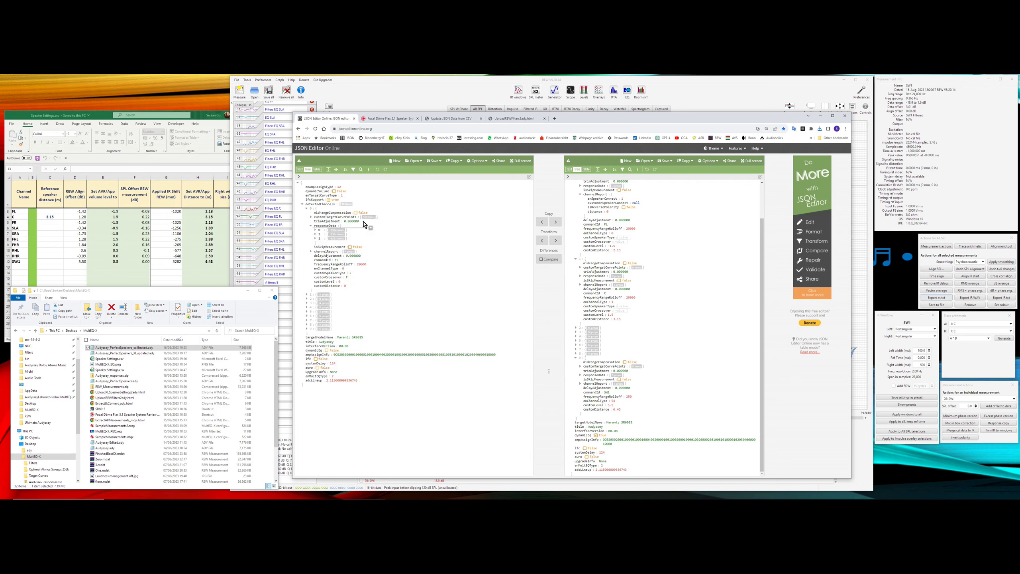
pyautogui.click(307, 328)
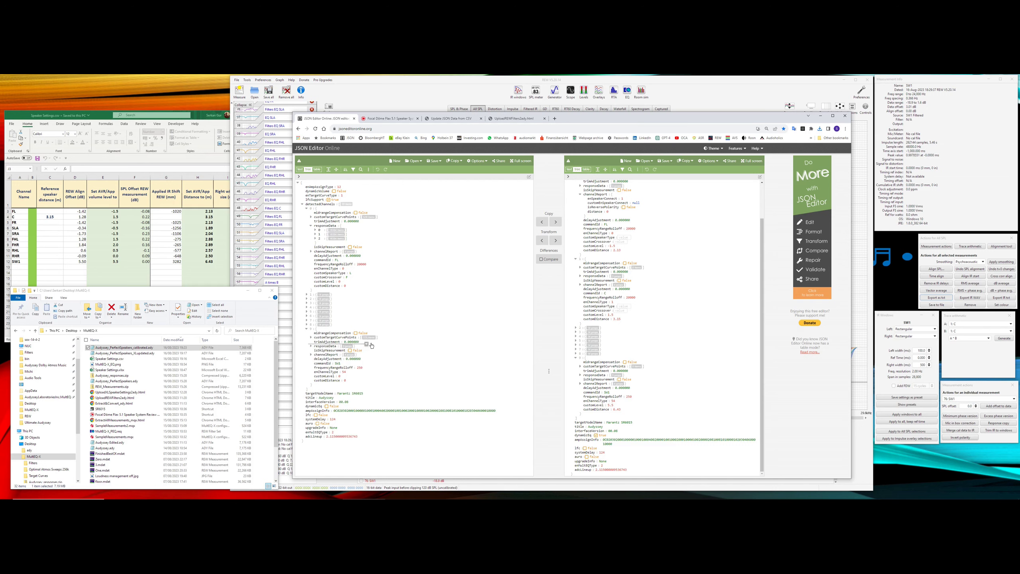
pyautogui.click(306, 329)
pyautogui.click(306, 325)
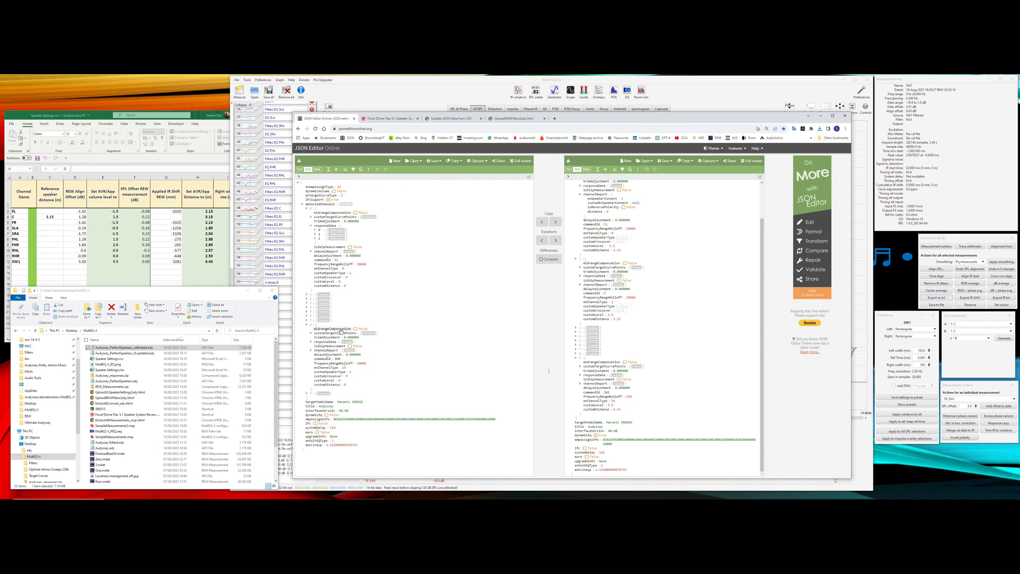
pyautogui.click(307, 326)
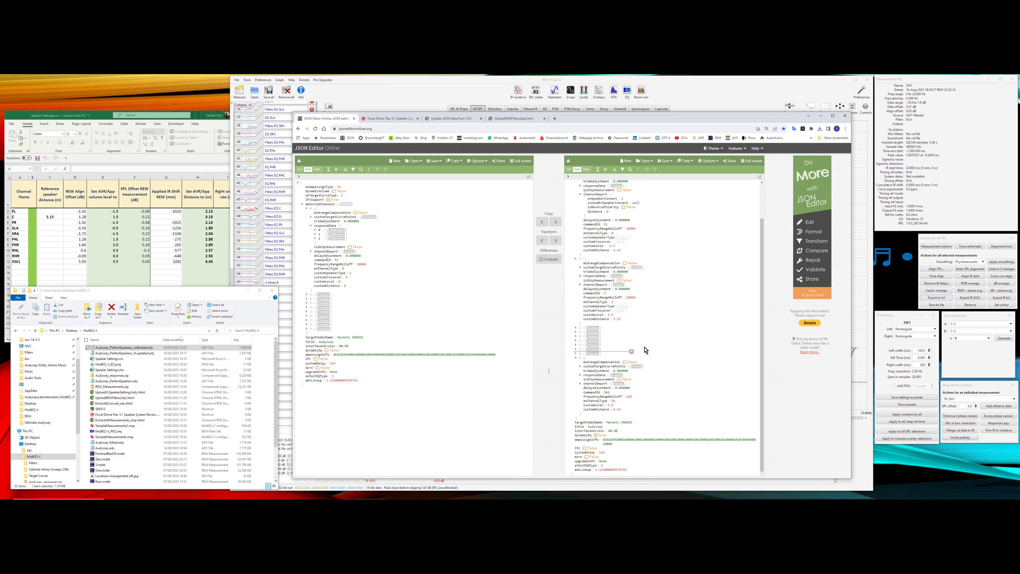
# Step: Return to REW, clear the overlaid traces and generate the A × B product of measurement 1: C and filter 67: C
pyautogui.click(821, 116)
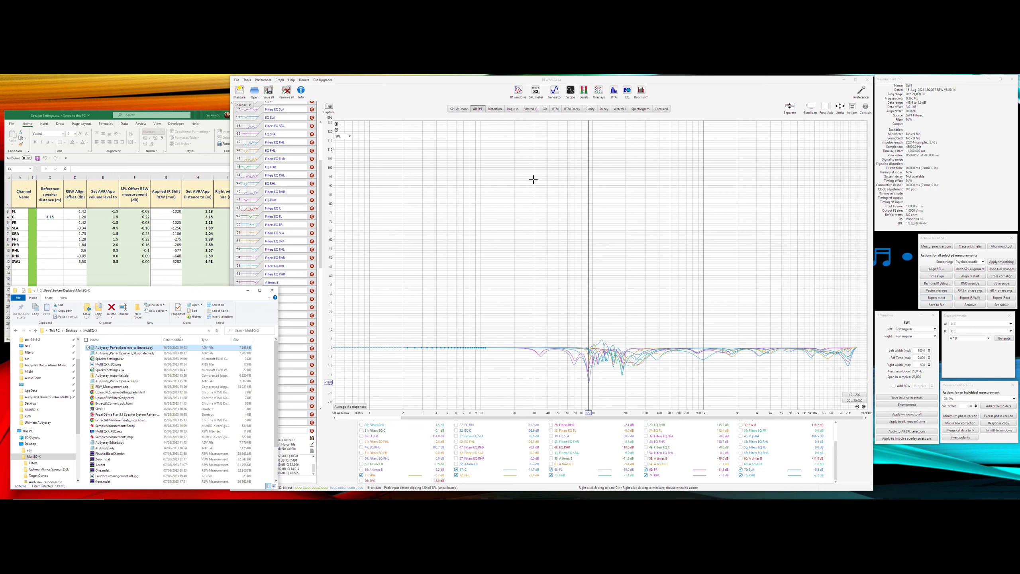
pyautogui.click(518, 444)
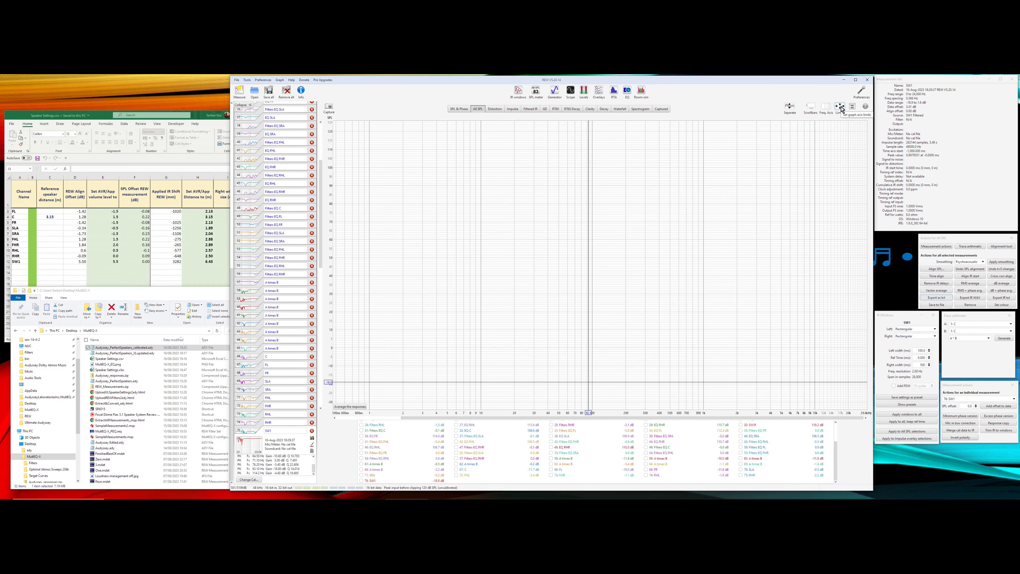
pyautogui.click(969, 330)
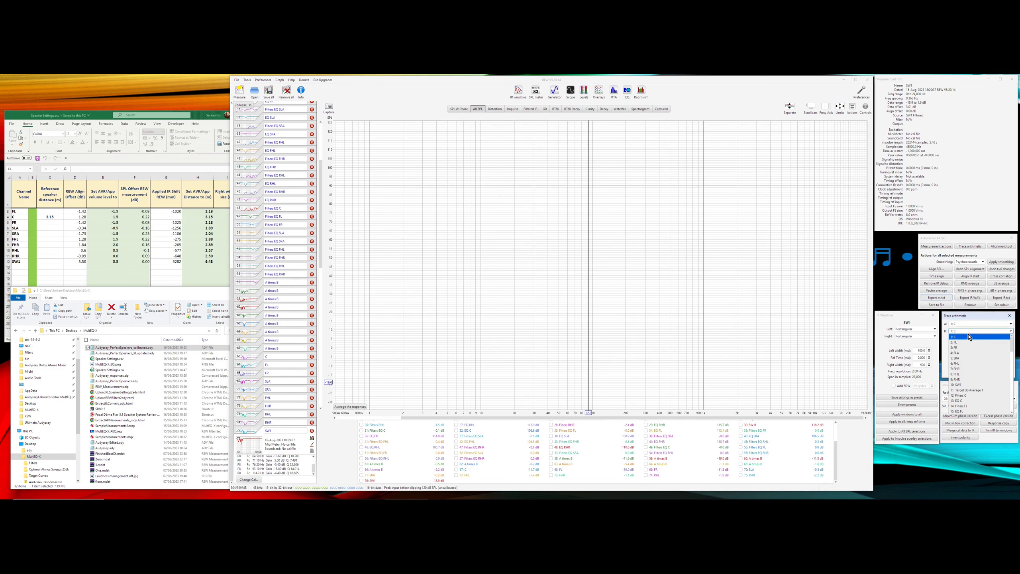
pyautogui.scroll(-20, 970, 370)
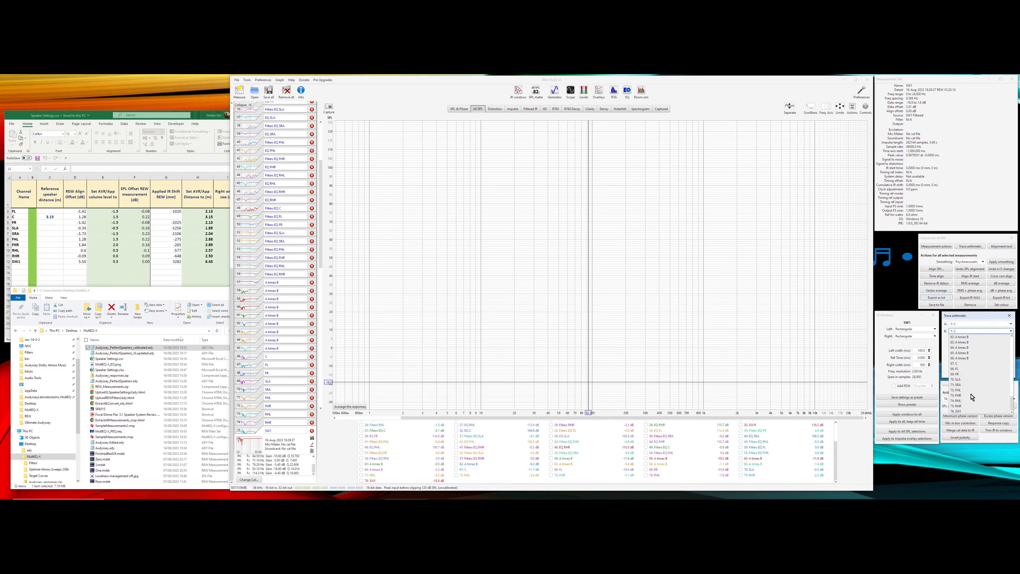
pyautogui.click(956, 363)
pyautogui.click(1004, 338)
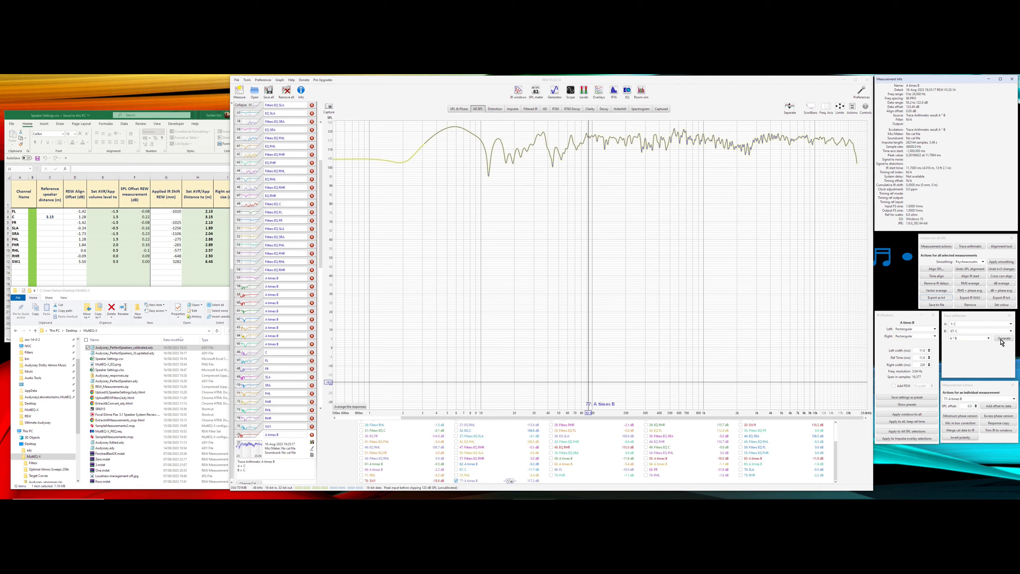
# Step: Overlay the original C measurement and Target dB Average 1 to compare them with the newly generated product
pyautogui.scroll(3, 465, 444)
pyautogui.click(360, 425)
pyautogui.click(380, 436)
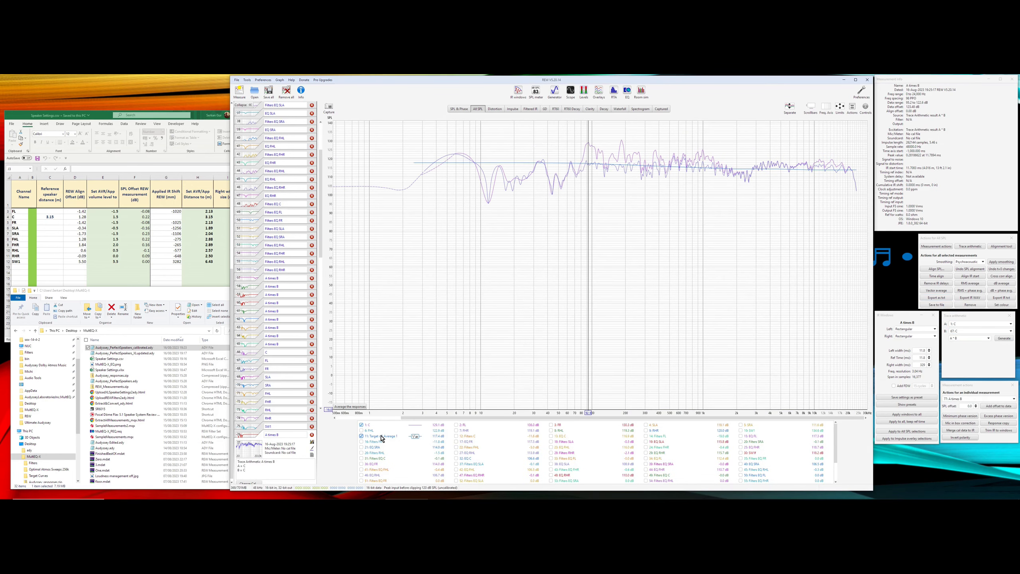
pyautogui.scroll(-5, 421, 462)
pyautogui.click(468, 481)
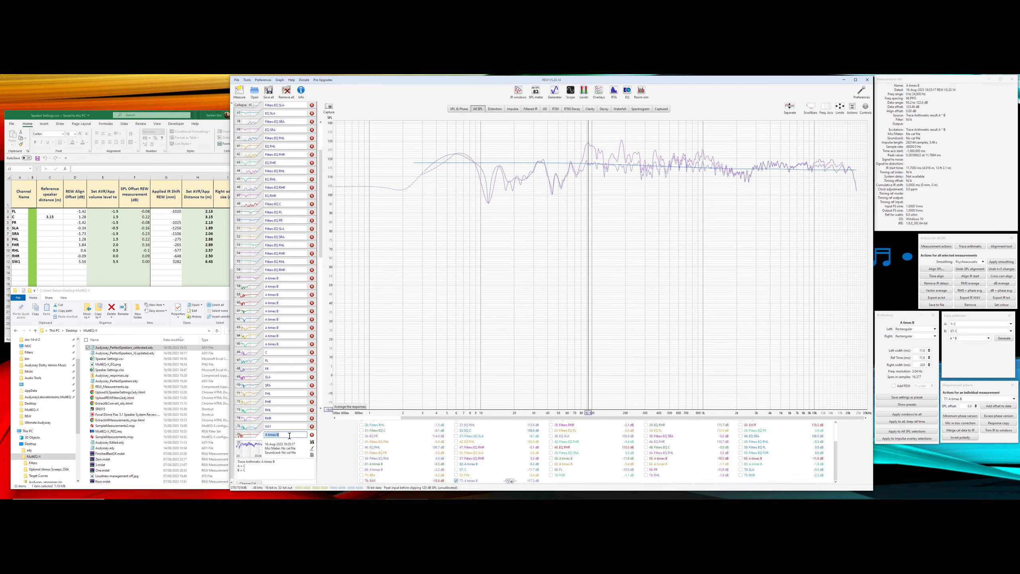
# Step: Rename the generated centre channel product as C1
pyautogui.click(289, 434)
pyautogui.write('C1')
pyautogui.press('Return')
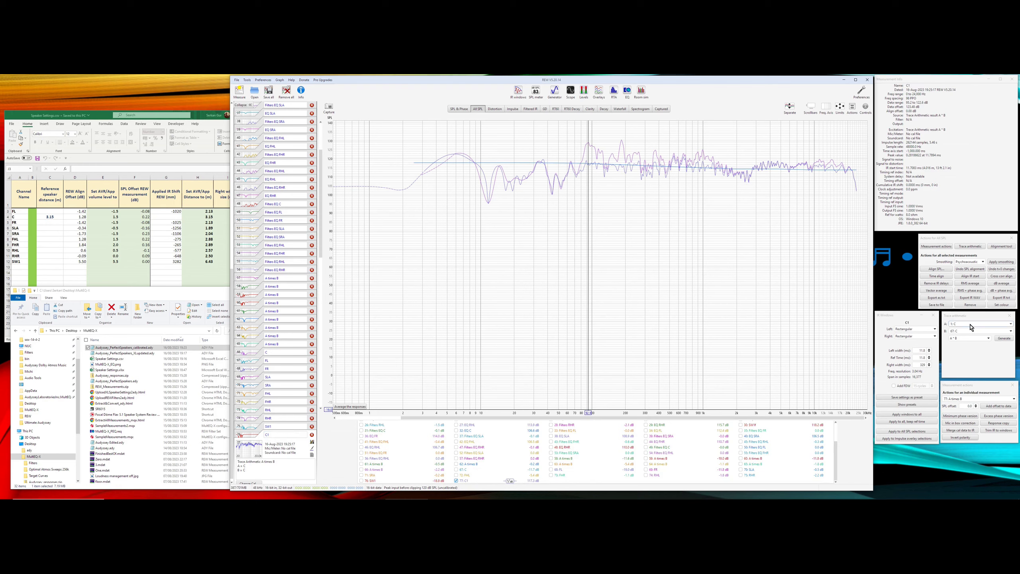
# Step: Generate A × B products of the remaining channel measurements, FL through SW1, with their matching filters
pyautogui.click(979, 331)
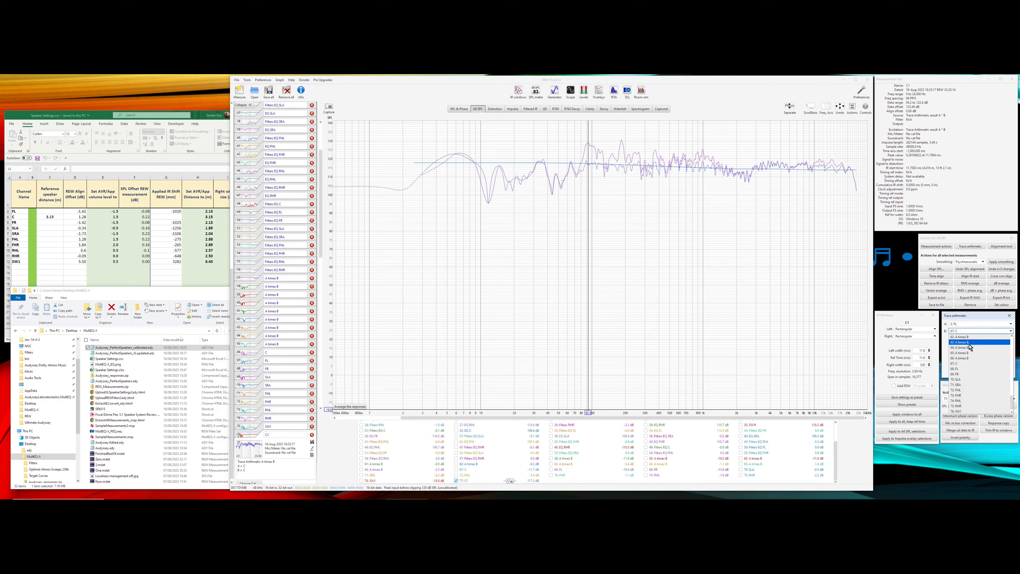
pyautogui.click(960, 374)
pyautogui.click(998, 339)
pyautogui.click(997, 339)
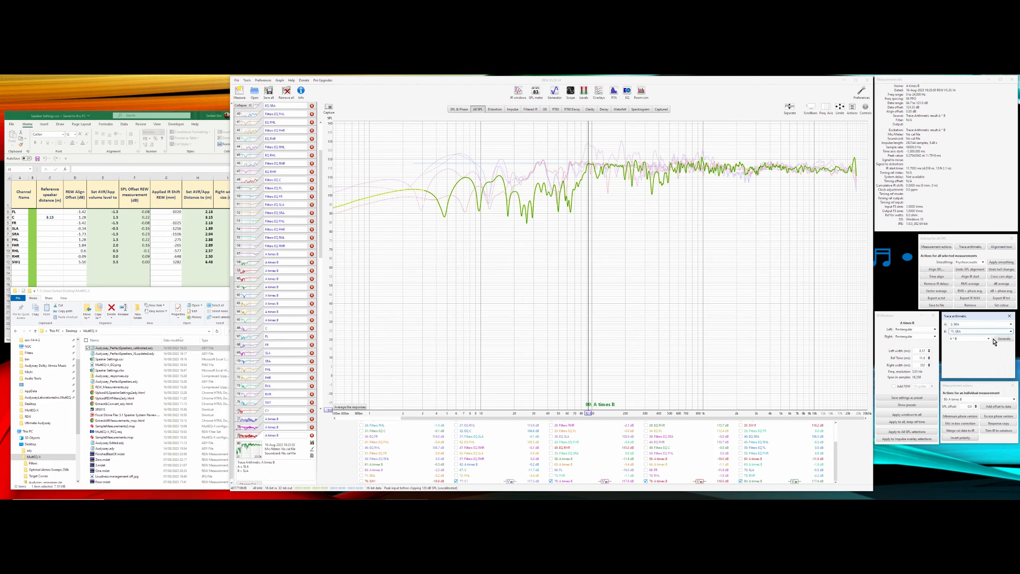
pyautogui.click(998, 339)
pyautogui.click(980, 331)
pyautogui.click(967, 394)
pyautogui.click(1000, 339)
pyautogui.click(998, 339)
pyautogui.click(979, 324)
pyautogui.click(962, 378)
pyautogui.click(979, 331)
pyautogui.click(968, 413)
pyautogui.click(1004, 339)
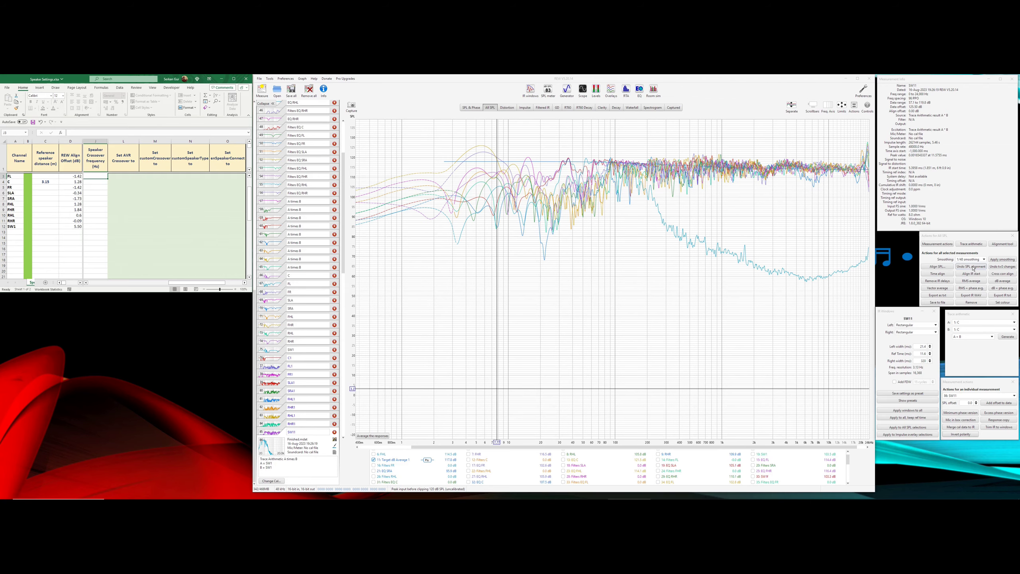
# Step: Apply Psychoacoustic smoothing to all selected measurements
pyautogui.click(970, 259)
pyautogui.click(970, 309)
pyautogui.click(1003, 259)
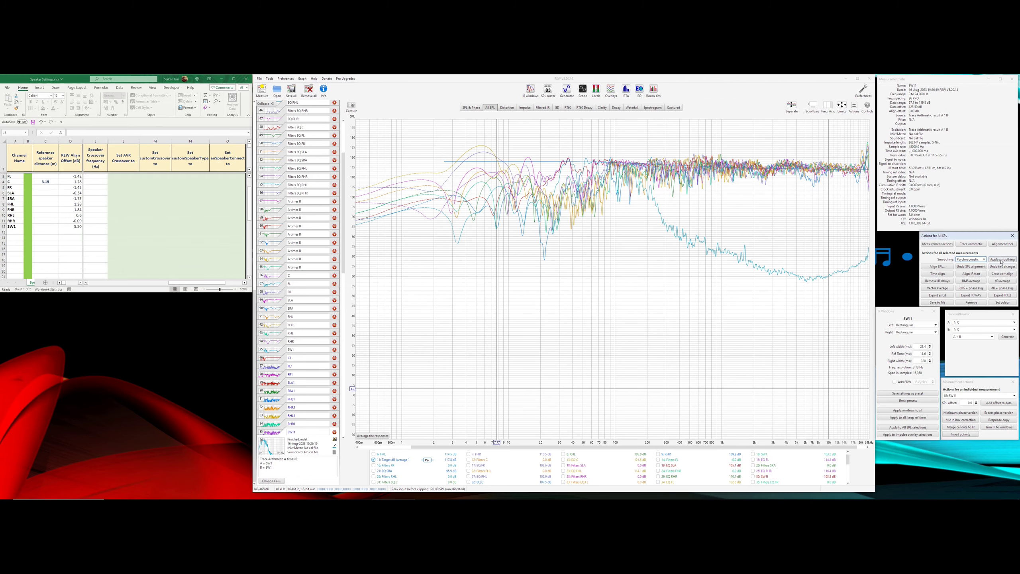
# Step: Clear the overlay selection and show only C1, SW11 and Target dB Average 1
pyautogui.rightClick(499, 475)
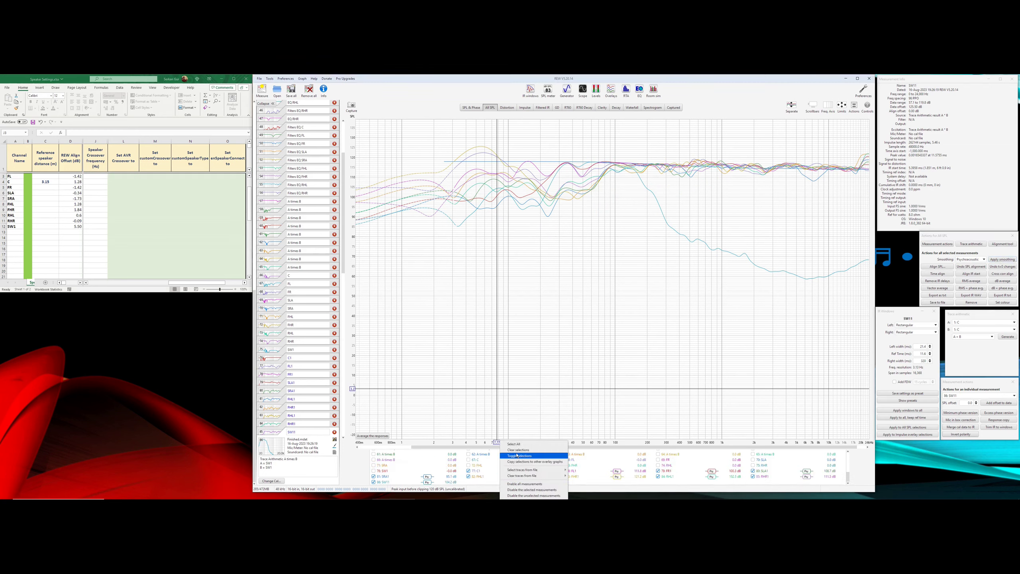
pyautogui.click(507, 450)
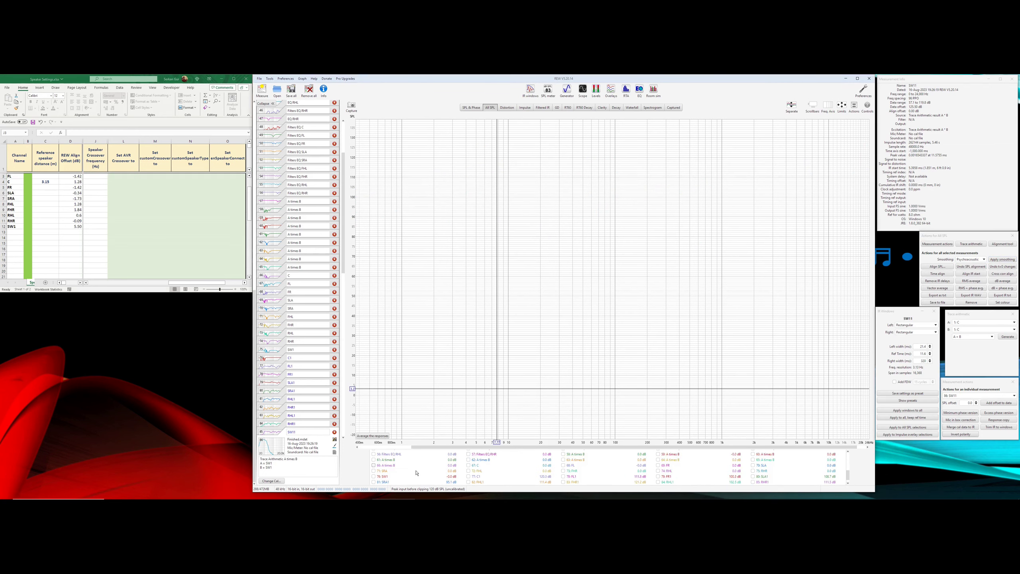
pyautogui.click(469, 471)
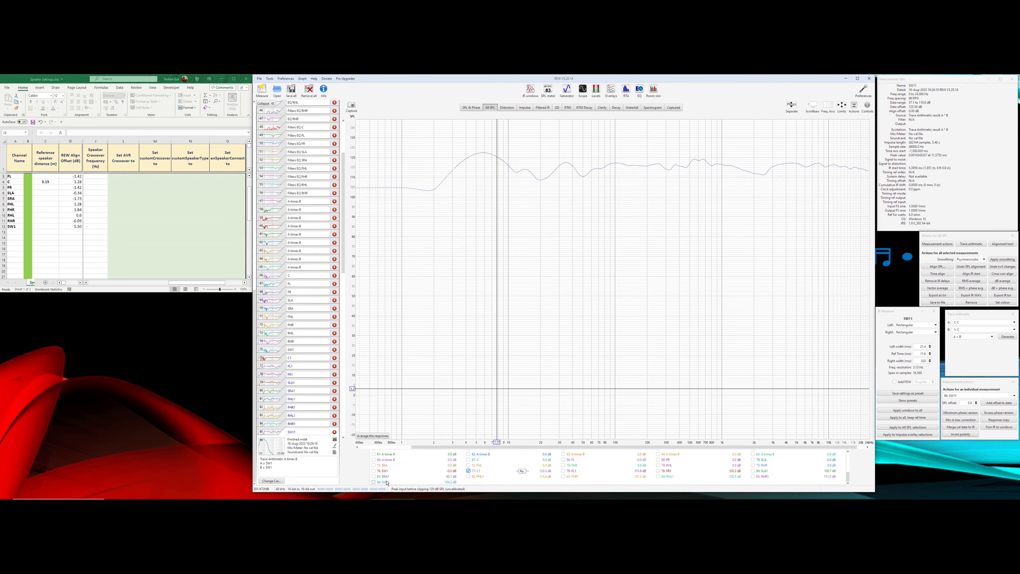
pyautogui.click(373, 482)
pyautogui.scroll(10, 392, 473)
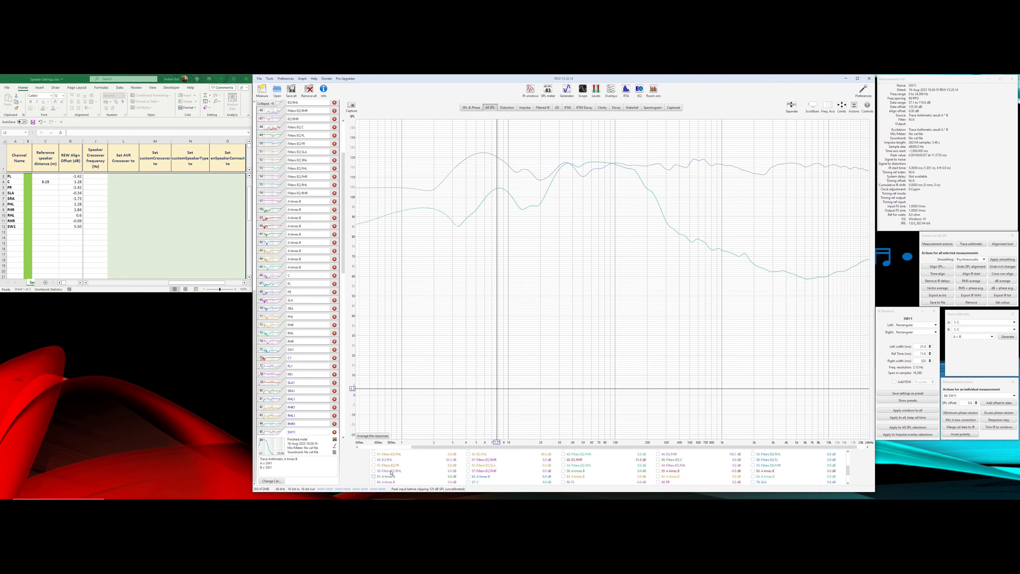
pyautogui.click(373, 454)
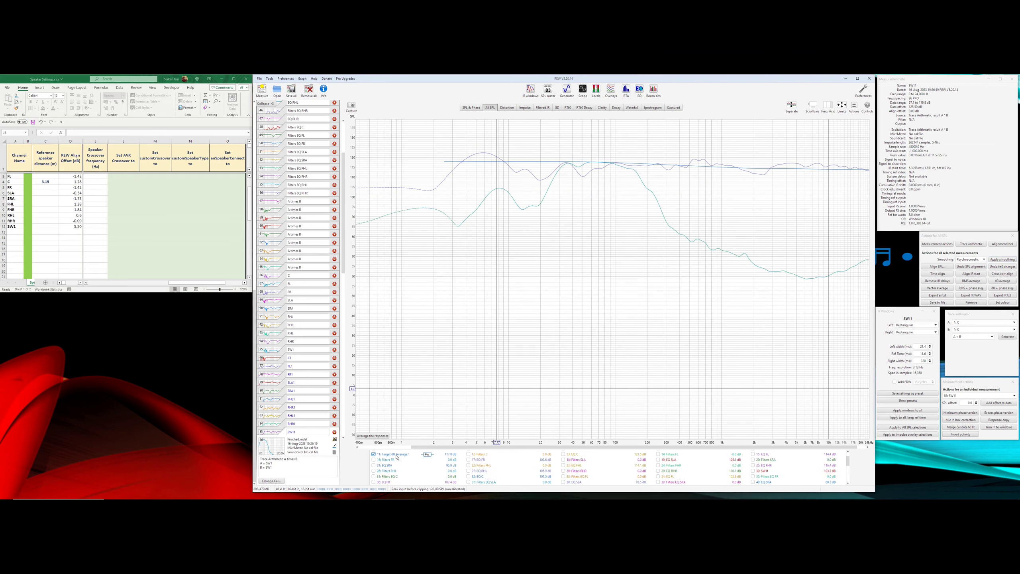
# Step: Locate where C1 meets SW11 in the bass region and enter 94.1 Hz as C's speaker crossover frequency in the Excel sheet
pyautogui.scroll(-4, 575, 465)
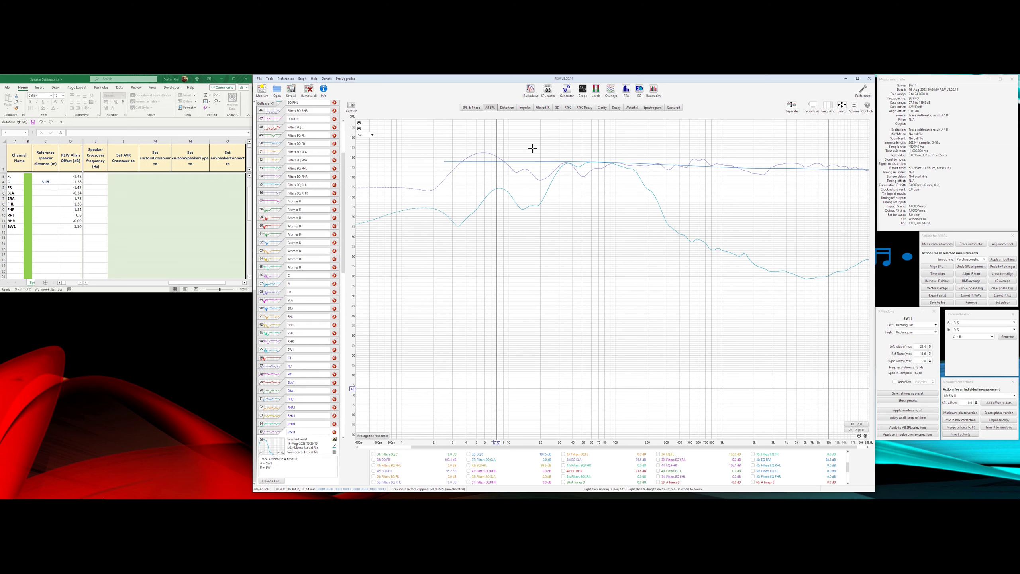
pyautogui.moveTo(532, 149)
pyautogui.mouseDown()
pyautogui.moveTo(546, 188)
pyautogui.moveTo(459, 200)
pyautogui.moveTo(643, 286)
pyautogui.moveTo(642, 278)
pyautogui.mouseUp()
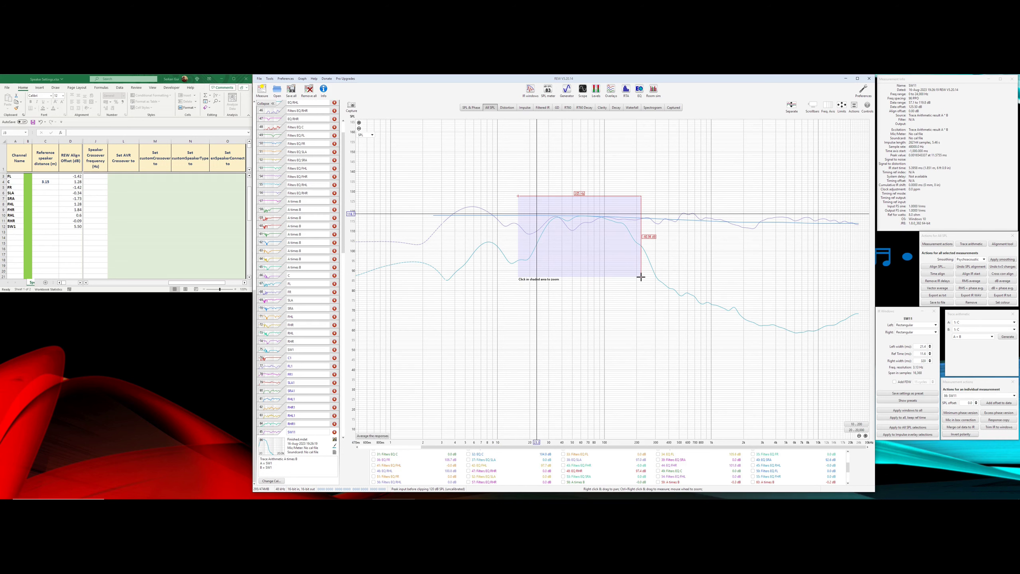
pyautogui.click(629, 261)
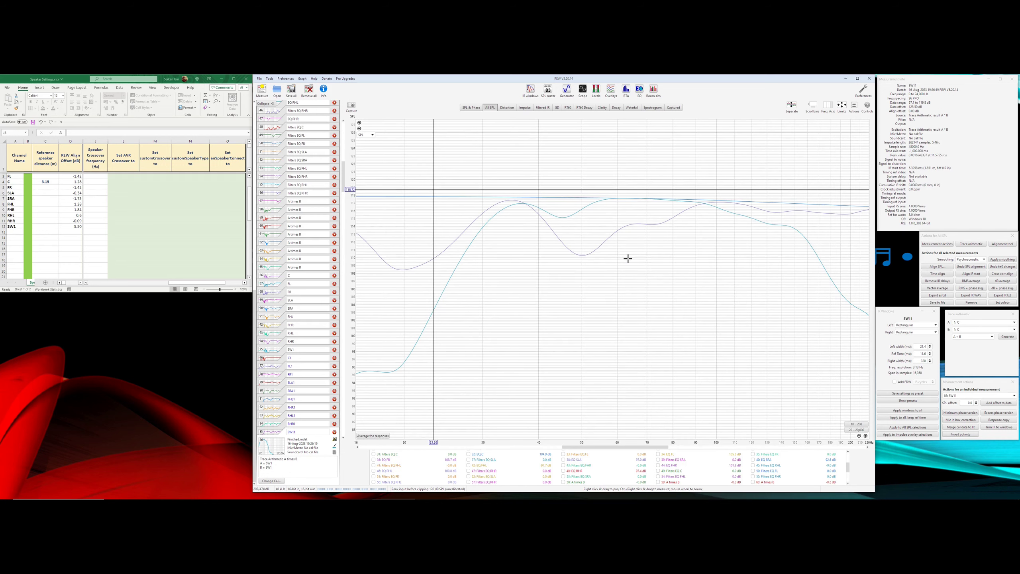
pyautogui.click(704, 203)
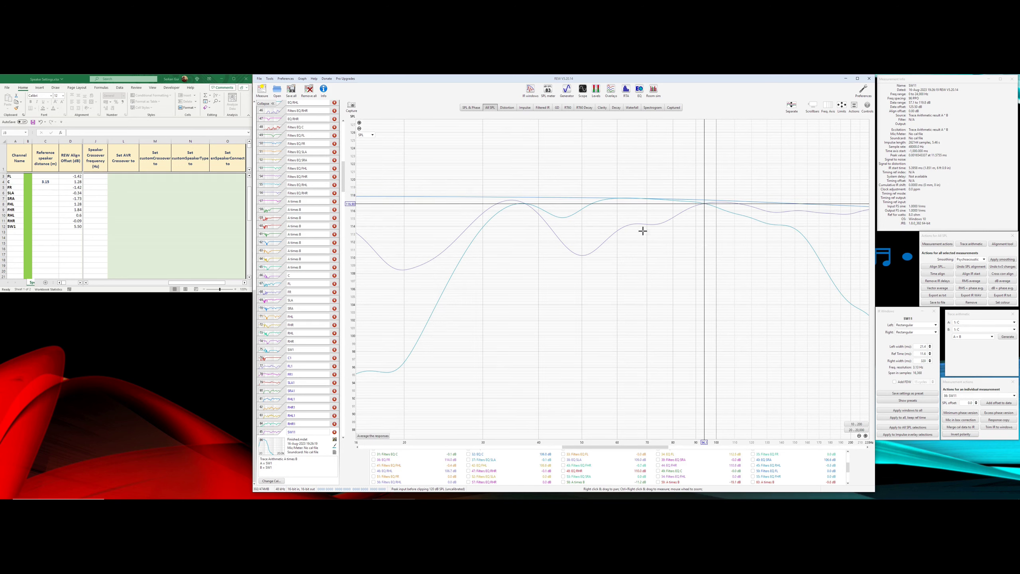
pyautogui.click(97, 182)
pyautogui.write('9')
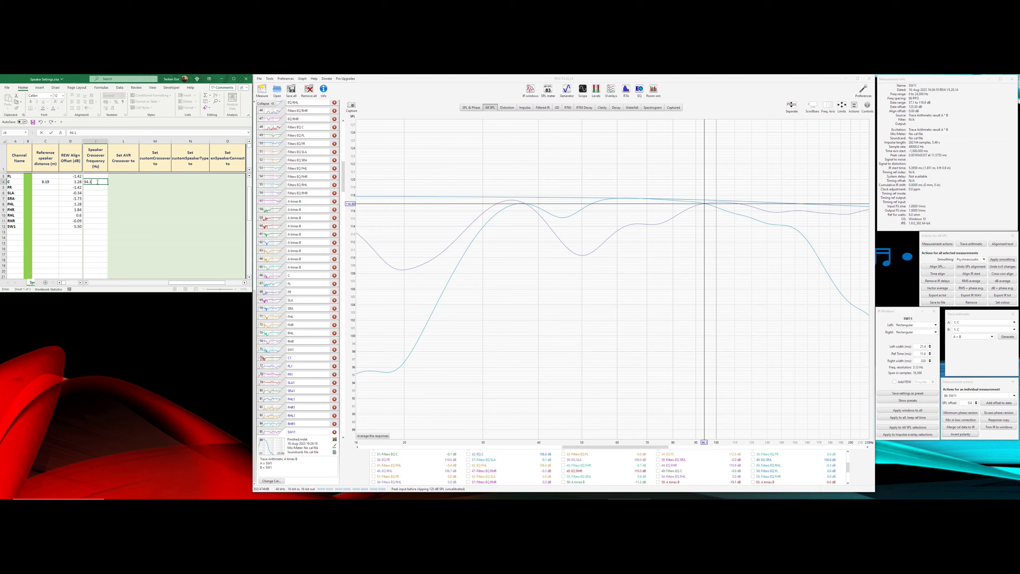
pyautogui.write('4.1')
pyautogui.press('Return')
# Step: Replace the C1 overlay with FL1 and FR1, keeping SW11 and the target curve displayed
pyautogui.scroll(-3, 663, 475)
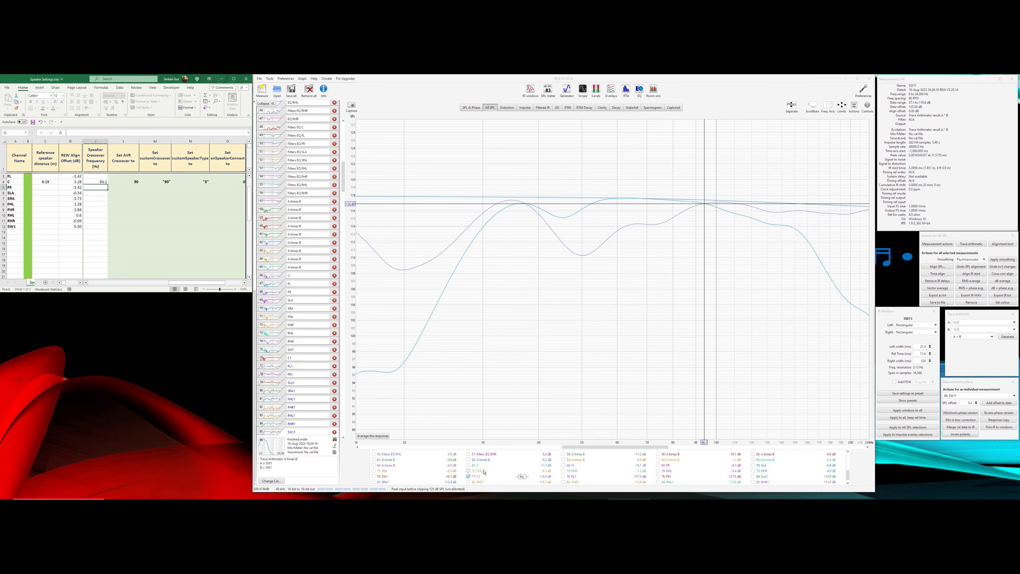
pyautogui.click(472, 476)
pyautogui.click(563, 476)
pyautogui.click(658, 477)
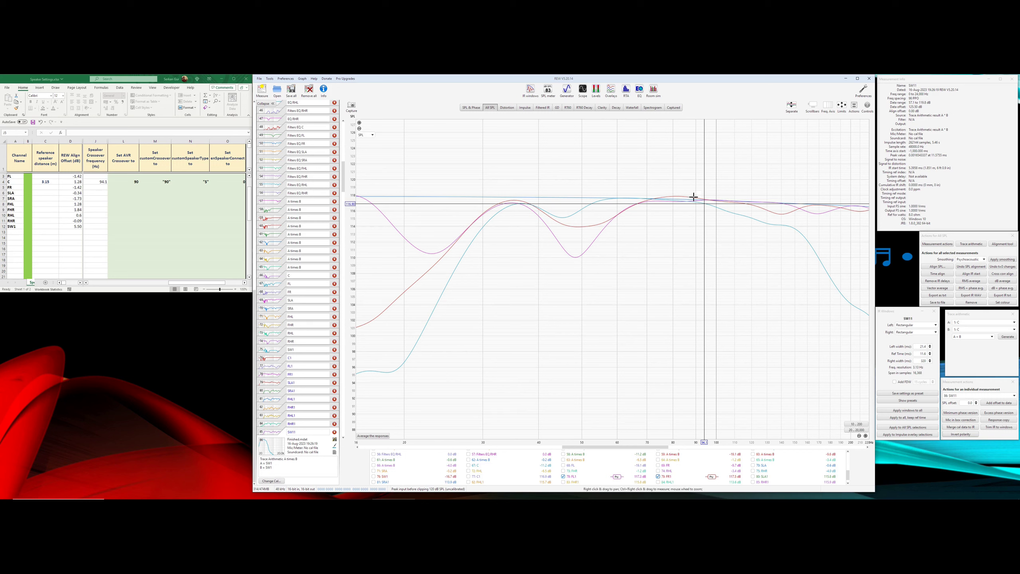
# Step: Locate where FL1 and FR1 meet SW11 and enter speaker crossover frequencies of 72.3 Hz for FL and 72.0 Hz for FR
pyautogui.click(653, 198)
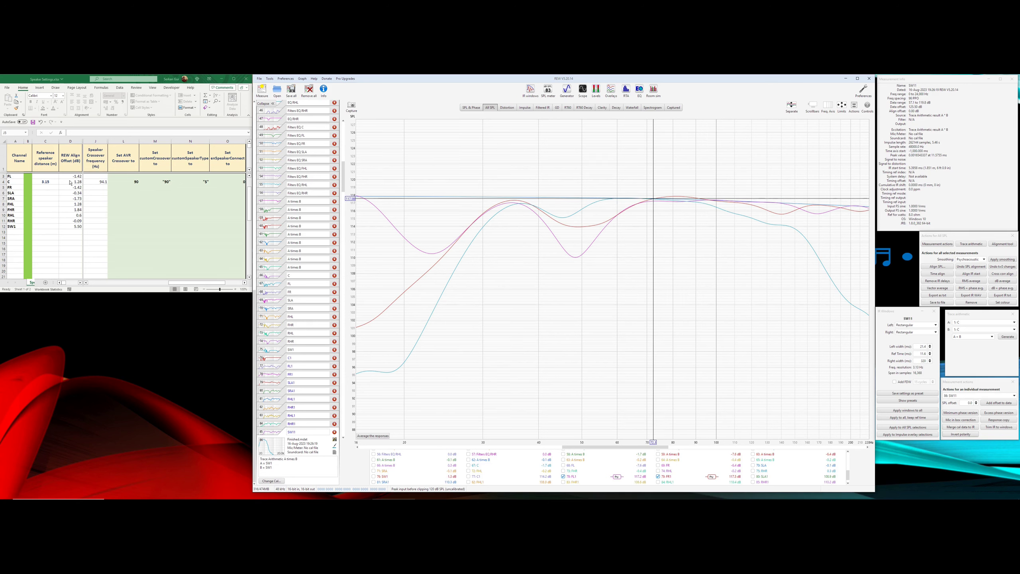
pyautogui.click(96, 176)
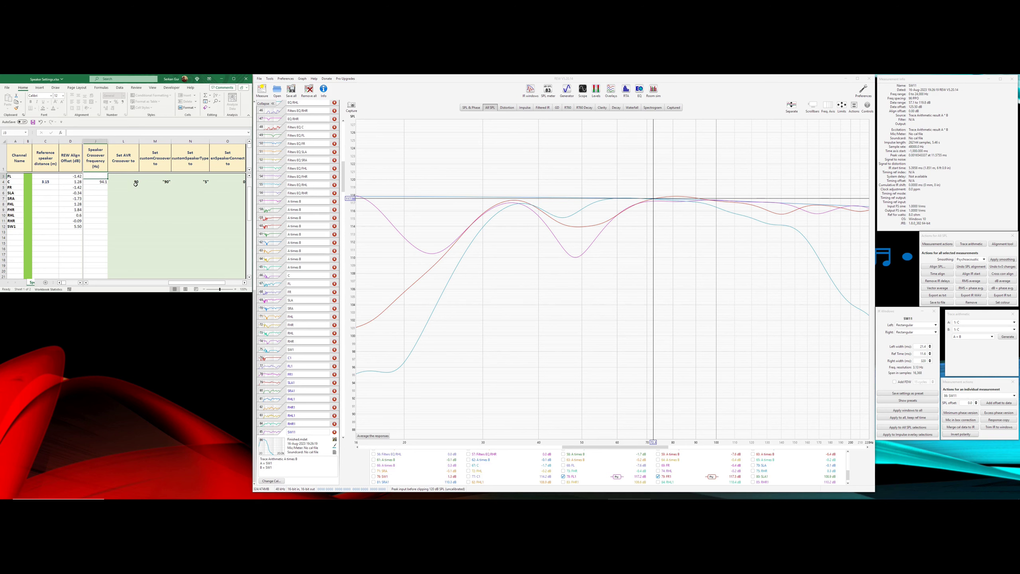
pyautogui.write('72.3')
pyautogui.press('Return')
pyautogui.press('Return')
pyautogui.press('Return')
# Step: Replace the FL1 and FR1 overlays with SLA1 and SRA1 alongside SW11
pyautogui.click(563, 476)
pyautogui.click(658, 476)
pyautogui.click(753, 476)
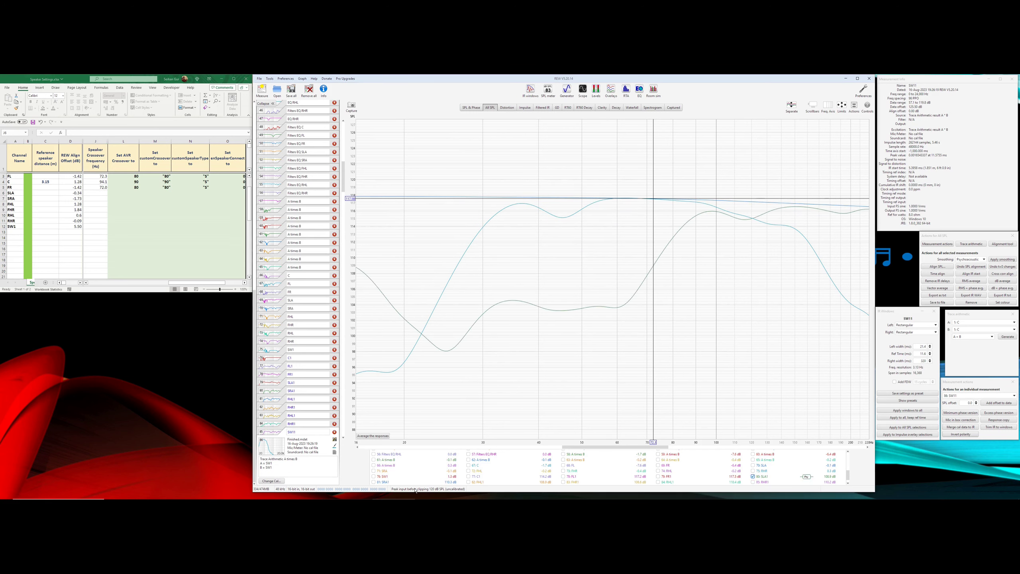
pyautogui.click(373, 481)
# Step: Locate where the surround responses meet SW11 and enter crossover frequencies of 123.9 Hz for SLA and 125 Hz for SRA
pyautogui.click(757, 217)
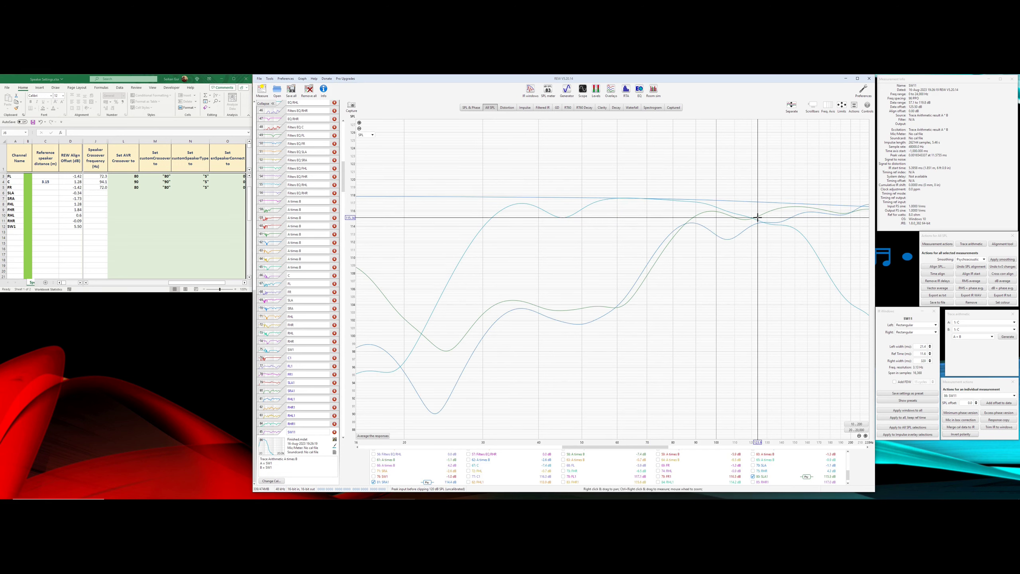
pyautogui.click(97, 192)
pyautogui.write('123.9')
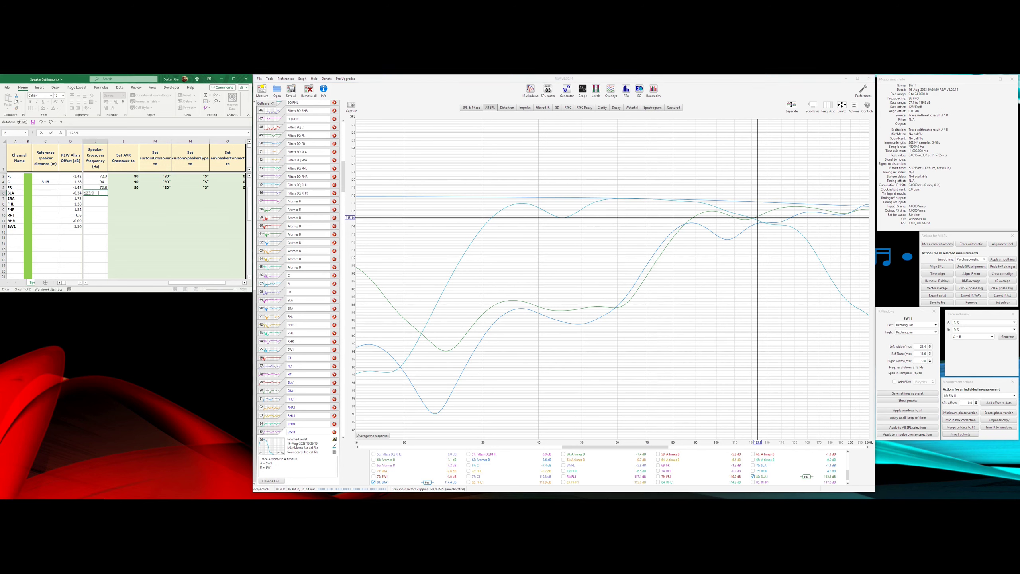
pyautogui.press('Return')
pyautogui.write('125')
pyautogui.press('Return')
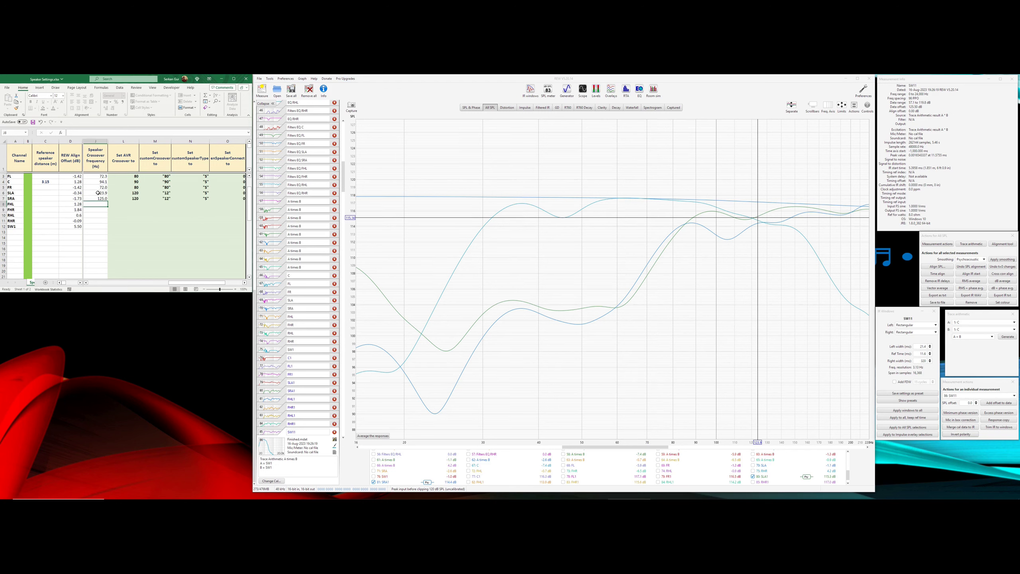
# Step: Replace the SLA1 and SRA1 overlays with FHL1 and FHR1 alongside SW11
pyautogui.click(752, 476)
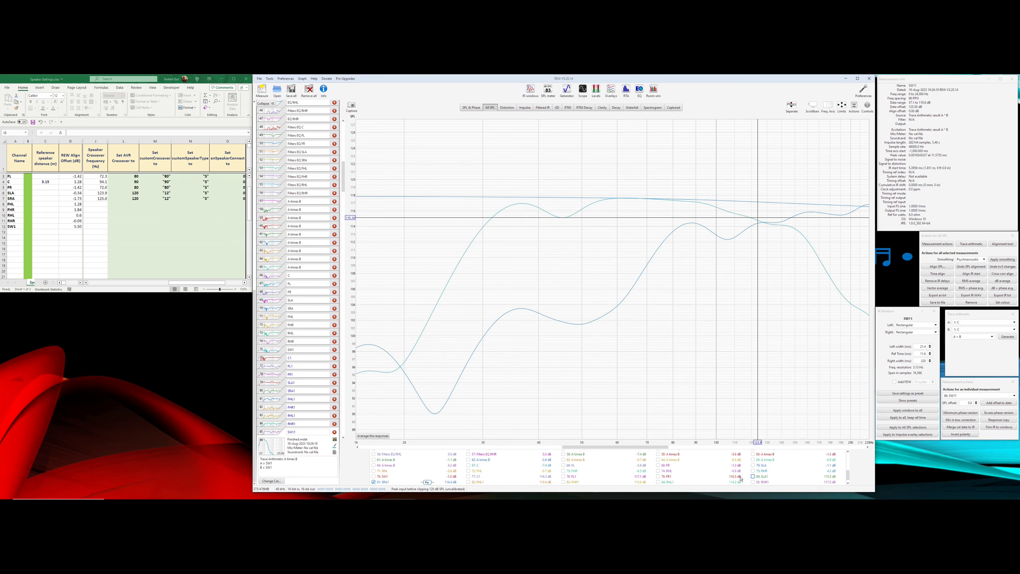
pyautogui.click(377, 482)
pyautogui.click(532, 482)
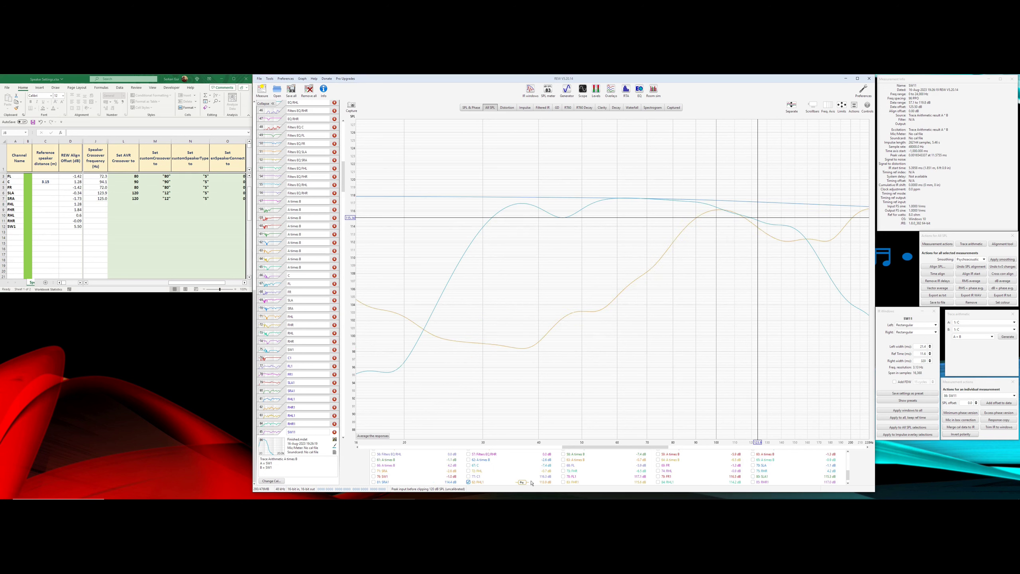
pyautogui.click(570, 484)
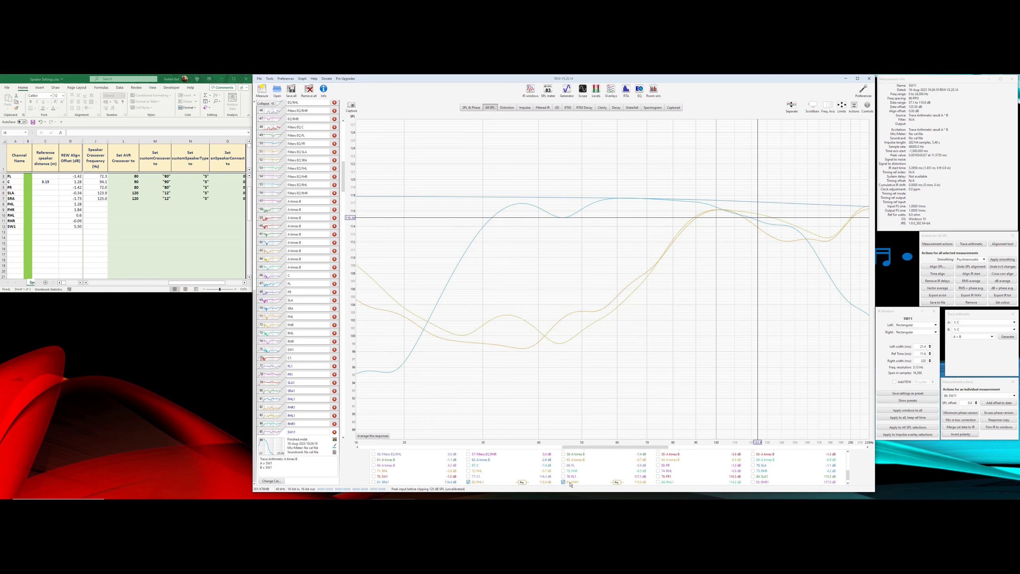
# Step: Locate where the front height responses meet SW11 and enter 104.2 Hz as the crossover frequency for both FHL and FHR
pyautogui.click(723, 209)
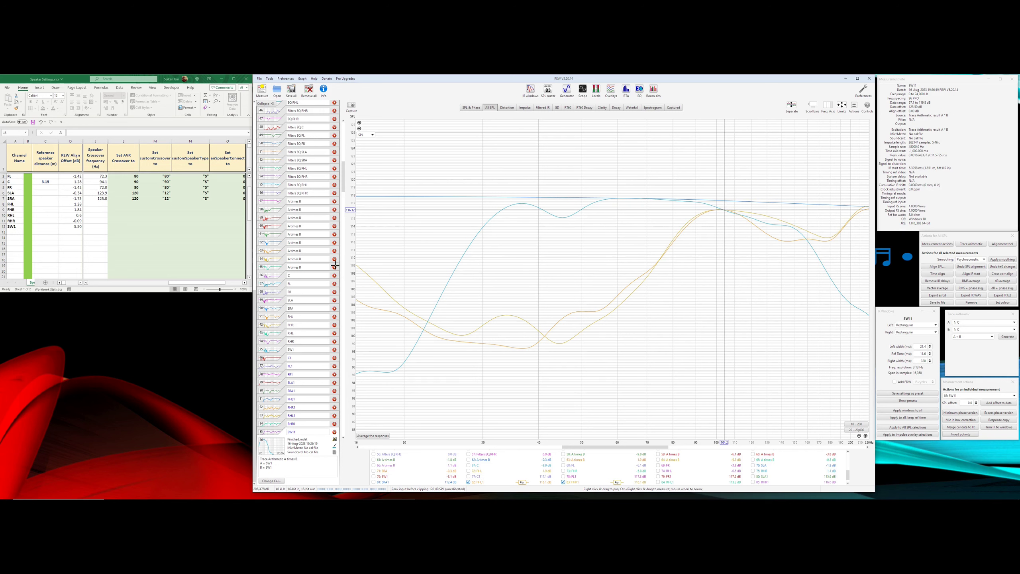
pyautogui.click(103, 204)
pyautogui.write('10')
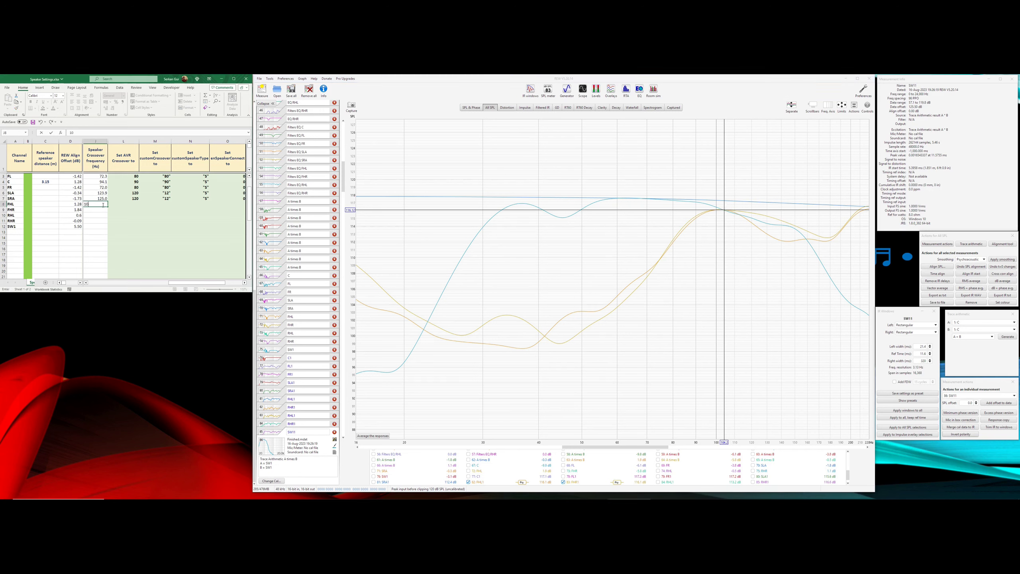
pyautogui.write('4.2')
pyautogui.press('Return')
pyautogui.write('10')
pyautogui.press('Return')
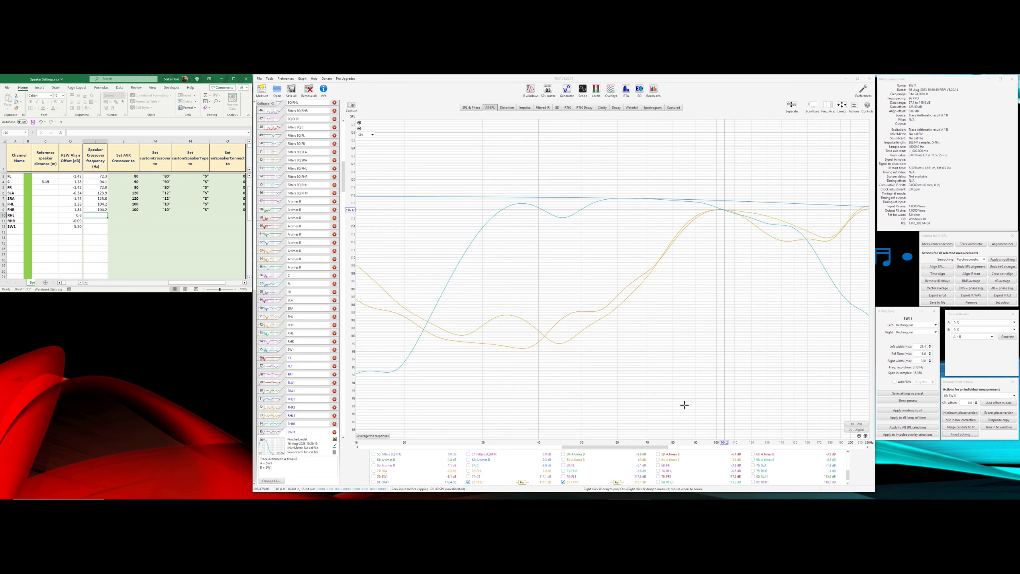
# Step: Replace the FHL1 and FHR1 overlays with RHL1 and RHR1 alongside SW11
pyautogui.click(563, 482)
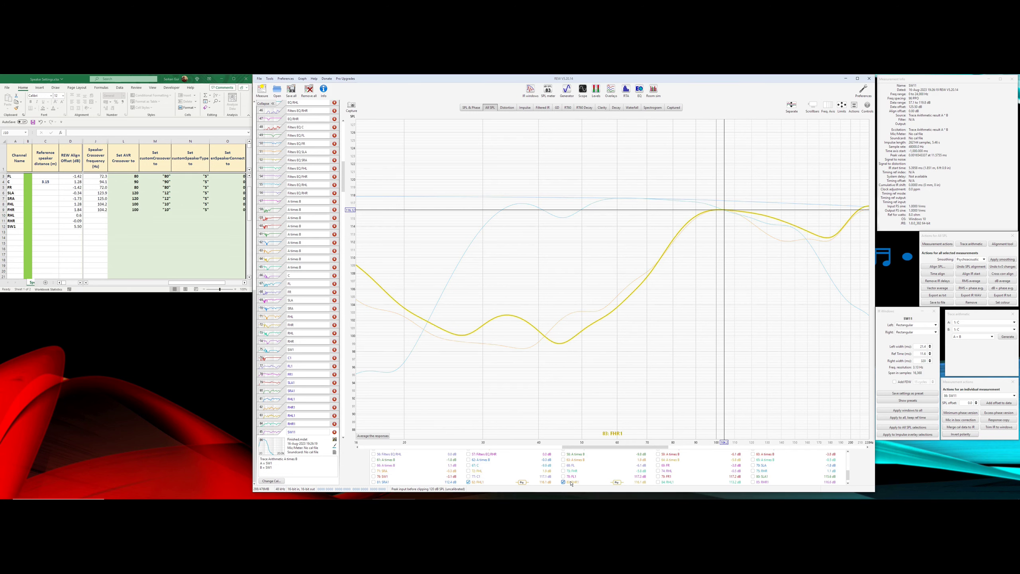
pyautogui.click(468, 482)
pyautogui.click(657, 481)
pyautogui.click(753, 482)
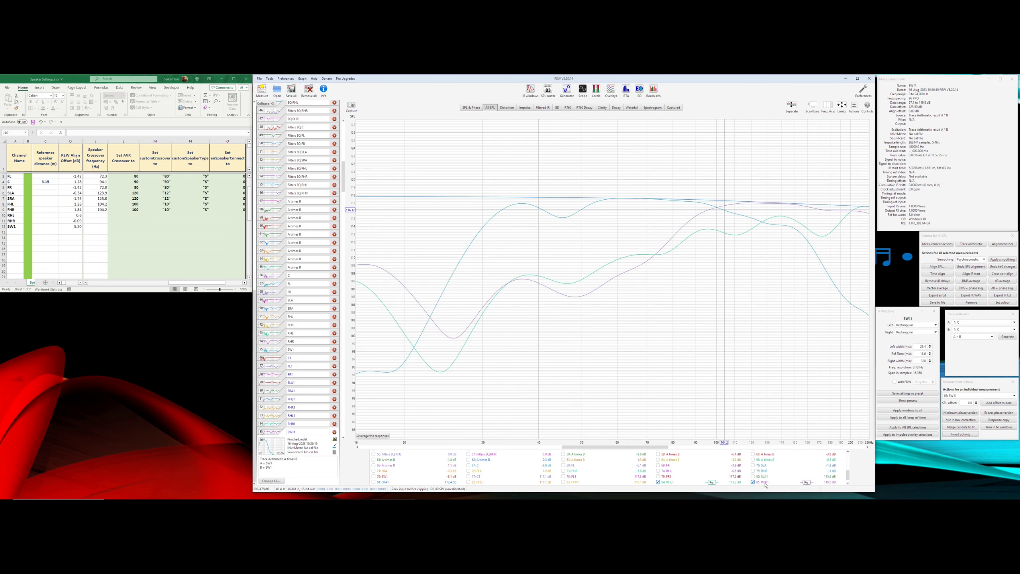
# Step: Locate where RHL1 meets SW11 and enter 126.6 Hz as RHL's speaker crossover frequency
pyautogui.click(762, 222)
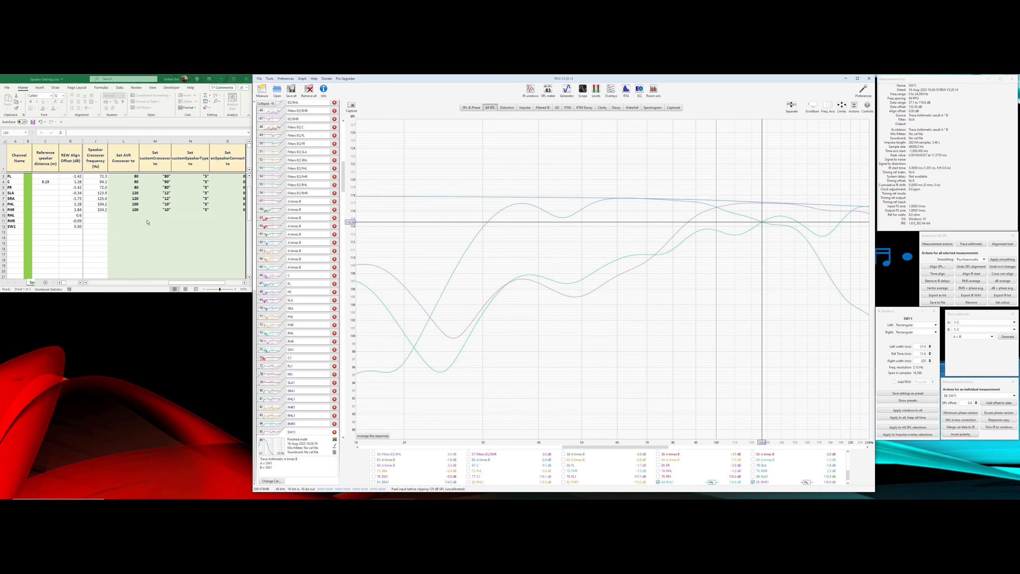
pyautogui.click(101, 216)
pyautogui.write('126.6')
pyautogui.press('Return')
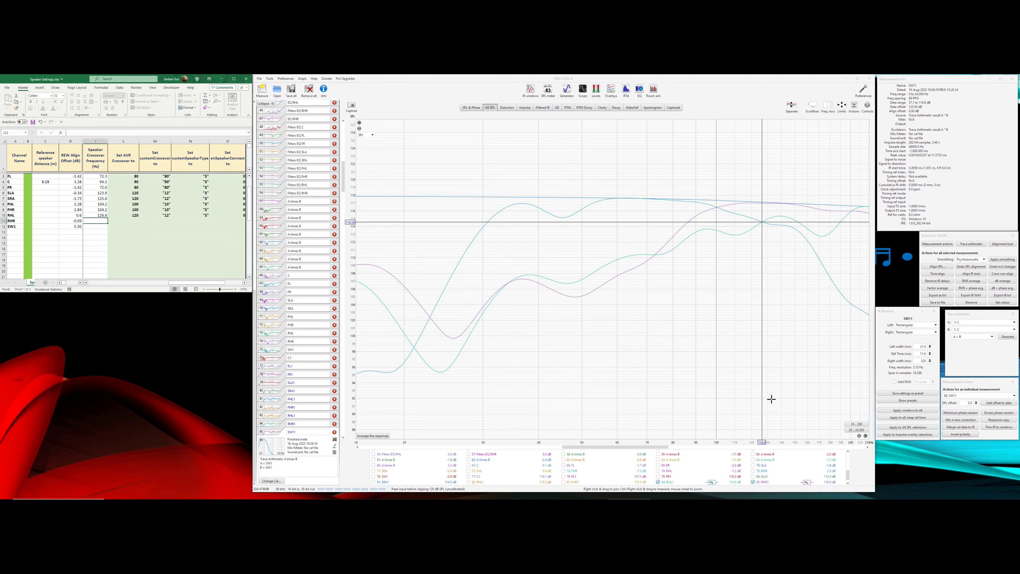
# Step: Locate where RHR1 meets SW11 and enter 100.4 Hz as RHR's speaker crossover frequency
pyautogui.click(717, 208)
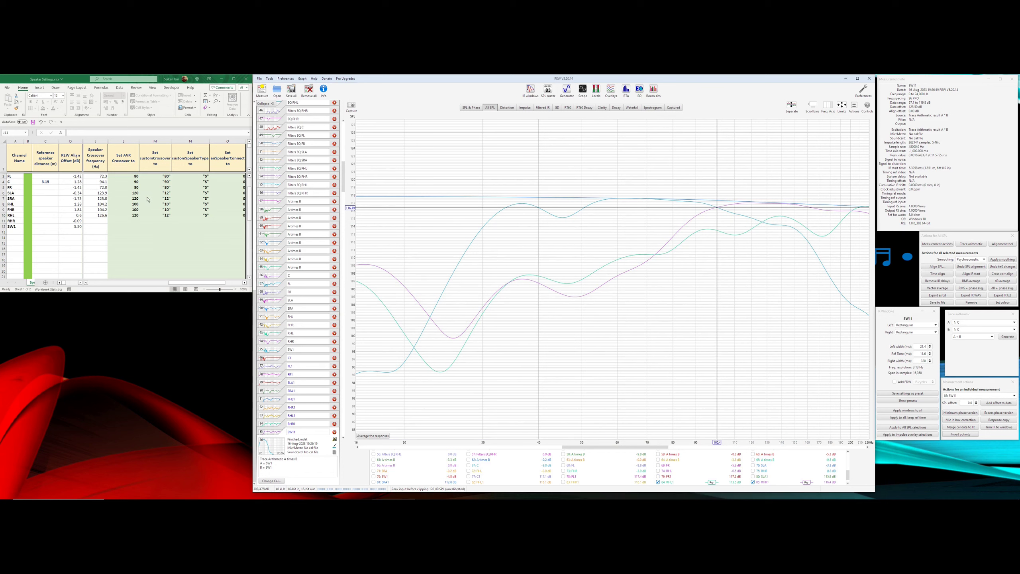
pyautogui.click(102, 221)
pyautogui.write('10')
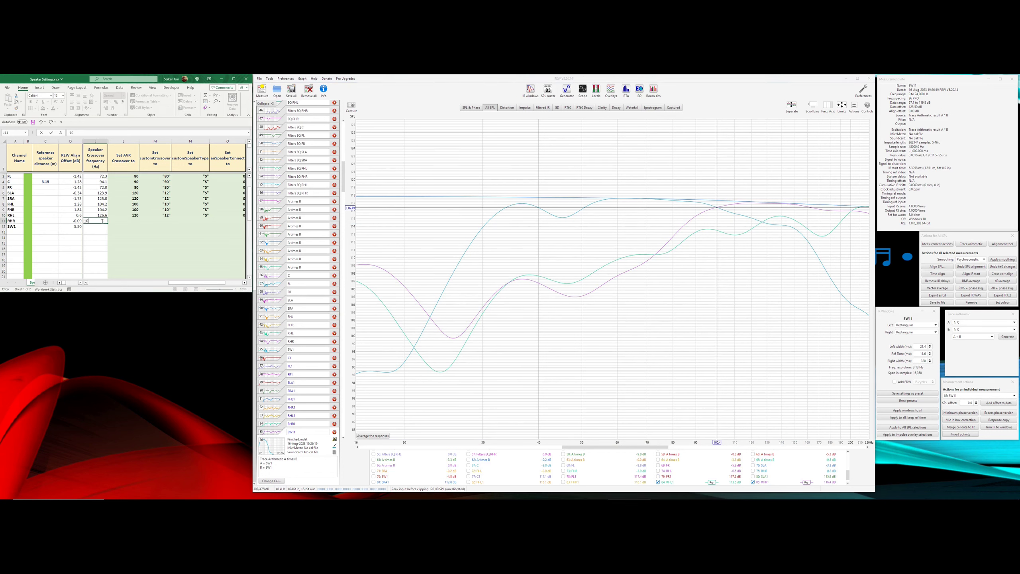
pyautogui.write('0.4')
pyautogui.press('Return')
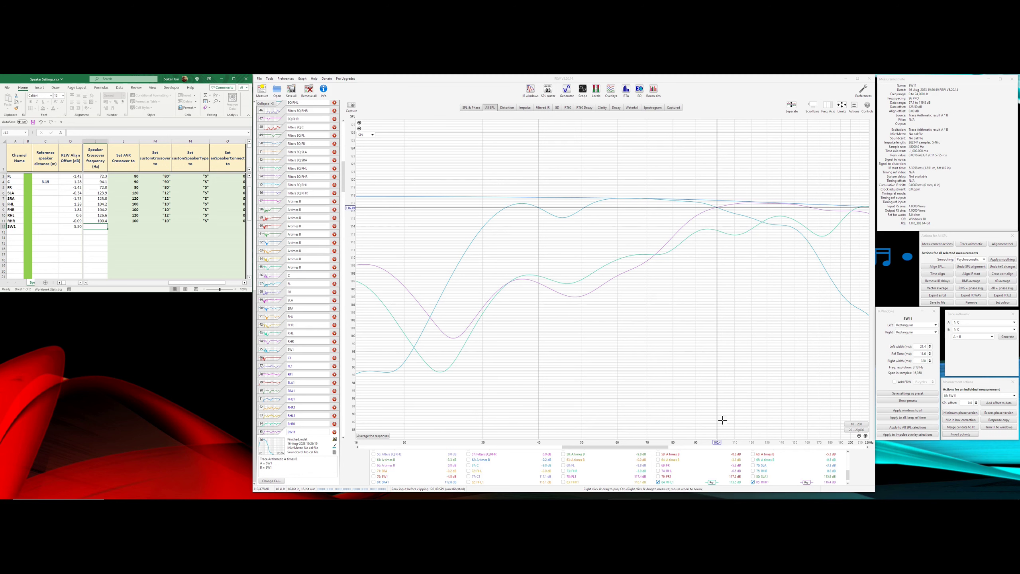
# Step: Compare the RHL1 and RHR1 responses up to their upper bass crossing and set RHR's speaker crossover frequency to 120 Hz
pyautogui.click(667, 483)
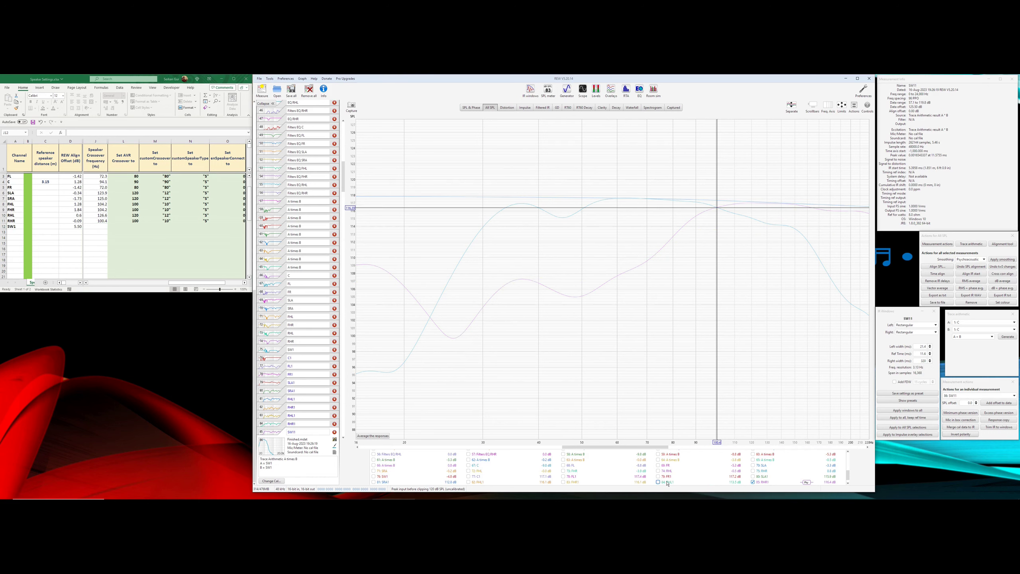
pyautogui.click(668, 482)
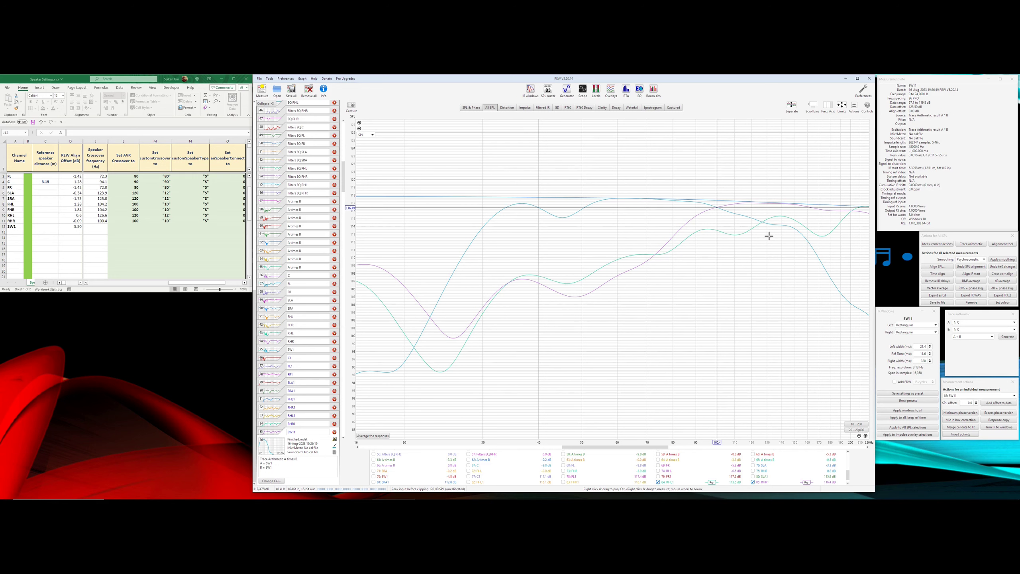
pyautogui.click(850, 211)
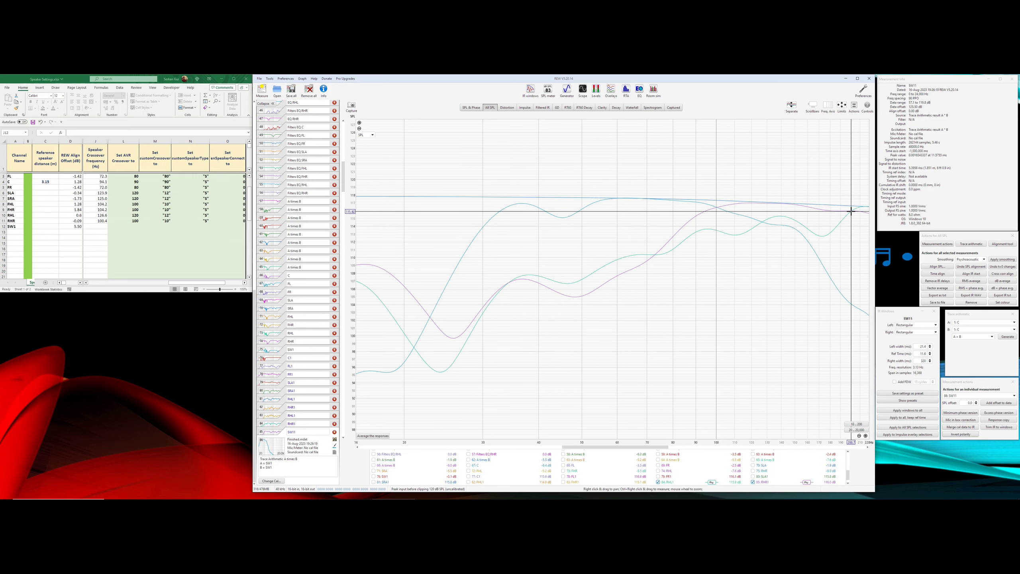
pyautogui.click(95, 225)
pyautogui.click(98, 221)
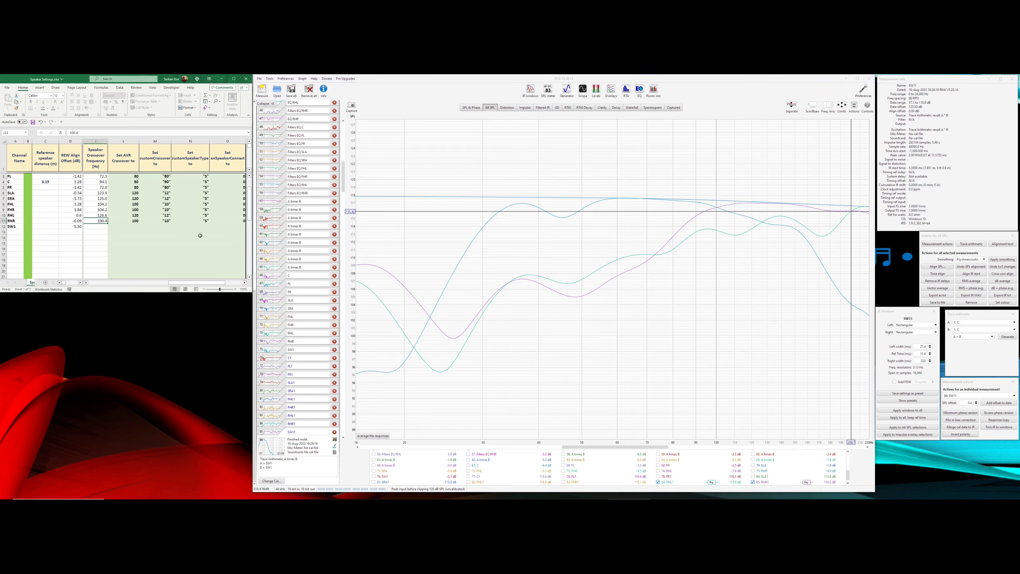
pyautogui.write('120')
pyautogui.press('Return')
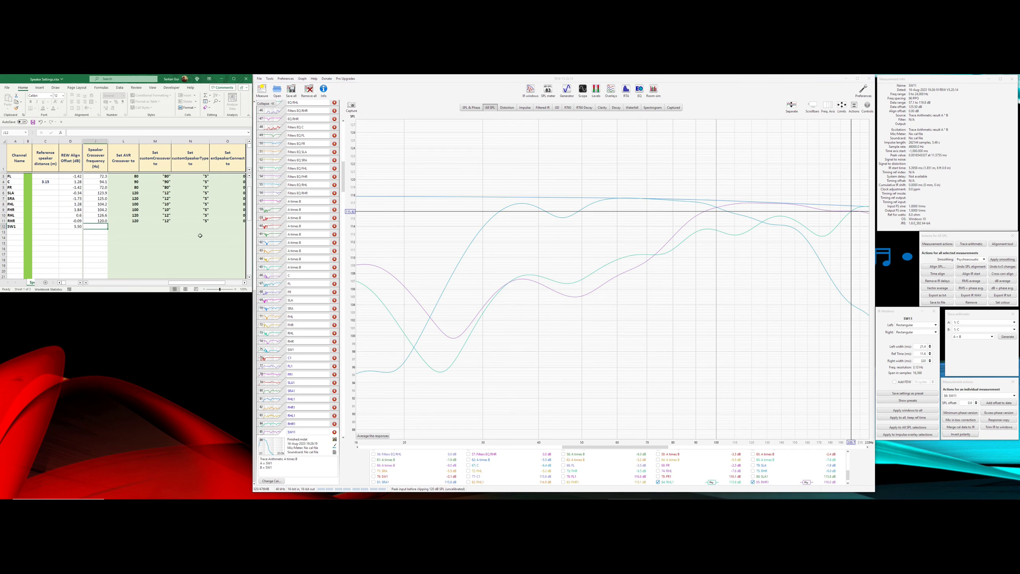